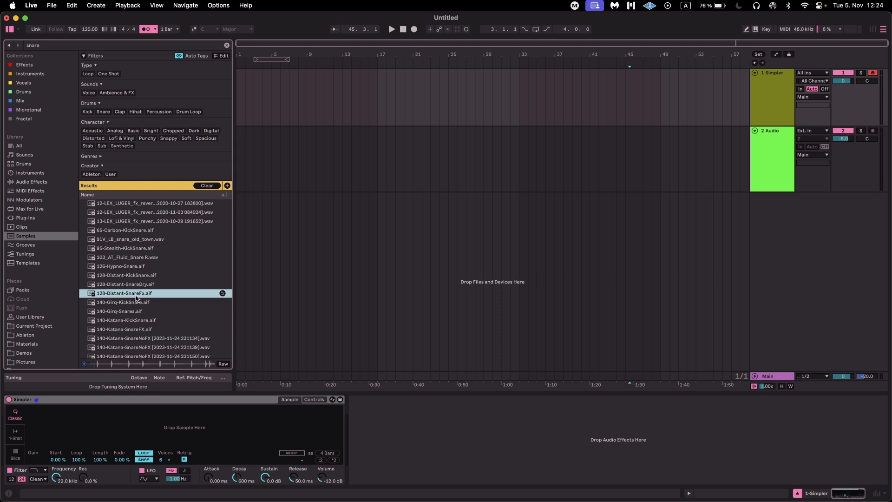
Audition several snare samples and load 126-Hypno-Snare.aif into the empty Simpler.
click(139, 285)
click(142, 278)
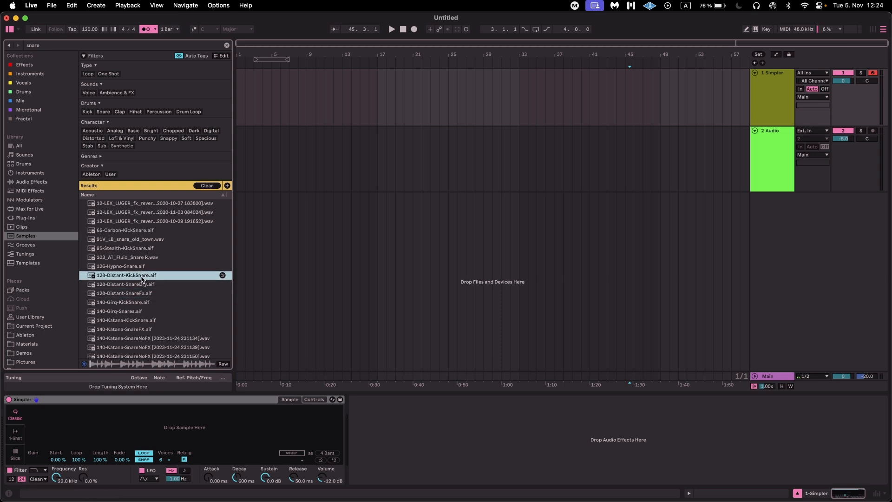
click(140, 266)
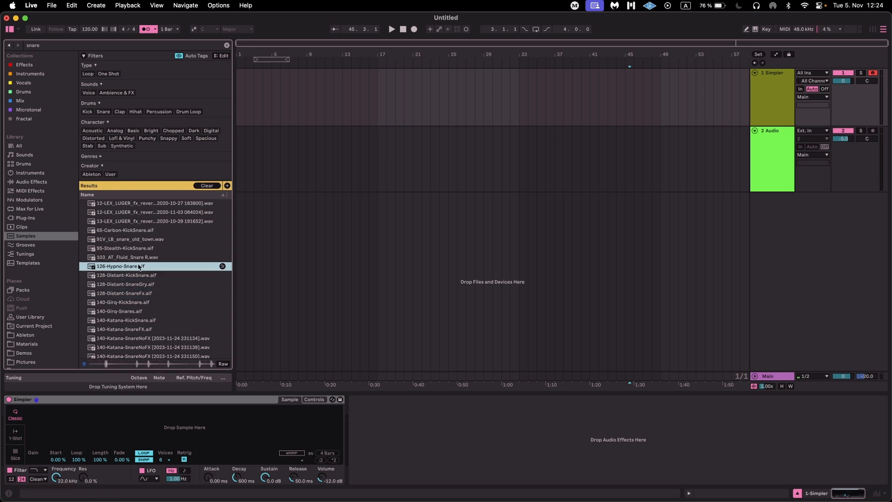
drag(139, 266, 142, 420)
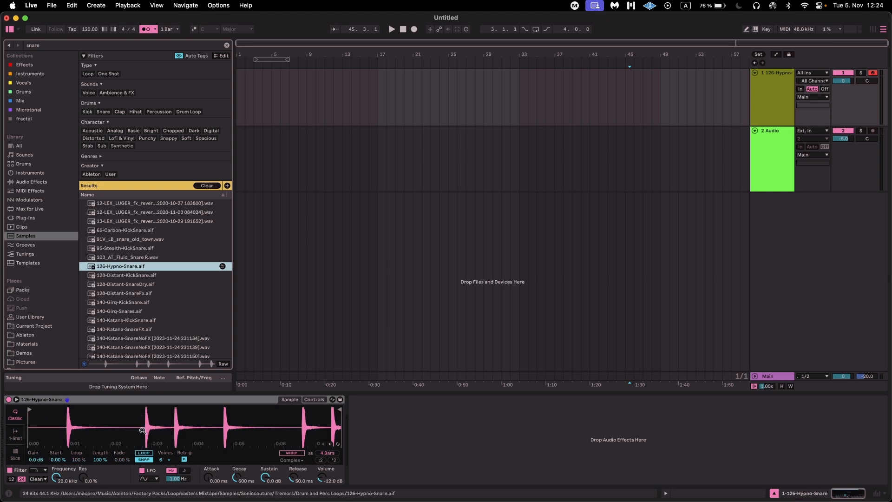
Trim the snare sample to its first hit and convert the Simpler to a Drum Sampler.
mouse_move(338, 409)
mouse_down()
mouse_move(80, 411)
mouse_move(93, 411)
mouse_up()
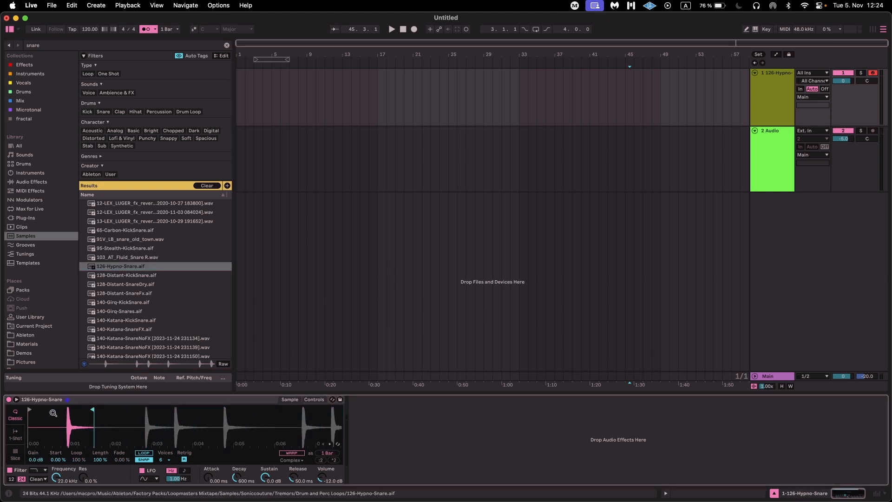
drag(35, 410, 67, 410)
right_click(107, 400)
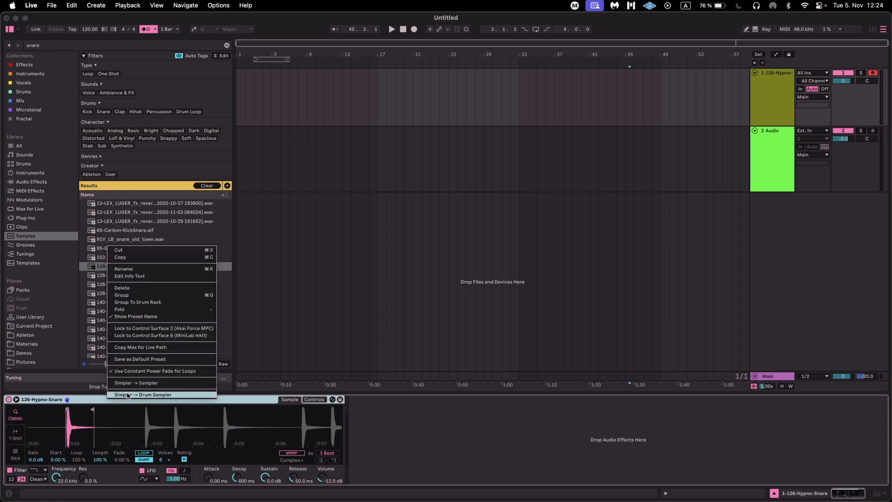
click(127, 394)
Set the Drum Sampler's sample start to 88 % and enable the computer MIDI keyboard to play it.
key(a)
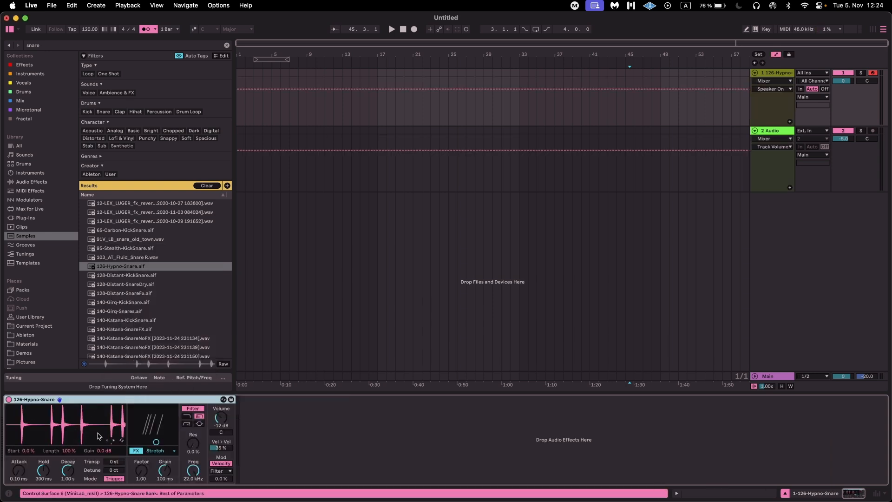
drag(28, 451, 27, 413)
key(a)
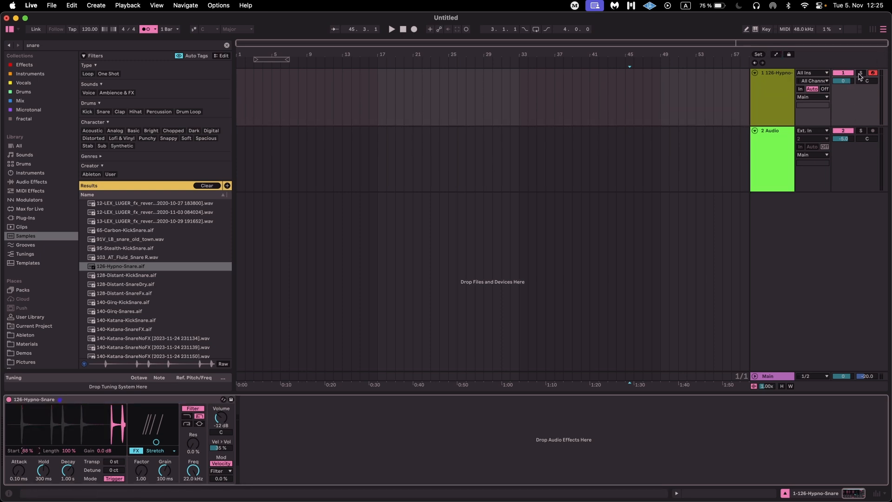
key(m)
key(a)
Set the Stretch effect to a factor of 6.40 and a grain of 156 ms, and lower the first track's volume.
drag(161, 448, 163, 424)
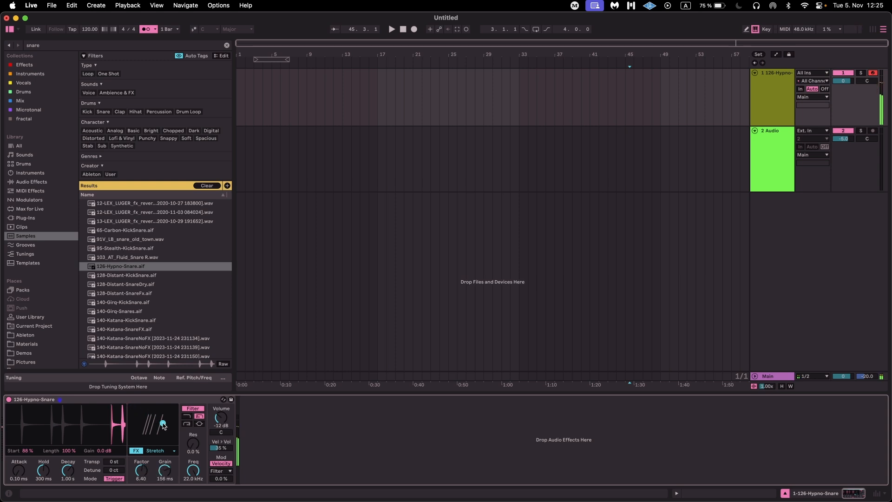
drag(843, 81, 843, 89)
Switch the Drum Sampler effect to Noise, with an amount of 44 % and a color of 3.36 kHz.
click(153, 450)
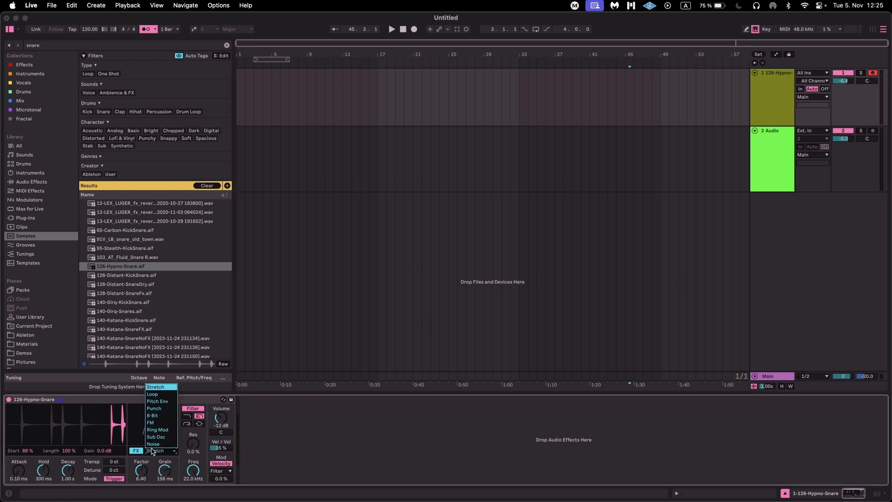
click(153, 443)
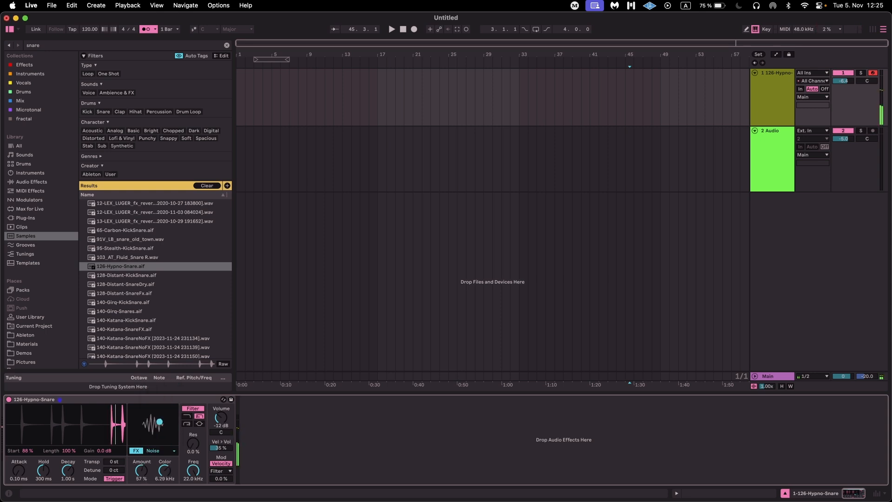
drag(156, 414, 161, 412)
click(154, 451)
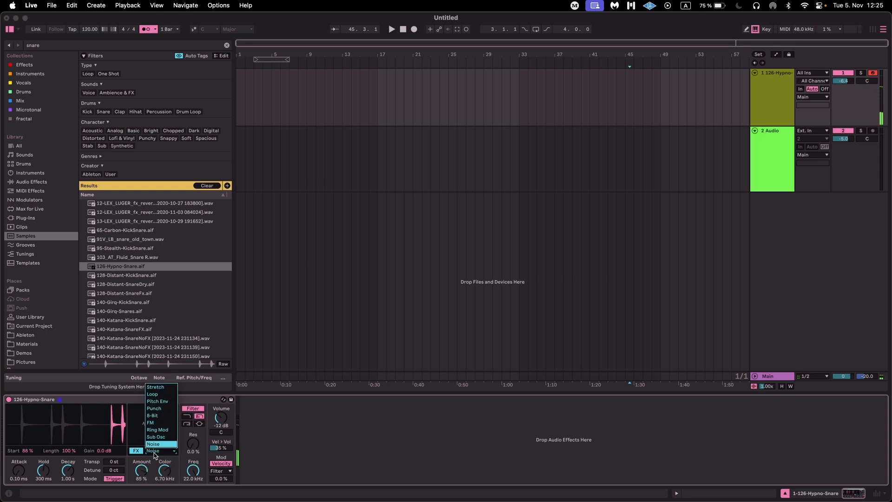
click(110, 410)
click(127, 406)
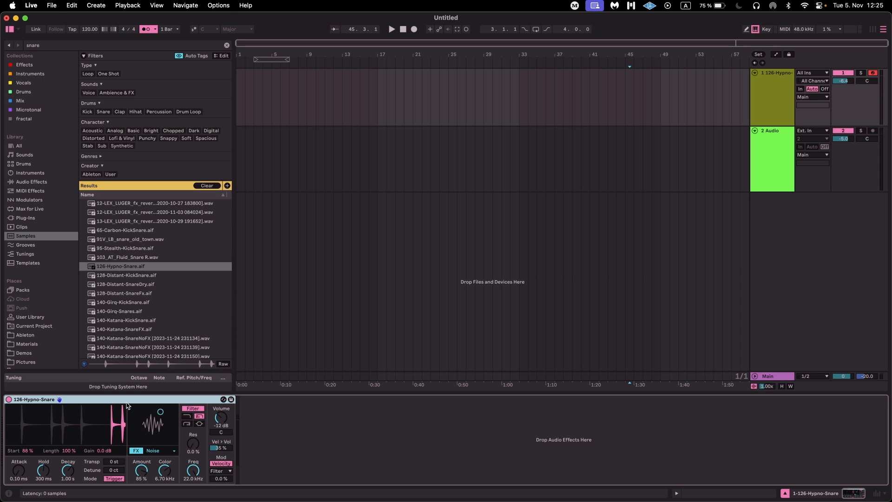
mouse_move(161, 412)
mouse_down()
mouse_move(135, 418)
mouse_move(151, 426)
mouse_up()
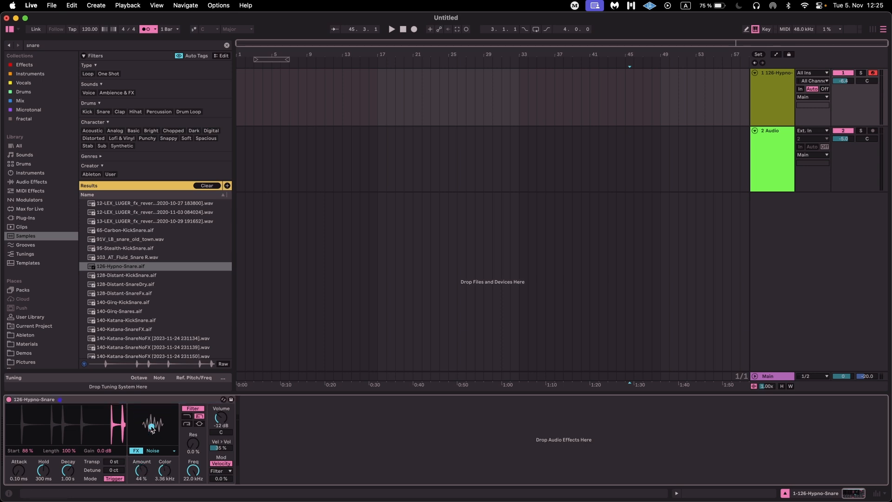
Replace the Drum Sampler on the MIDI track with an empty Simpler.
click(182, 401)
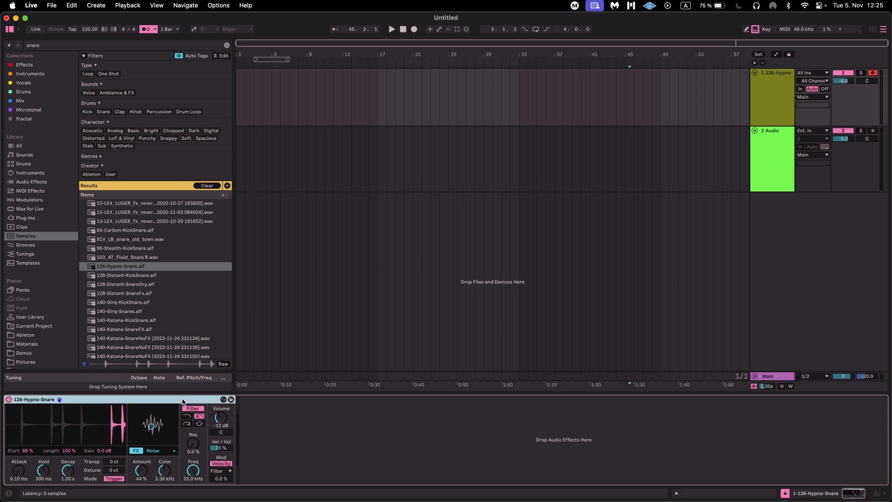
key(Delete)
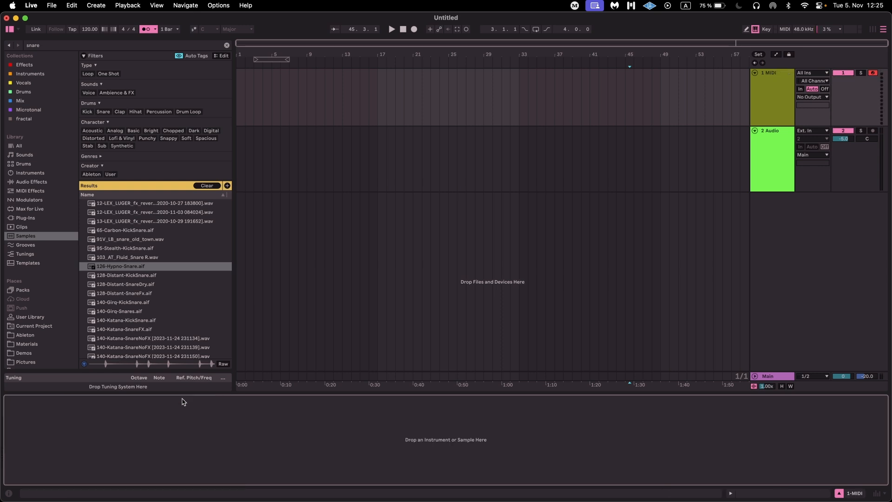
key(super+f)
text(simpler)
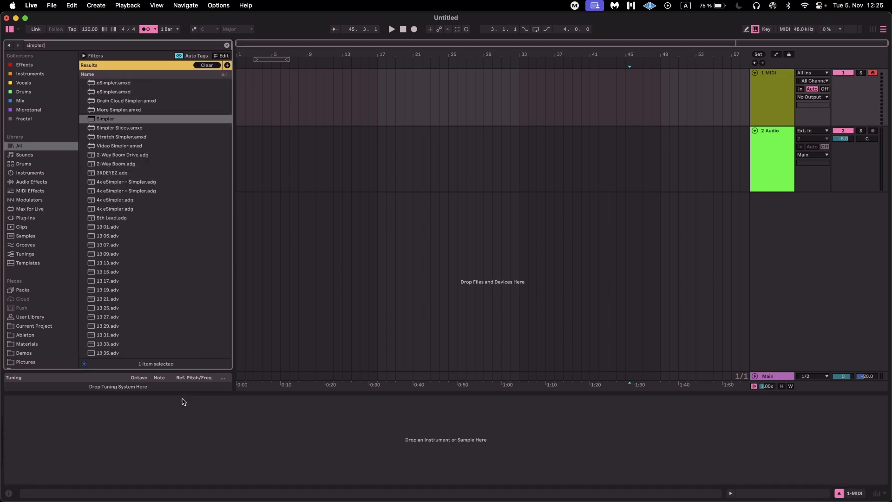
key(Down)
key(Down)
key(Up)
key(Up)
key(Return)
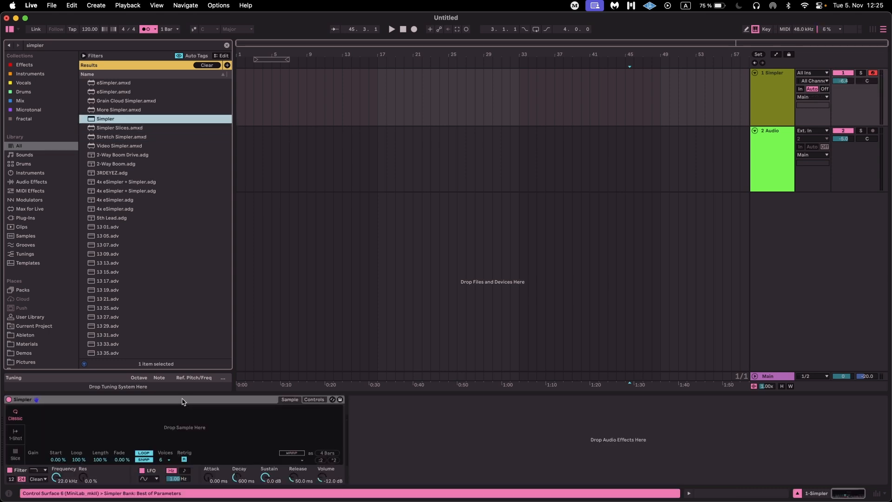
click(243, 400)
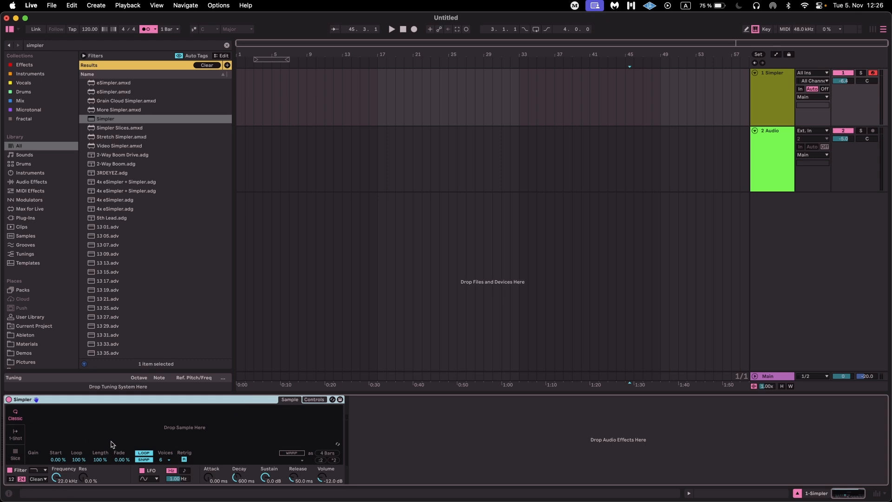
key(super+f)
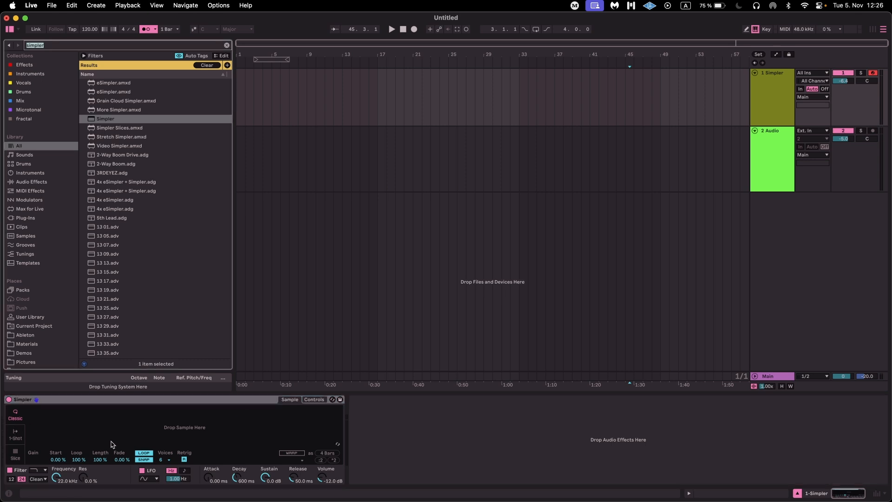
text(ch)
key(BackSpace)
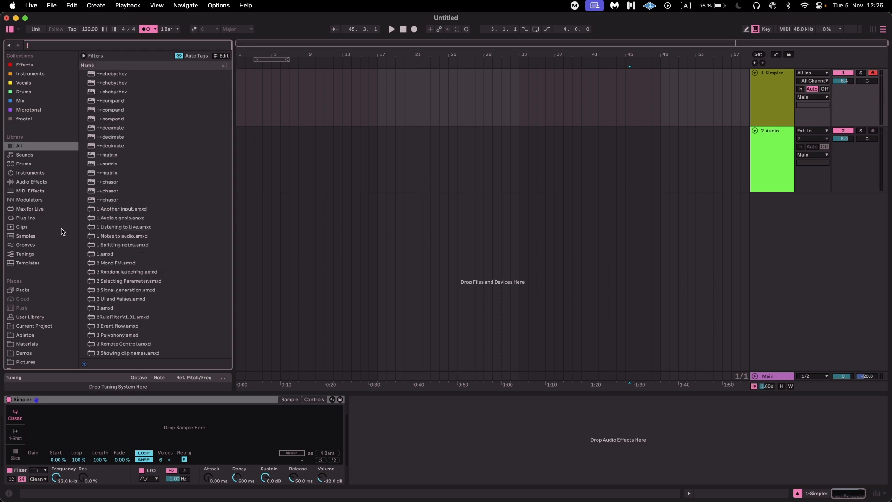
Search the library's samples for "tone".
click(49, 237)
scroll(148, 321, down, 15)
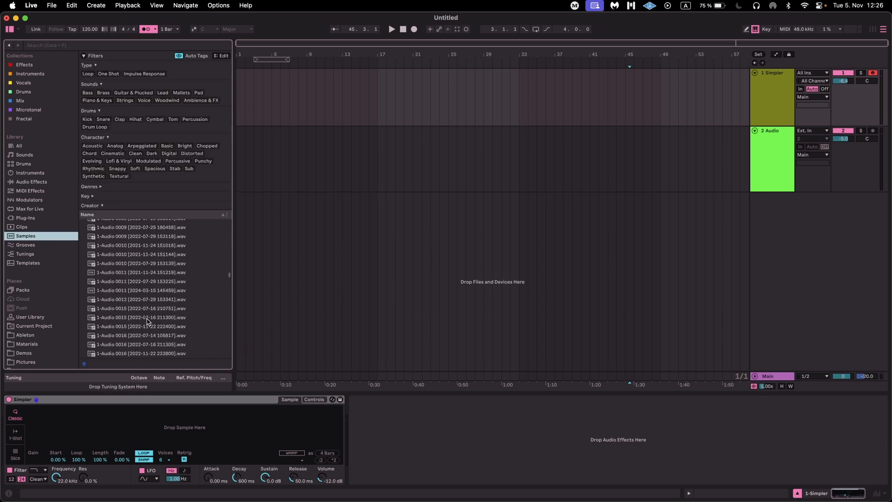
scroll(148, 321, down, 1)
key(super+f)
text(tone)
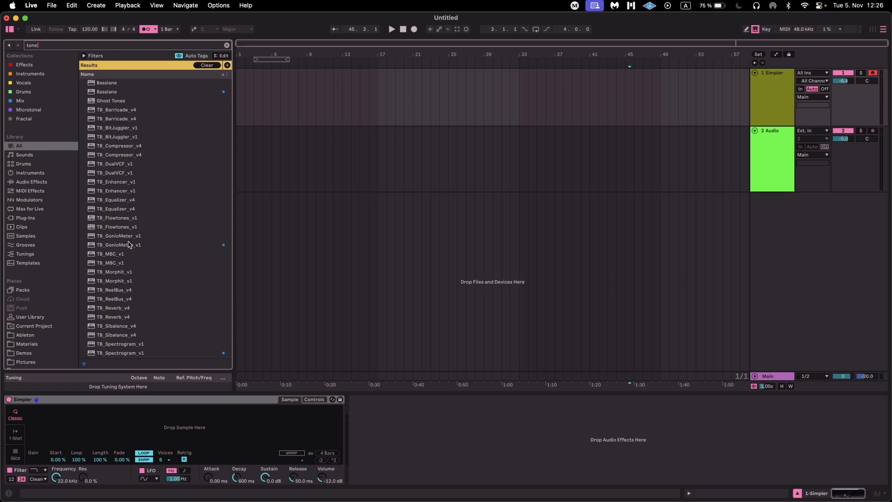
click(40, 238)
Audition samples near the start of the results, including AlcatrazToneMeal.wav and the 100-Two Tone files.
click(178, 303)
click(166, 327)
click(150, 265)
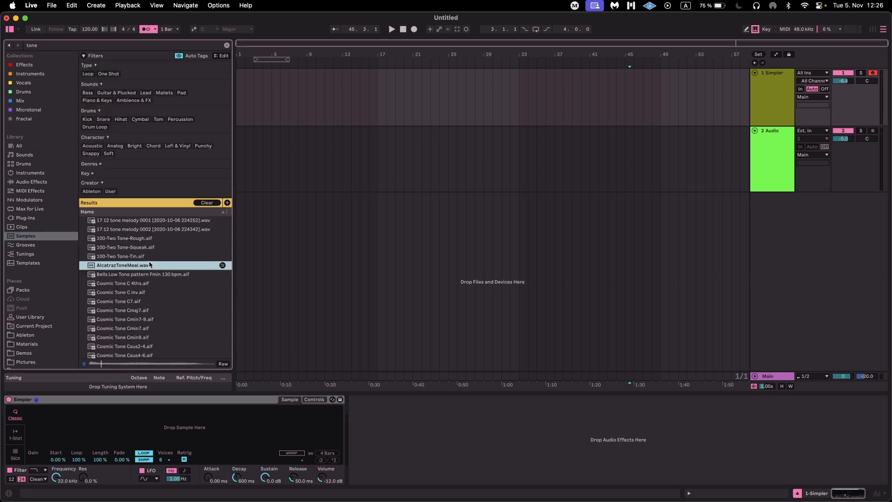
click(159, 256)
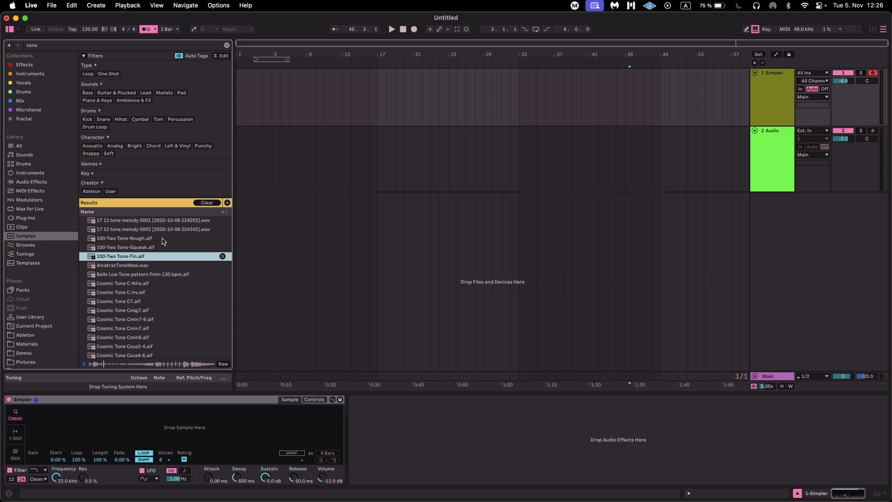
click(163, 239)
click(163, 247)
Audition samples further down the results, including the bamboo stick, FB tone, bass tone and cymbal 808 files.
scroll(163, 279, down, 10)
click(165, 304)
click(167, 330)
click(162, 231)
scroll(161, 279, down, 5)
click(158, 323)
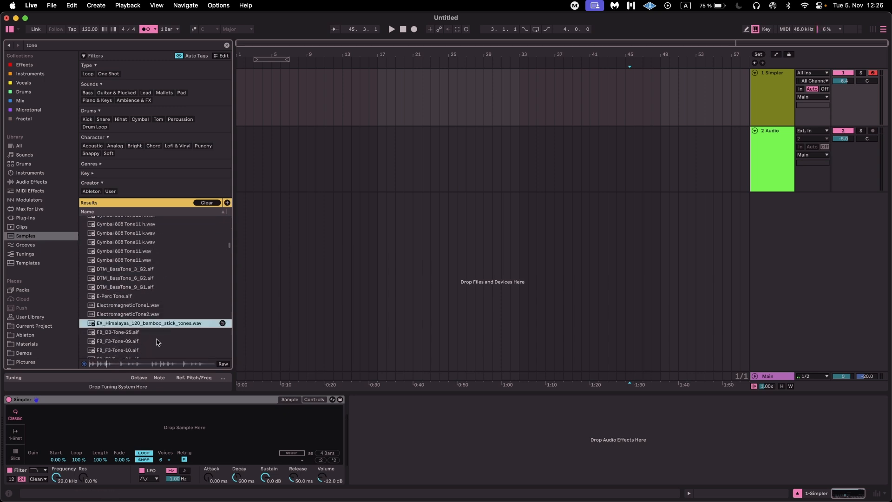
click(158, 331)
click(157, 341)
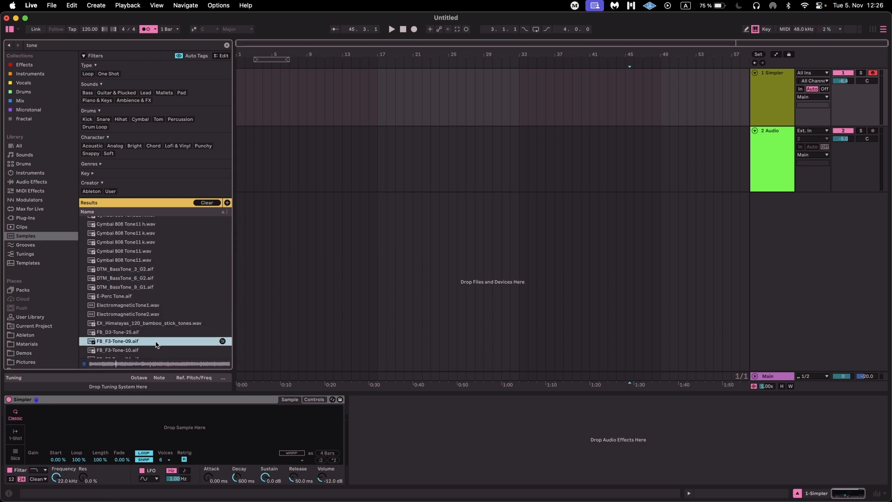
click(158, 288)
click(162, 279)
click(155, 262)
click(156, 254)
click(162, 243)
scroll(158, 309, down, 5)
click(158, 310)
Audition Kalimba Tone A2 1.aif and load it into the Simpler on the first track.
click(148, 347)
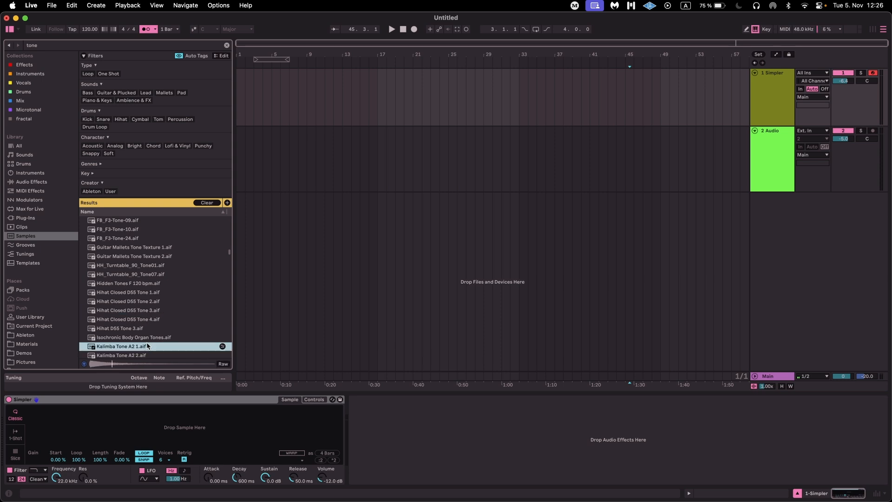
click(144, 337)
drag(143, 348, 175, 432)
click(788, 88)
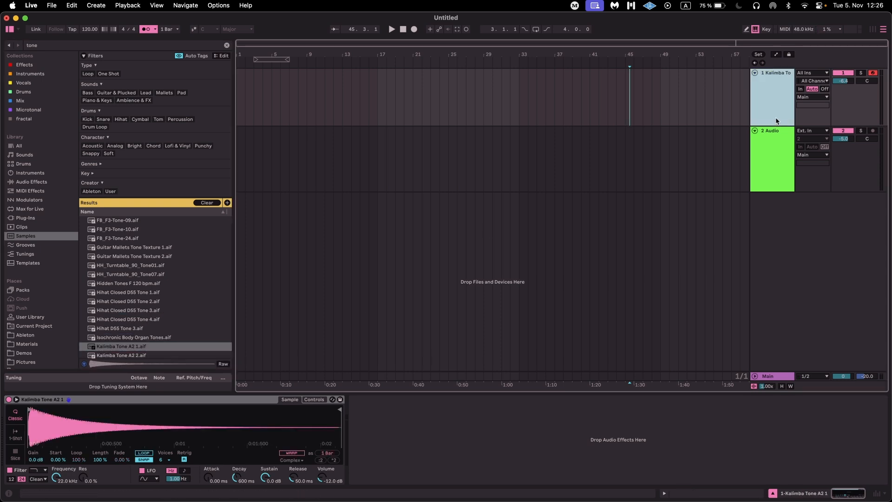
Play several different notes to hear the kalimba sample at various pitches.
key(a)
key(s)
key(d)
key(f)
key(g)
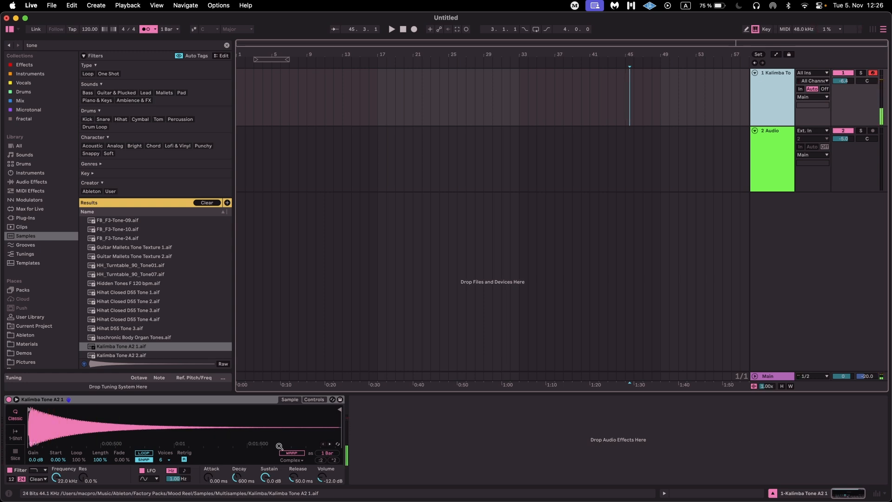
key(a)
key(s)
key(s)
Turn on Loop in Simpler and audition repeated notes, shifting an octave down and back up.
click(146, 455)
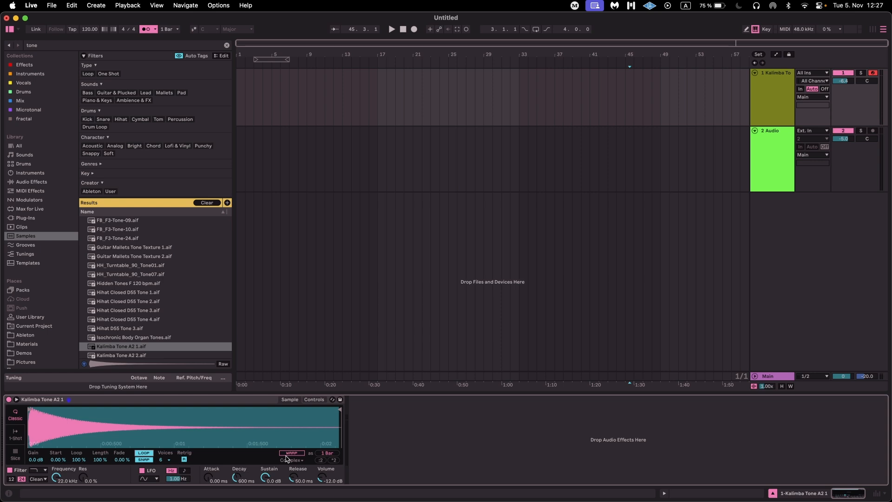
key(a)
key(a)
key(a)
key(z)
key(a)
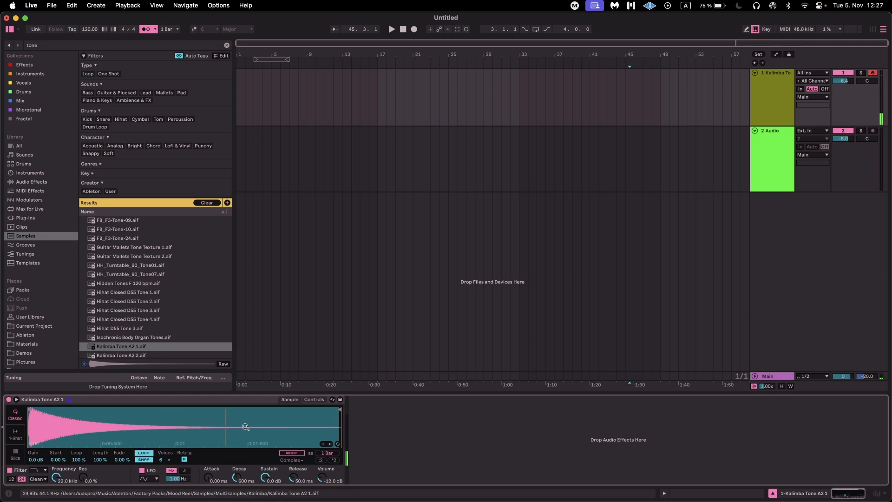
key(x)
key(a)
key(a)
key(a)
key(a)
Shorten the kalimba sample to roughly its first third and turn on Warp.
drag(336, 409, 132, 407)
key(a)
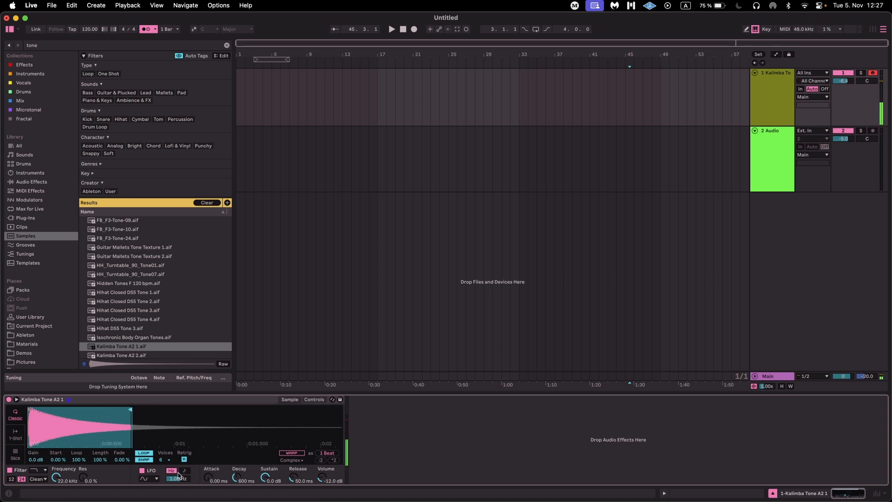
click(299, 452)
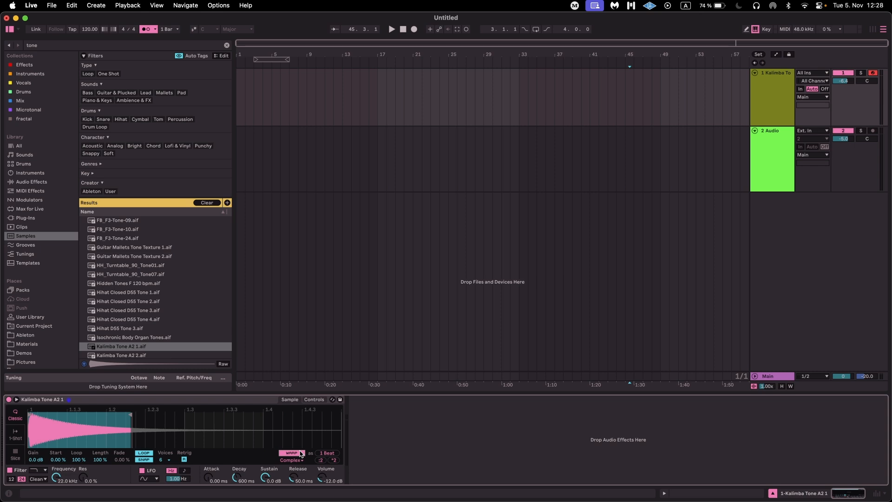
Switch Simpler to 1-Shot mode and audition notes with Gate playback before returning to Trigger.
click(17, 436)
key(a)
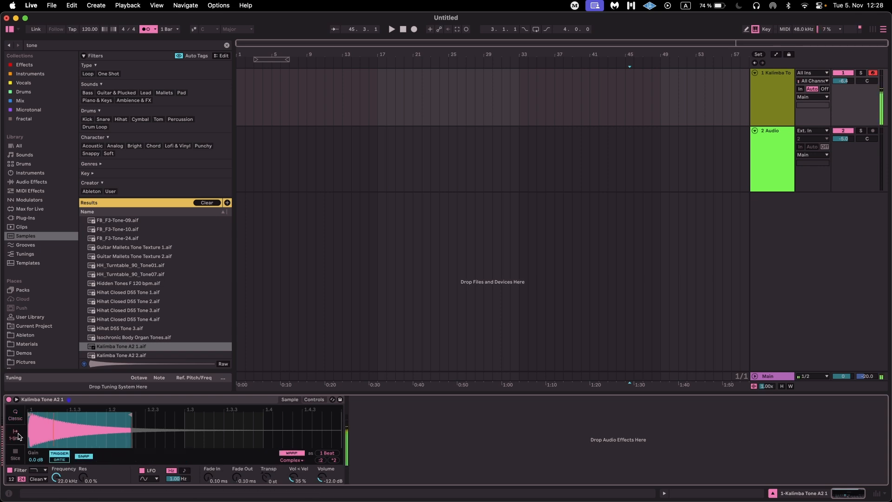
click(59, 459)
key(a)
key(a)
click(68, 458)
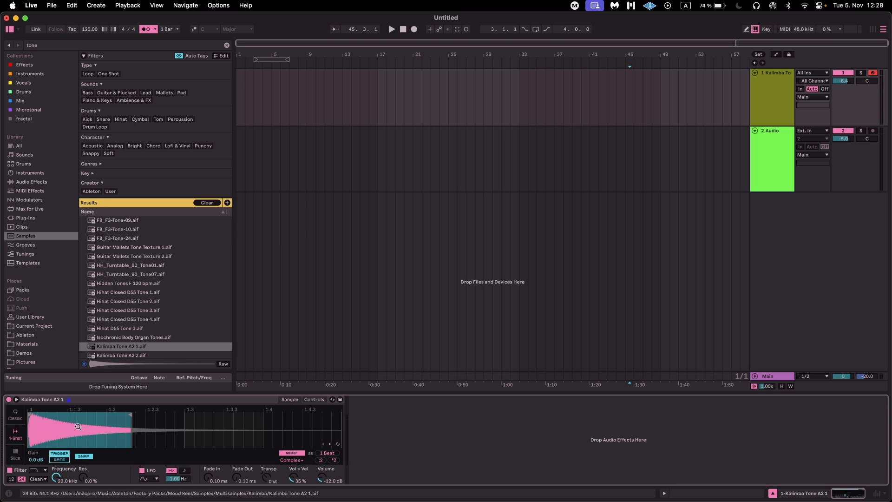
Switch the kalimba Simpler to Slice mode and place the WILD DREAM audio on a new track in the arrangement.
click(10, 450)
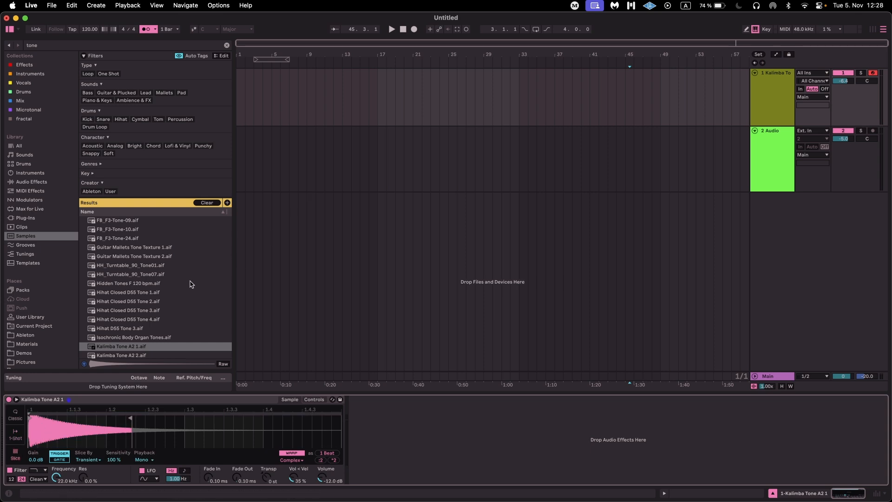
scroll(182, 287, down, 5)
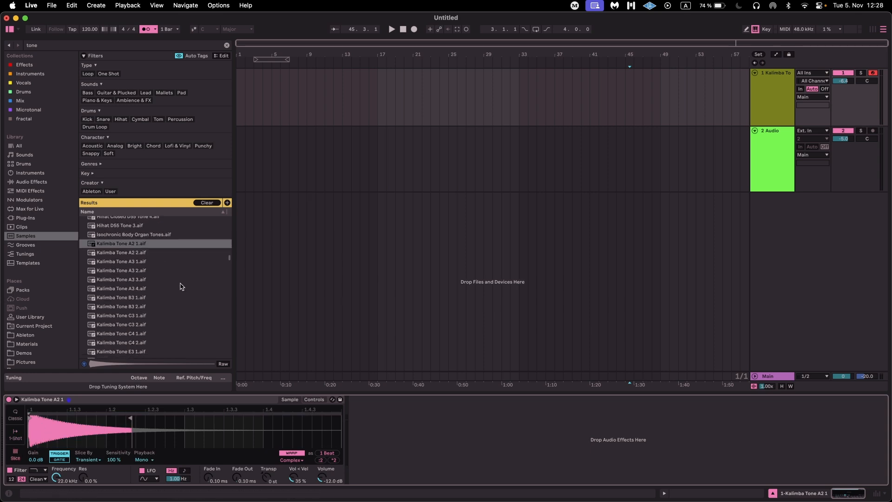
drag(114, 83, 561, 203)
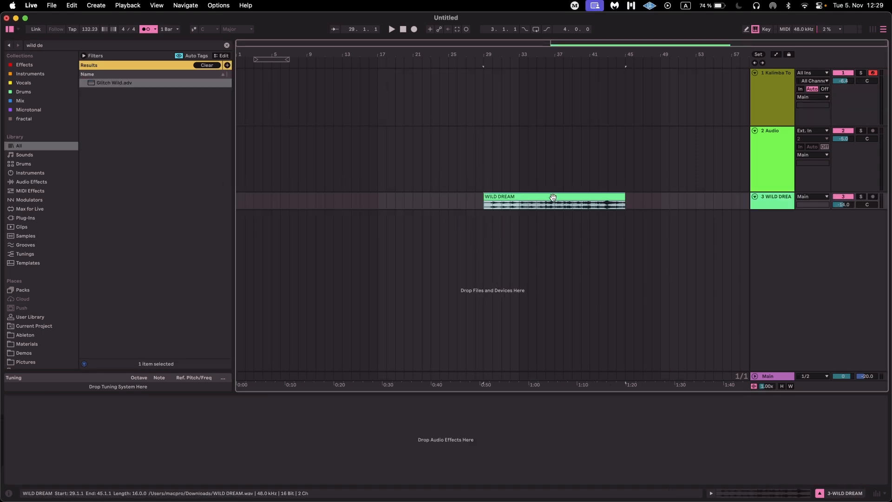
Insert a MIDI track and load the WILD DREAM clip into it as a Simpler instrument.
click(779, 197)
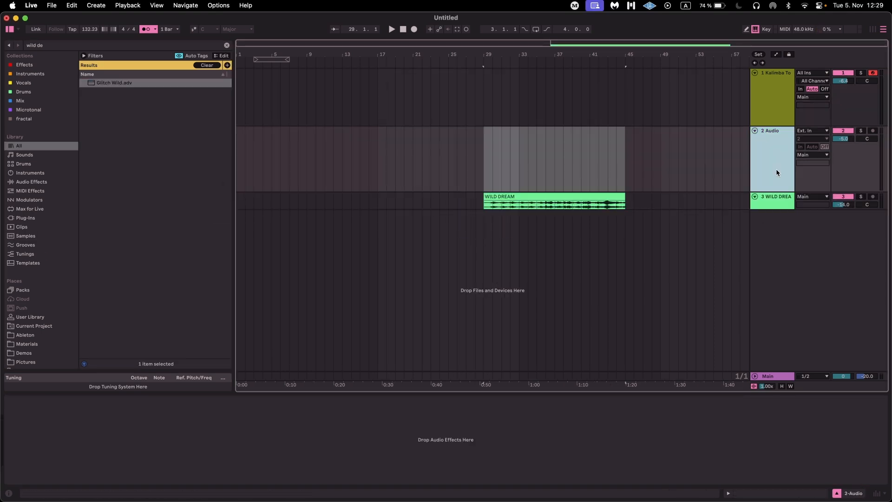
key(super+shift+t)
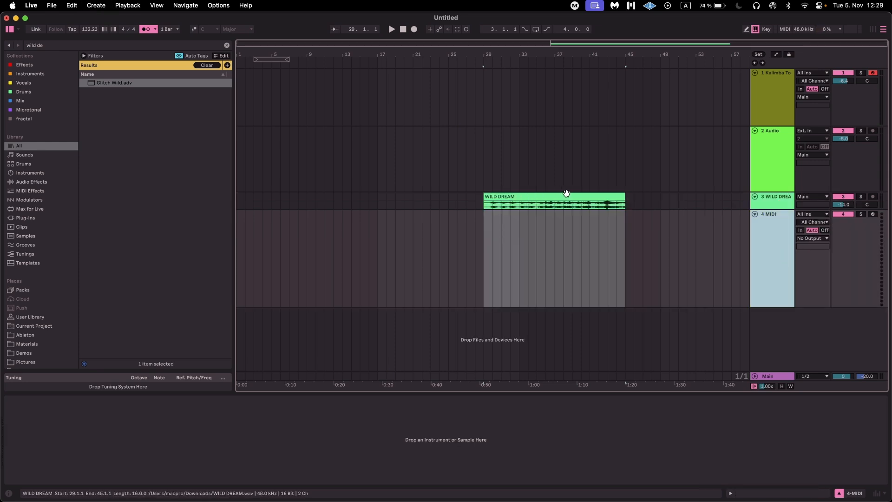
drag(567, 197, 458, 427)
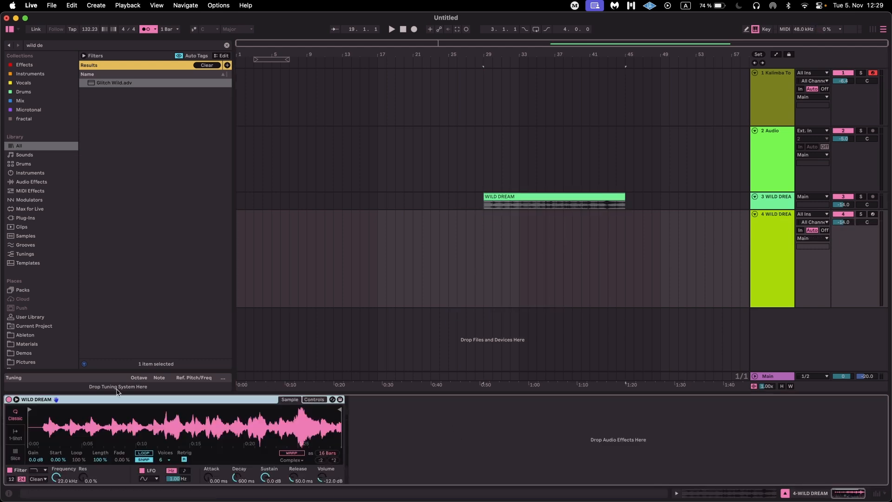
Slice the WILD DREAM sample by Beat in Slice mode and move its start marker past the first swell.
click(17, 453)
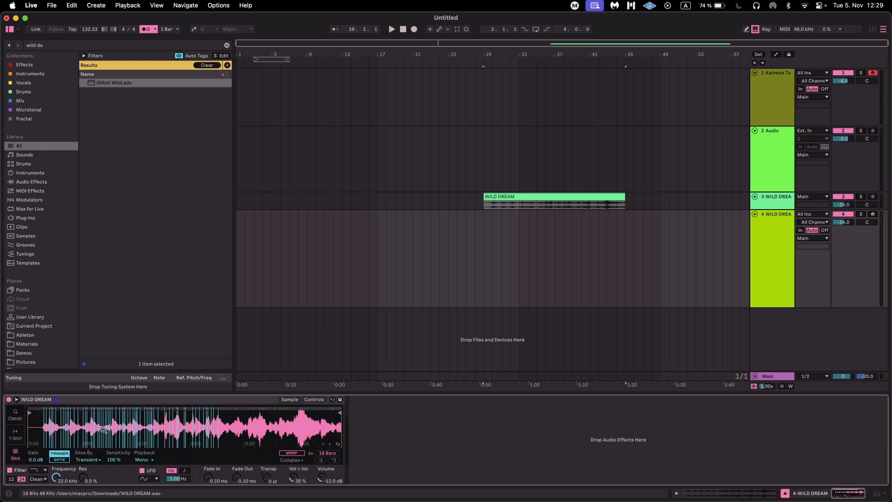
click(96, 460)
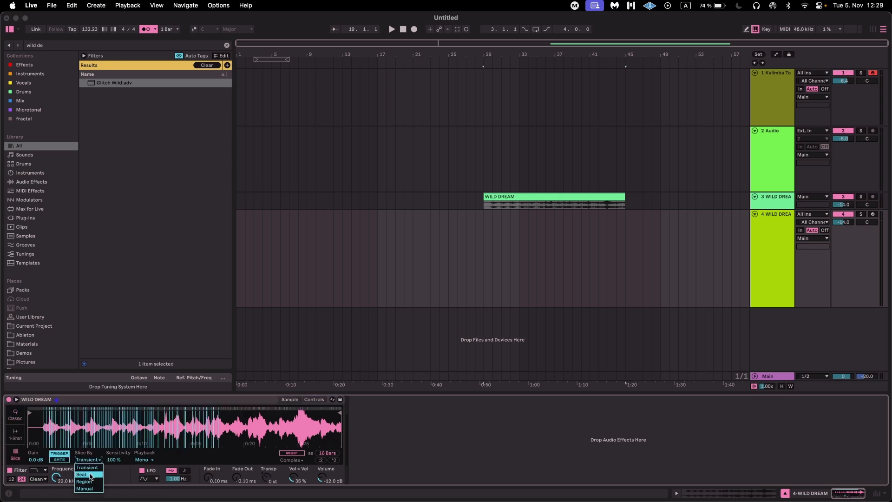
click(90, 475)
click(90, 460)
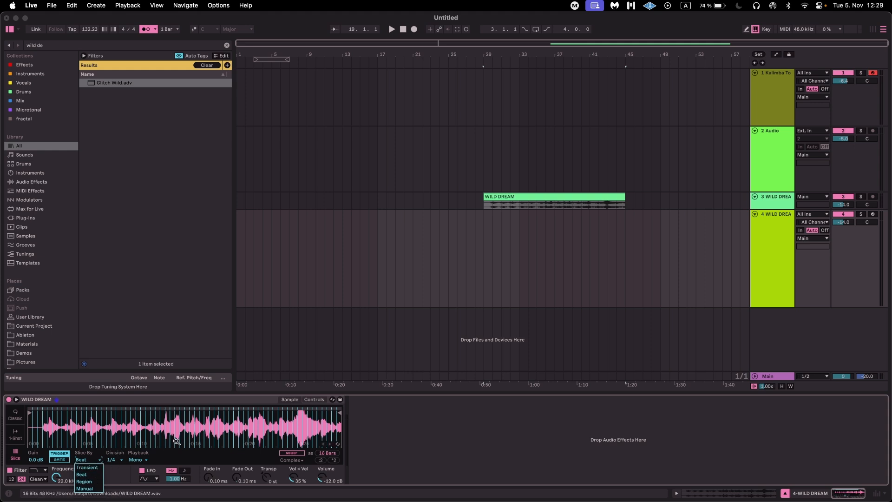
click(154, 432)
scroll(83, 416, up, 5)
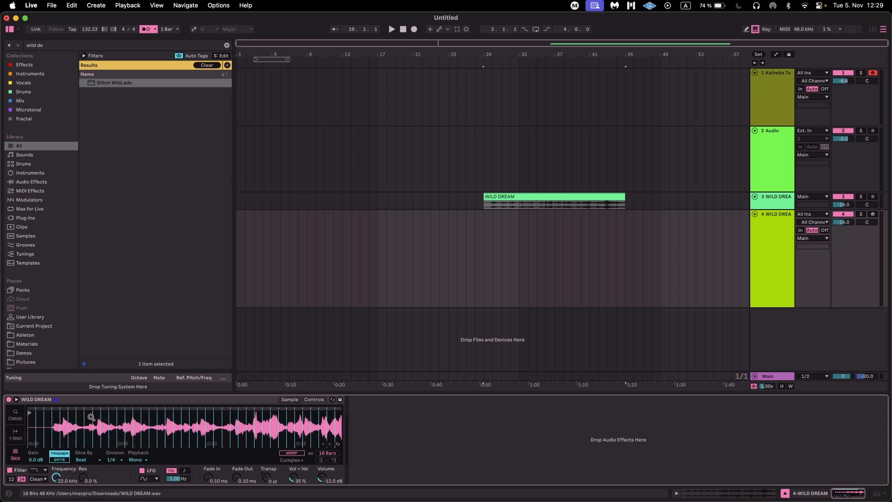
mouse_move(31, 412)
mouse_down()
mouse_move(106, 412)
mouse_move(79, 411)
mouse_up()
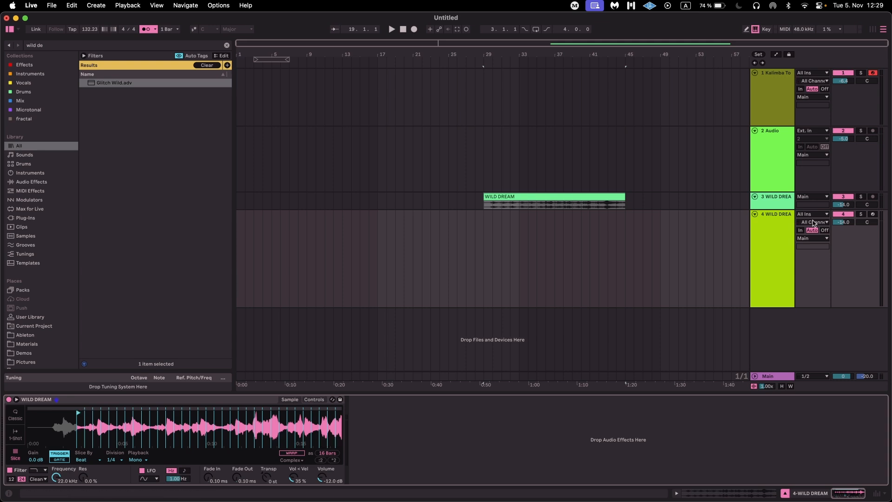
Arm the WILD DREAM MIDI track to audition its slices an octave higher, and delete that track.
click(872, 214)
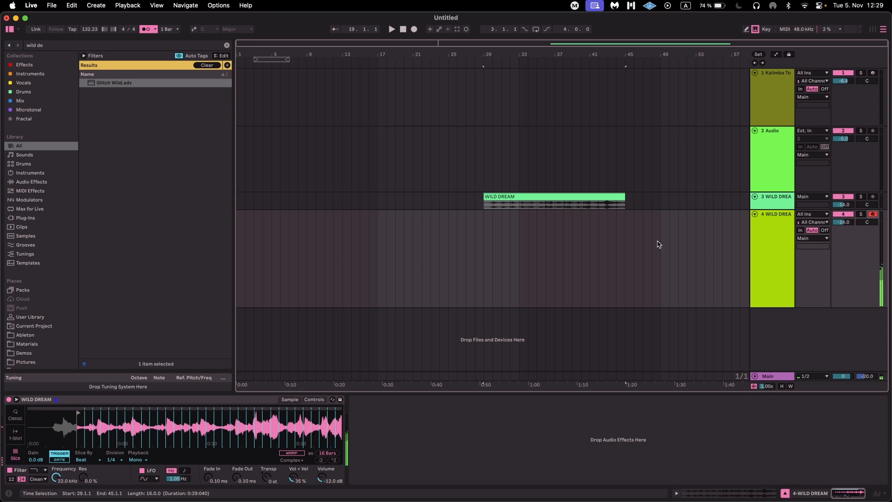
key(x)
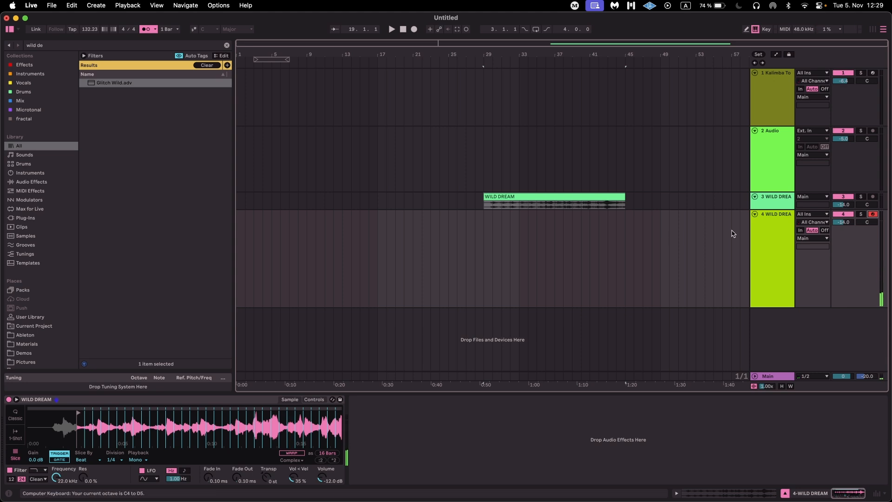
click(762, 238)
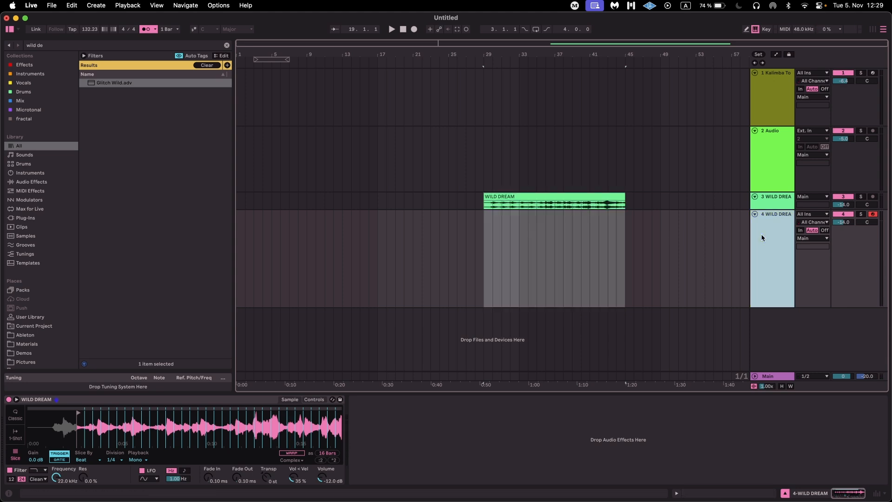
key(Delete)
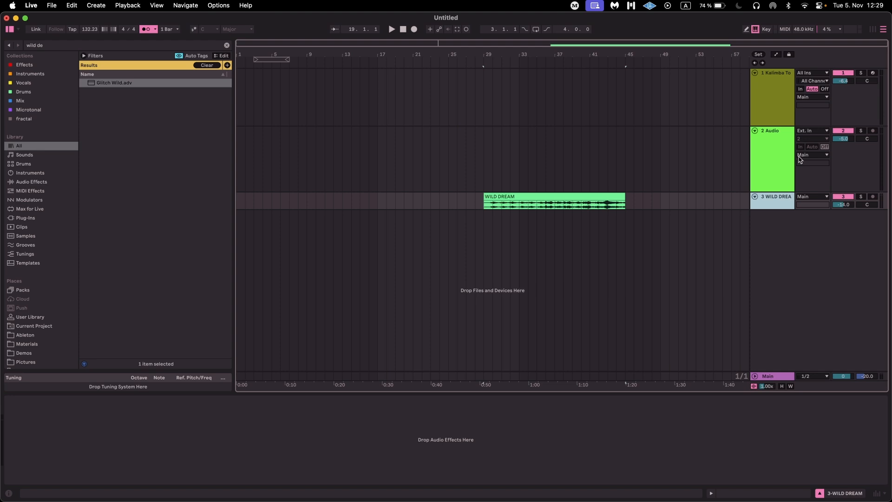
Set the kalimba Simpler's Fade In to 127 ms and Fade Out to 0 ms, and arm its track for auditioning.
click(764, 122)
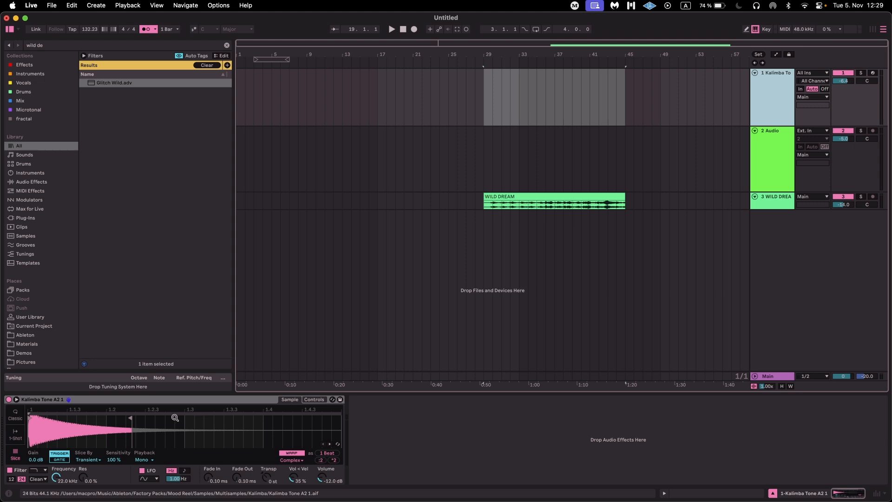
click(214, 478)
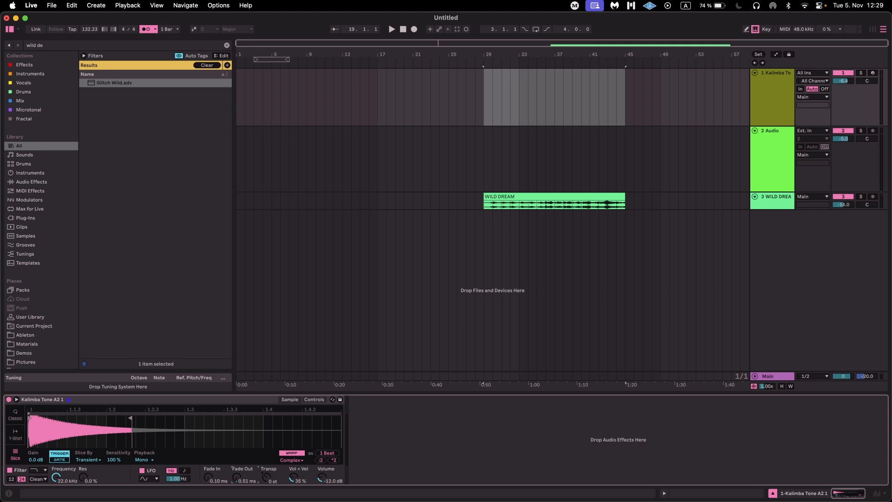
drag(208, 479, 208, 460)
click(874, 73)
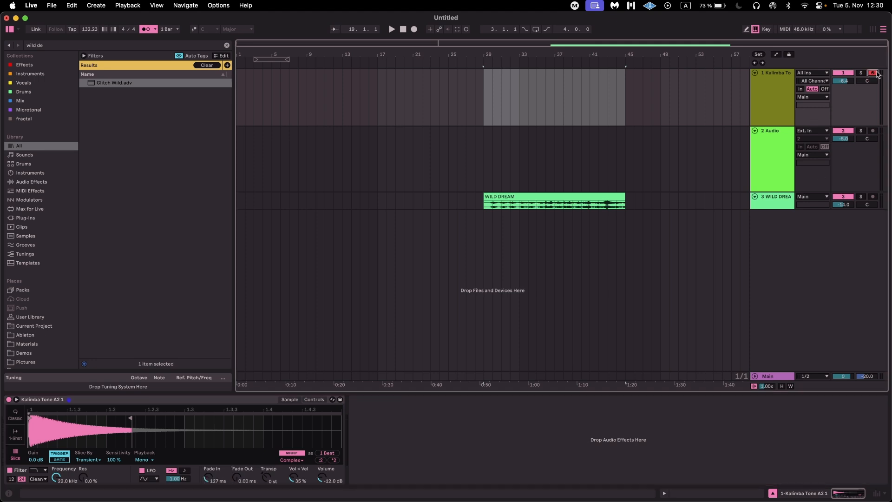
click(773, 121)
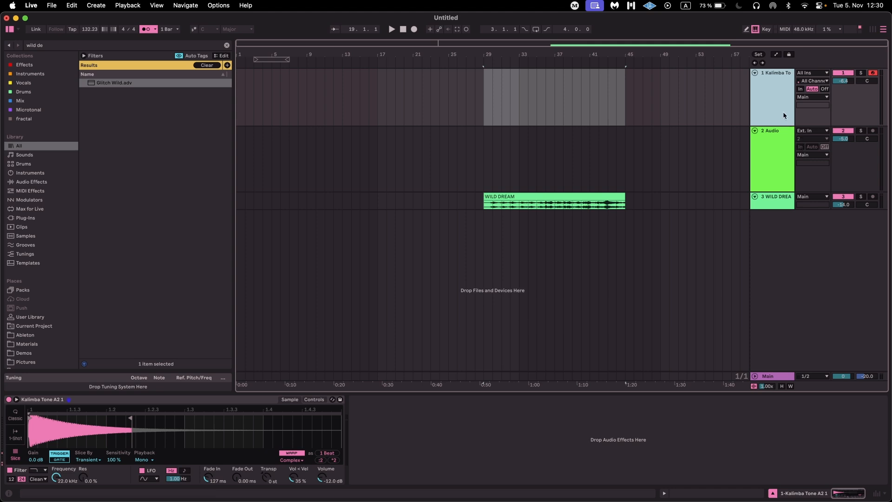
key(x)
Switch Simpler to Classic mode and set the envelope's Attack to 0.18 ms and Sustain to -5.4 dB.
click(16, 414)
mouse_move(208, 478)
mouse_down()
mouse_move(207, 462)
mouse_move(208, 488)
mouse_up()
drag(265, 477, 265, 487)
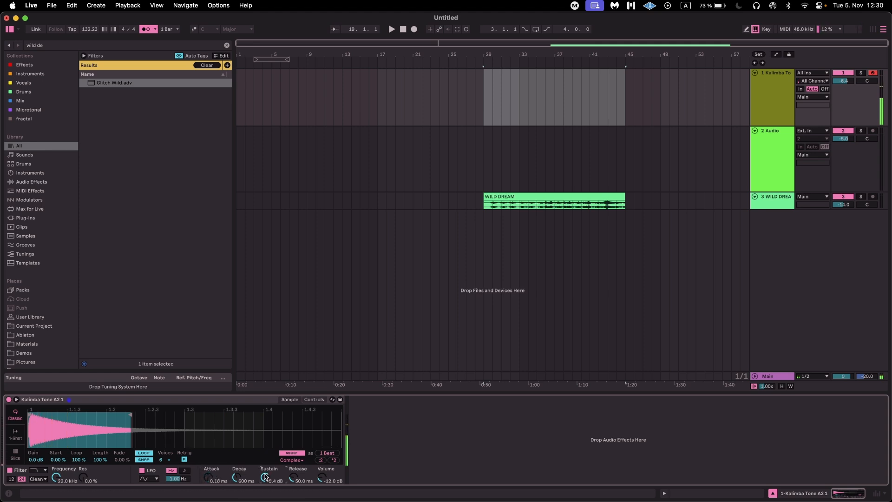
In 1-Shot mode, turn off Warp, set Fade In to 0 ms and try adjusting the transposition.
click(19, 432)
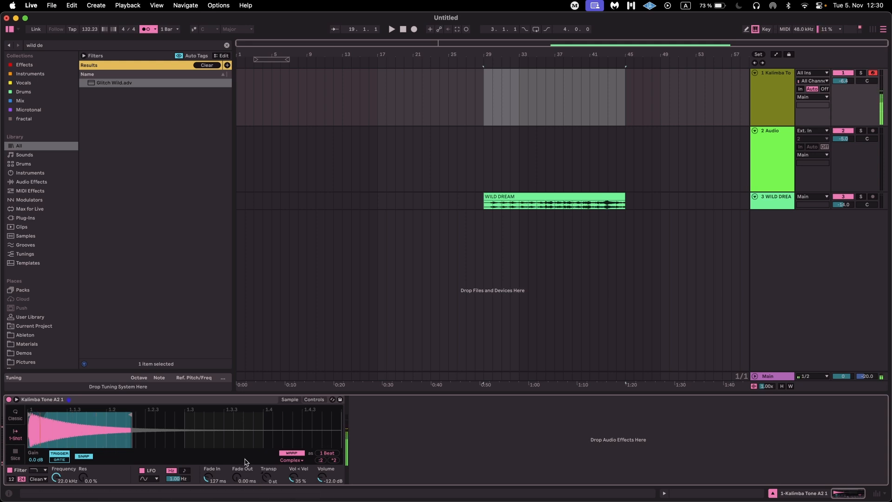
click(291, 453)
drag(207, 477, 206, 493)
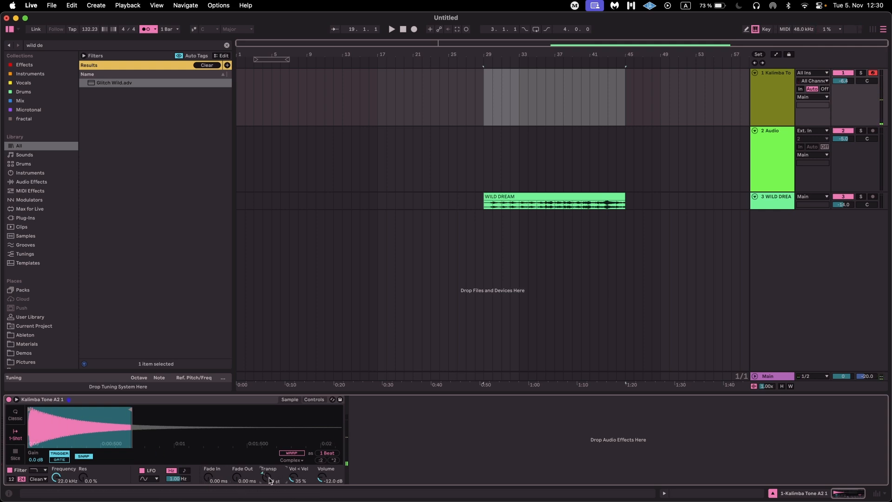
drag(269, 481, 264, 481)
Return Simpler to Classic mode and, in its detailed controls, reset Detune to 0 ct and set Transpose to +5 st.
click(15, 414)
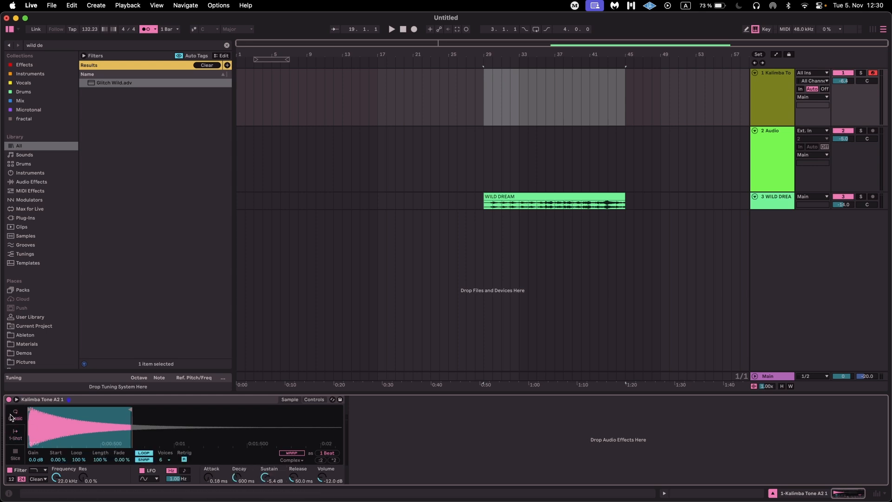
click(315, 401)
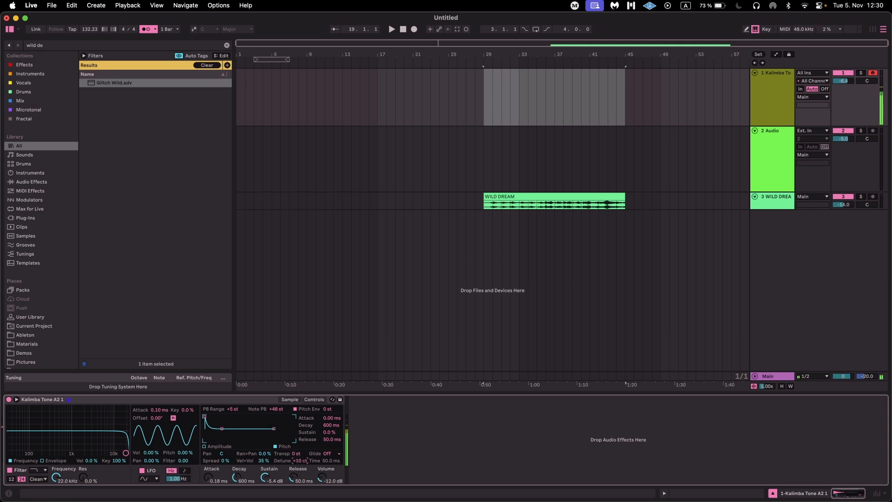
double_click(298, 461)
drag(296, 454, 296, 446)
Shape the pitch envelope with 11.1 s attack and 56 % sustain, and set the filter to 6.55 kHz with 16 % resonance.
drag(204, 417, 239, 421)
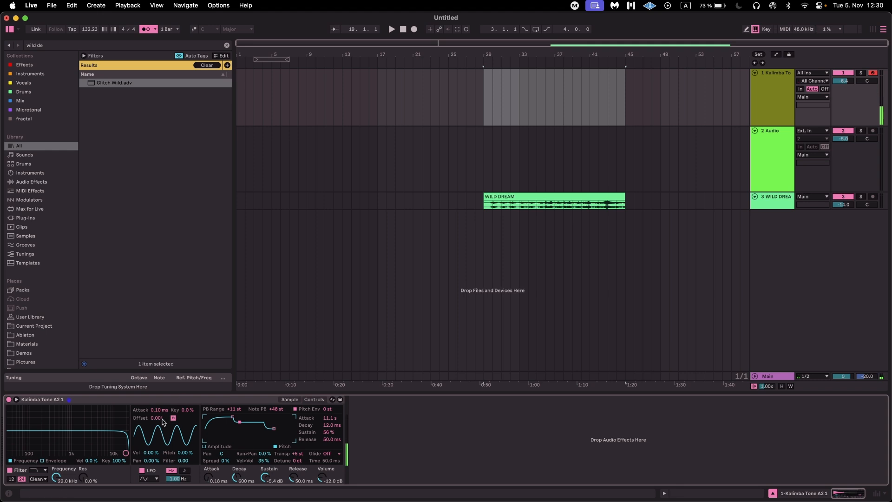
drag(112, 454, 104, 447)
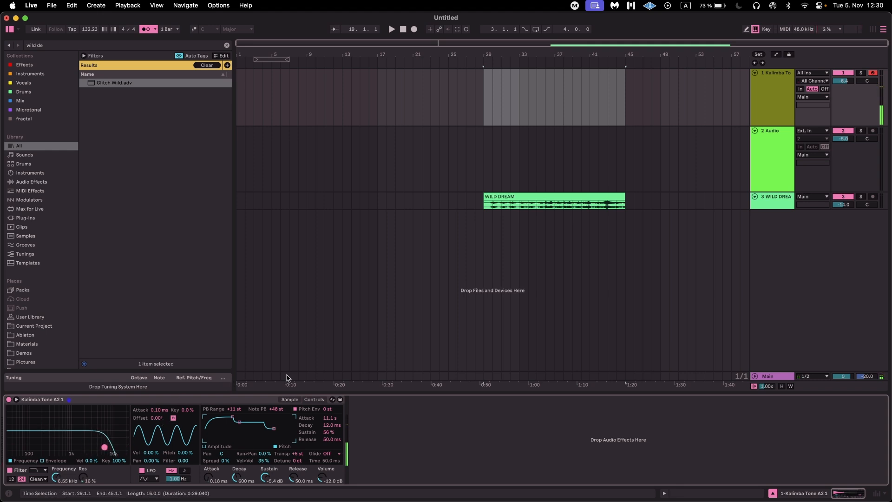
click(294, 403)
click(290, 399)
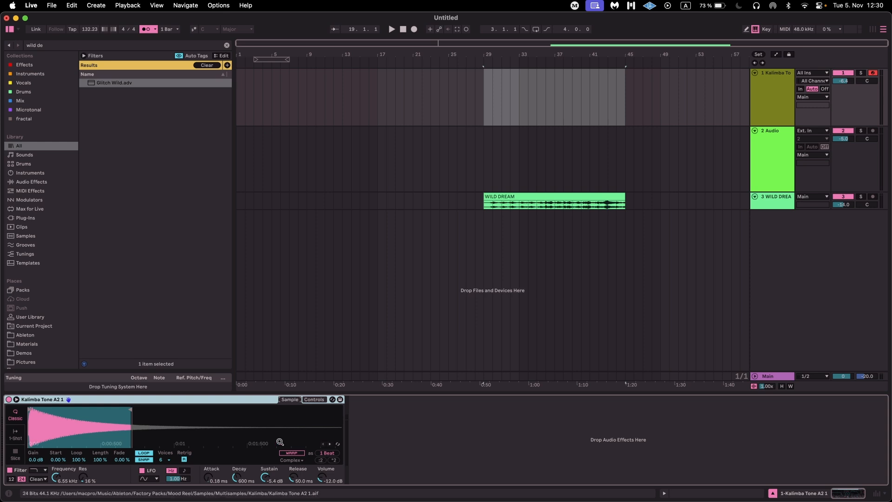
Turn on Warp in Beats mode preserving Transients, change the transient loop mode and set Env to 57.
click(290, 453)
click(291, 460)
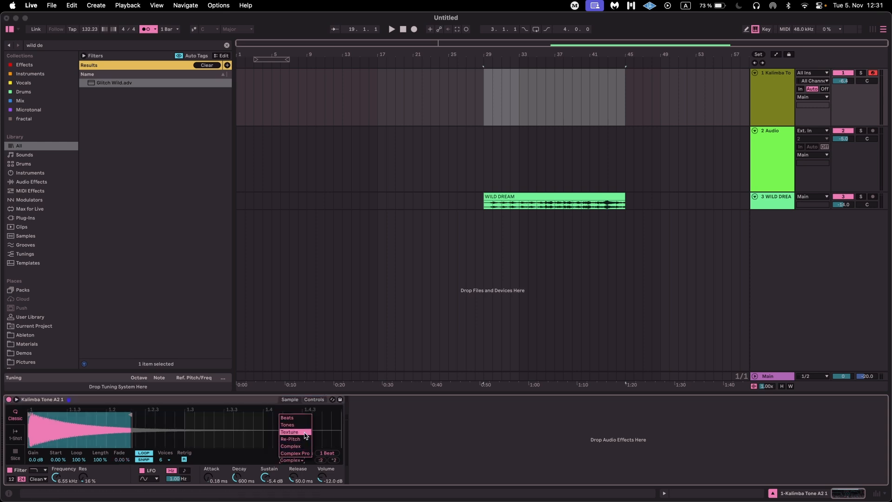
click(287, 418)
click(228, 460)
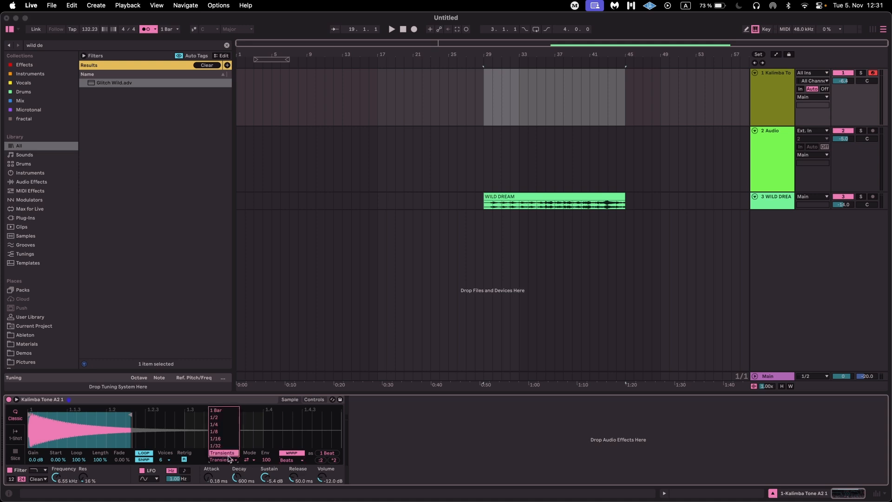
click(246, 459)
click(254, 460)
click(254, 467)
drag(266, 459, 266, 476)
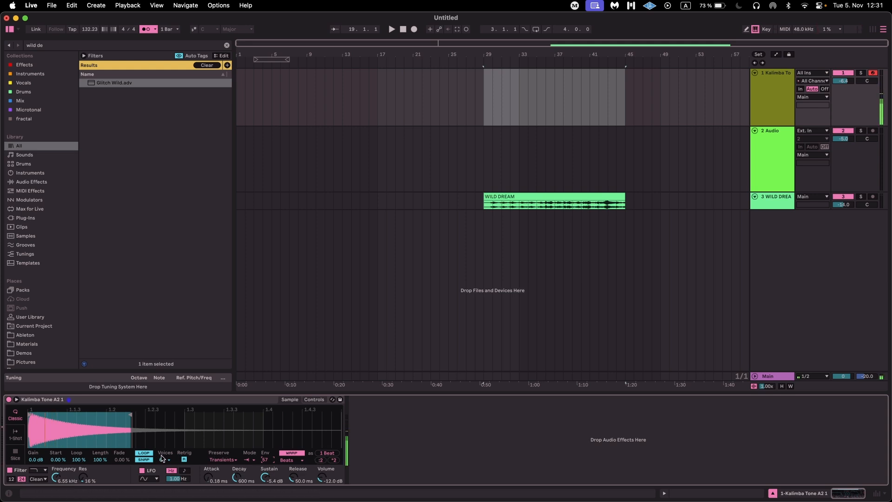
Extend the kalimba sample's end to about two thirds of the waveform and try halving and doubling its warp tempo.
drag(131, 415, 230, 416)
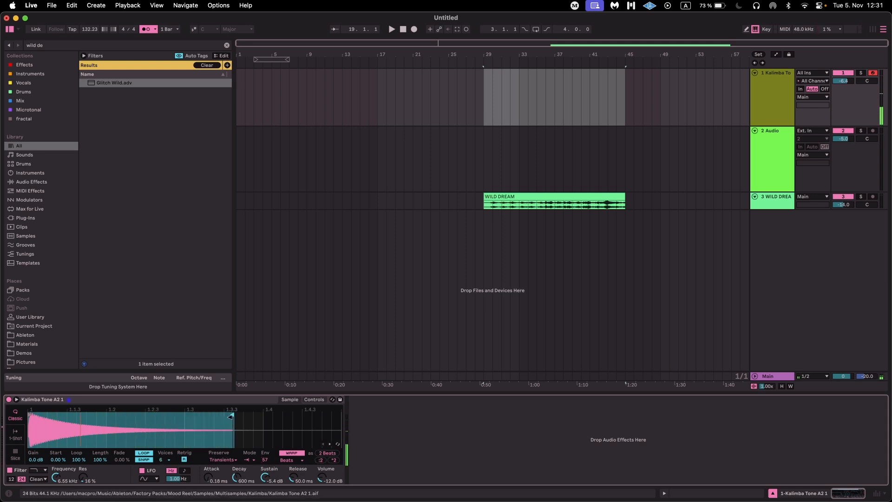
click(321, 460)
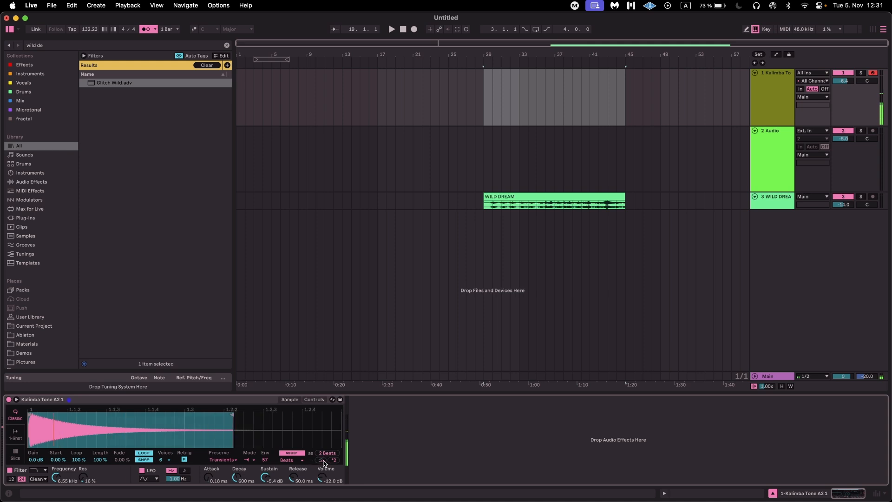
click(336, 461)
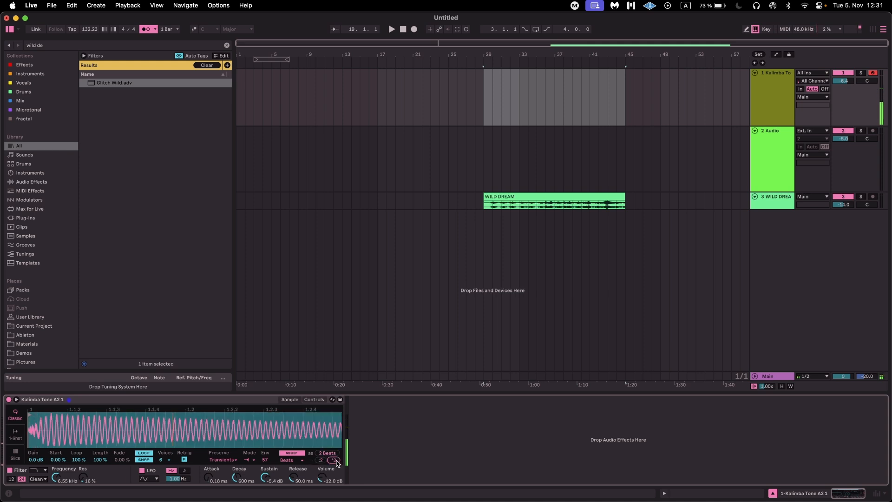
click(334, 461)
Choose the transient loop mode for the Beats warp and set Preserve to 1/8.
click(249, 460)
click(248, 468)
click(223, 460)
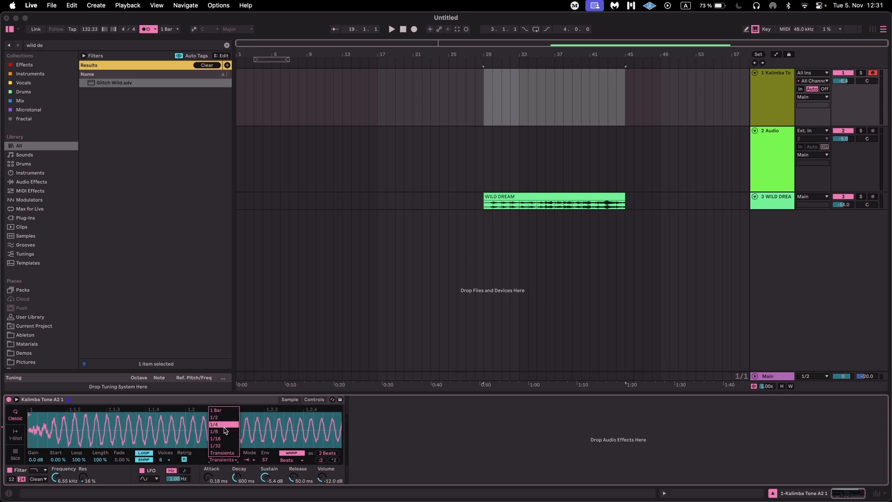
click(227, 431)
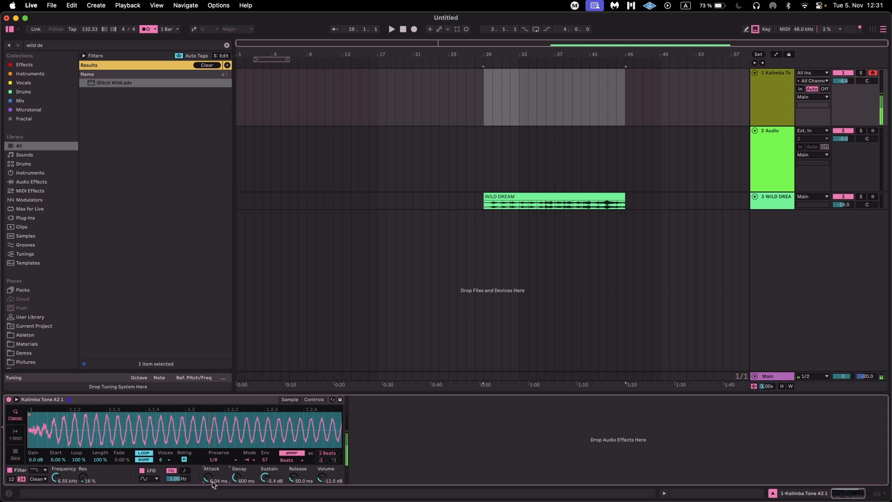
Reverse the kalimba sample and move its start to about two thirds of the waveform.
key(x)
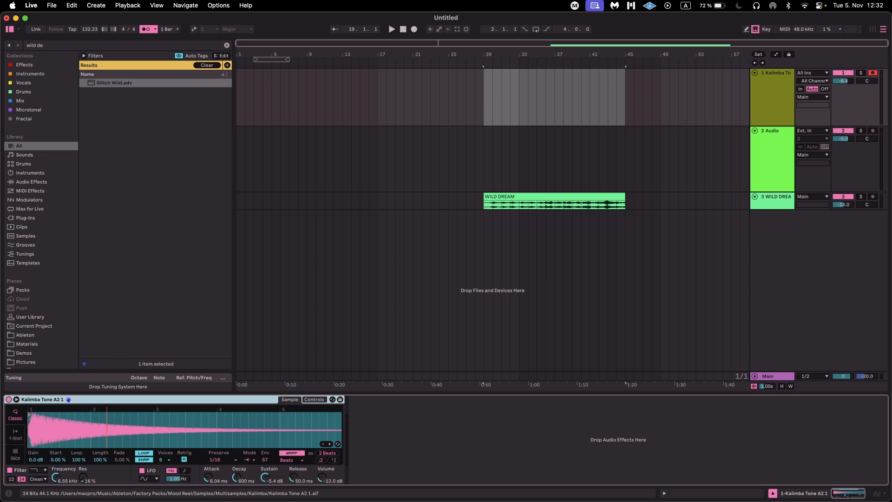
right_click(108, 423)
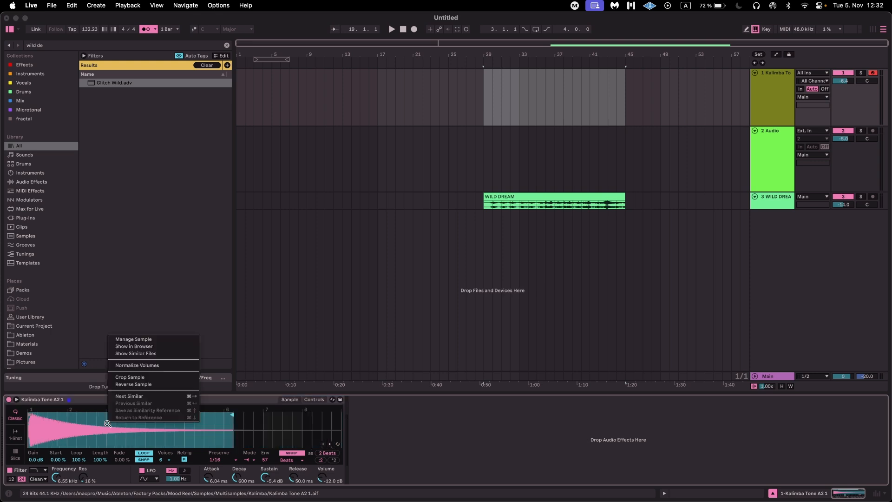
click(134, 385)
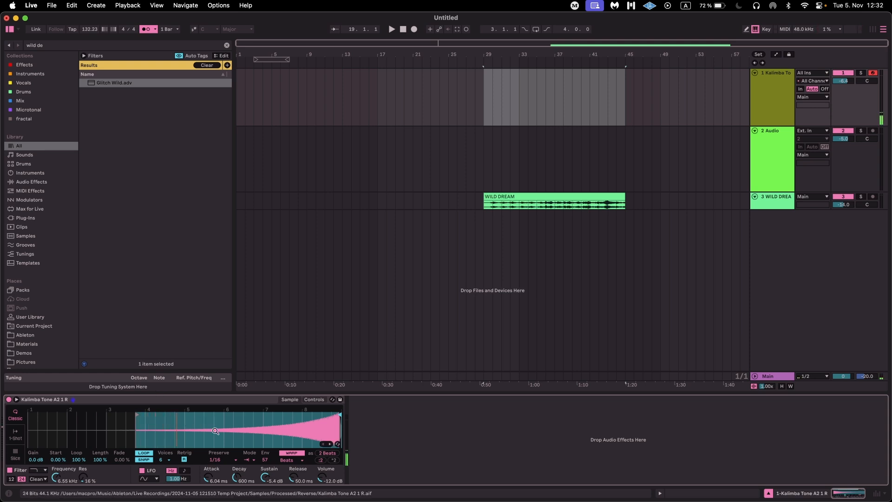
drag(138, 413, 211, 415)
drag(244, 416, 246, 417)
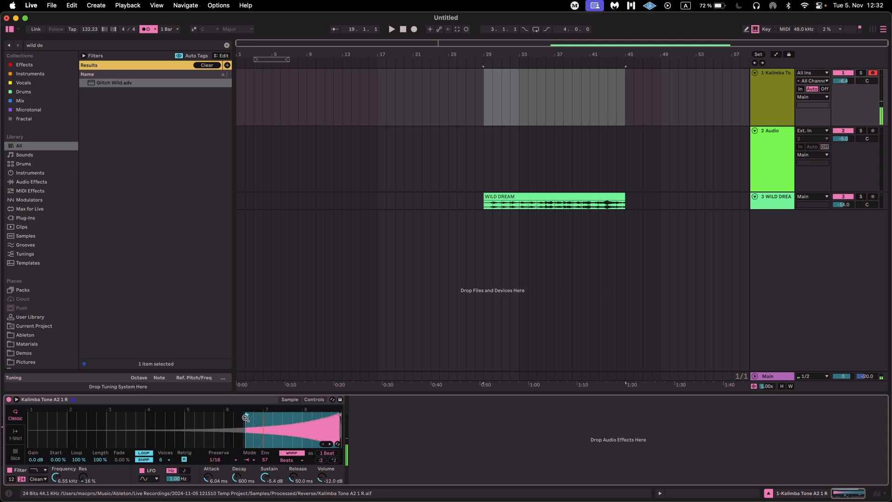
right_click(222, 424)
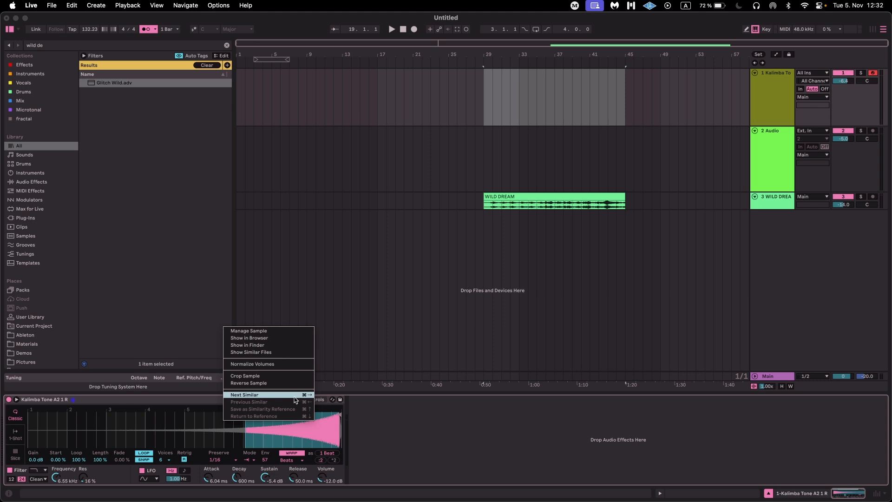
right_click(185, 421)
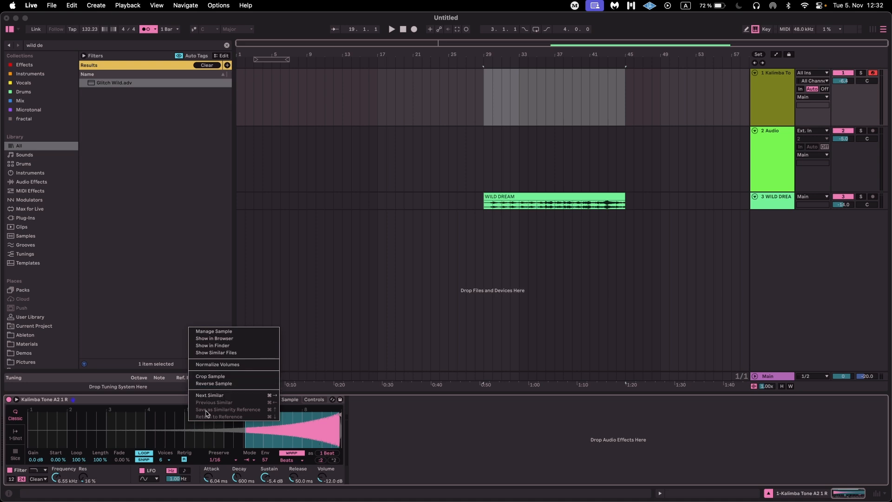
click(245, 430)
right_click(232, 422)
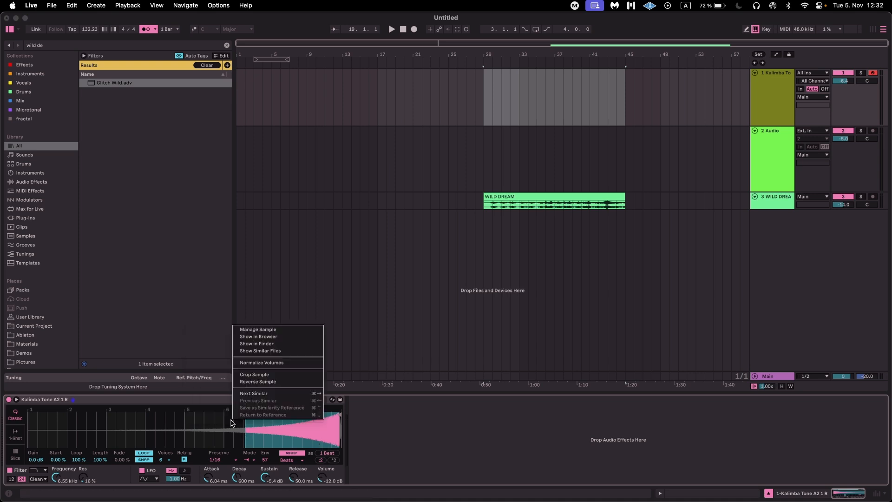
click(236, 409)
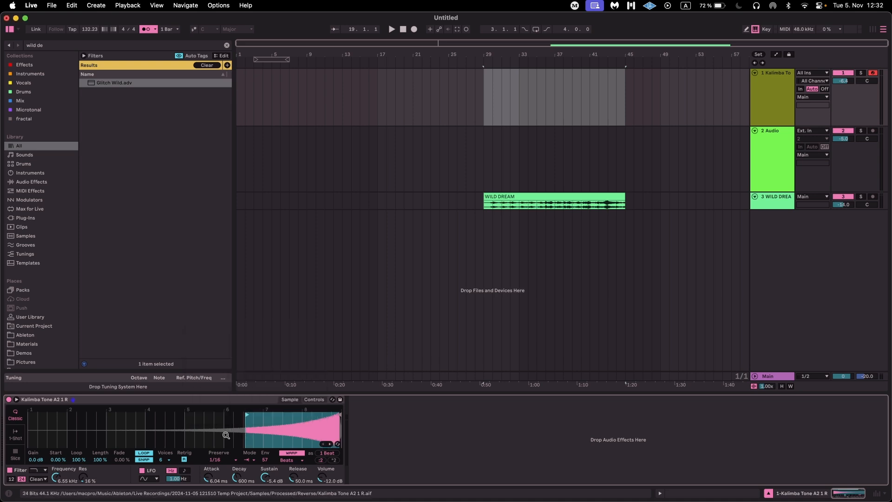
Move the reversed sample's start back to about a quarter of the waveform, try Reverse Sample again, and undo back to the original kalimba sample.
drag(246, 414, 104, 414)
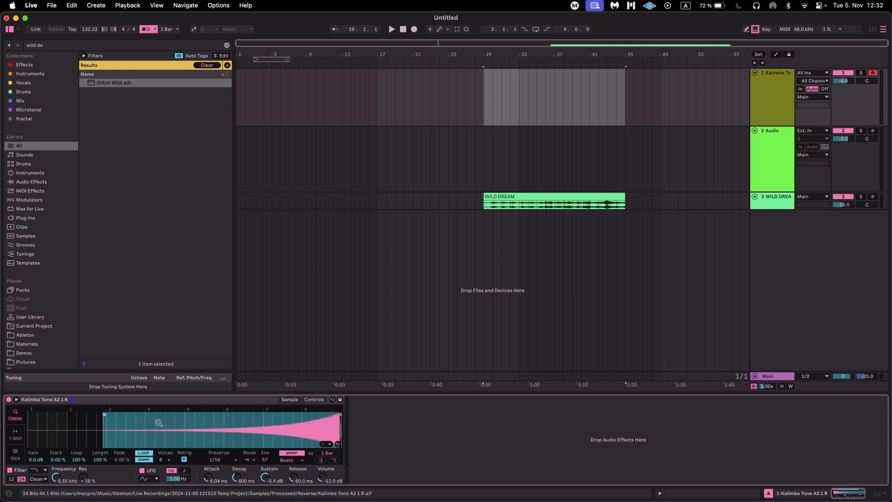
right_click(158, 424)
click(185, 383)
key(super+z)
key(super+z)
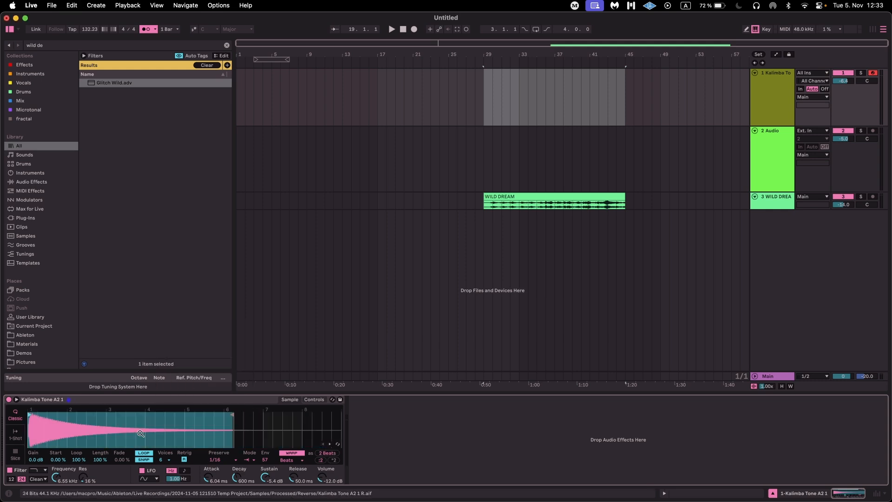
Halve the kalimba sample's warped length three times and audition it at a different keyboard octave.
click(320, 460)
click(321, 460)
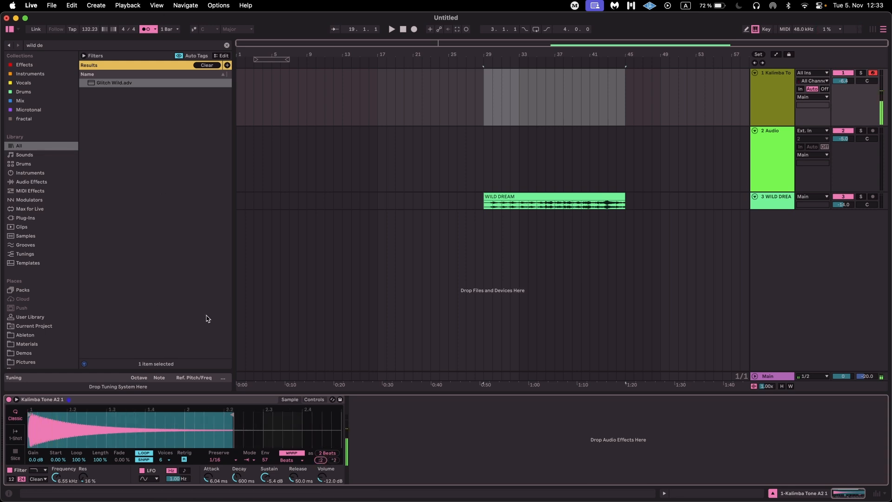
click(321, 460)
key(x)
Swap the kalimba sample for its next similar sample twice, to reach Kalimba Tone C3 2.
right_click(155, 425)
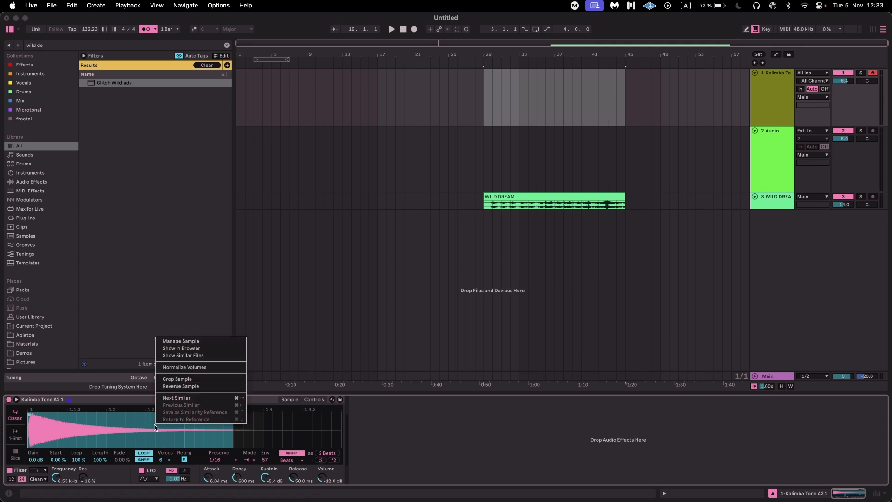
click(203, 400)
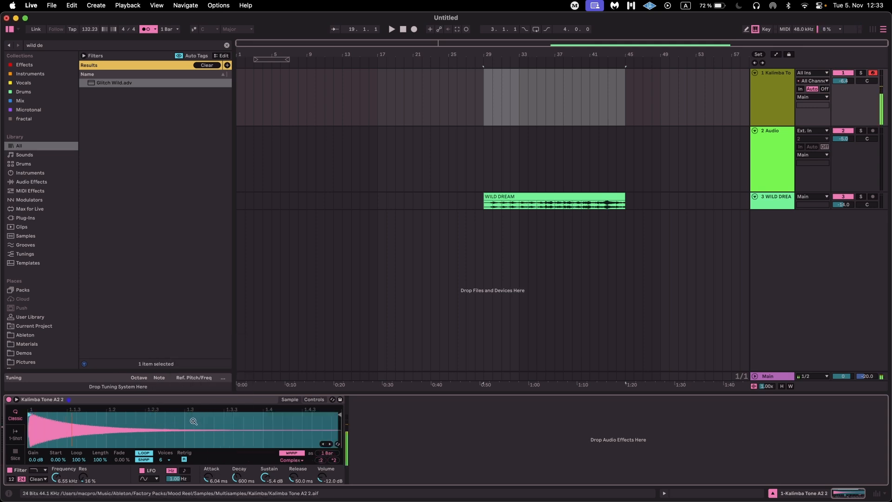
right_click(194, 421)
click(241, 395)
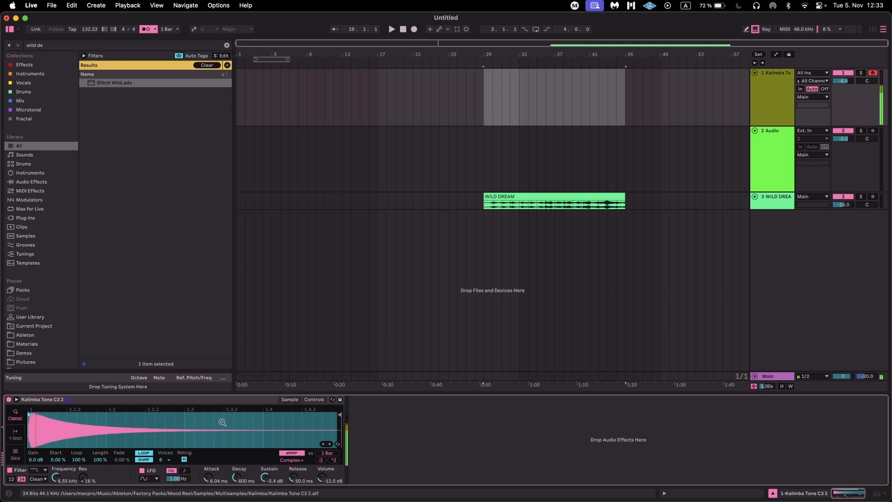
right_click(222, 422)
click(166, 426)
right_click(174, 424)
click(161, 428)
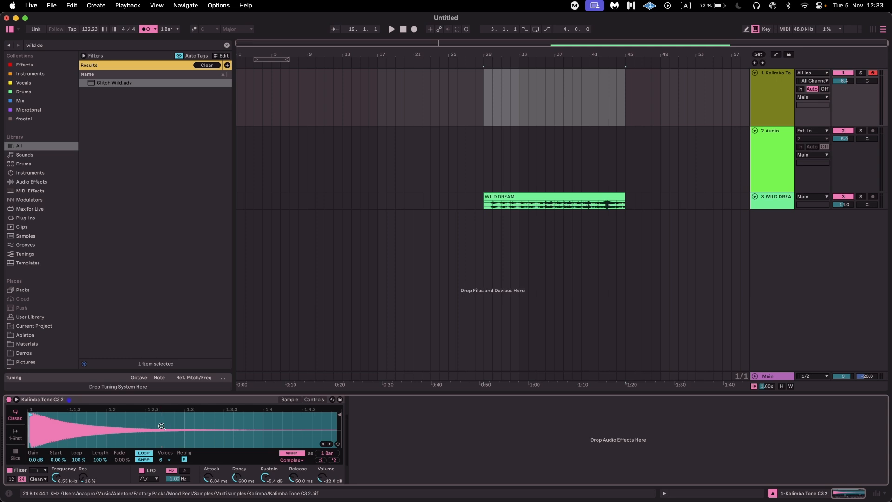
Step further through the next similar samples to Synth Organ like-G# and play it.
click(183, 401)
key(super+Right)
key(super+Right)
key(super+Right)
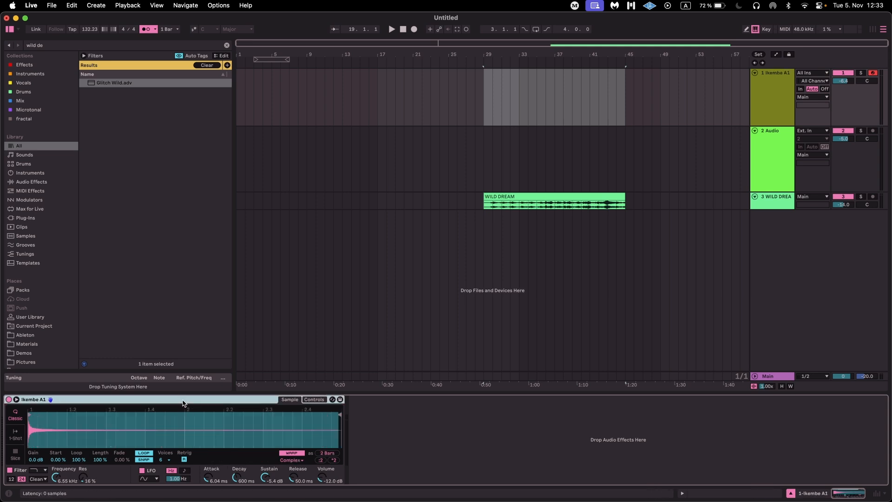
key(a)
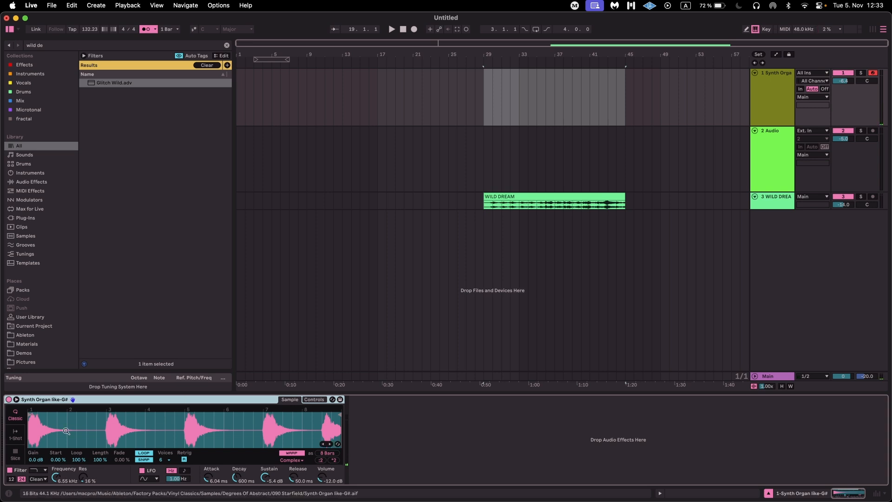
Switch the Synth Organ like-G# sample to Slice mode, audition a slice and inspect the slice markers in the waveform.
click(23, 456)
key(a)
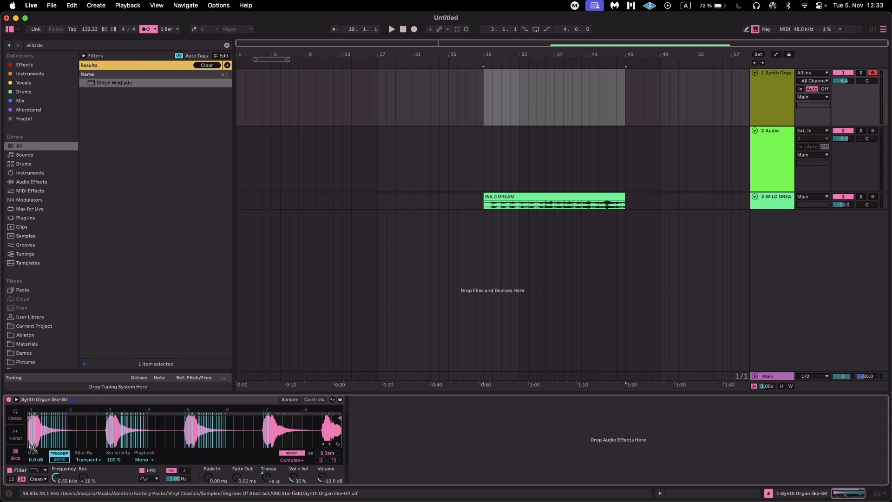
drag(65, 432, 205, 423)
drag(132, 430, 84, 429)
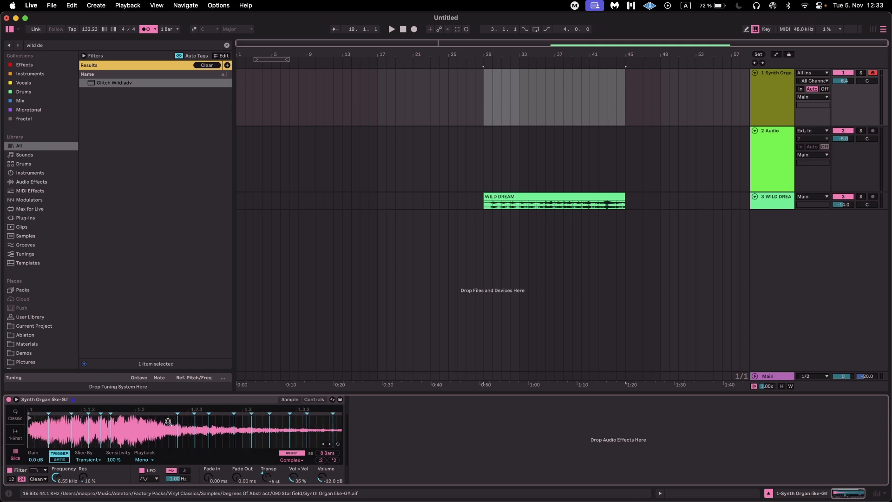
Try Slice to Drum Rack on the organ sample, audition several slice pads and undo the conversion.
right_click(186, 425)
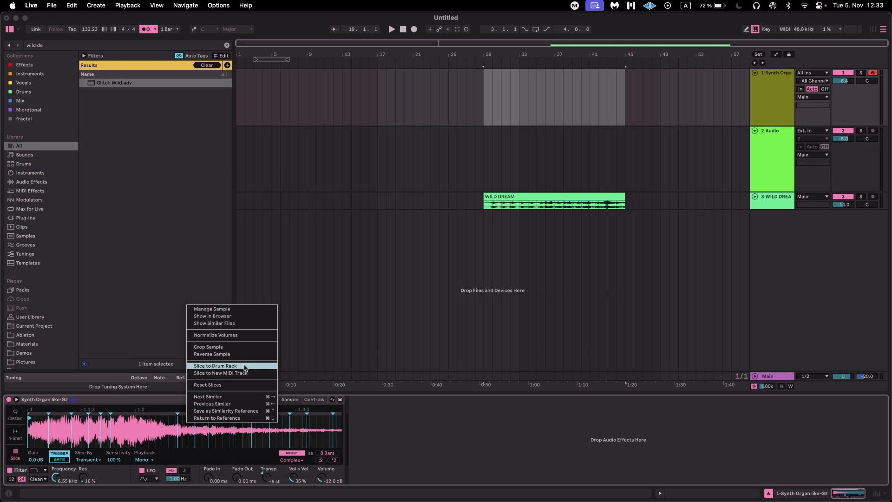
click(215, 365)
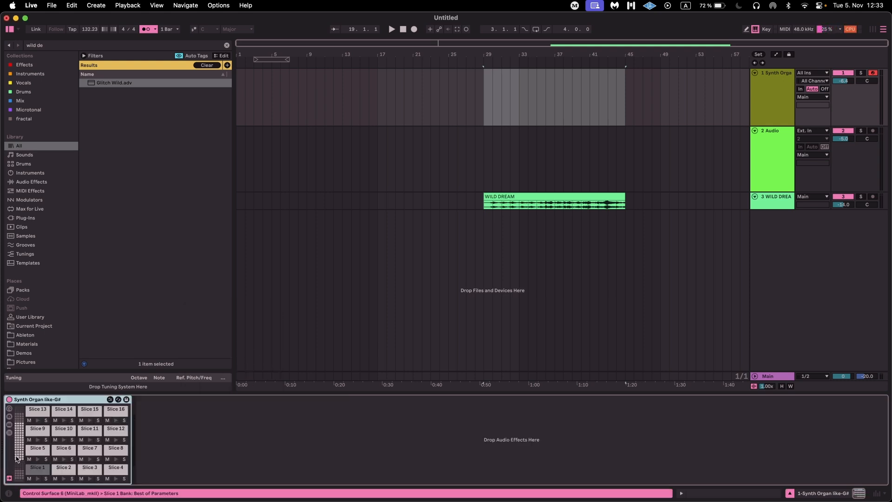
drag(33, 453, 49, 467)
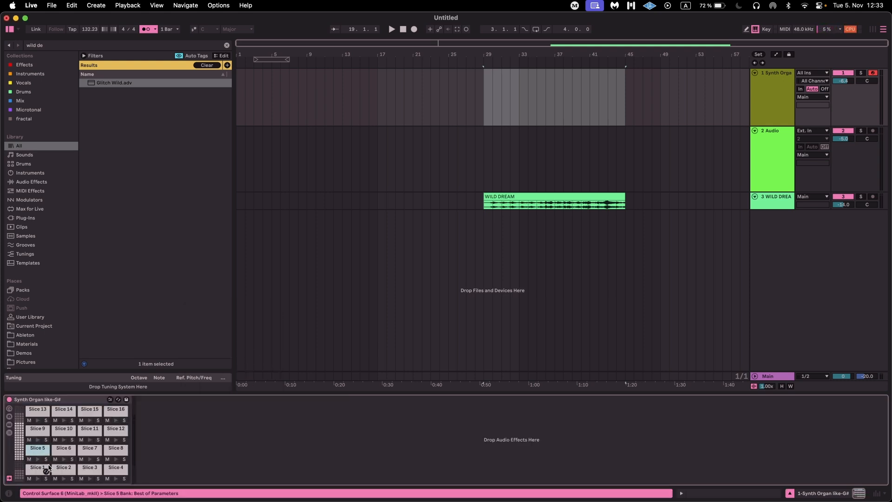
click(63, 467)
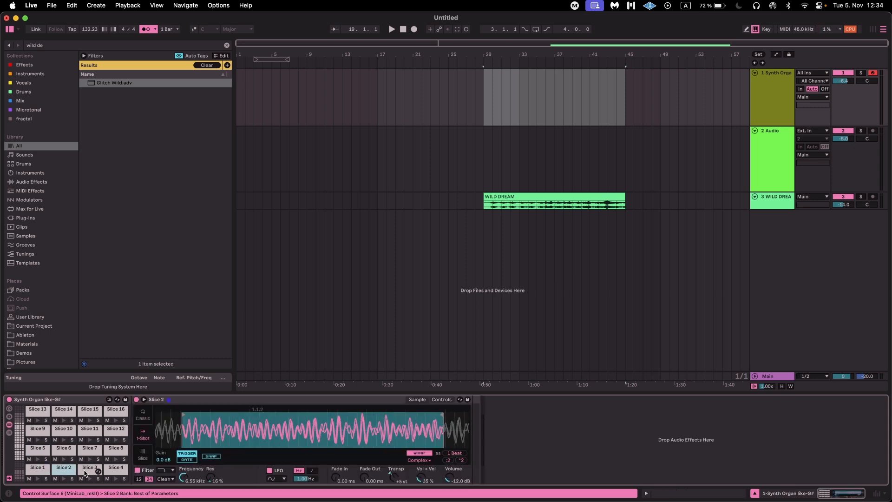
click(113, 456)
click(115, 459)
click(89, 458)
click(63, 458)
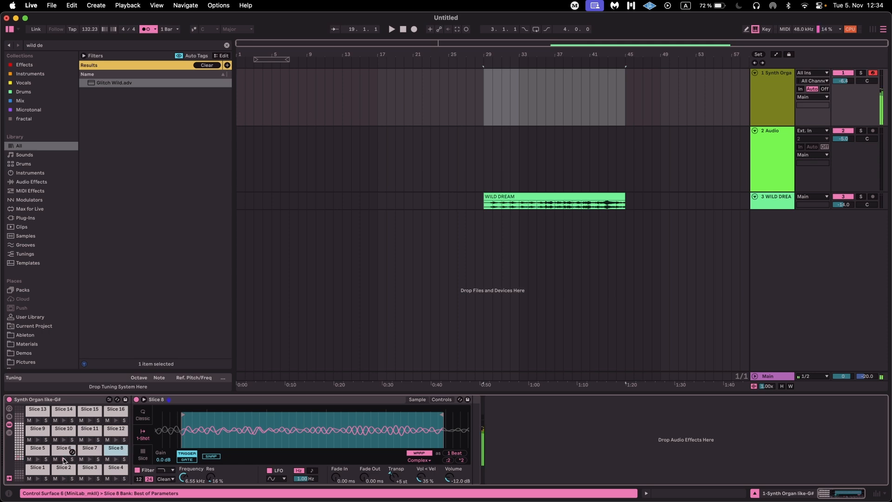
key(super+z)
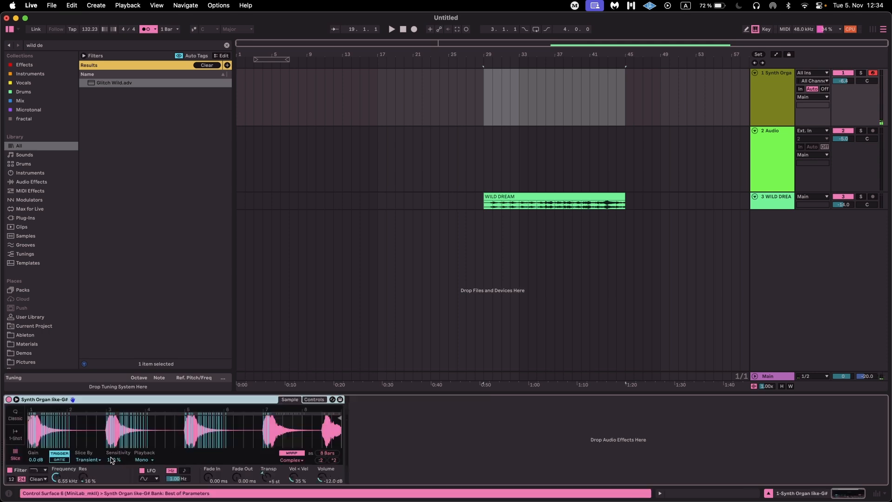
Slice the organ sample to a new MIDI track and move the generated clip to bar 18.
right_click(140, 426)
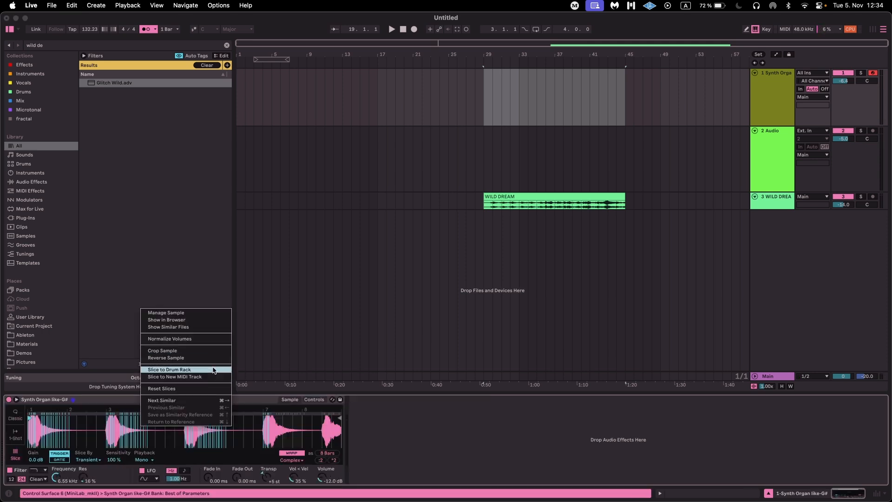
key(Return)
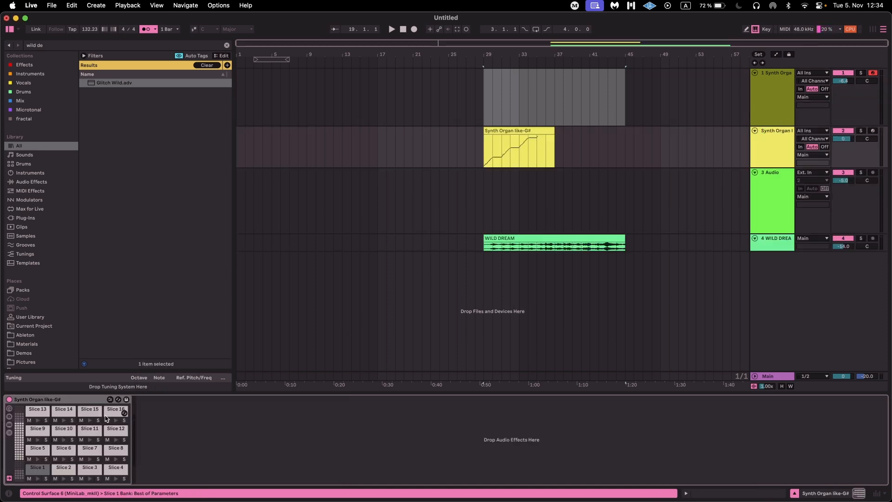
click(768, 165)
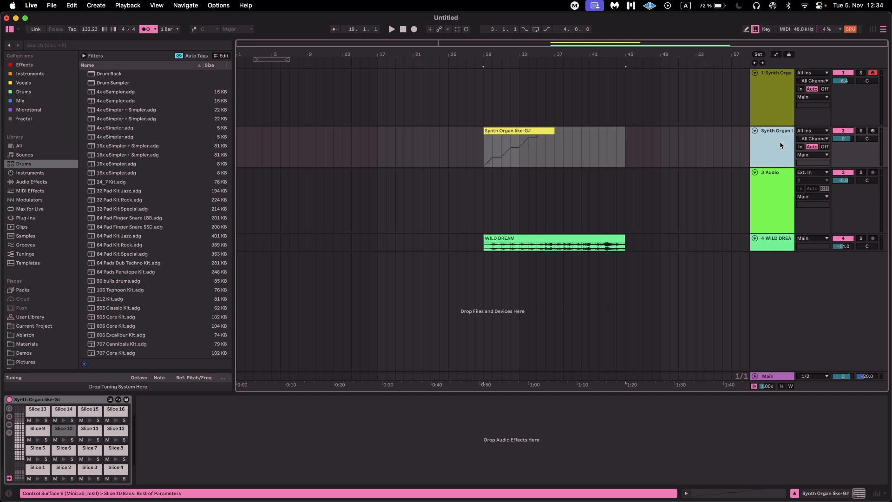
drag(508, 131, 410, 132)
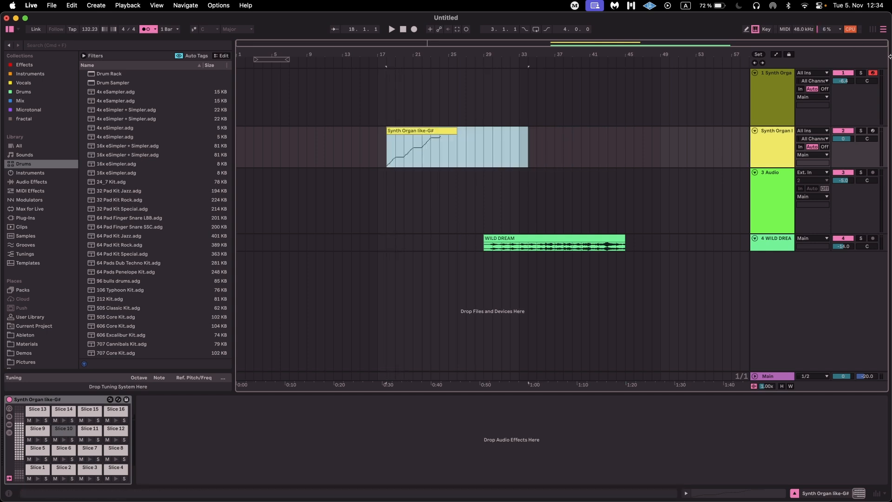
click(741, 142)
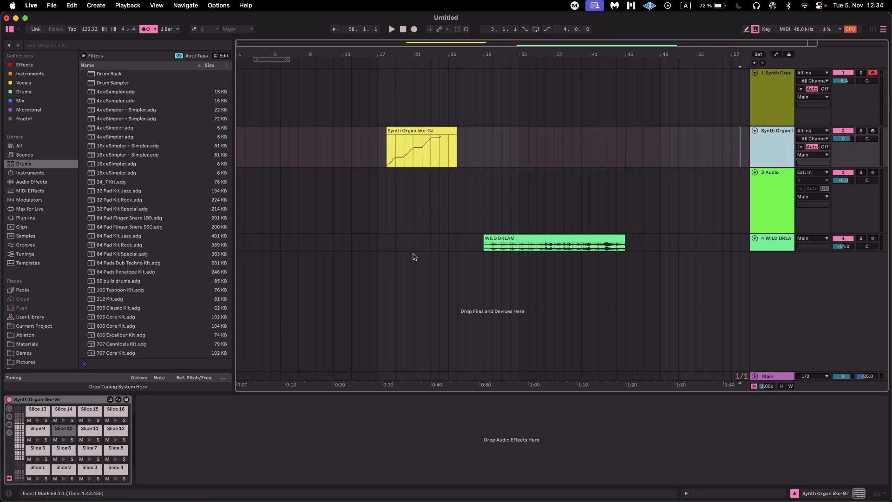
Play the Synth Organ like-G# MIDI clip from just after bar 18 with the metronome off, then select the clip.
click(404, 151)
key(z)
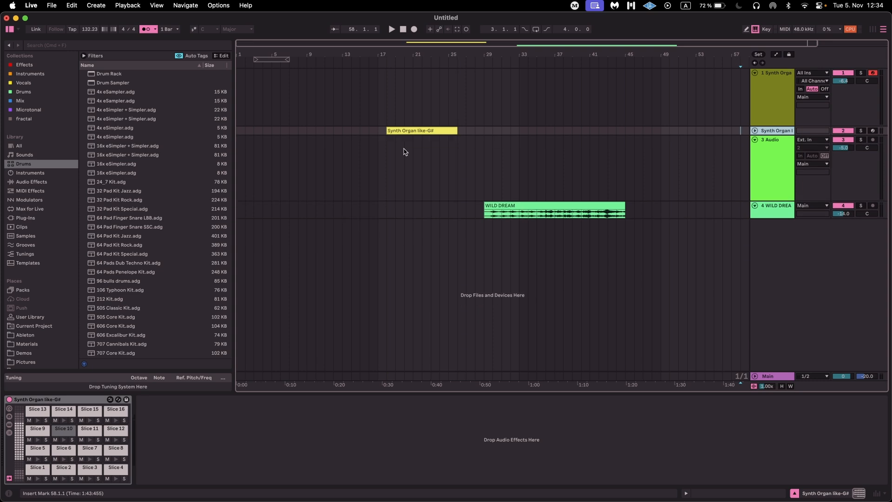
click(295, 203)
key(space)
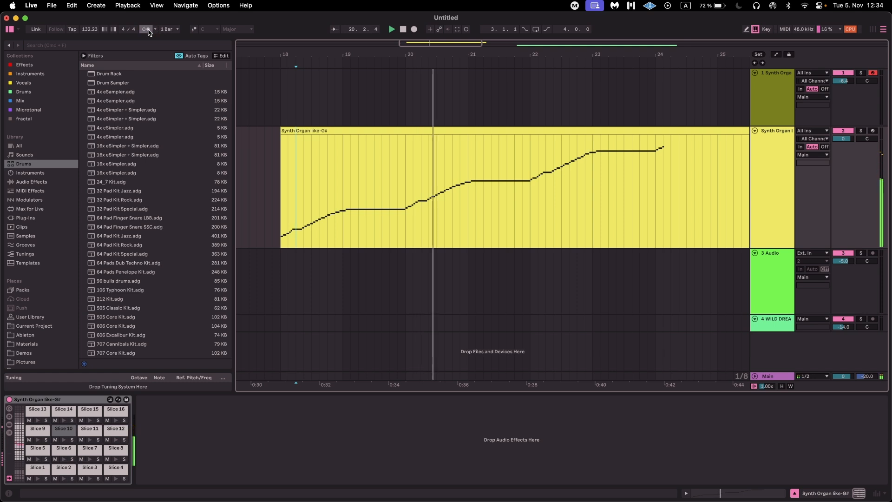
click(282, 247)
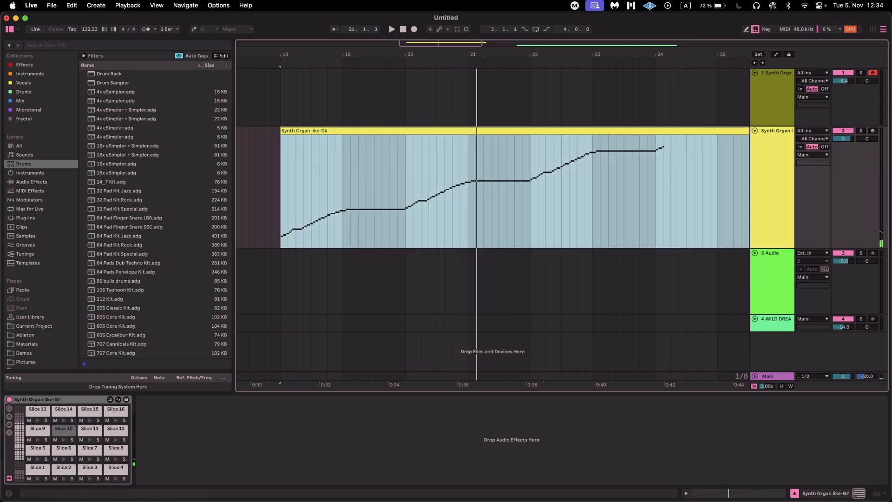
Show the Simpler of the Slice 2 pad in the new track's drum rack.
click(18, 457)
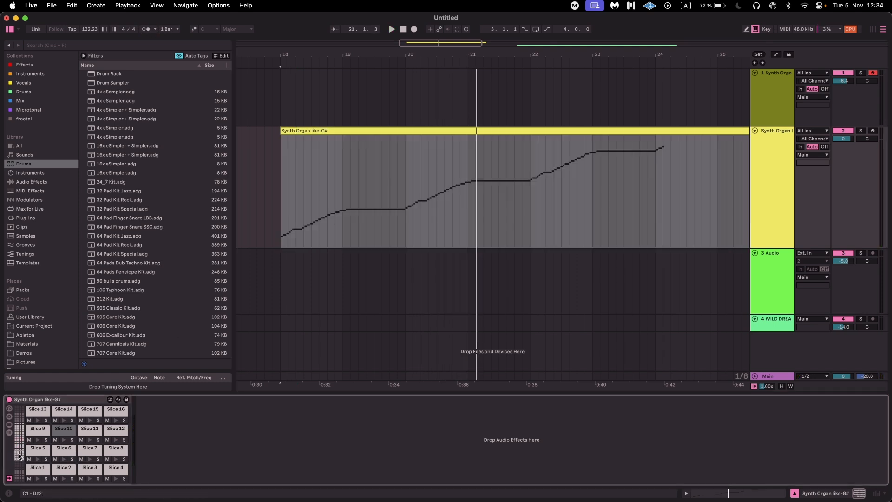
click(69, 468)
mouse_move(365, 497)
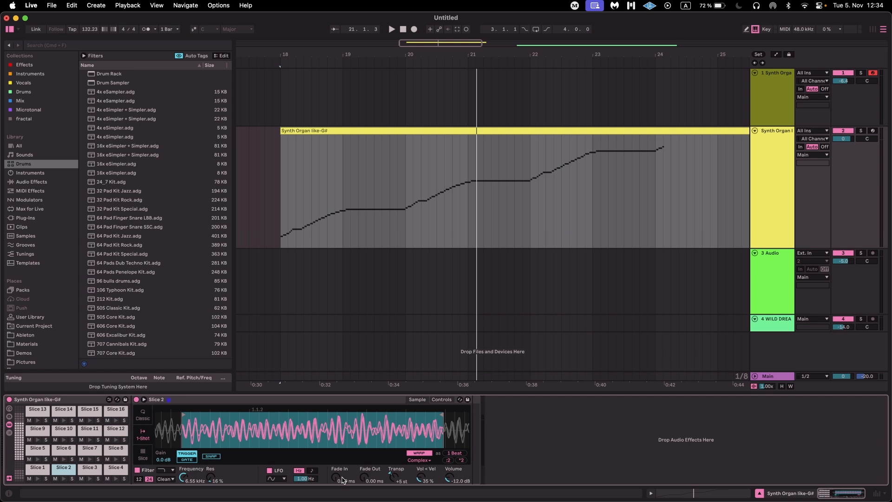
Play the sliced clip, delete the sliced Synth Organ MIDI track, and return to the original organ track.
key(space)
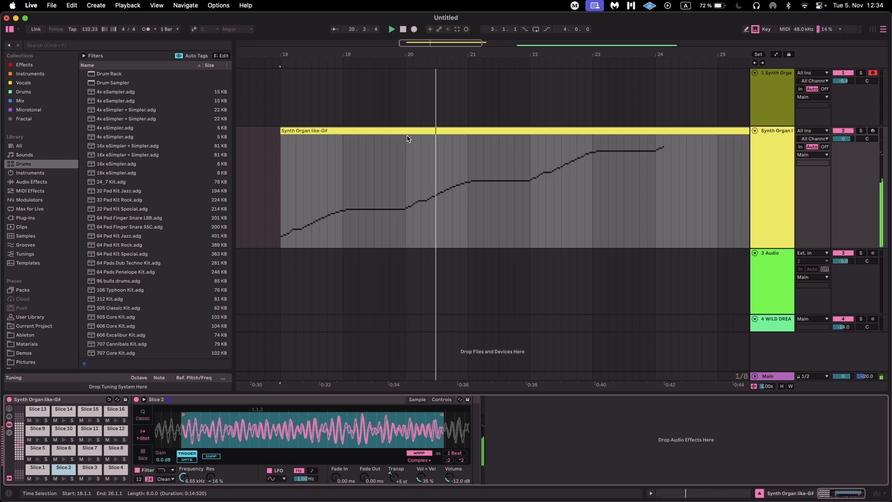
click(784, 123)
click(783, 157)
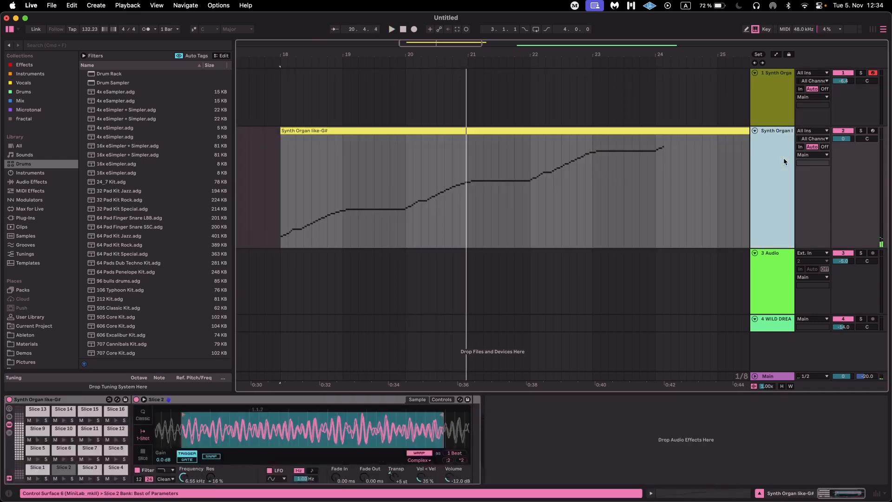
key(BackSpace)
click(775, 103)
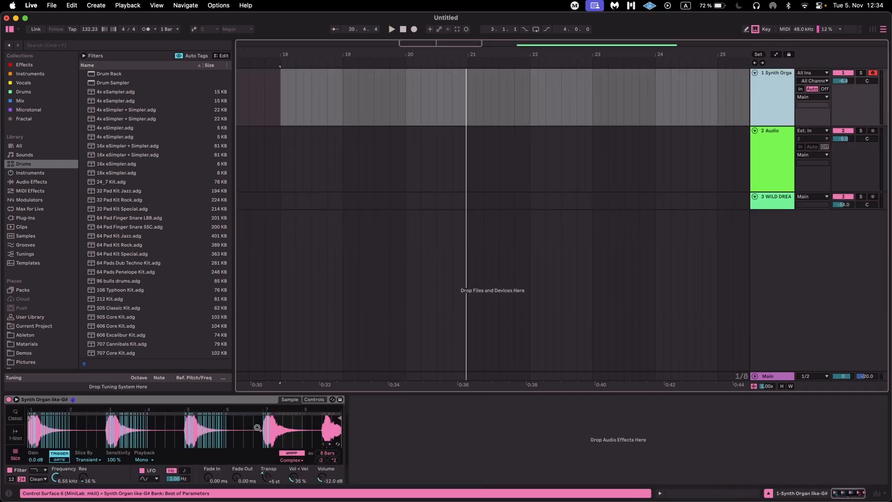
Switch the organ Simpler to Classic mode and set its Gain to 1.5 dB.
click(17, 420)
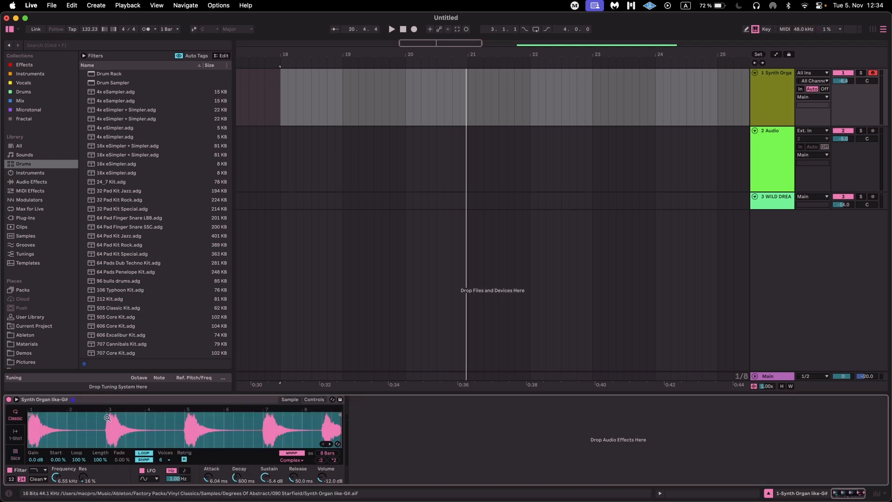
drag(91, 432, 214, 430)
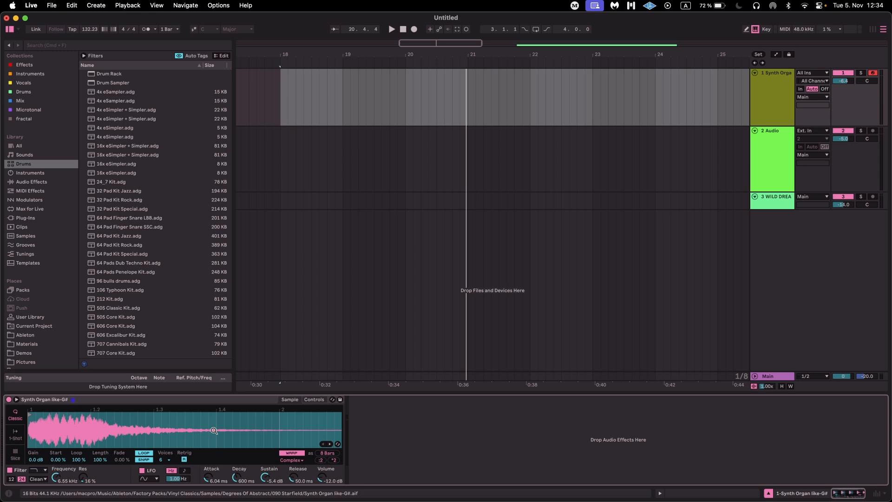
mouse_move(30, 413)
mouse_down()
mouse_move(91, 414)
mouse_move(29, 413)
mouse_up()
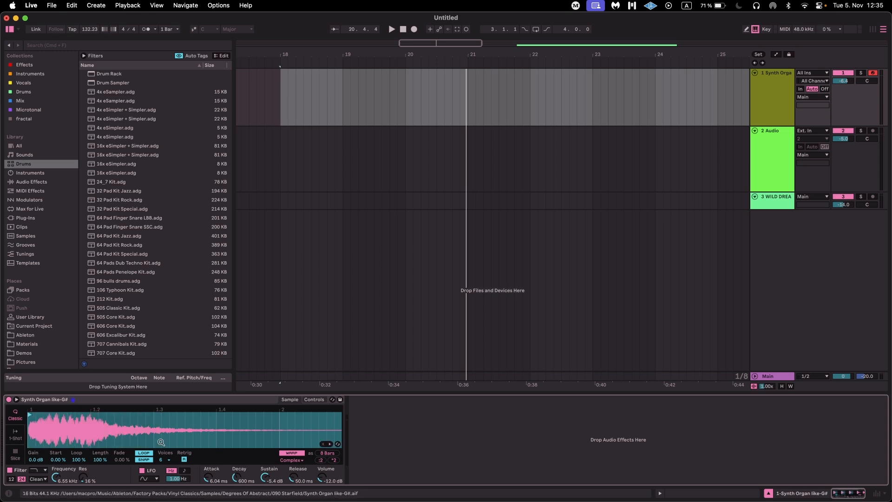
mouse_move(36, 459)
mouse_down()
mouse_move(36, 439)
mouse_move(35, 463)
mouse_up()
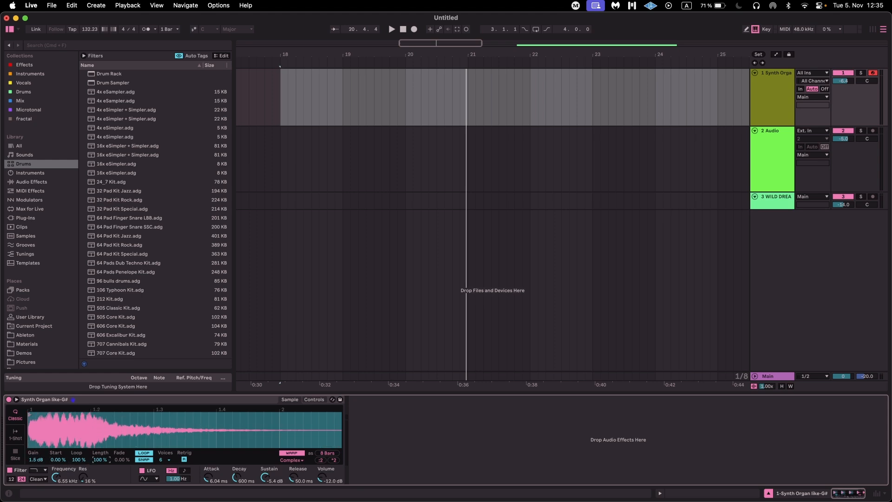
Turn off Warp and shrink the organ sample's loop, setting Length to 0.00% and Start to 6.25%.
drag(101, 460, 56, 461)
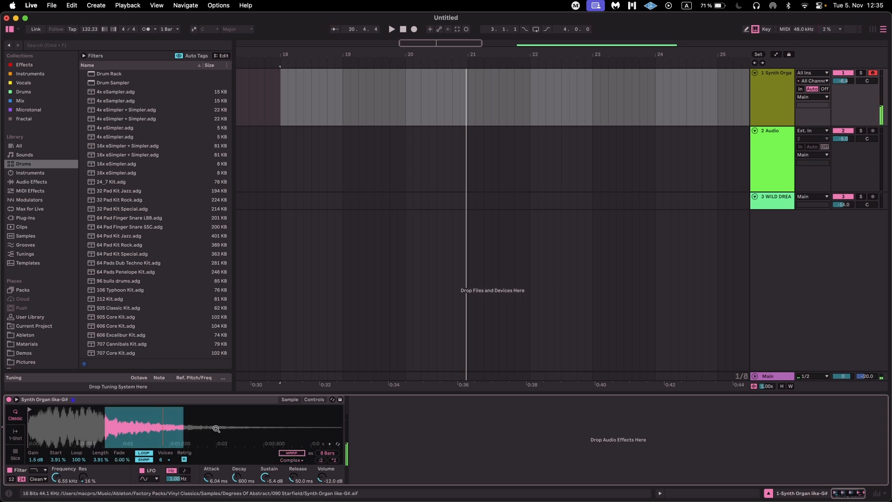
drag(216, 428, 217, 441)
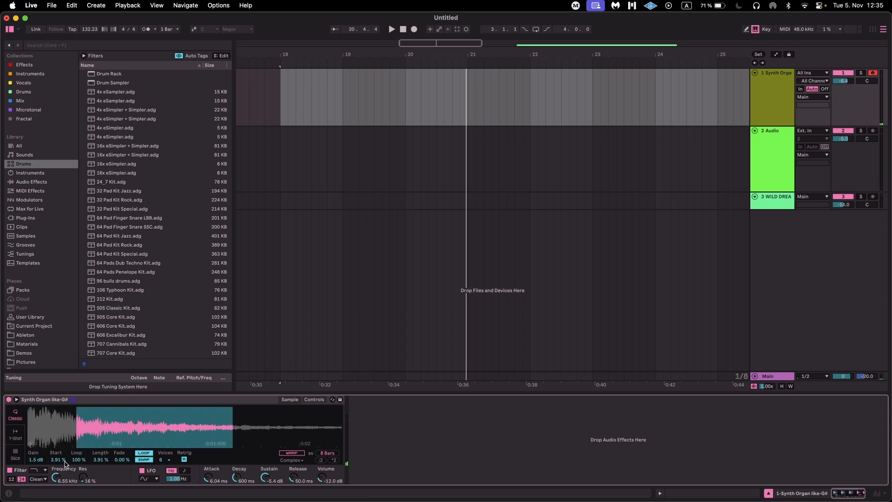
drag(106, 460, 106, 479)
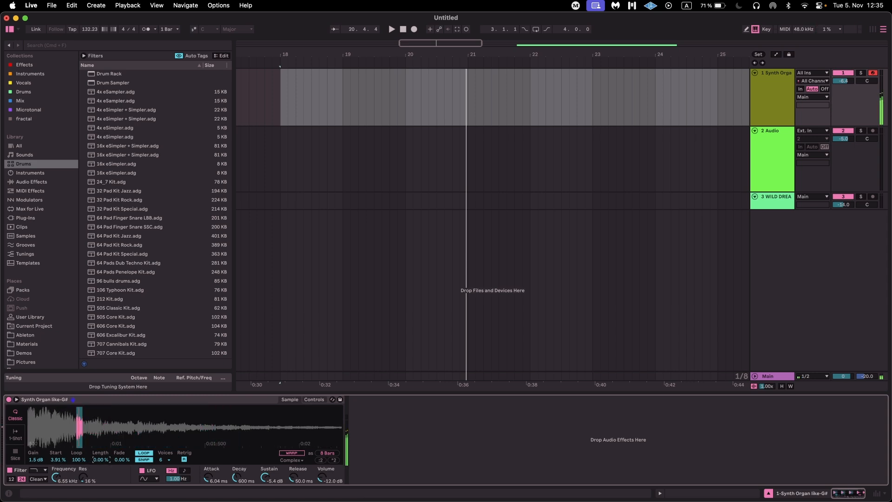
drag(58, 460, 57, 449)
drag(173, 426, 161, 438)
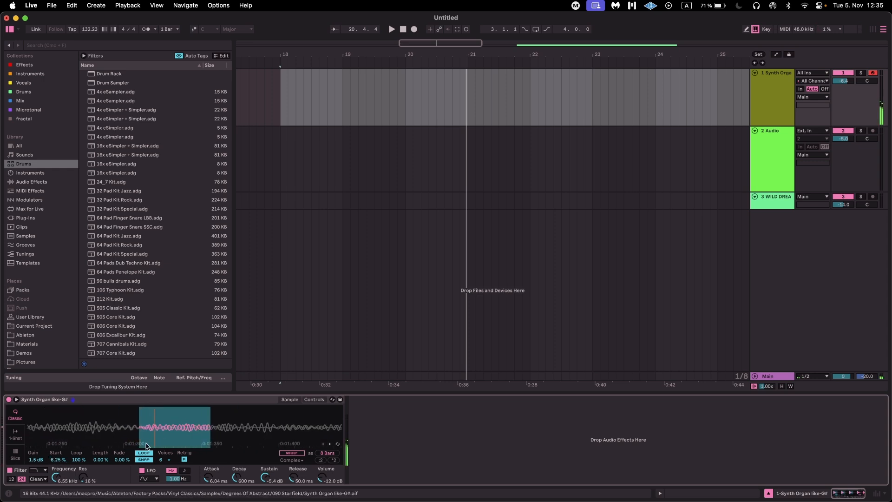
Set the organ loop's Fade to 3.91%, Loop to 99.5% and Start to 5.94%, and play a note.
click(117, 460)
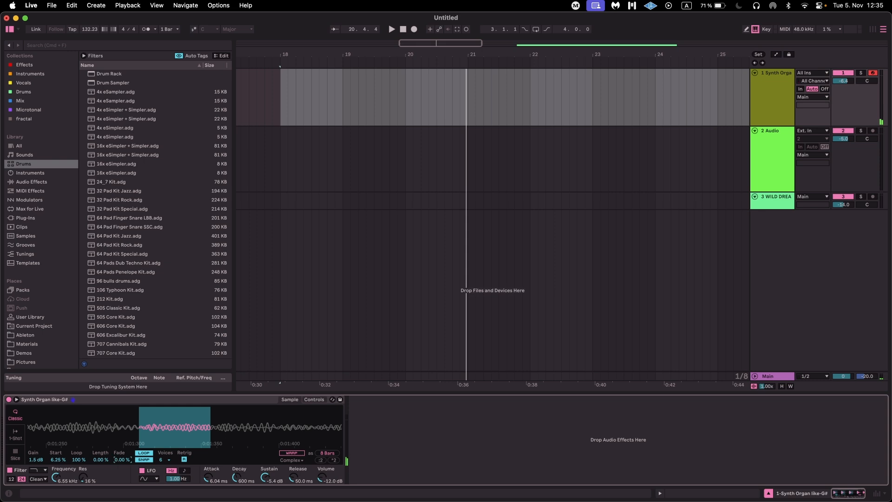
mouse_move(114, 464)
mouse_down()
mouse_move(114, 428)
mouse_move(114, 462)
mouse_up()
click(100, 460)
click(81, 460)
drag(58, 460, 58, 463)
key(a)
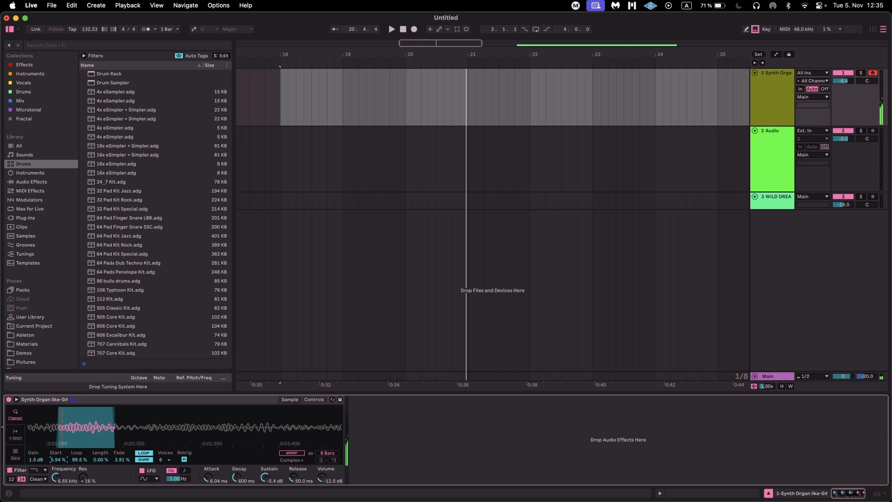
Sweep the organ sample's Start through 1.72% and 63.3% to 10.9% while playing notes.
key(Delete)
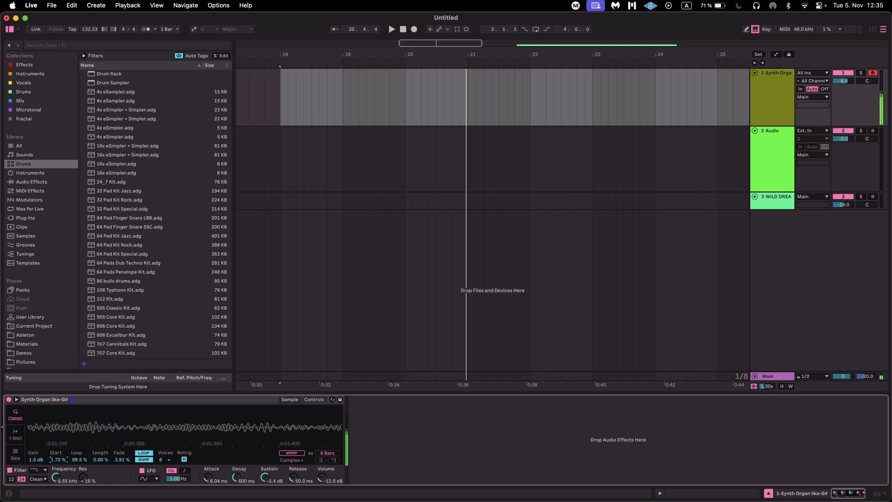
key(z)
drag(62, 460, 62, 443)
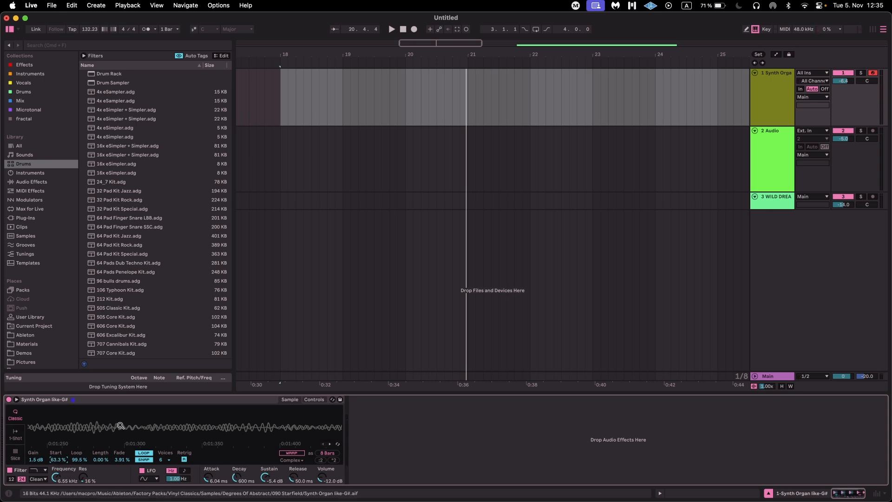
drag(41, 437, 41, 411)
drag(58, 462, 58, 476)
drag(74, 422, 212, 421)
drag(117, 423, 211, 421)
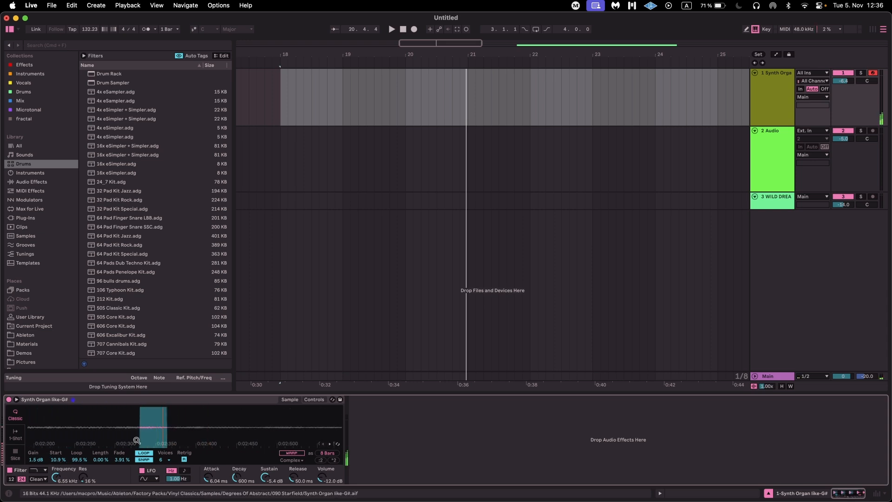
Set the organ sample's Start to 5.47% and inspect the short crossfaded loop region close up.
mouse_move(59, 459)
mouse_down()
mouse_move(58, 449)
mouse_move(58, 469)
mouse_up()
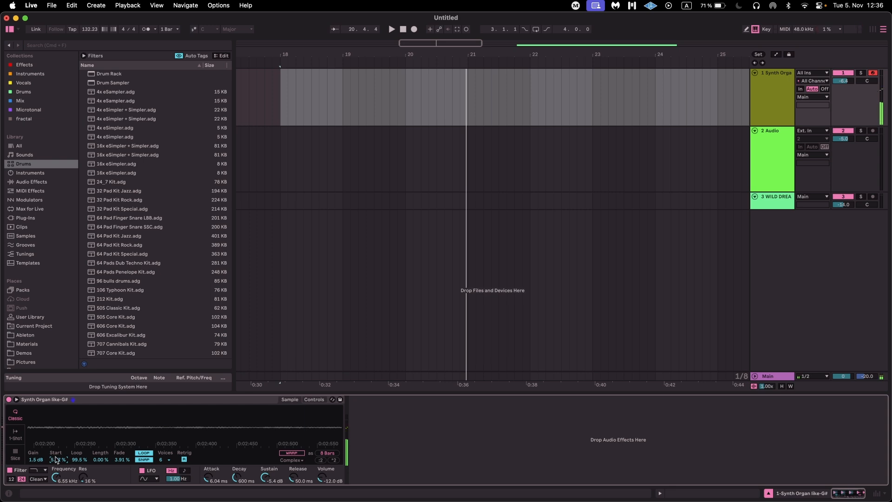
drag(74, 424, 172, 434)
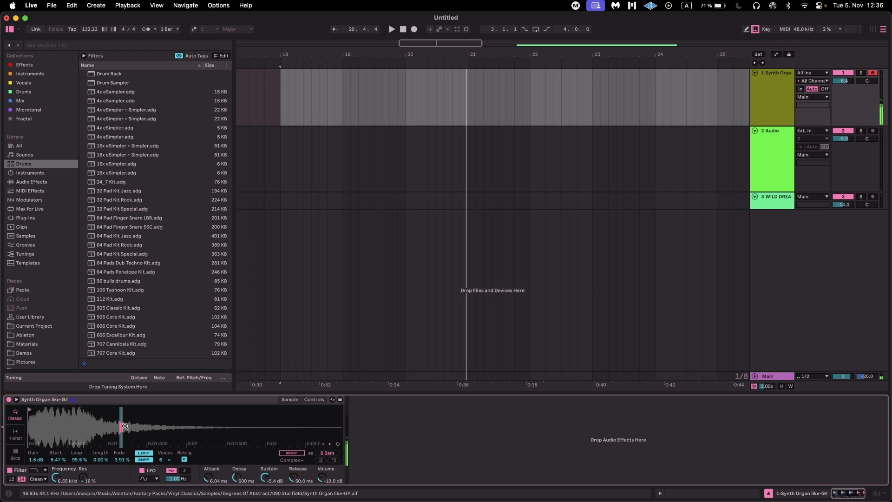
mouse_move(125, 426)
mouse_down()
mouse_move(125, 458)
mouse_move(131, 423)
mouse_up()
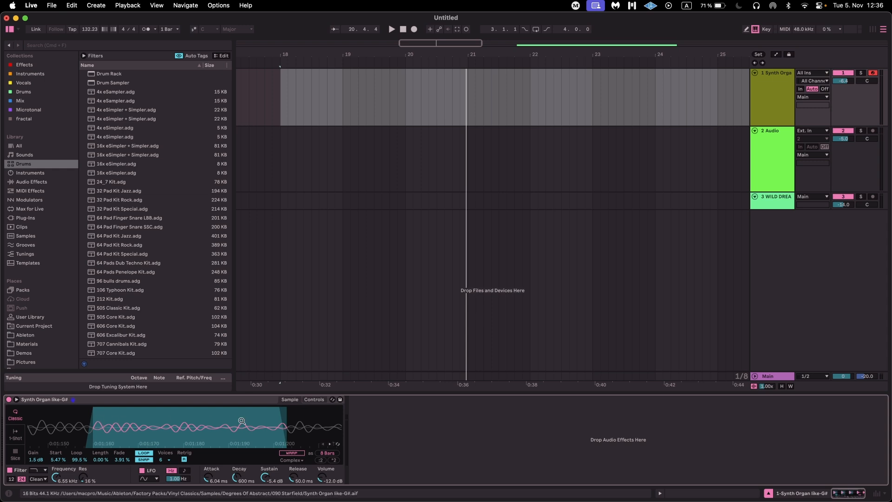
mouse_move(210, 424)
mouse_down()
mouse_move(211, 448)
mouse_move(210, 439)
mouse_up()
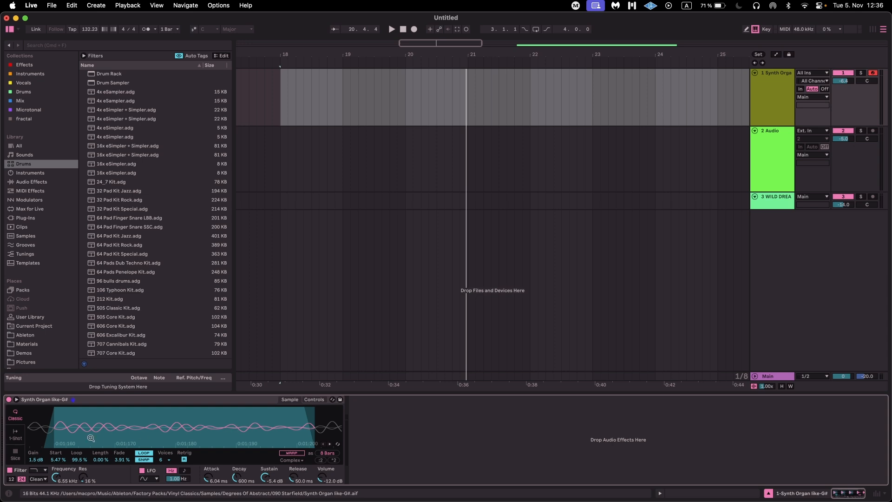
Toggle Simpler's Snap option to compare the loop boundaries with and without it, leaving Snap off.
click(143, 460)
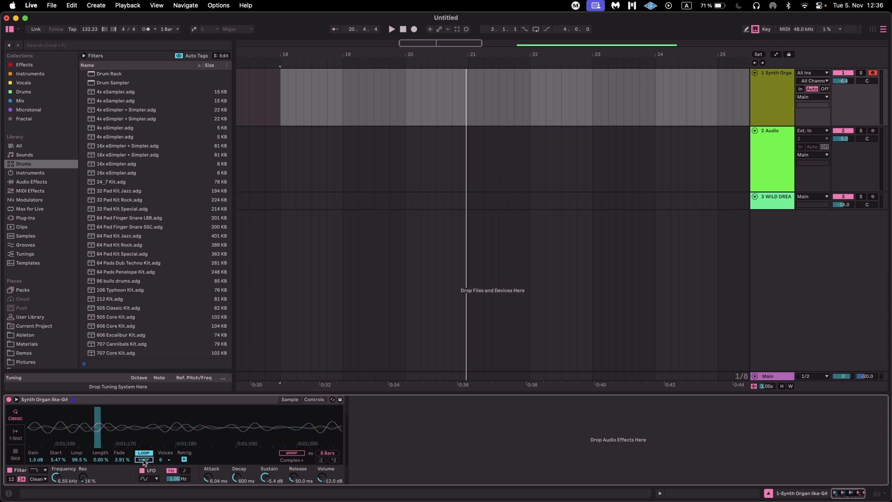
click(143, 460)
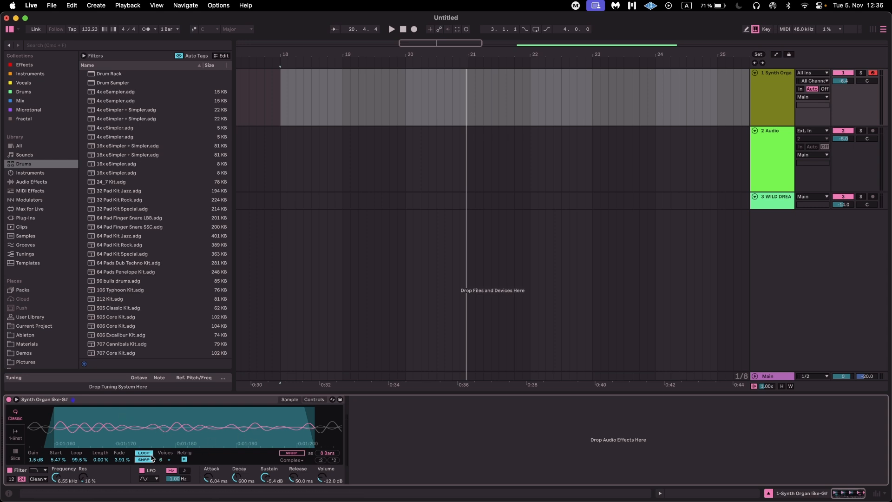
click(145, 460)
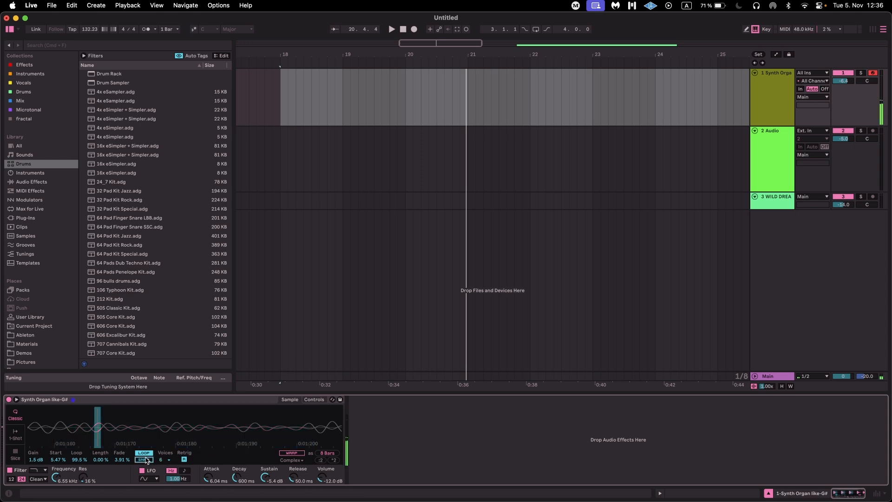
click(144, 460)
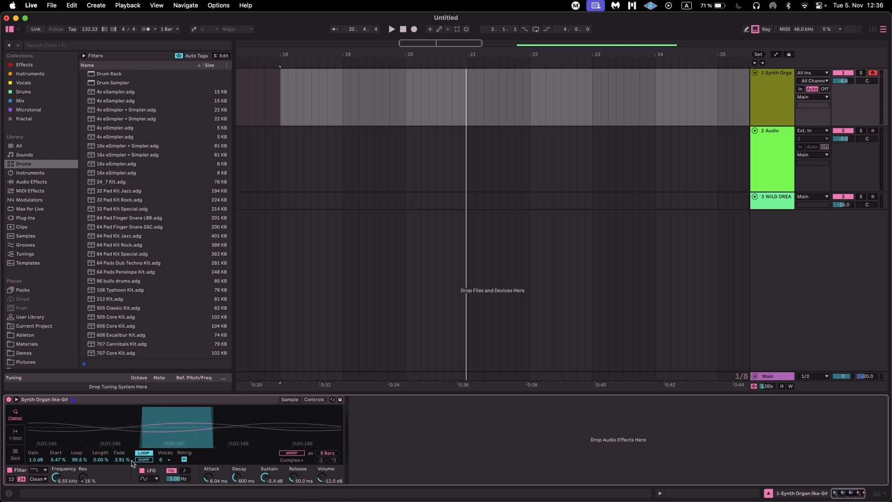
Alternate the organ loop's Length between 0.08% and 0.00%, playing notes to compare the two settings.
drag(103, 460, 103, 454)
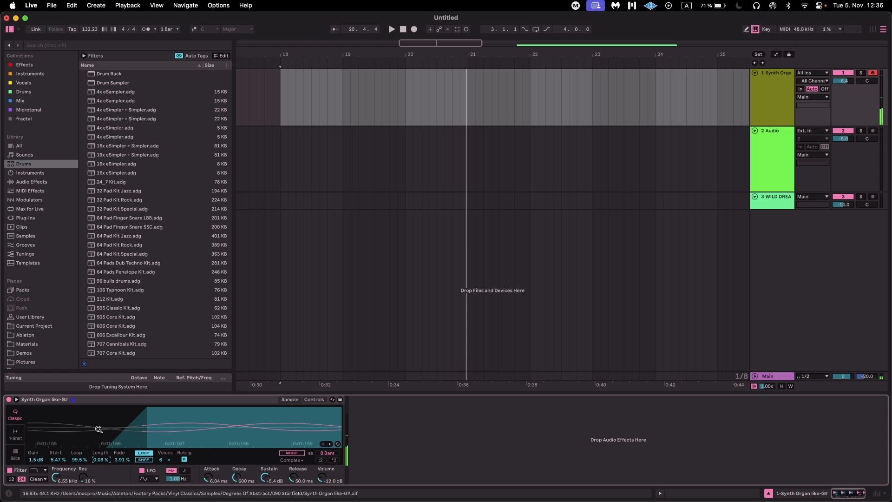
drag(98, 429, 111, 453)
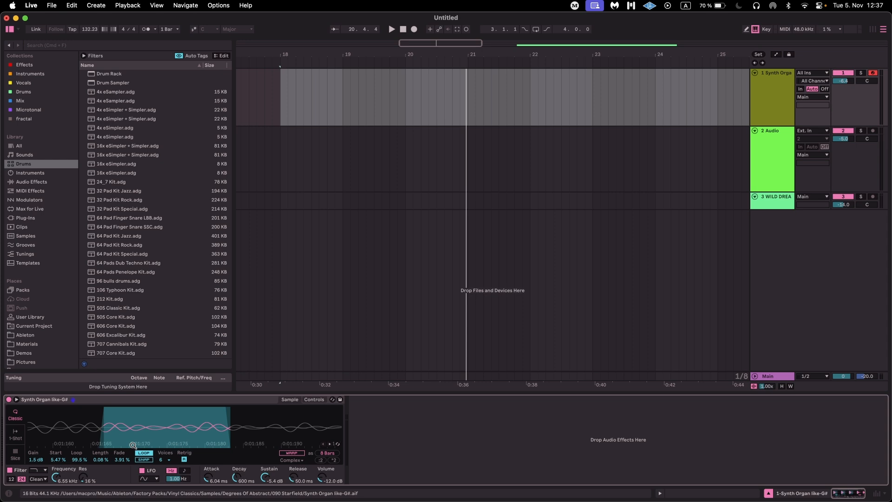
key(a)
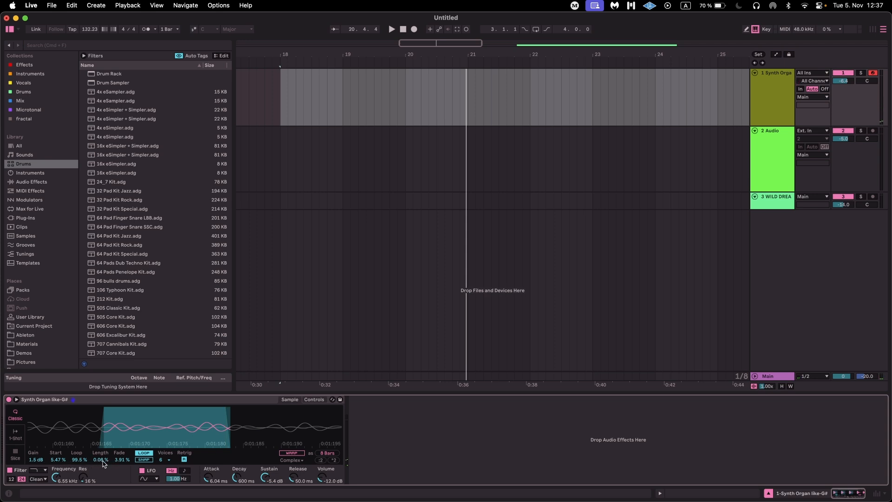
key(a)
drag(99, 462, 99, 483)
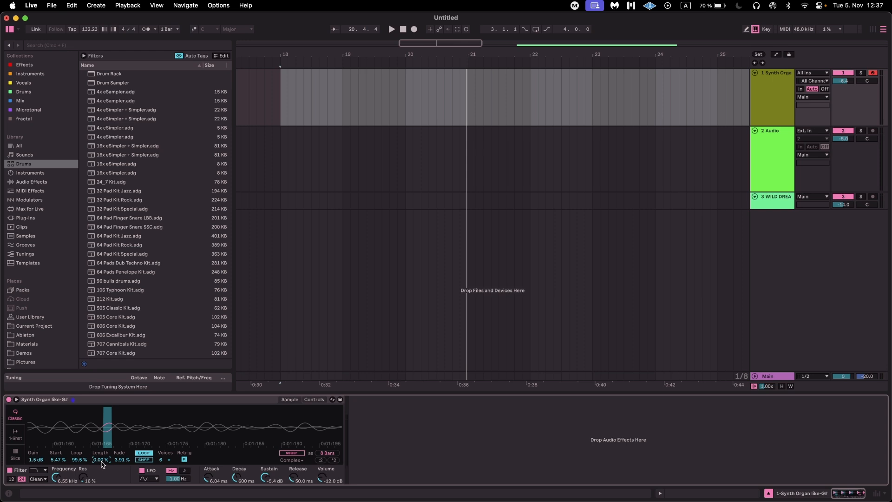
drag(101, 460, 100, 451)
key(a)
key(x)
key(a)
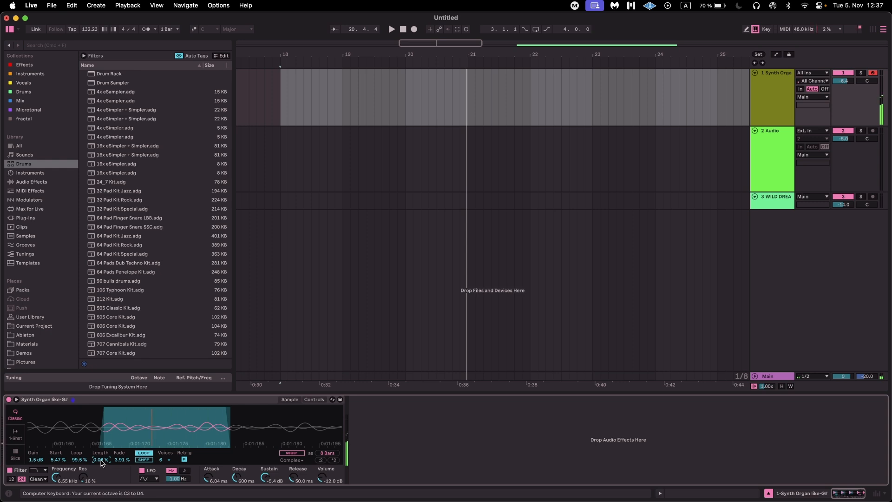
drag(102, 460, 101, 467)
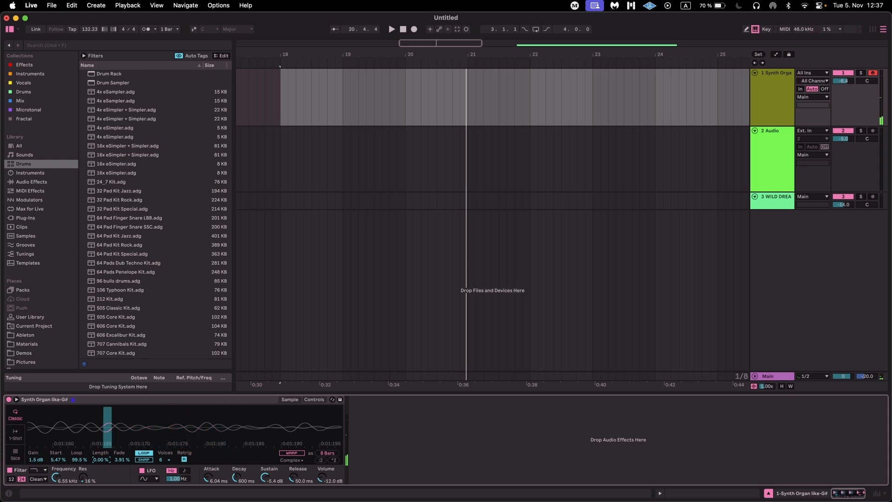
Try the organ loop with Loop at 100% and Fade at 8.59% while playing a note.
key(z)
drag(80, 460, 123, 463)
click(104, 460)
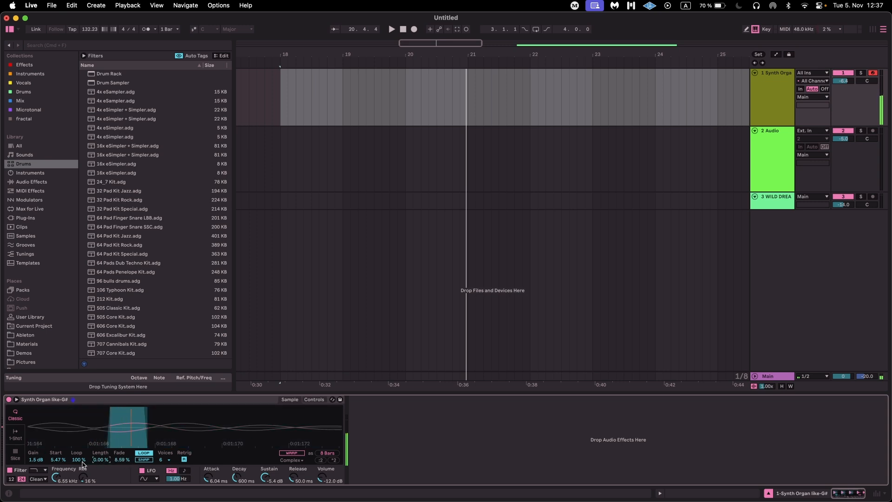
Set the organ Simpler's Start to 21.1%, Loop to 97.7%, Fade to 2.34% and Attack to 0.93 ms.
mouse_move(62, 465)
mouse_down()
mouse_move(58, 455)
mouse_move(58, 463)
mouse_up()
click(206, 478)
drag(209, 480, 208, 486)
drag(123, 459, 122, 463)
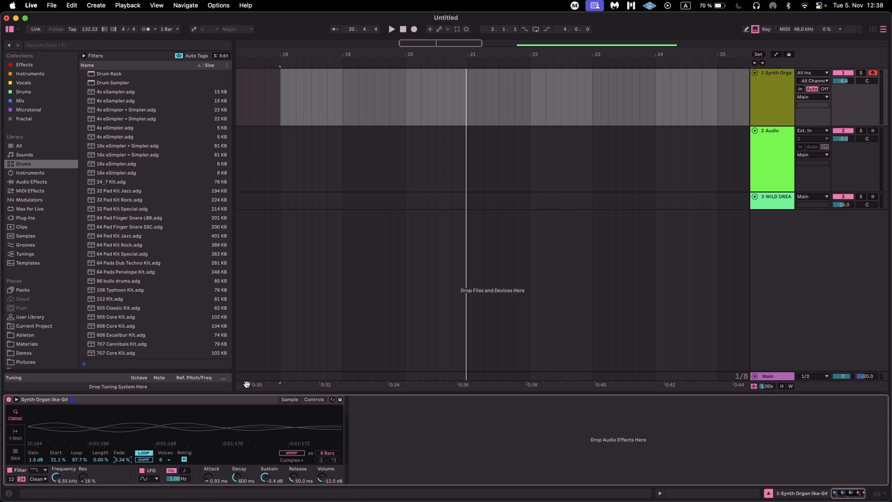
Delete the organ Simpler and load the Cute Simpler Grain.adg preset, searched as "cute gr", onto a new track.
click(224, 401)
key(Delete)
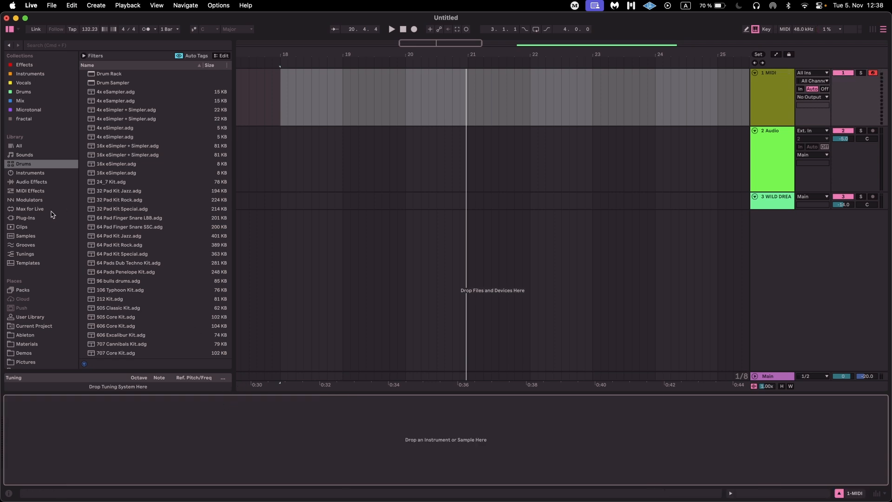
key(super+f)
text(cute gr)
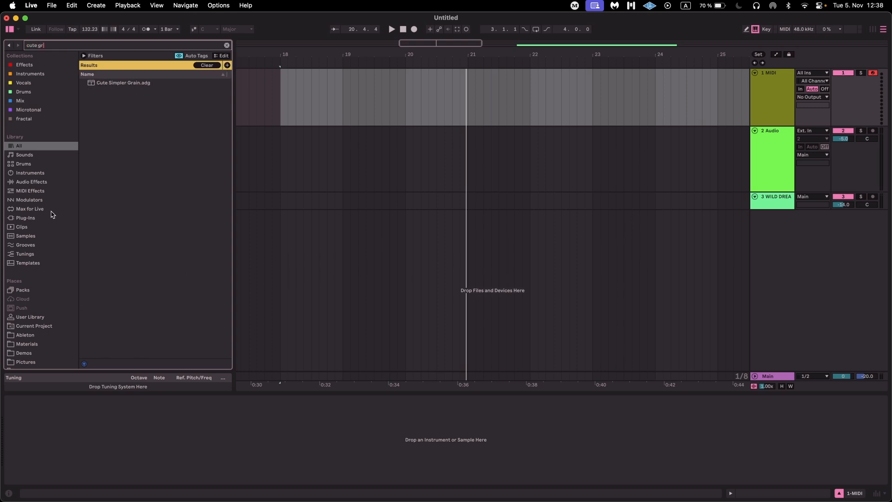
drag(108, 84, 459, 236)
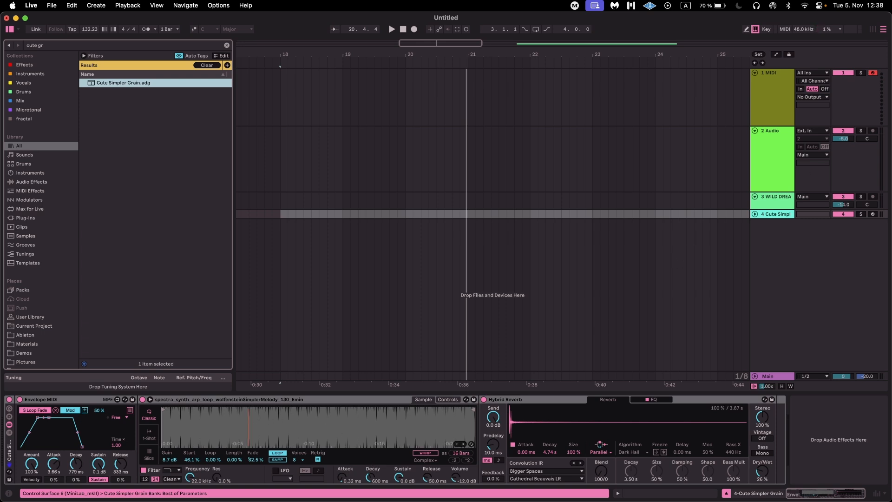
Switch the Simpler to 1-Shot mode and arm the Cute Simpler Grain track for playing.
scroll(229, 421, up, 10)
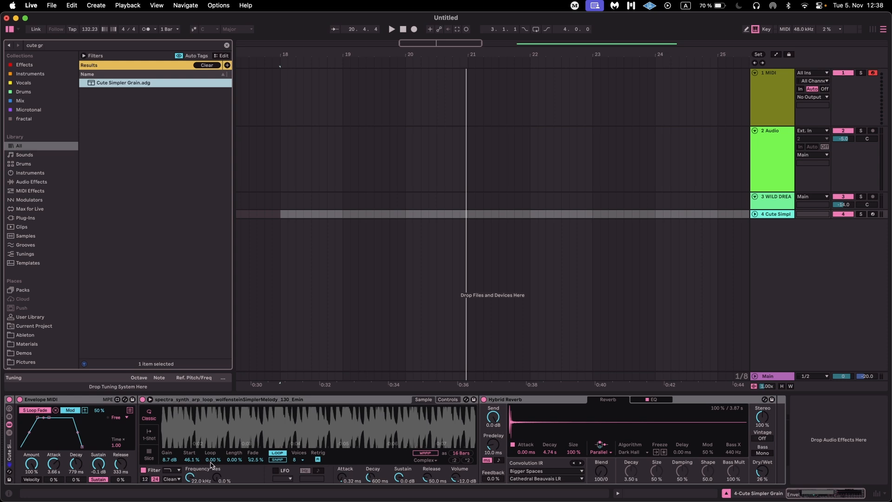
click(148, 434)
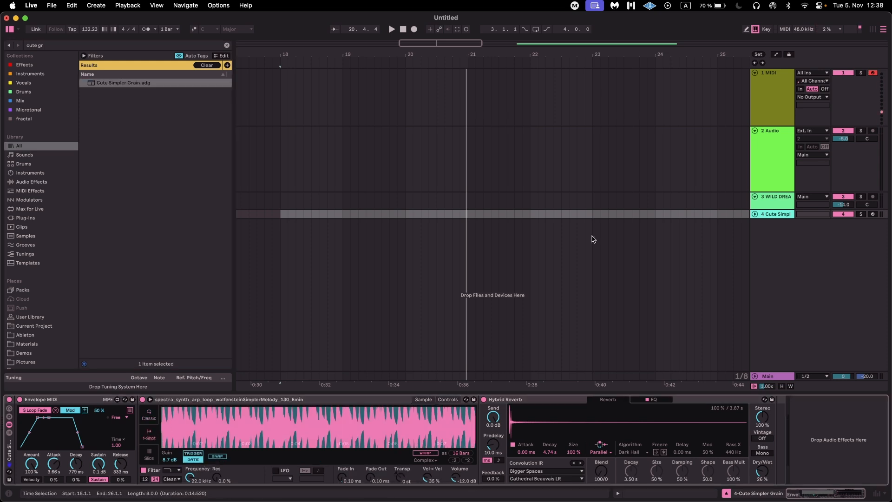
click(780, 111)
click(779, 179)
click(785, 202)
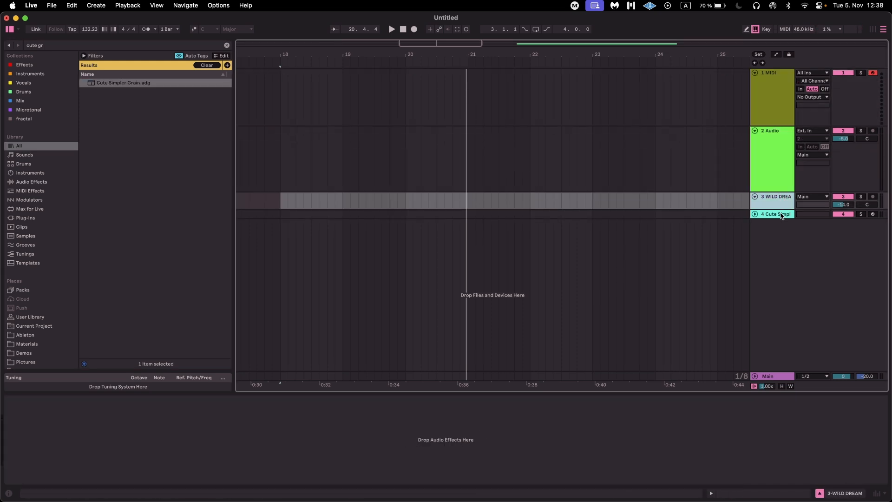
click(810, 213)
click(873, 215)
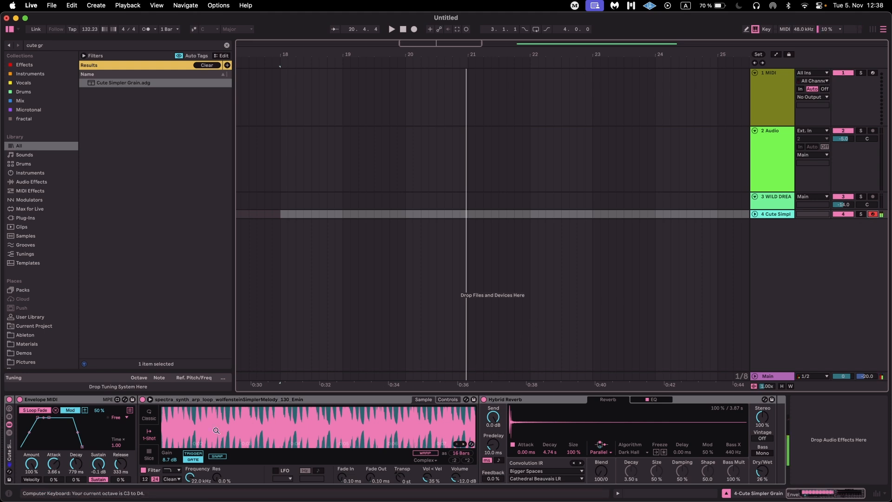
Return the Simpler to Classic mode and play it with the computer keyboard's octave lowered to C2 to D3.
drag(280, 435, 174, 433)
drag(285, 422, 182, 425)
key(a)
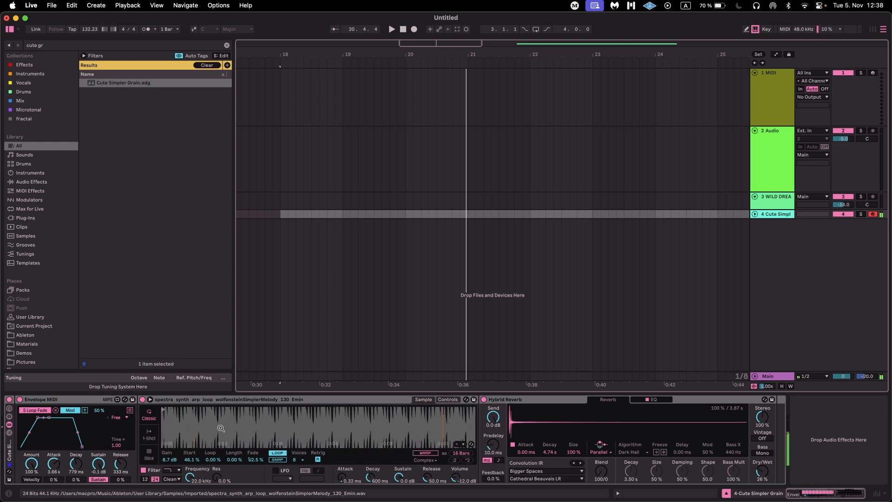
key(z)
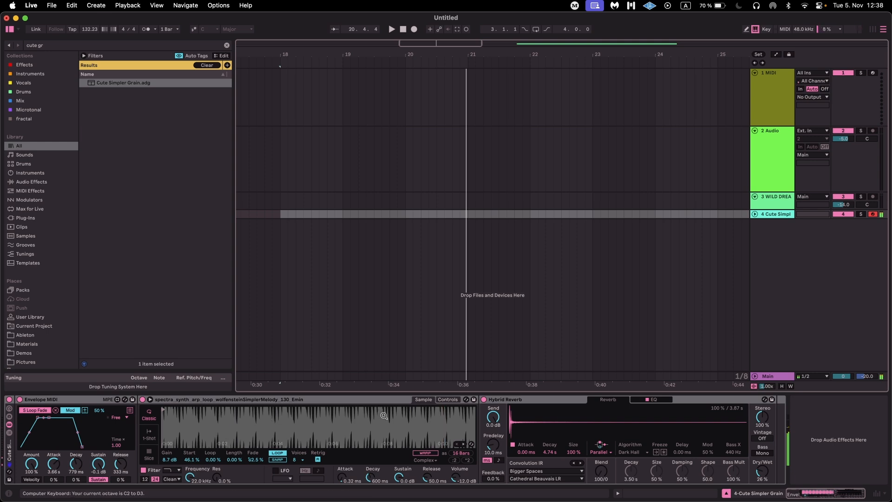
Set the Simpler's Attack to 0.63 ms and remove the Envelope MIDI's mapping to S Loop Fade.
drag(341, 478, 341, 469)
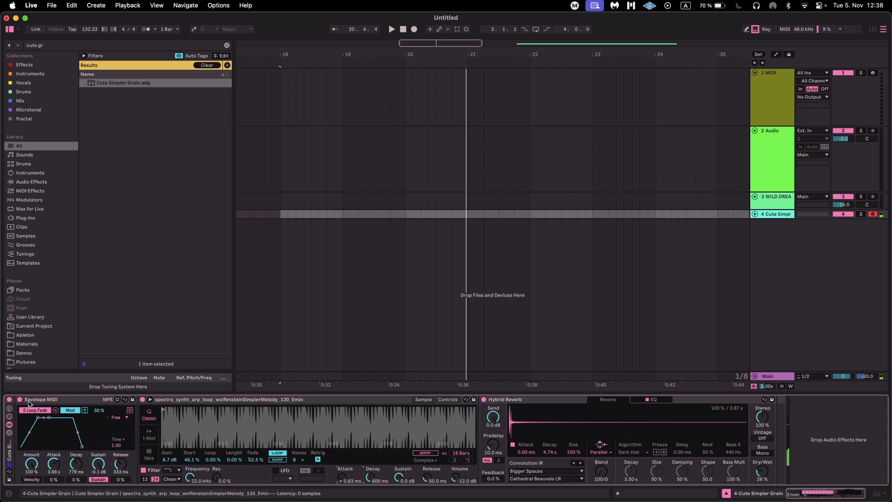
click(55, 410)
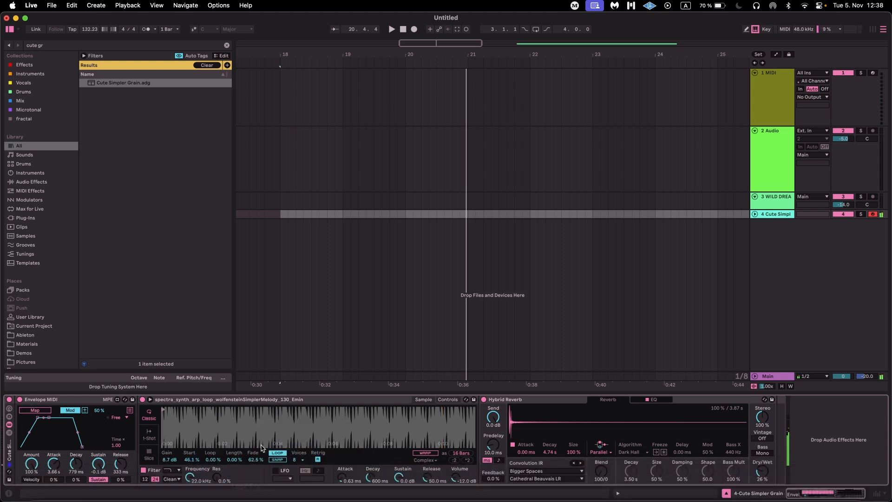
Try different loop Fade amounts on the Simpler while playing notes, ending at 58.6%.
drag(256, 459, 255, 446)
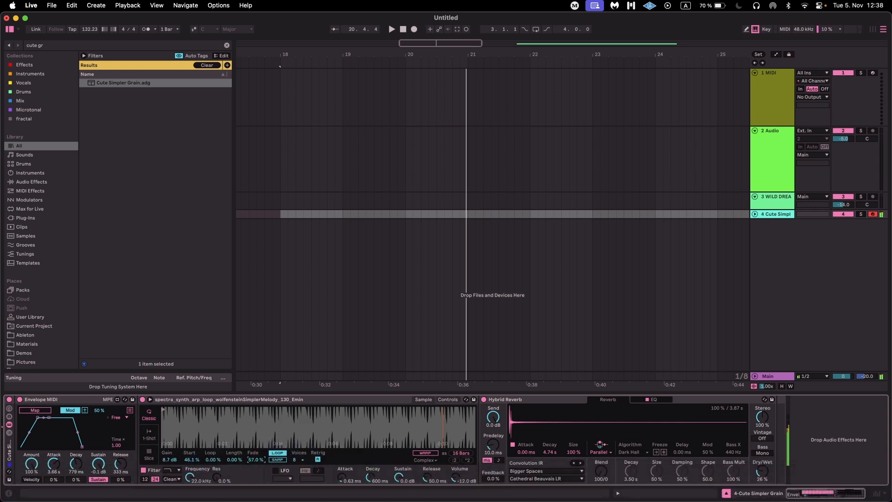
drag(256, 446, 255, 436)
drag(190, 459, 190, 465)
drag(252, 463, 256, 463)
key(z)
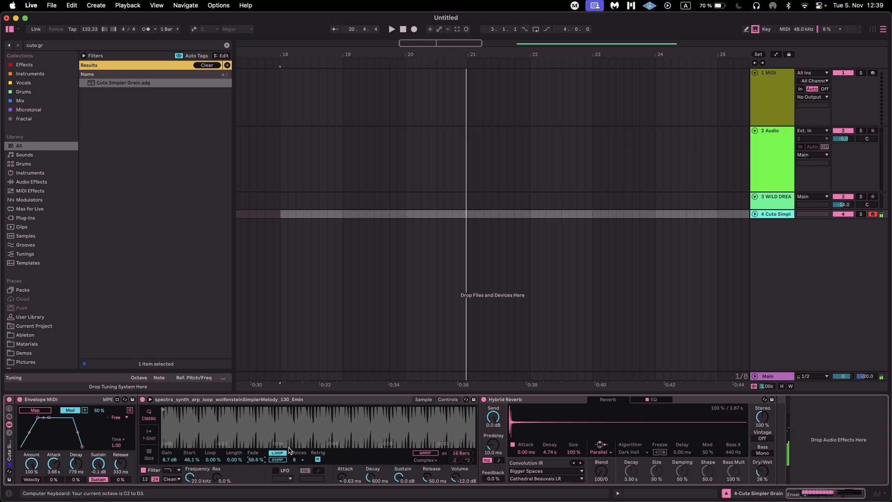
Set the Simpler's Attack to 11.5 ms, Gain to 0.9 dB, Start to 28.9% and Loop to 20.3%.
drag(343, 474, 342, 459)
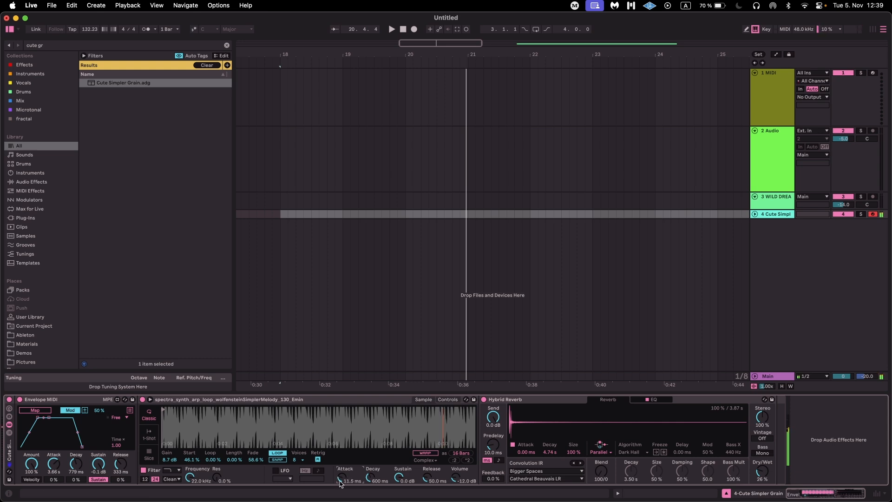
drag(234, 460, 234, 459)
drag(170, 460, 170, 470)
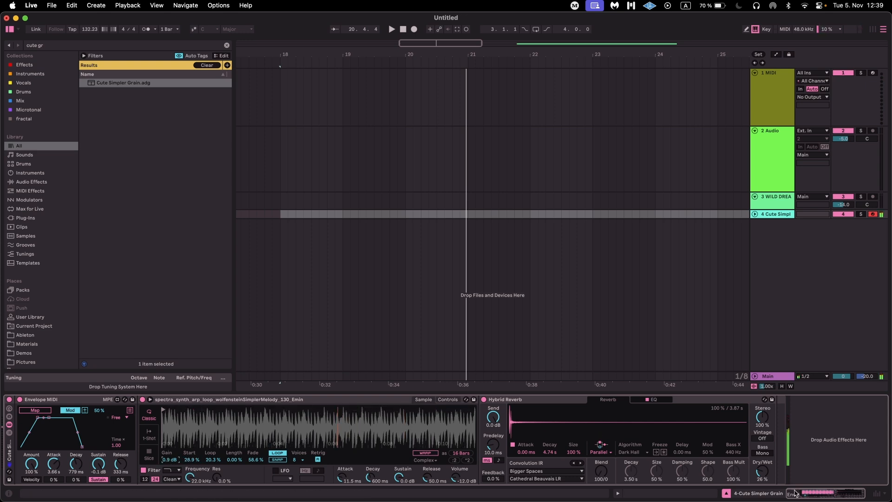
Raise the Hybrid Reverb's Dry/Wet to 57% and sweep the Simpler's loop Fade down to about 23.4% and back up to 60.2%.
scroll(762, 470, up, 3)
drag(258, 432, 258, 453)
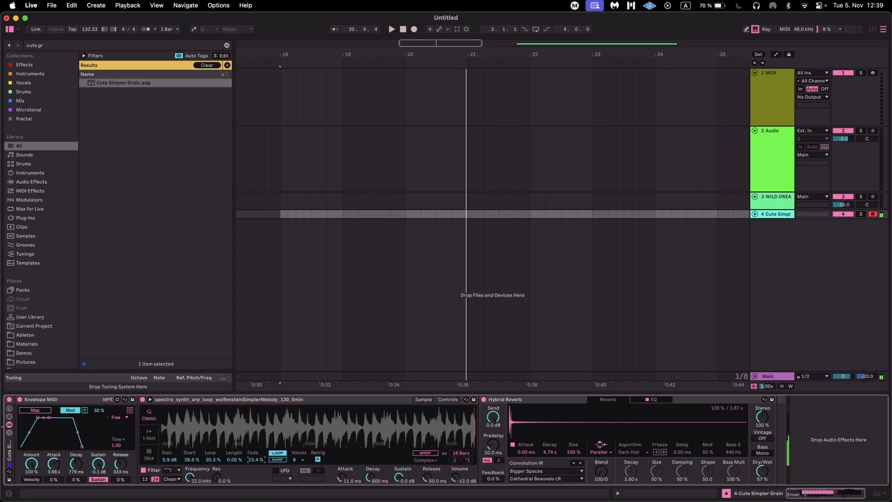
Add the LFO device between the Simpler and Hybrid Reverb and map it to the Simpler's loop Fade.
key(super+f)
text(lfo)
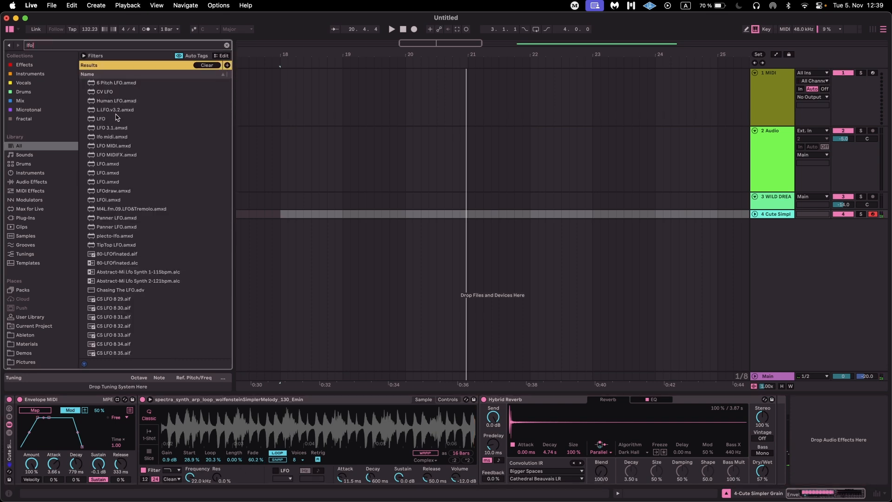
double_click(116, 119)
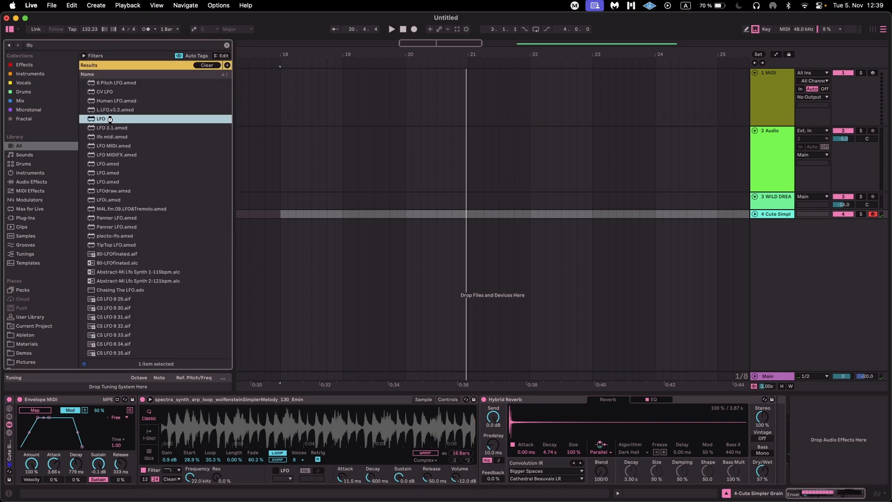
drag(809, 399, 460, 422)
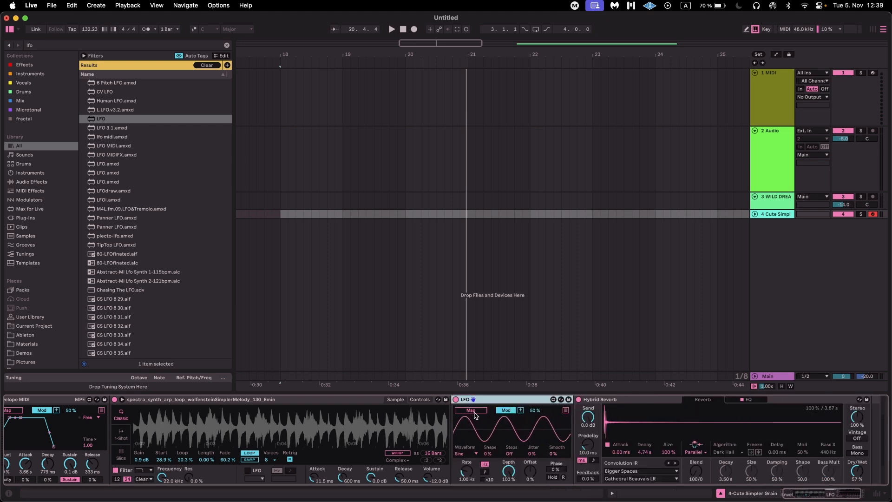
click(228, 460)
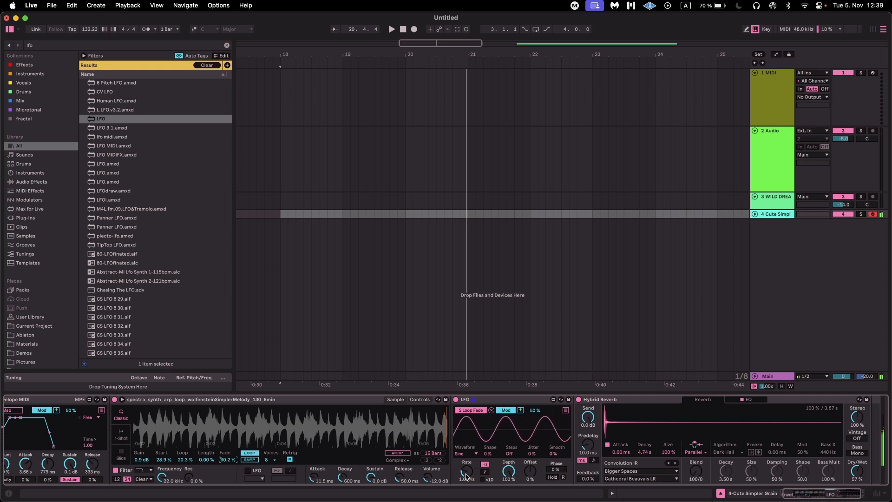
Map the Envelope MIDI to the LFO's Rate and lower that Rate to 0.04 Hz.
drag(467, 471, 466, 465)
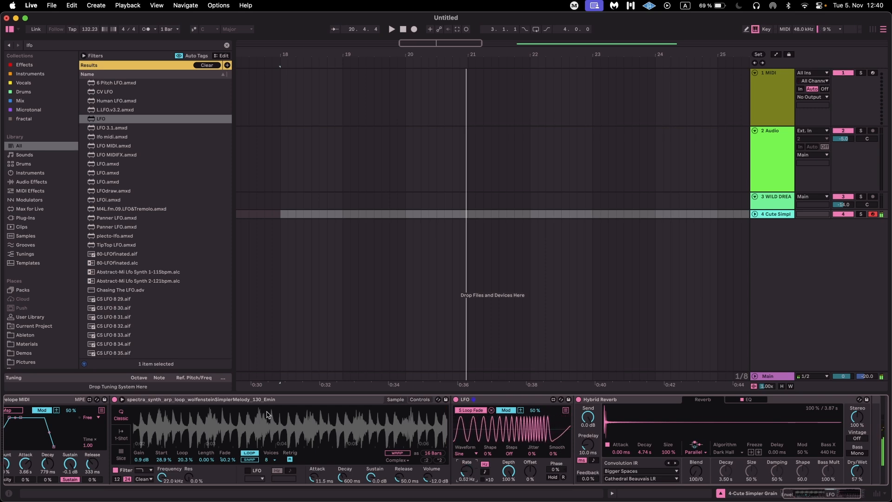
scroll(232, 412, left, 5)
click(467, 472)
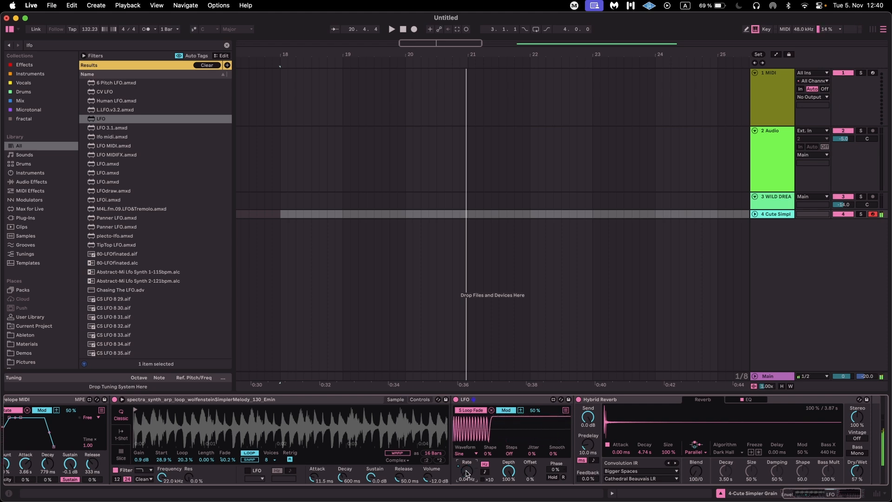
Set the Envelope MIDI's modulation of the LFO Rate to 22% and its Attack to 1.56 s, playing notes at velocity 120.
scroll(131, 412, left, 3)
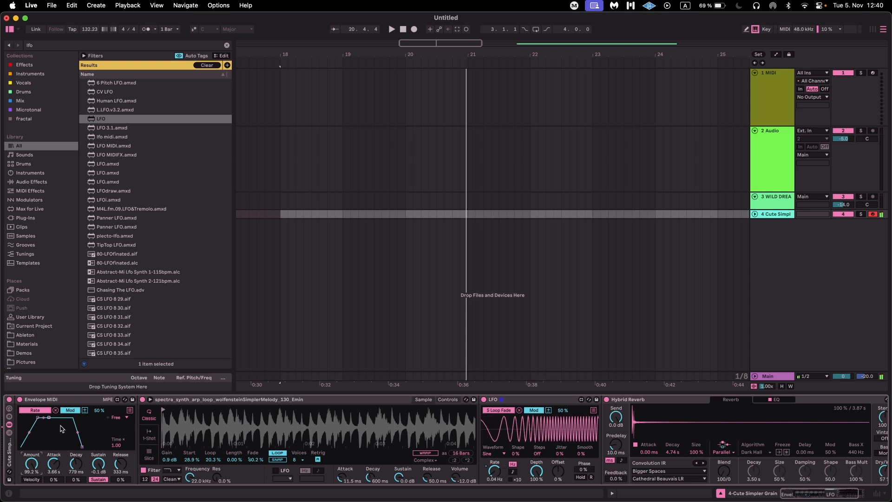
drag(104, 414, 104, 418)
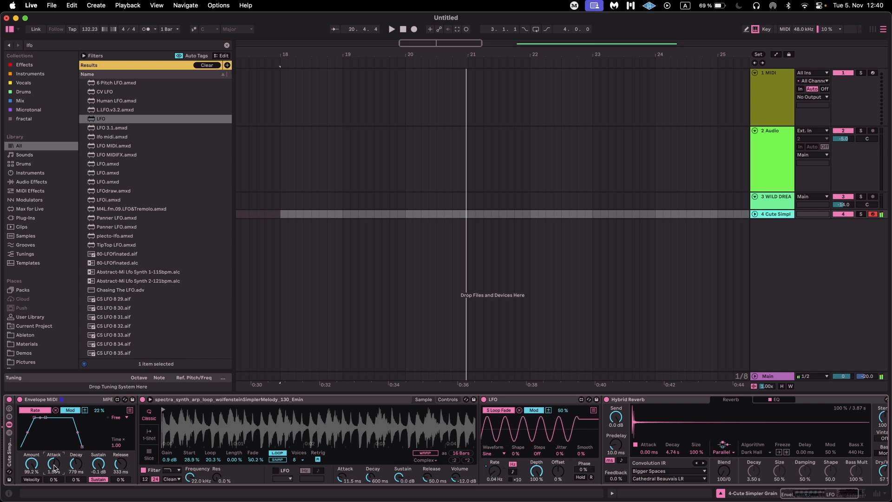
key(v)
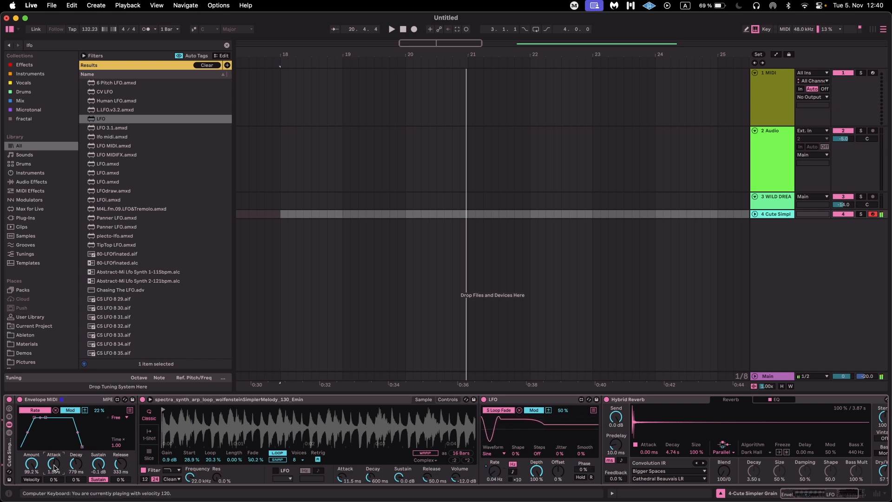
scroll(495, 427, right, 2)
scroll(495, 426, left, 2)
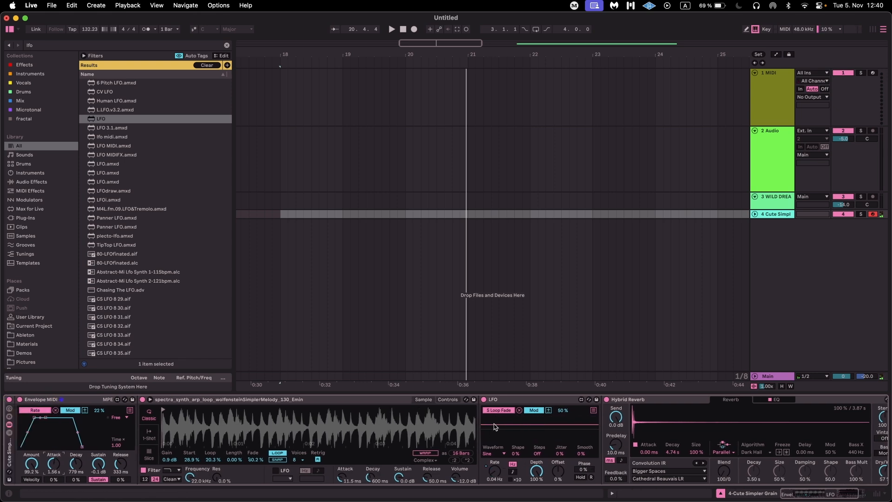
Examine the synth arp sample's waveform up close, down to its individual cycles around 0:14.
drag(371, 427, 162, 427)
drag(346, 445, 288, 445)
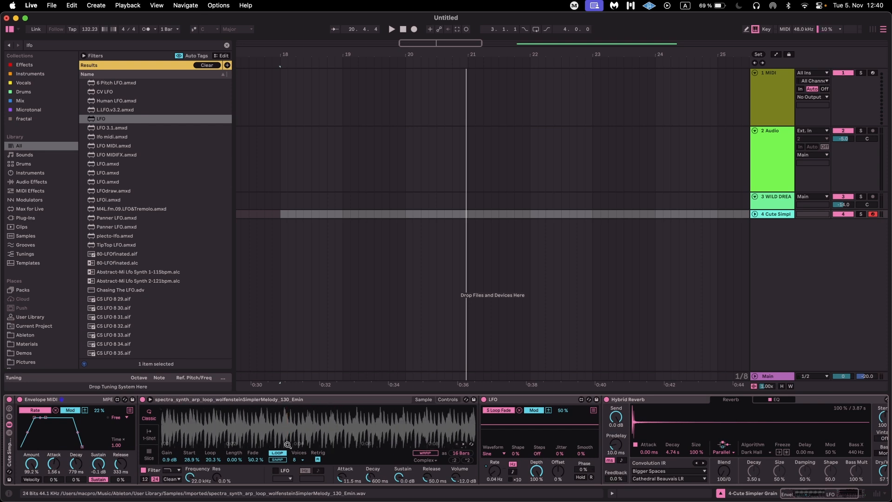
drag(287, 445, 284, 446)
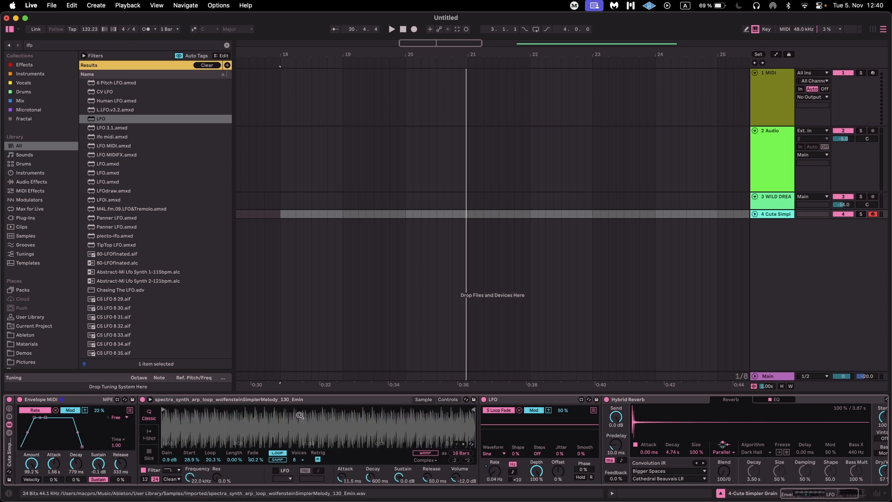
scroll(362, 428, up, 10)
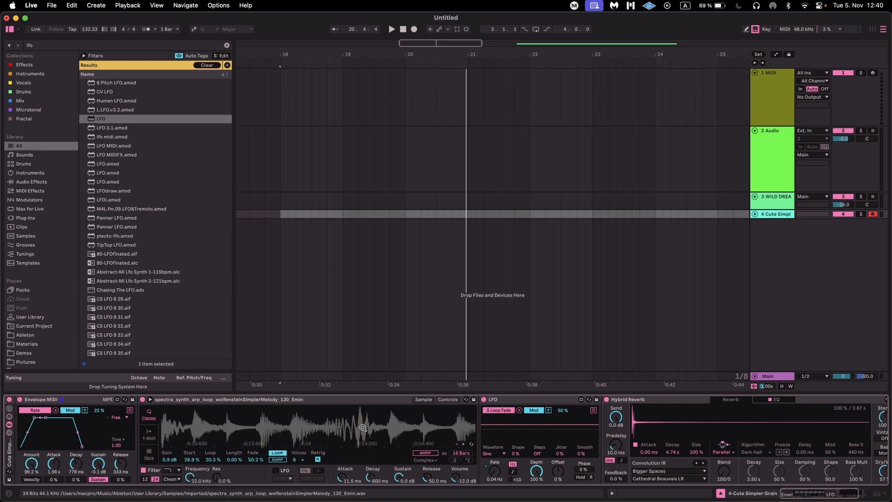
scroll(306, 431, up, 8)
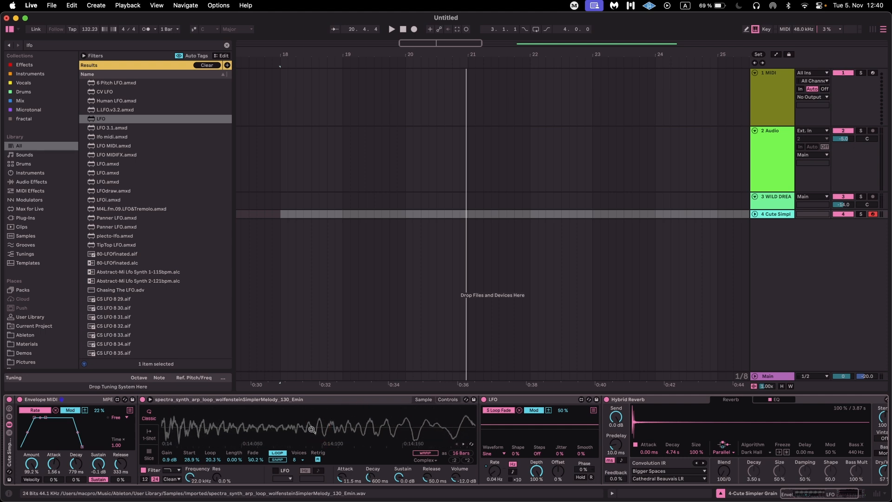
scroll(308, 433, up, 8)
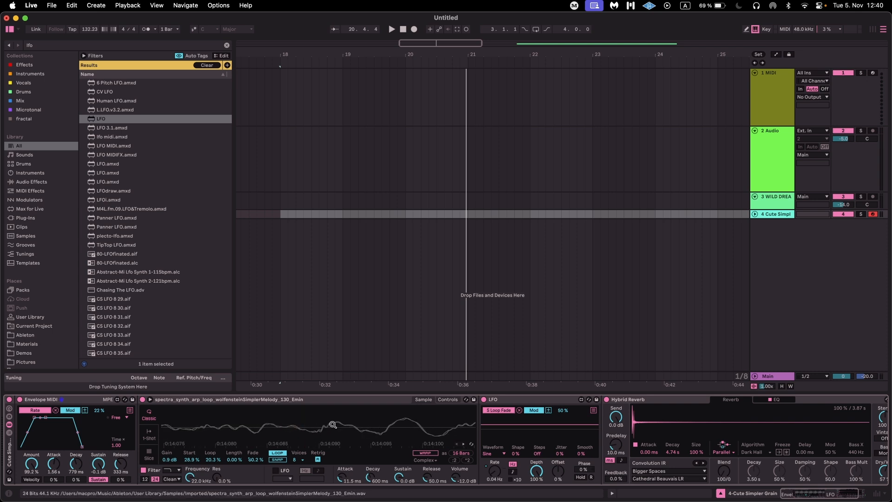
scroll(421, 436, right, 5)
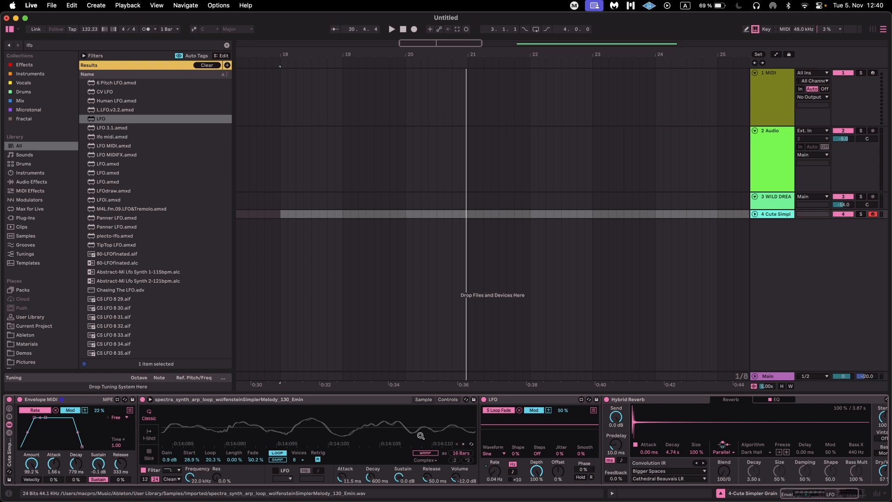
Find the Tuner device by searching "tuner", add it to the track and place it directly after the Simpler.
key(super+f)
text(tuner)
drag(132, 85, 733, 405)
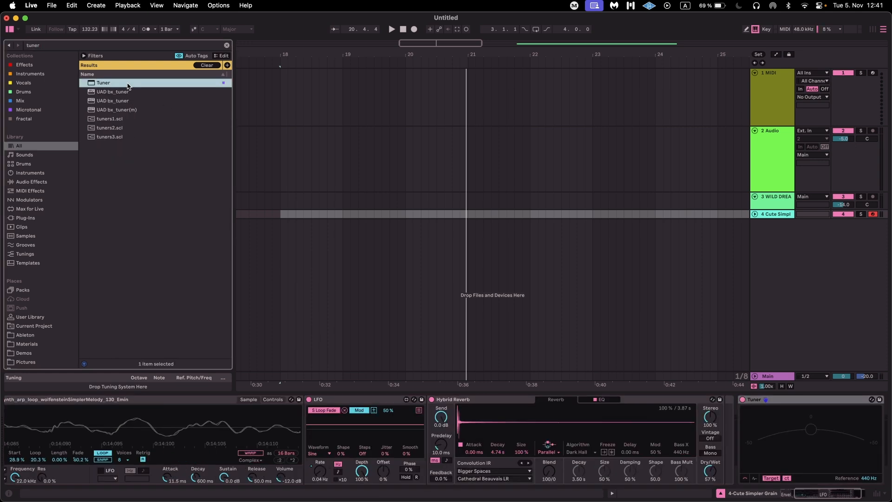
click(754, 405)
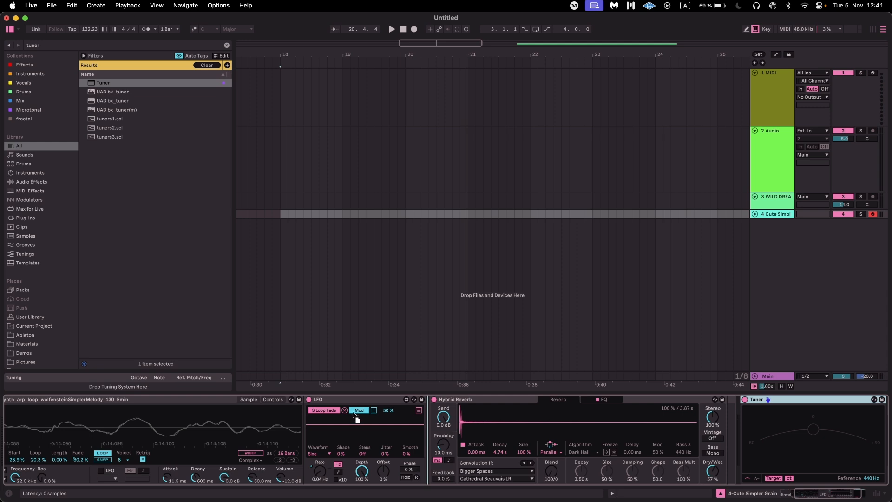
drag(305, 418, 306, 417)
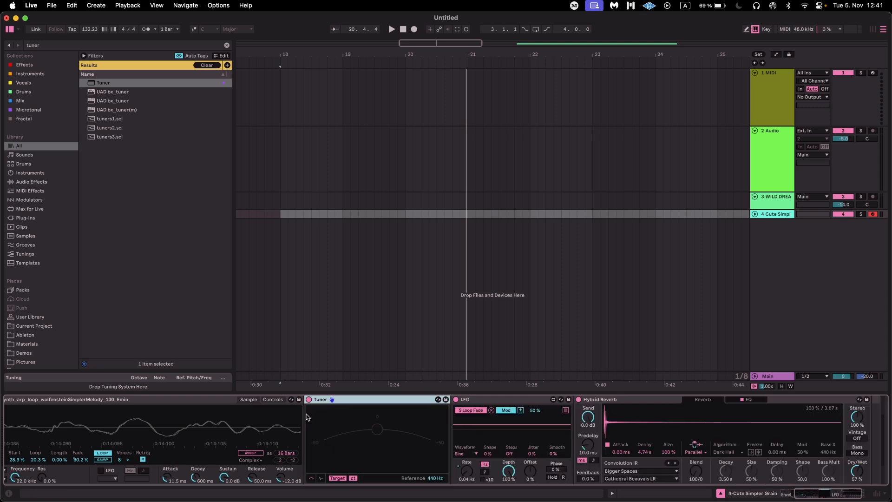
Inspect the Simpler's waveform while playing a note, and move the Tuner between the LFO and Hybrid Reverb.
scroll(378, 418, left, 5)
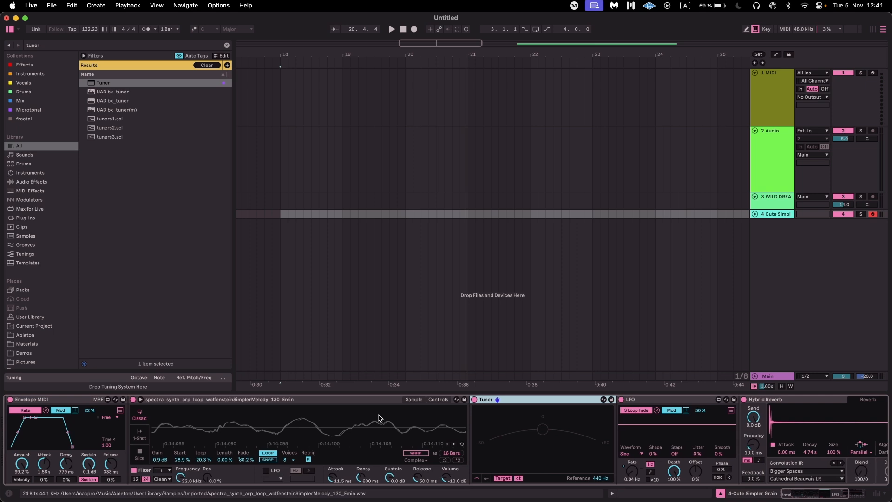
drag(319, 425, 319, 422)
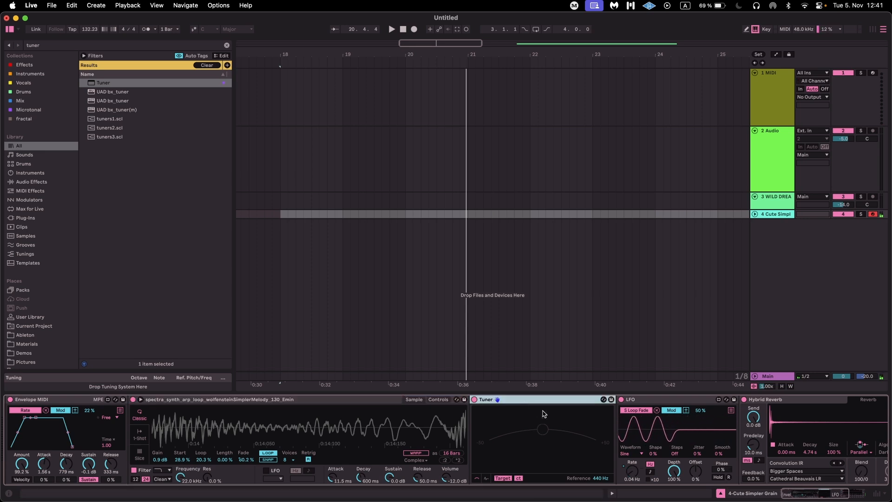
drag(547, 400, 745, 411)
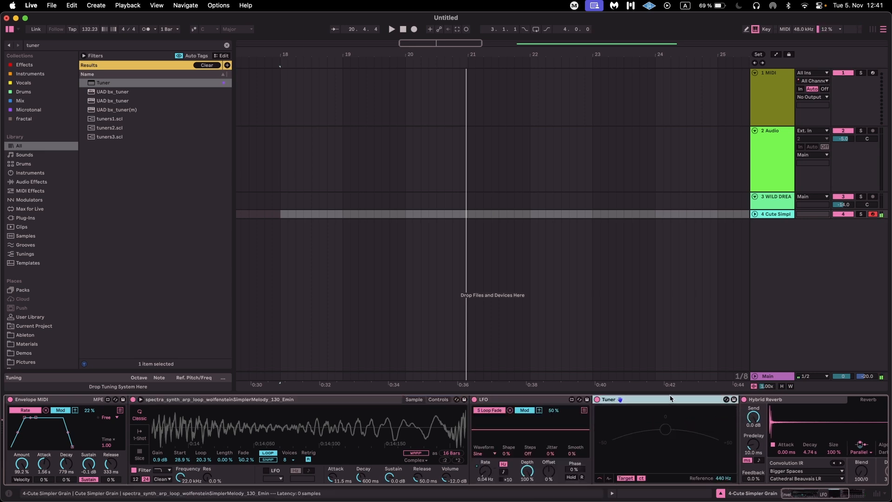
Move the Tuner to the end of the device chain after Hybrid Reverb, and toggle its readout between Hz and cents.
scroll(669, 398, right, 5)
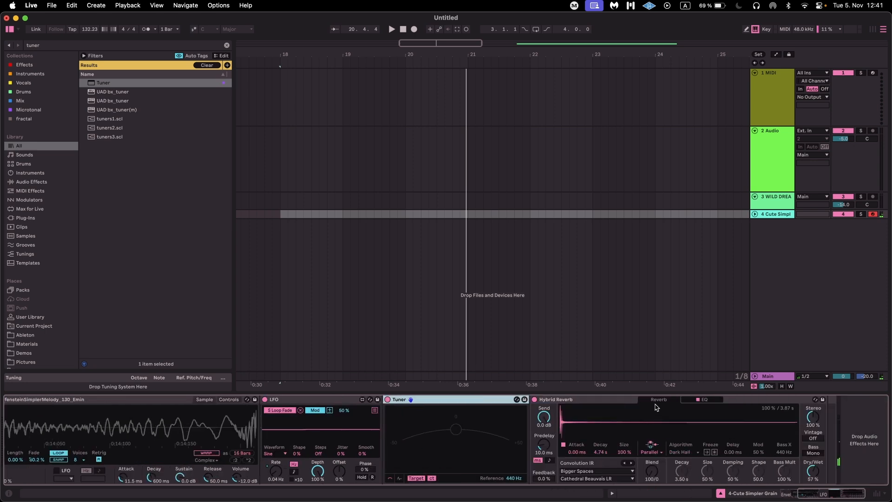
drag(456, 400, 856, 413)
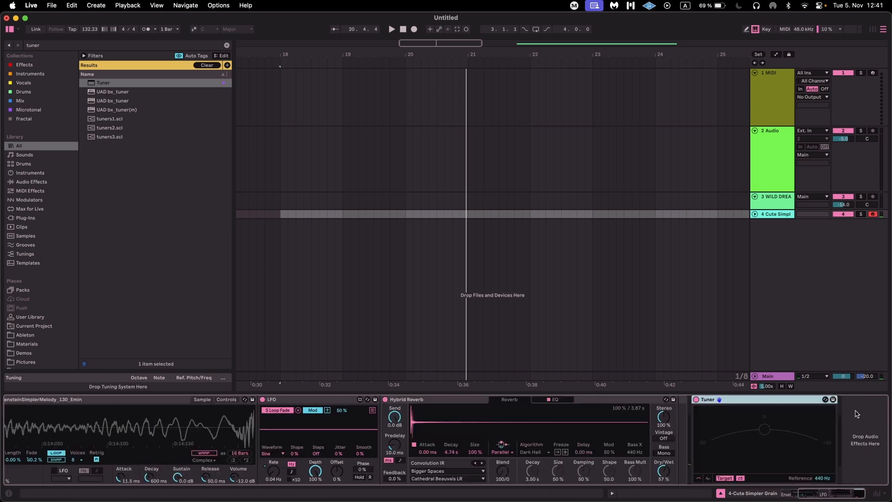
click(739, 480)
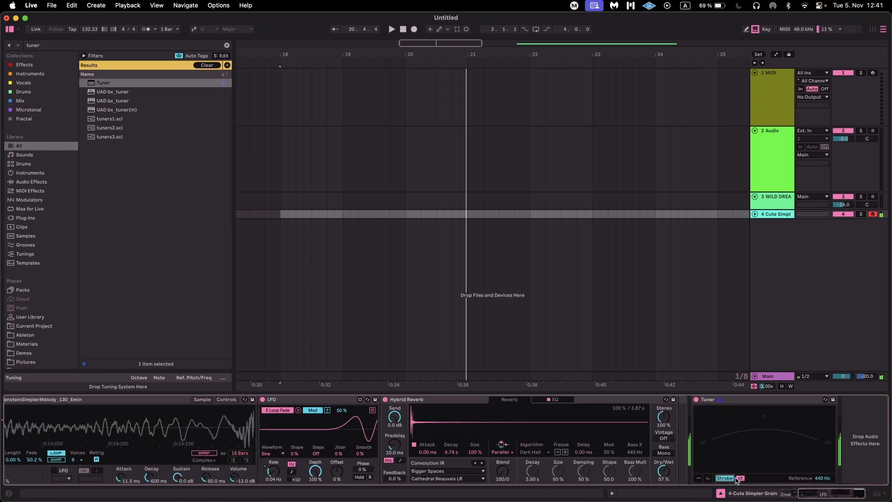
click(739, 480)
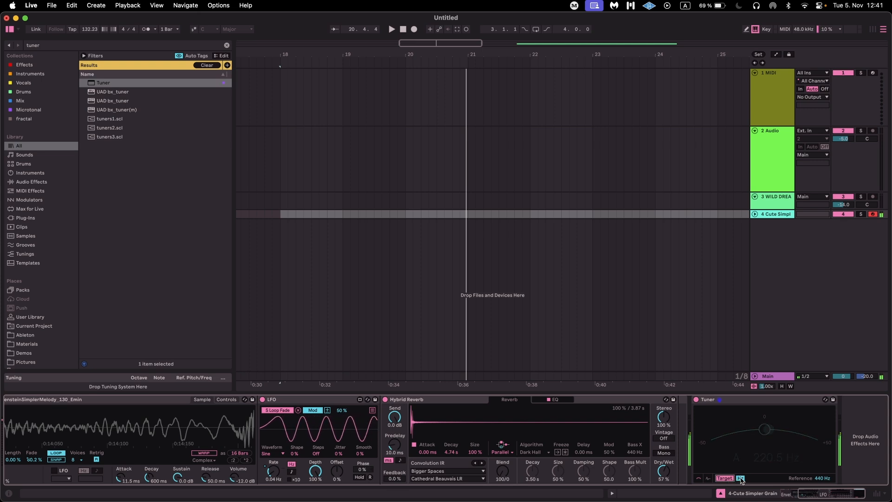
click(740, 479)
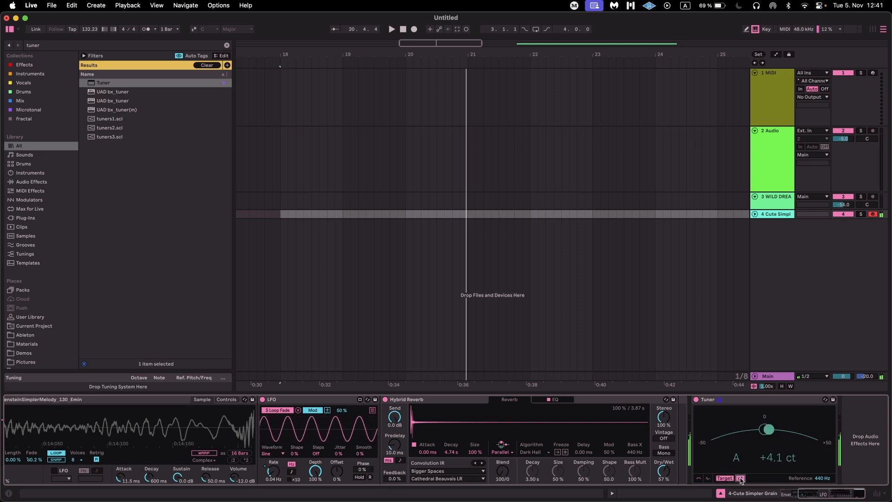
Transpose the Simpler by +3 st and check the played note's pitch in the Tuner.
scroll(558, 446, left, 5)
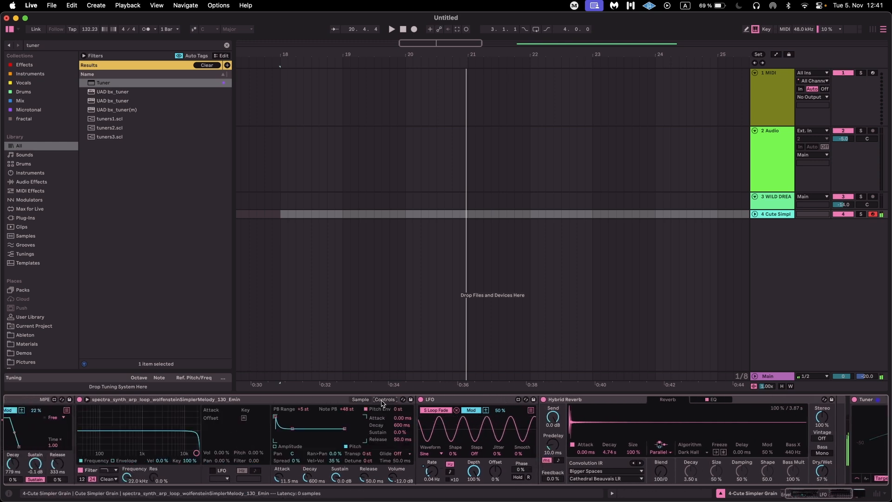
scroll(367, 454, up, 8)
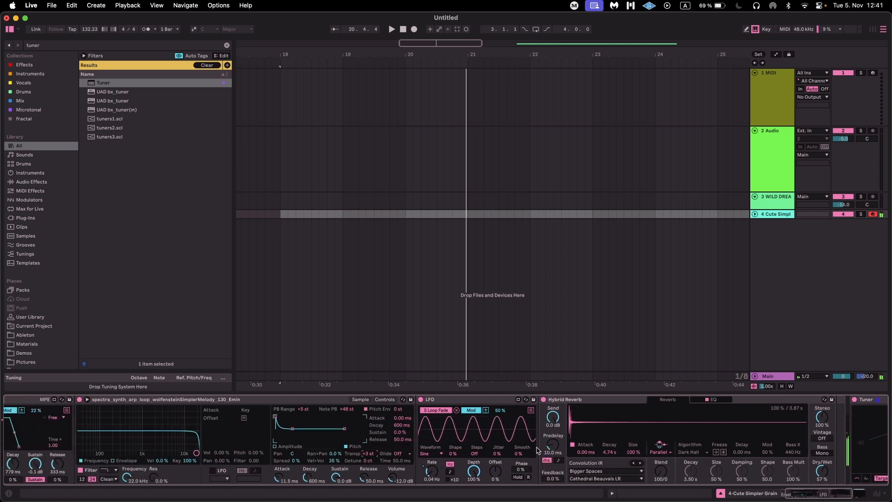
scroll(604, 441, right, 5)
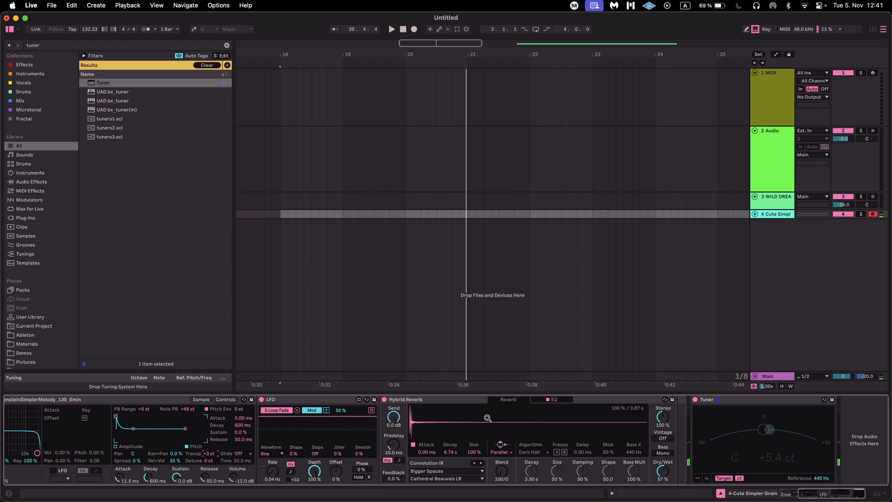
scroll(466, 415, left, 5)
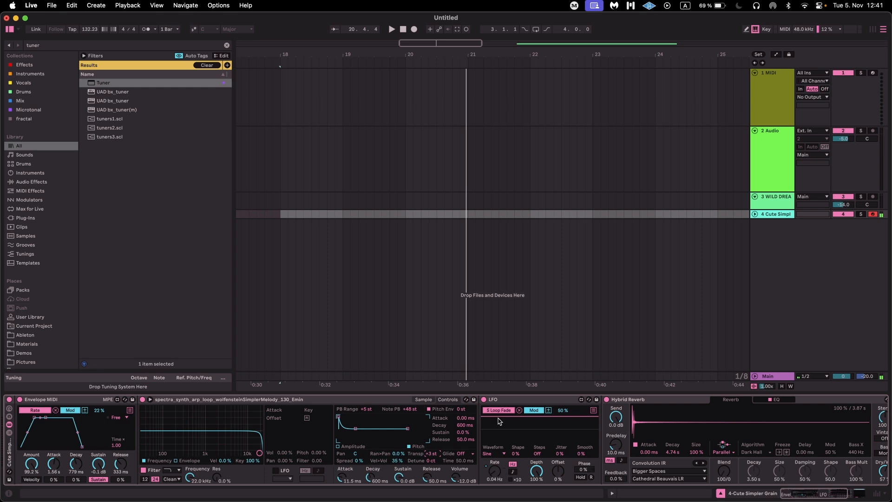
scroll(667, 450, right, 3)
scroll(667, 450, left, 3)
Set the Simpler's sample Start to 8.59%, Loop to 25.0%, Length to 0.00%, and filter Frequency to 6.60 kHz.
click(431, 402)
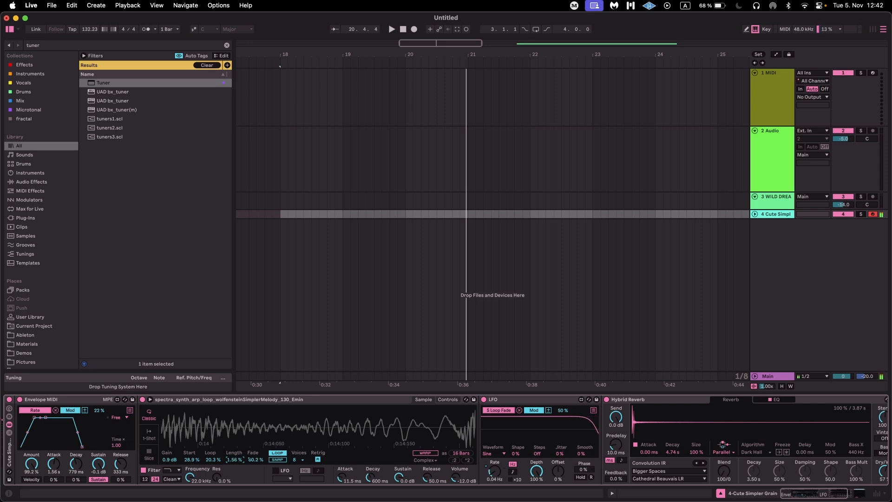
drag(235, 460, 189, 462)
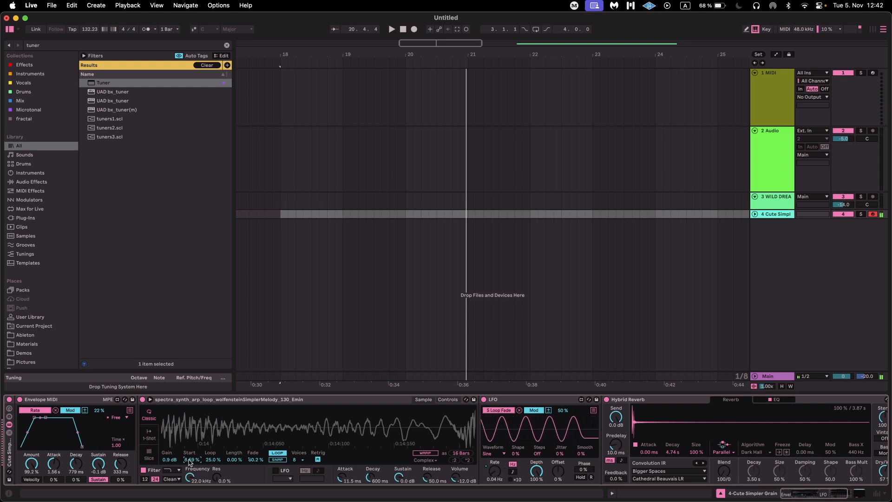
drag(189, 473, 189, 492)
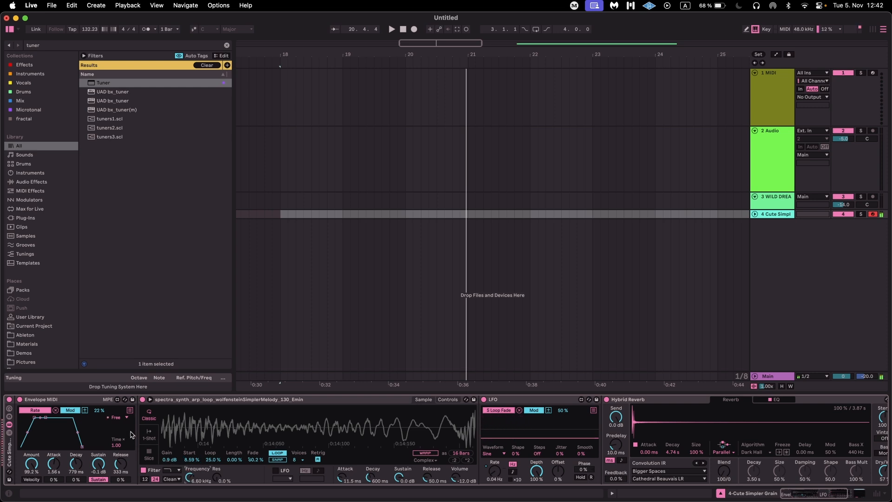
Compare the Simpler's 1-Shot and Classic modes, ending in Classic, and examine the sample waveform around 0:14 up close.
click(148, 434)
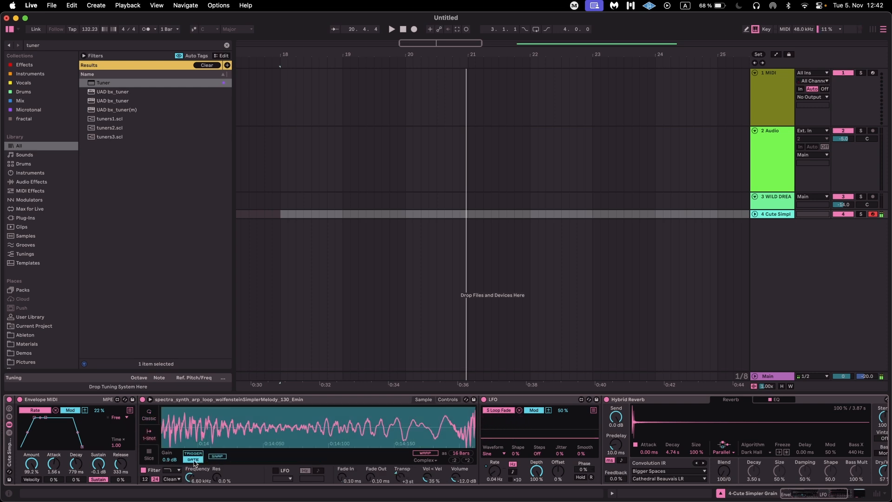
click(148, 414)
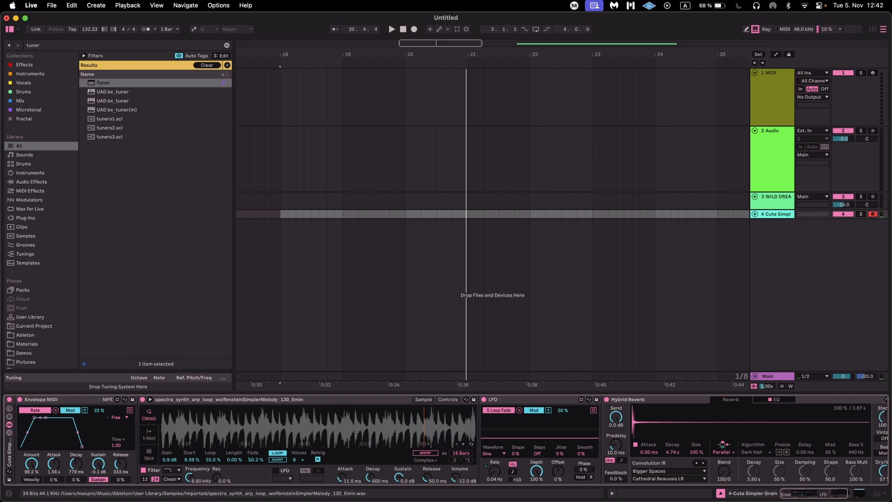
scroll(361, 433, down, 3)
scroll(361, 433, up, 5)
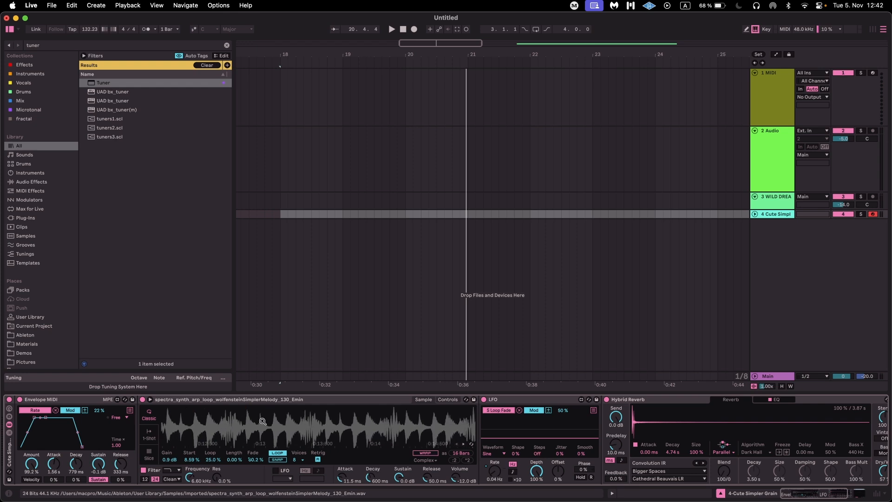
scroll(345, 425, up, 4)
scroll(346, 425, up, 4)
scroll(346, 425, up, 2)
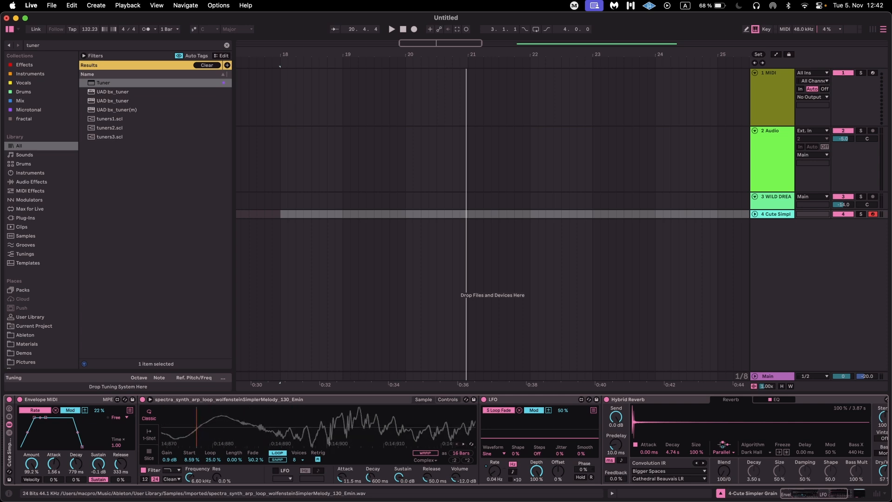
drag(282, 425, 282, 372)
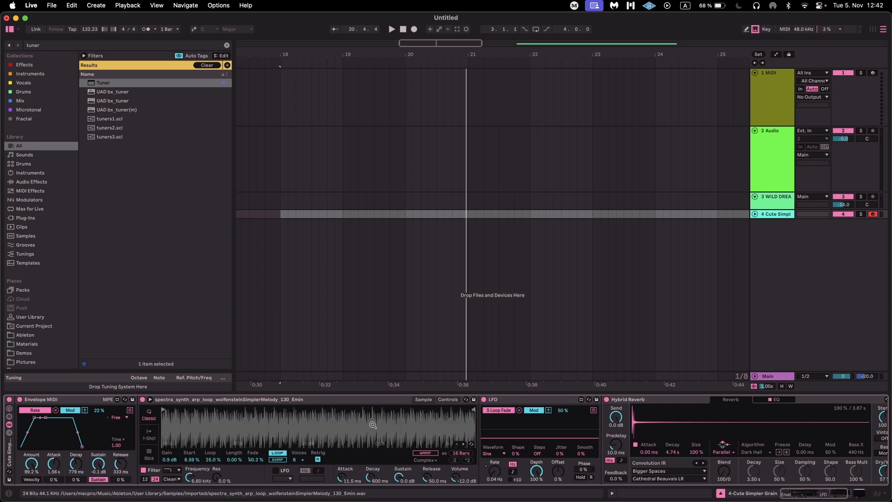
Convert the synth arp Simpler into a Sampler.
click(362, 403)
right_click(363, 404)
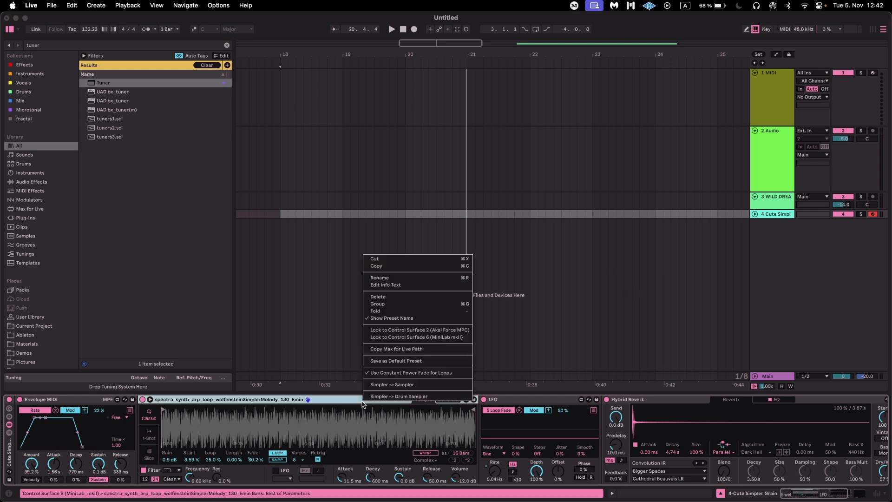
click(403, 388)
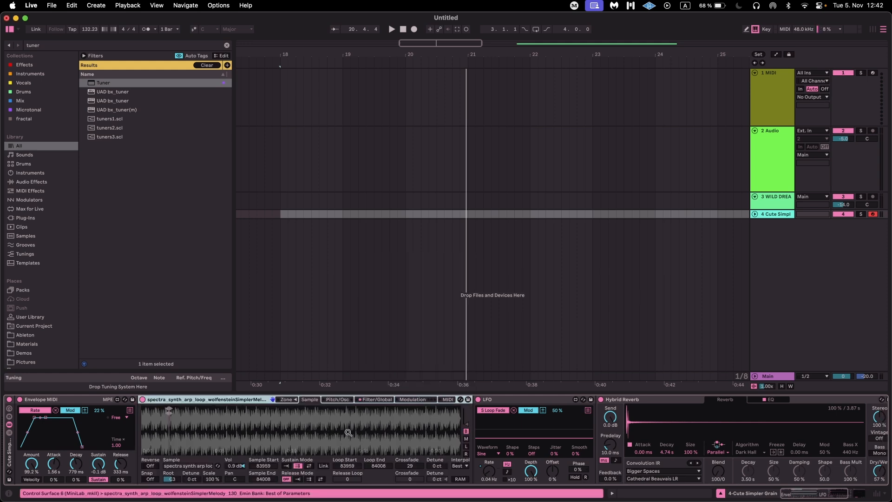
Vary the Sampler's sustain loop Crossfade around 0:01.904, raising it to 49 and reducing it to 5.
scroll(190, 424, up, 5)
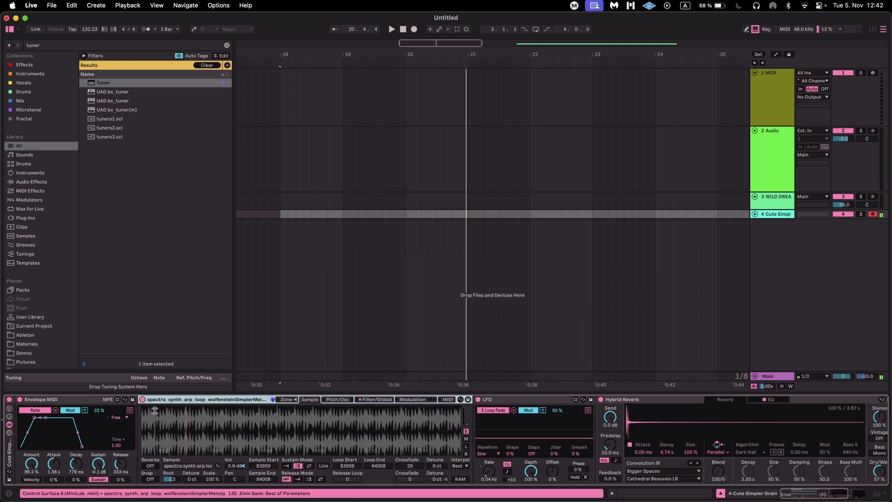
scroll(213, 426, up, 4)
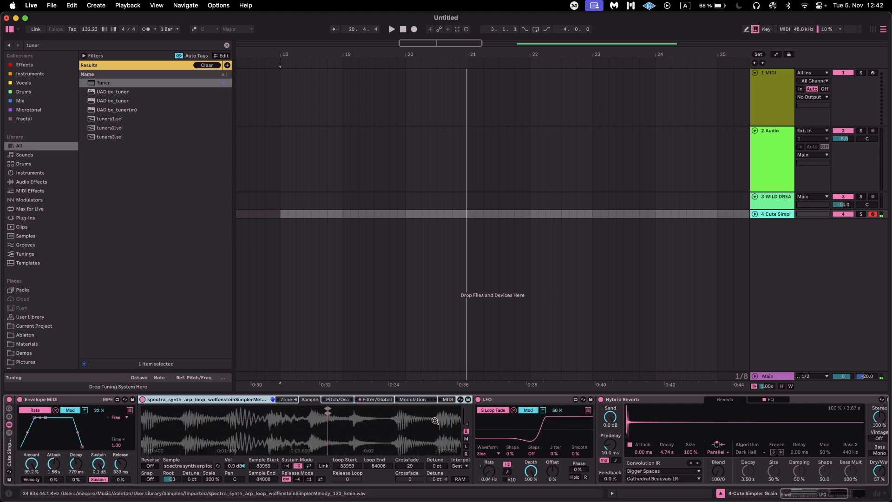
scroll(346, 416, up, 5)
scroll(345, 417, up, 3)
scroll(345, 417, left, 5)
scroll(344, 416, up, 6)
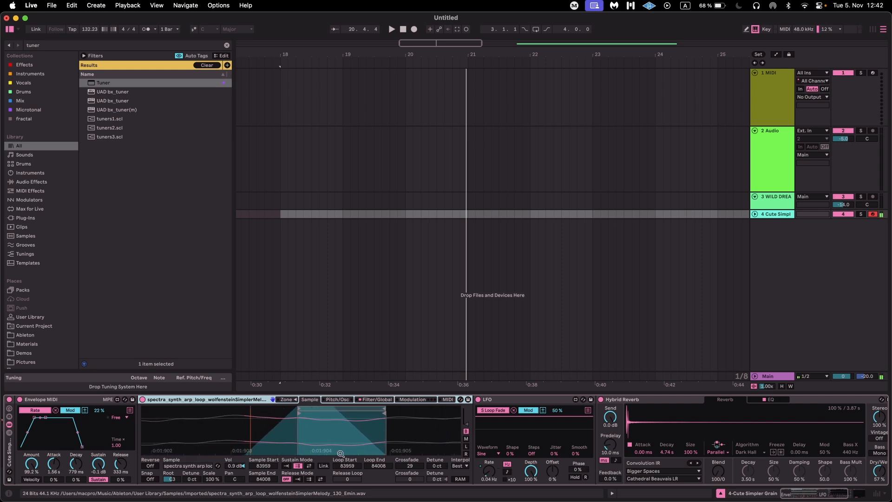
drag(410, 465, 410, 457)
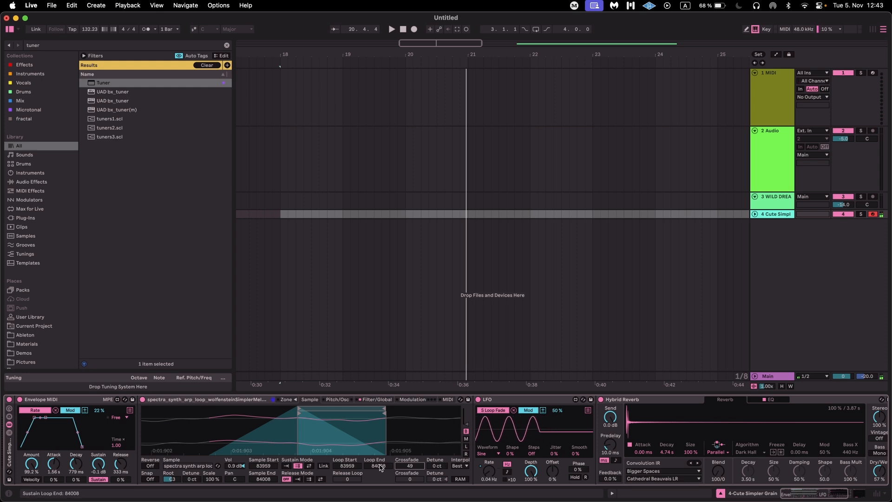
drag(410, 465, 409, 486)
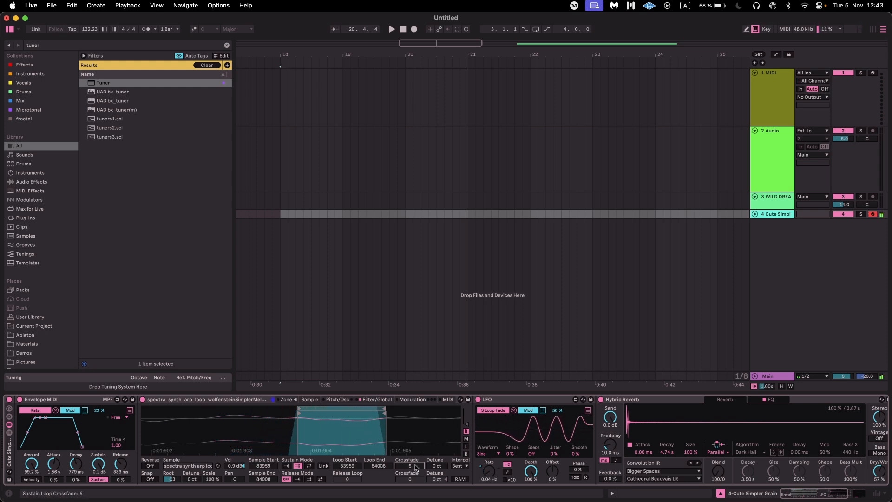
Raise the Sampler's filter cutoff frequency, return to its sample display, and check the Tuner while playing a note.
click(377, 399)
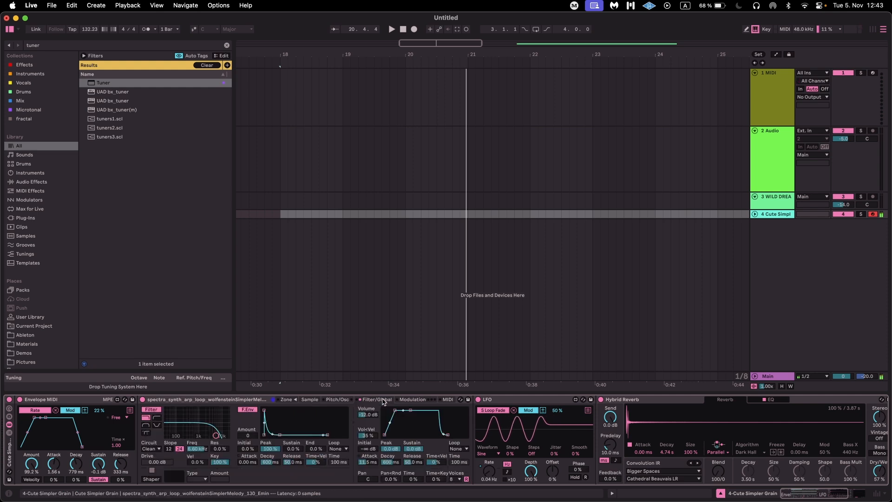
drag(216, 436, 224, 436)
click(309, 399)
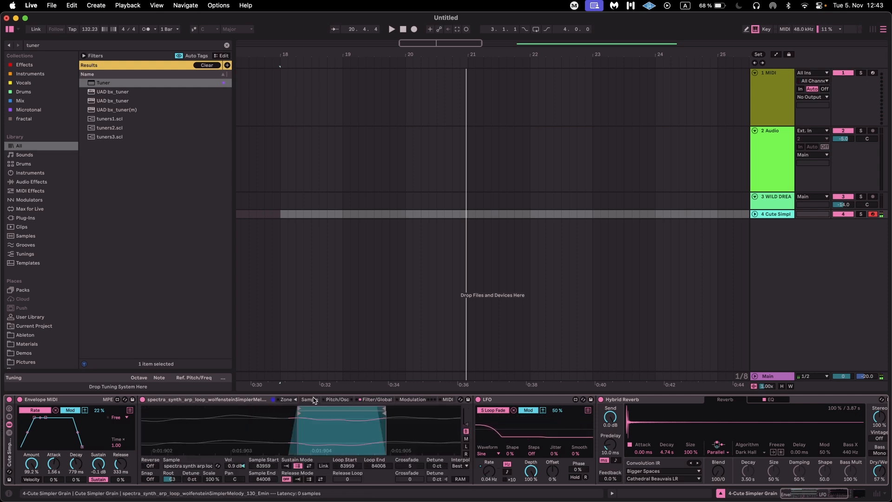
key(Return)
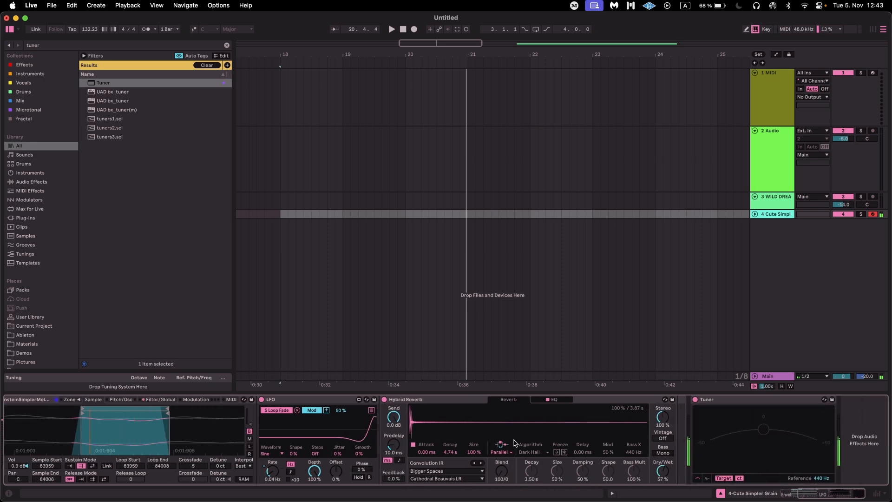
scroll(721, 426, left, 5)
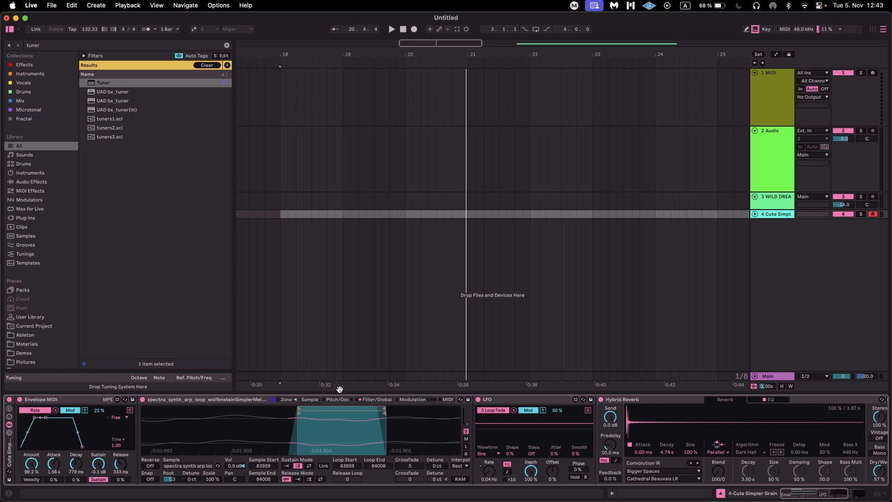
Try an earlier sustain Loop Start, down to 83794, and return it to 83959.
drag(352, 468, 352, 483)
key(super+z)
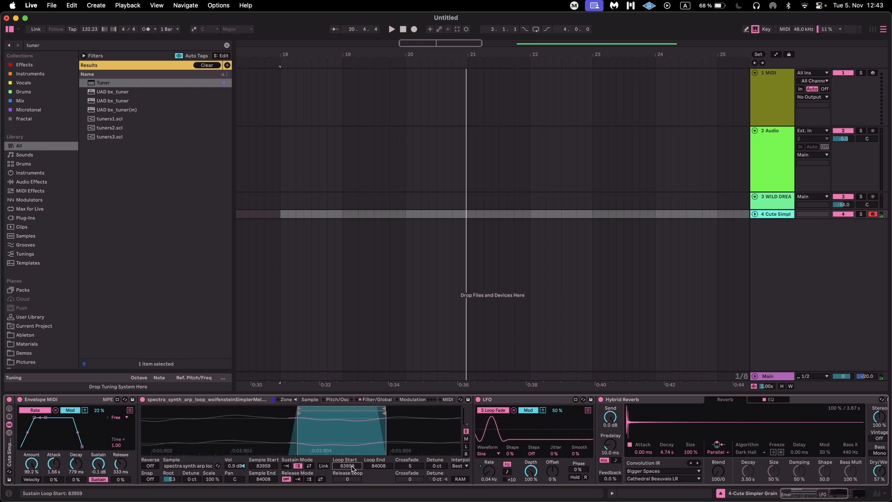
drag(352, 469, 352, 480)
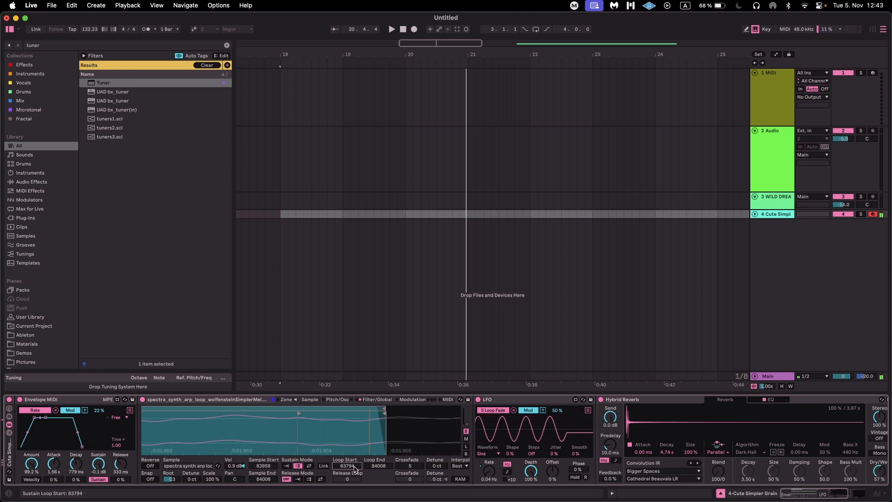
drag(352, 480, 351, 474)
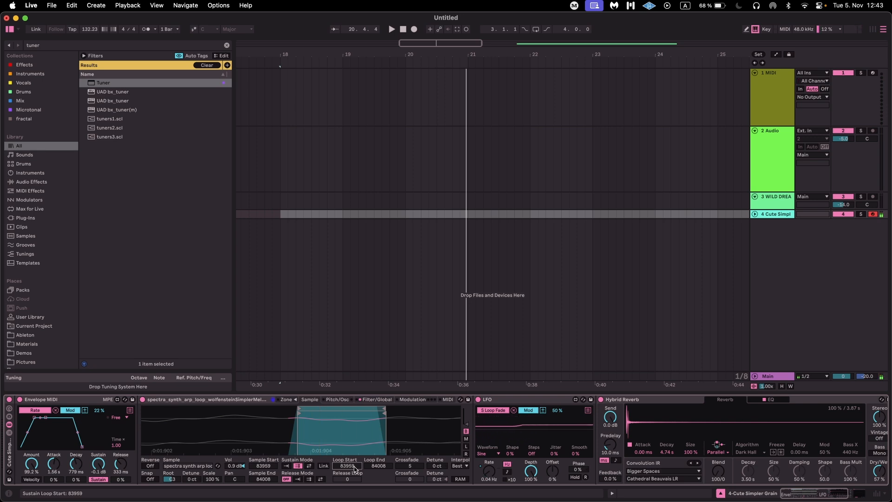
Try the Sampler's Reverse option on and off while playing notes, leaving it off.
click(150, 466)
click(150, 465)
click(150, 465)
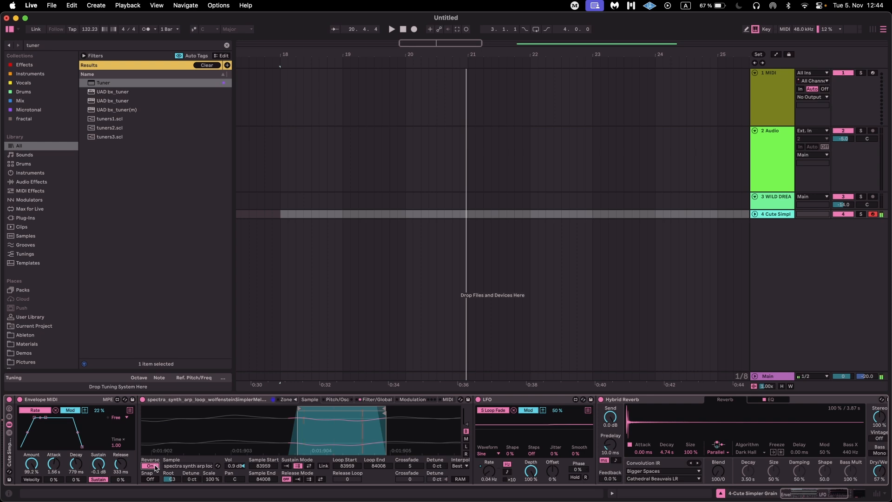
click(150, 465)
Try other Scale and sustain loop Detune values, resetting Scale to 100% and Detune to 0 ct.
mouse_move(214, 477)
mouse_down()
mouse_move(212, 497)
mouse_move(213, 482)
mouse_up()
double_click(214, 478)
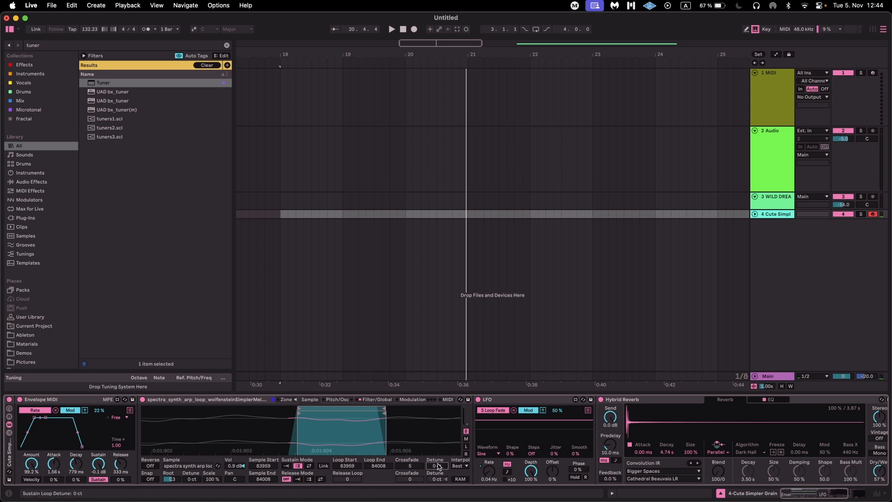
drag(437, 466, 437, 446)
double_click(437, 466)
Set the Sampler's interpolation quality to No Interpolation.
click(458, 467)
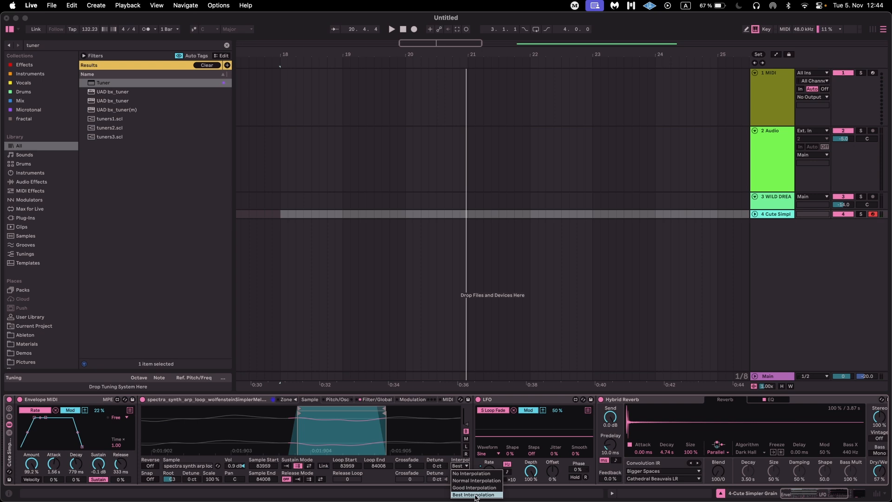
click(486, 474)
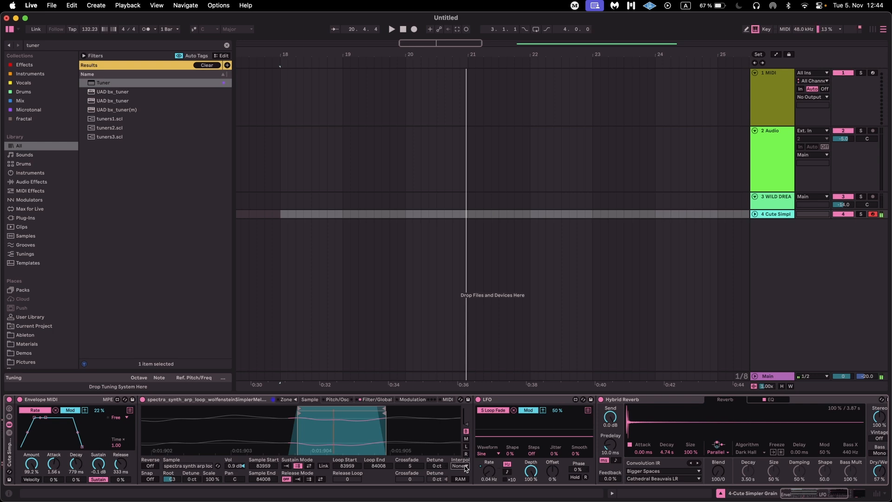
Try Best Interpolation on the Sampler with the sustain loop Detune raised to +197 ct.
drag(437, 466, 437, 408)
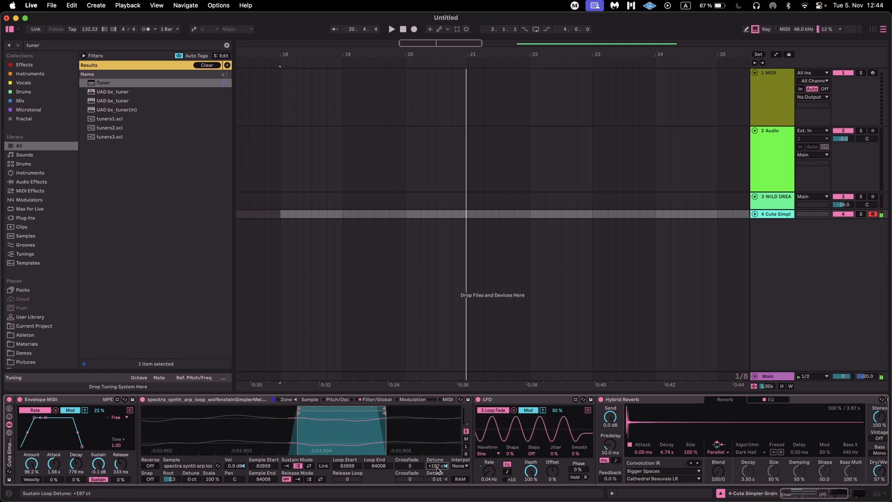
click(460, 465)
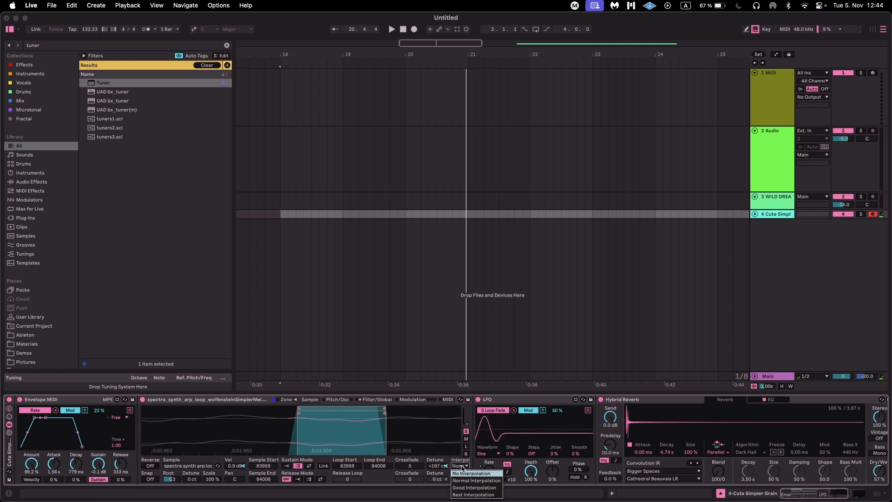
click(471, 492)
click(437, 466)
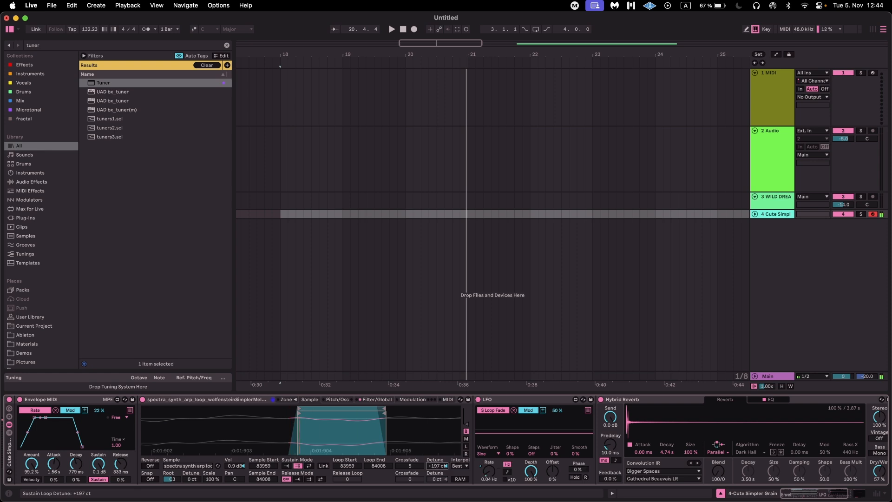
drag(437, 465, 437, 484)
Return the Sampler to No Interpolation, try a sustain loop Detune of +254 ct, and reset it to 0 ct.
click(459, 465)
click(468, 476)
mouse_move(437, 465)
mouse_down()
mouse_move(437, 444)
mouse_move(434, 468)
mouse_up()
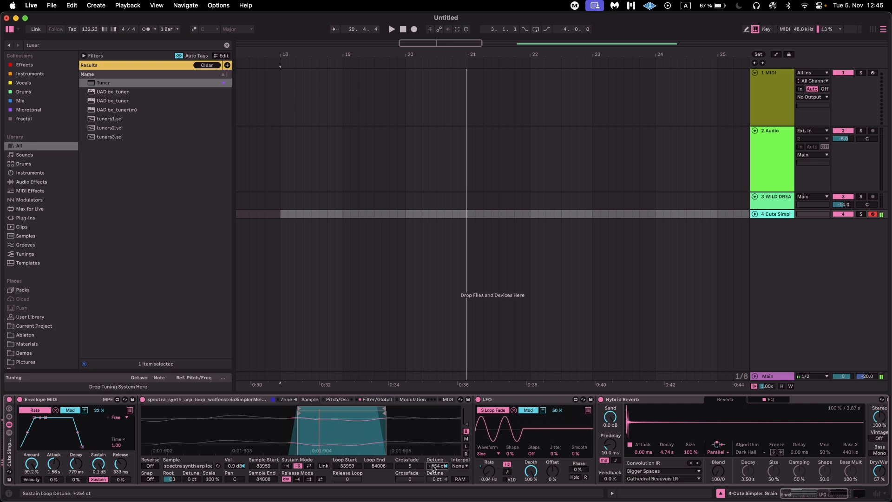
key(Delete)
click(457, 466)
click(456, 469)
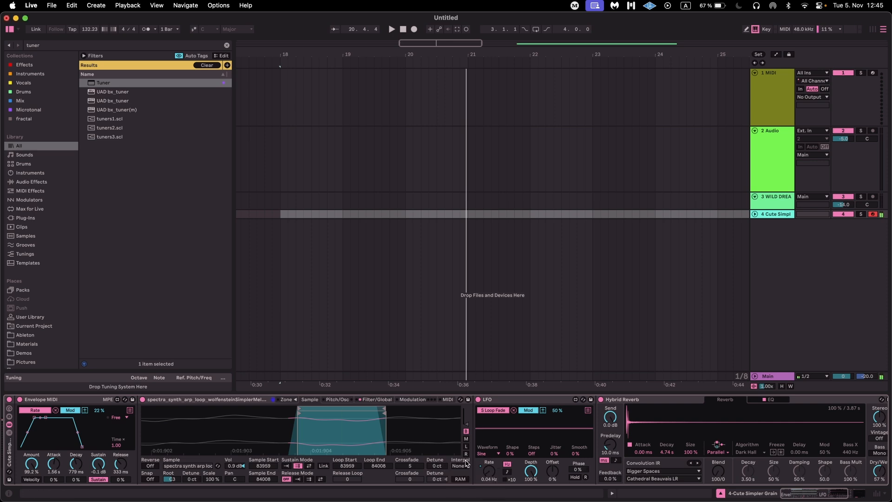
Enable the Sampler's modulation oscillator in AM mode with its envelope Sustain at 0.0 dB and its Volume raised.
drag(191, 420, 191, 455)
drag(234, 421, 227, 420)
click(344, 400)
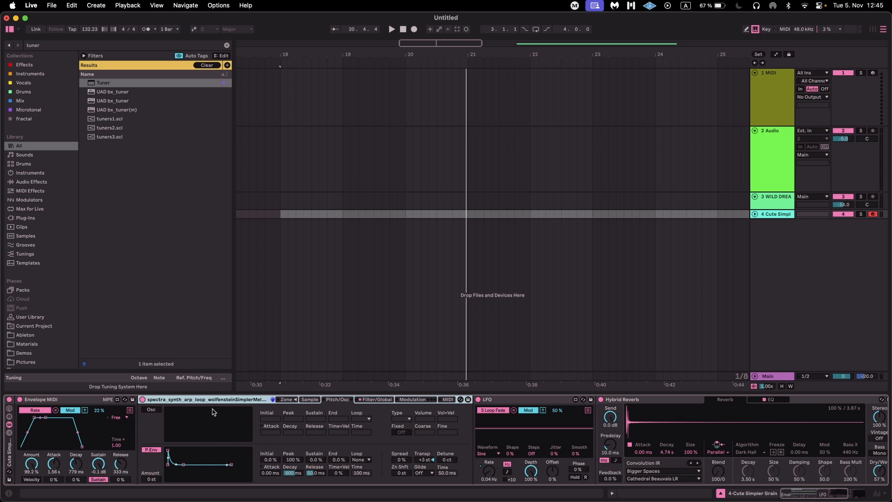
click(151, 409)
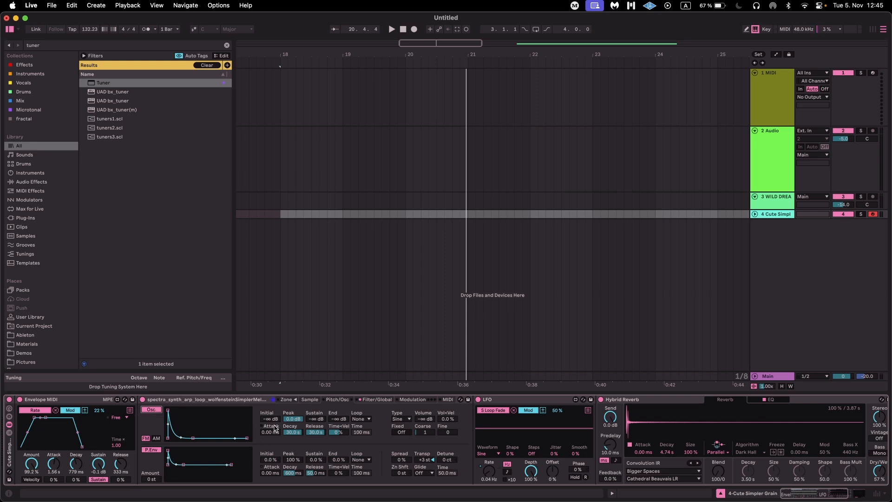
click(156, 439)
drag(193, 438, 194, 412)
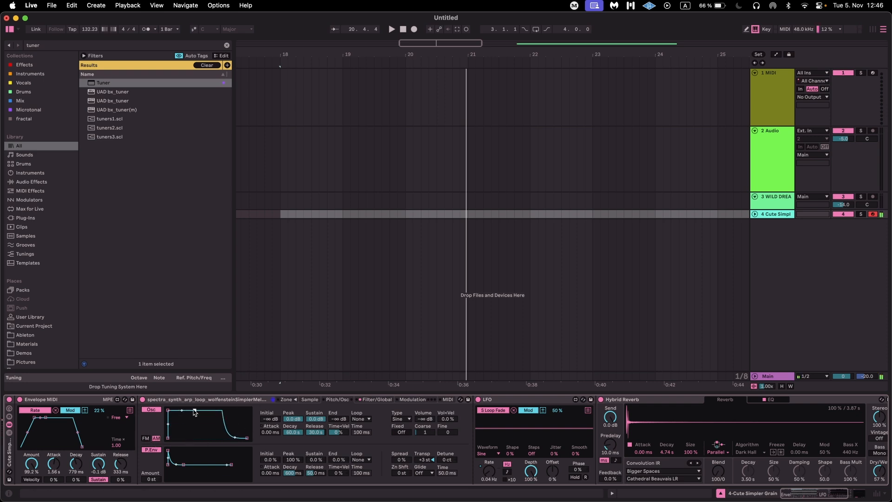
drag(424, 418, 424, 398)
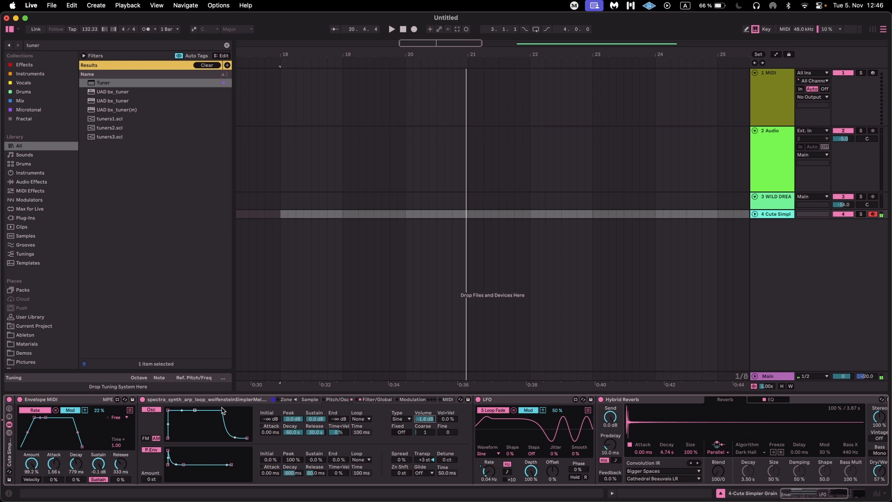
Try the modulation oscillator in FM mode and a Sample Detune of -50 ct, resetting the Detune to 0 ct.
click(147, 437)
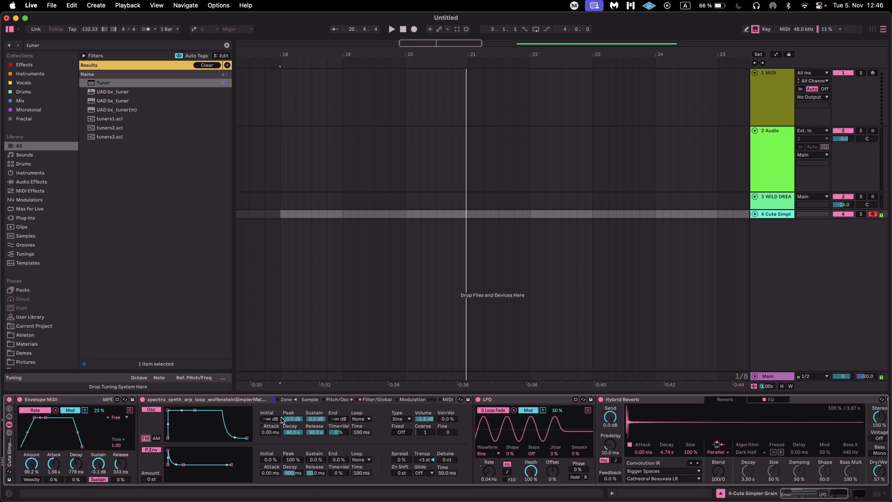
click(309, 399)
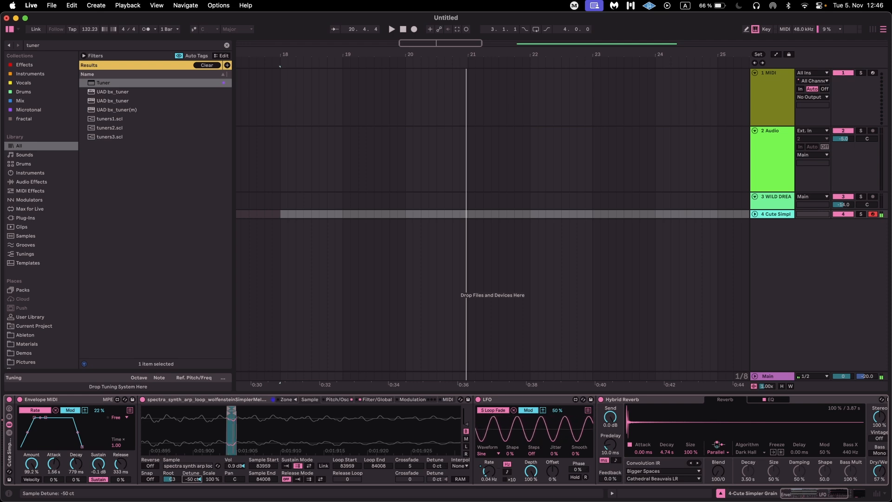
key(Delete)
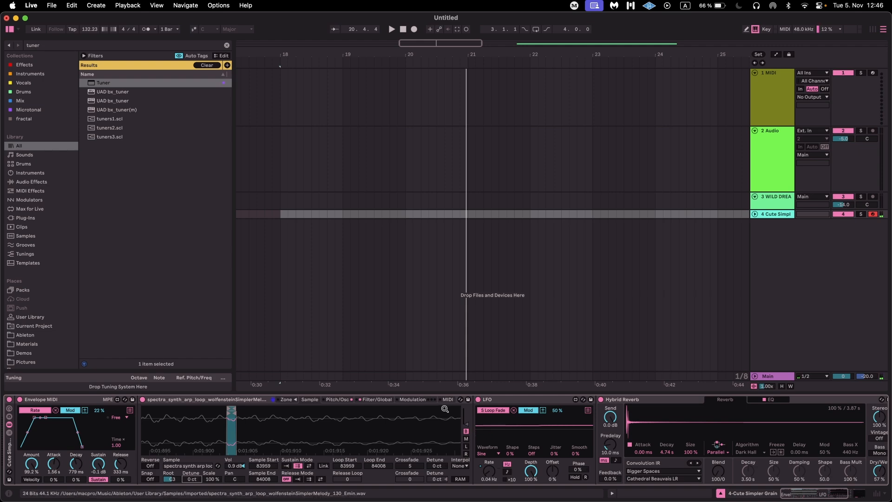
Return the modulation oscillator to AM mode and lower its Volume to -∞ dB.
click(378, 399)
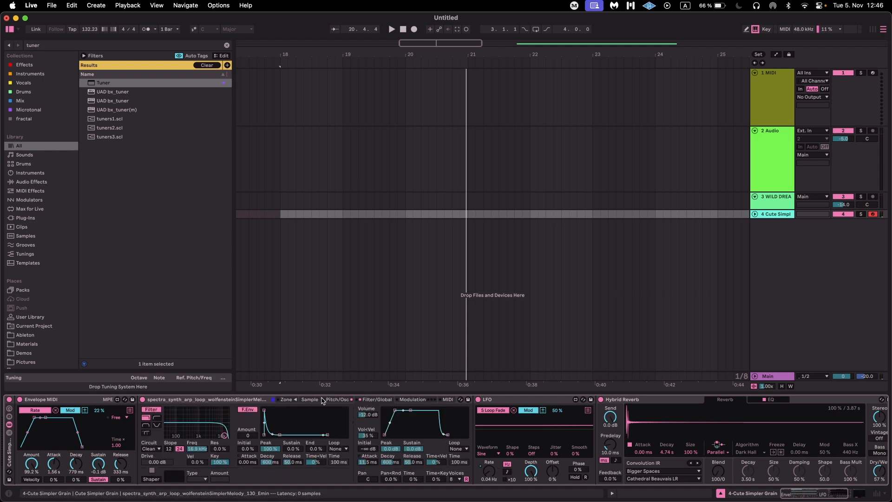
click(337, 399)
scroll(431, 421, down, 10)
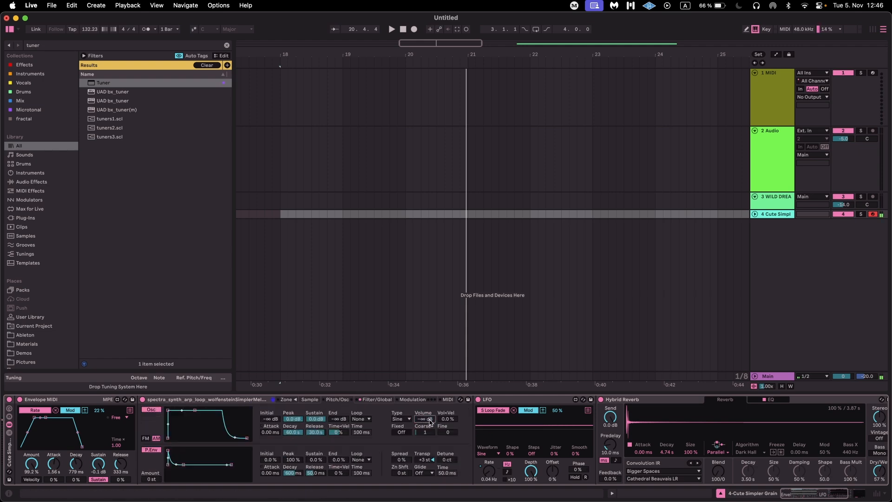
Search the browser for spectrum and add the Accurate Fast preset and the Spectrum device after the Tuner.
scroll(604, 437, right, 10)
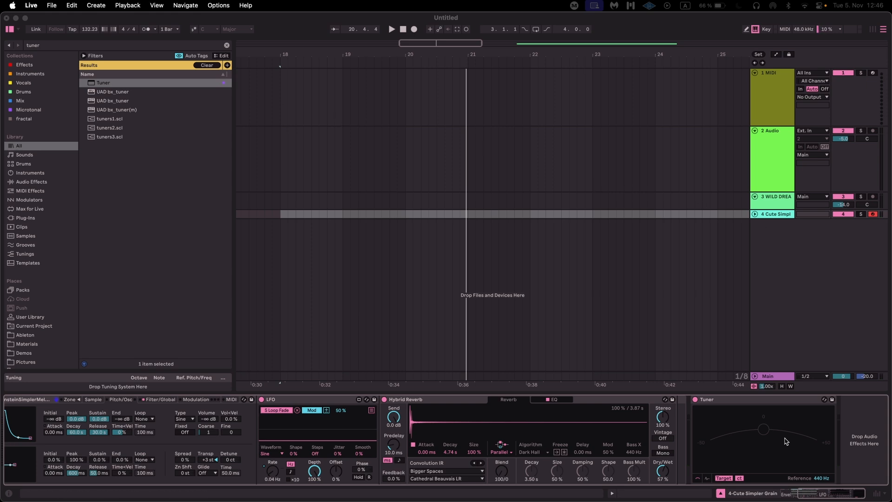
key(super+f)
text(specytr)
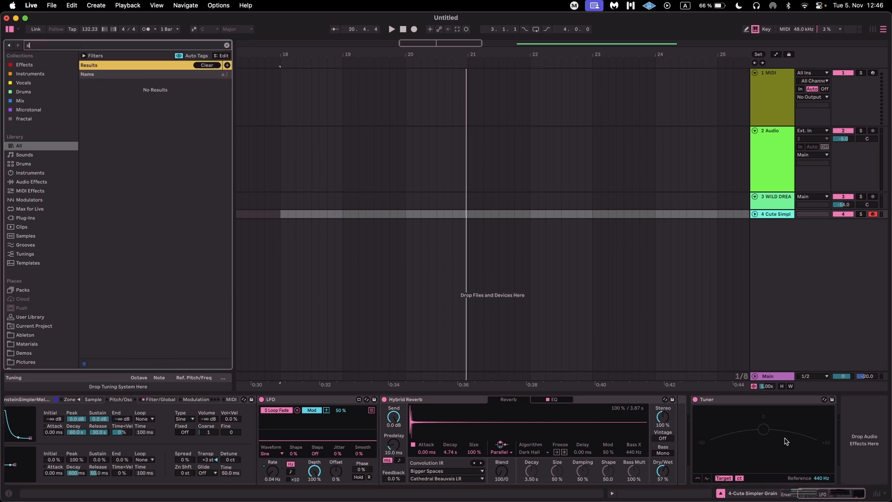
key(BackSpace)
key(BackSpace)
text(spectrum)
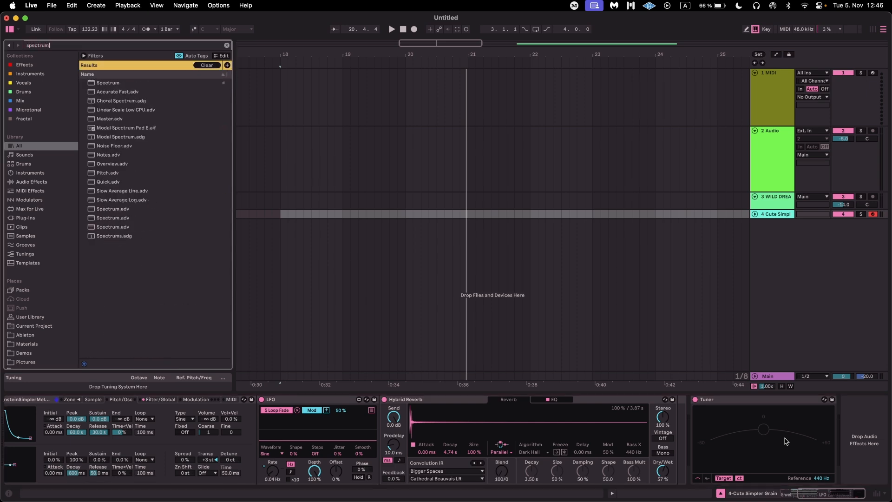
double_click(155, 91)
double_click(155, 83)
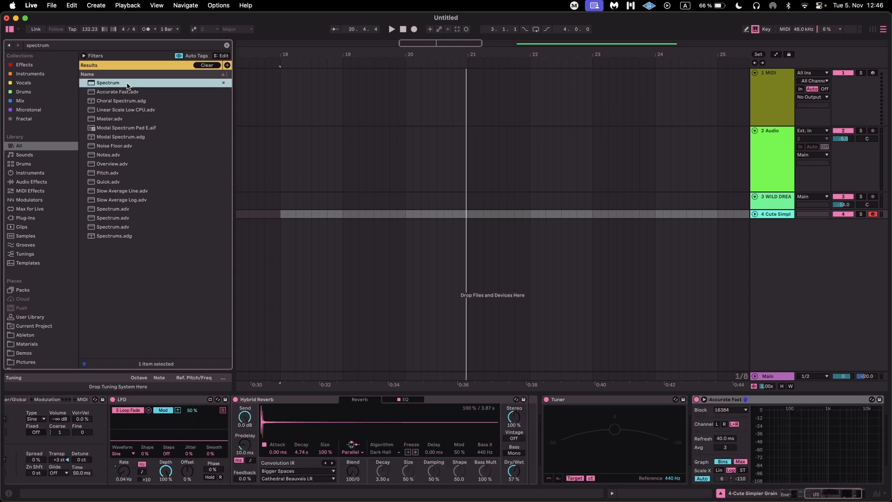
Enlarge the expanded Spectrum display and delete the extra Accurate Fast analyser from the track.
click(560, 400)
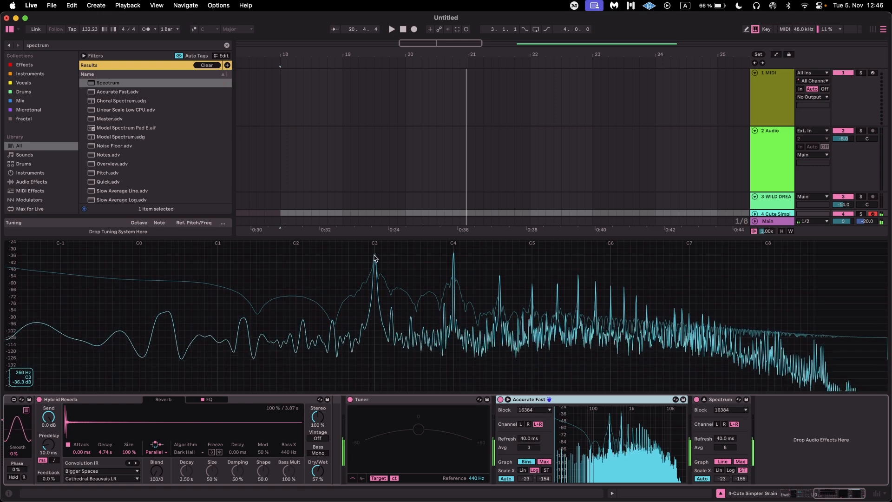
drag(381, 236, 385, 221)
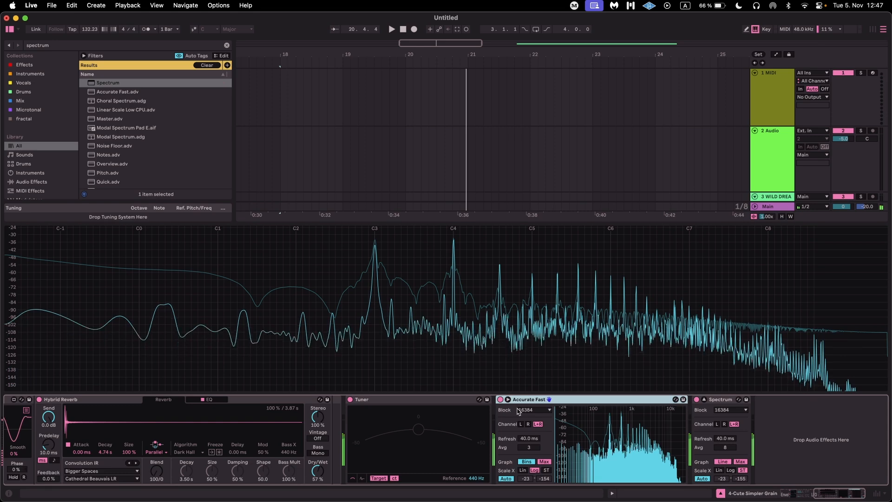
click(723, 401)
click(633, 403)
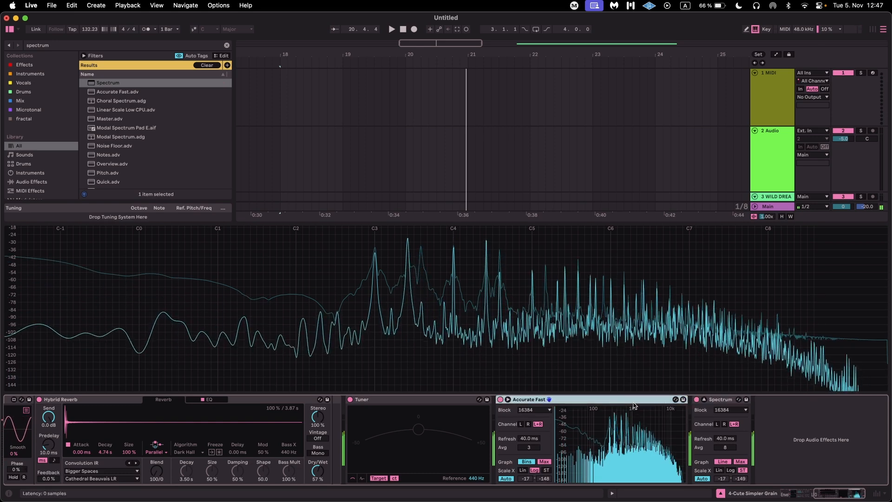
key(Delete)
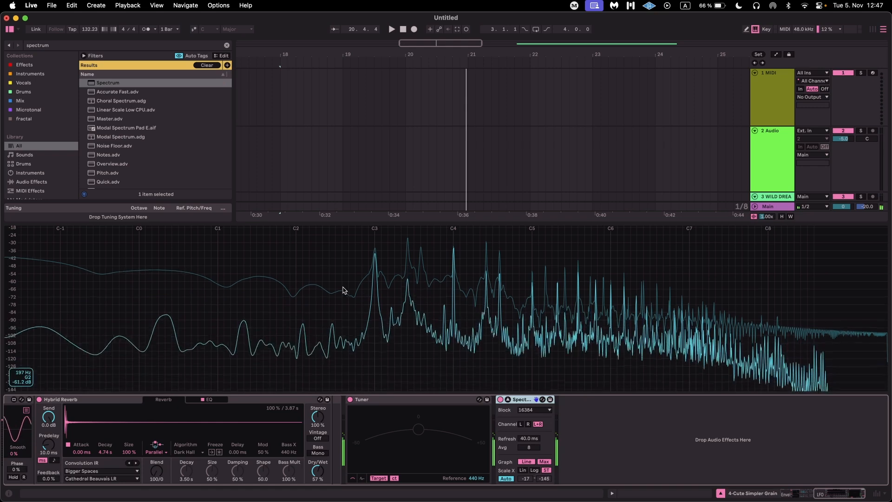
Switch off the LFO, Envelope MIDI and Hybrid Reverb devices around the Sampler.
scroll(426, 425, left, 12)
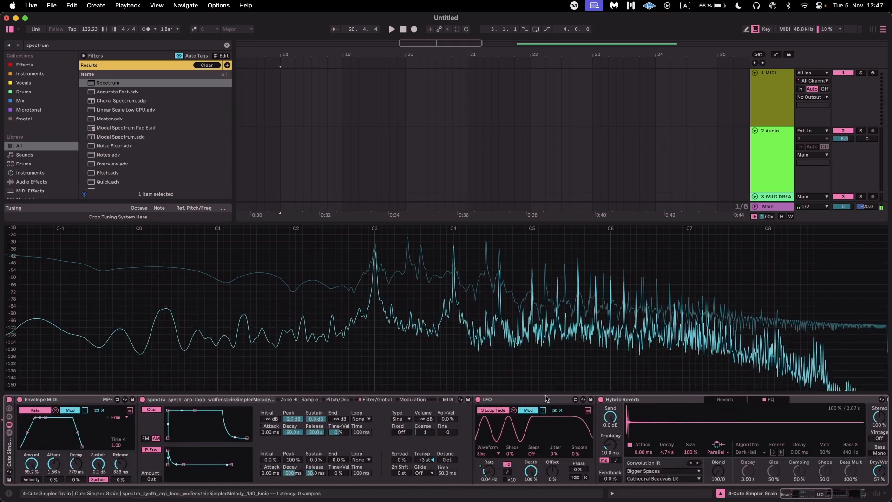
click(478, 399)
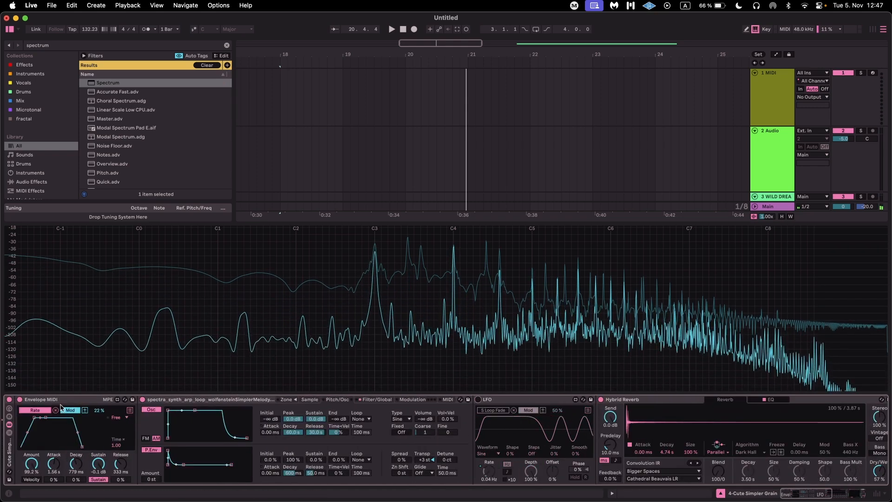
click(20, 399)
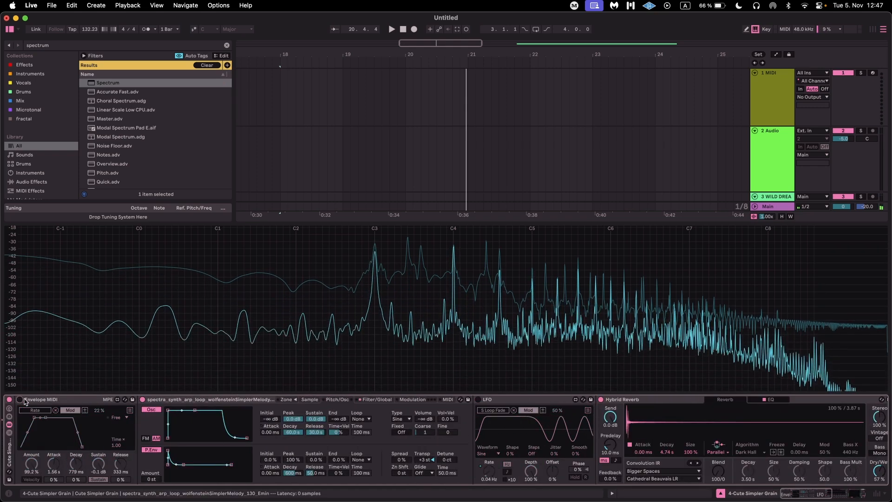
click(603, 401)
click(595, 400)
scroll(650, 427, right, 6)
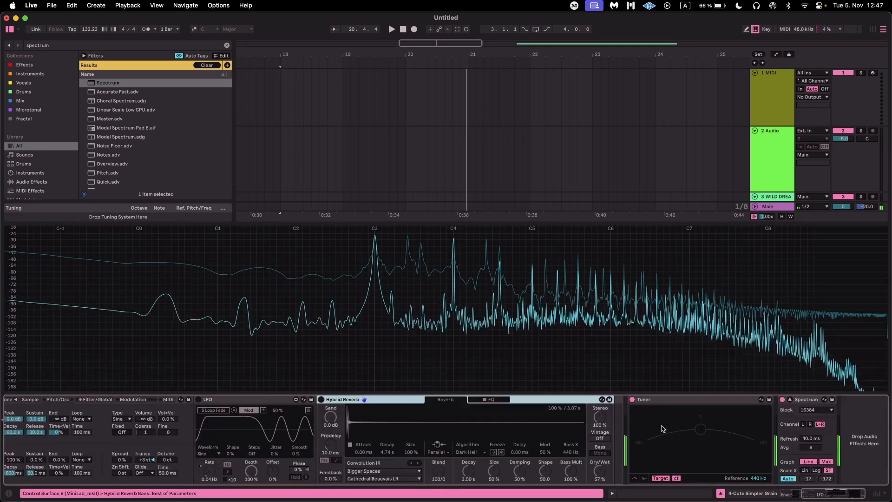
scroll(651, 432, left, 6)
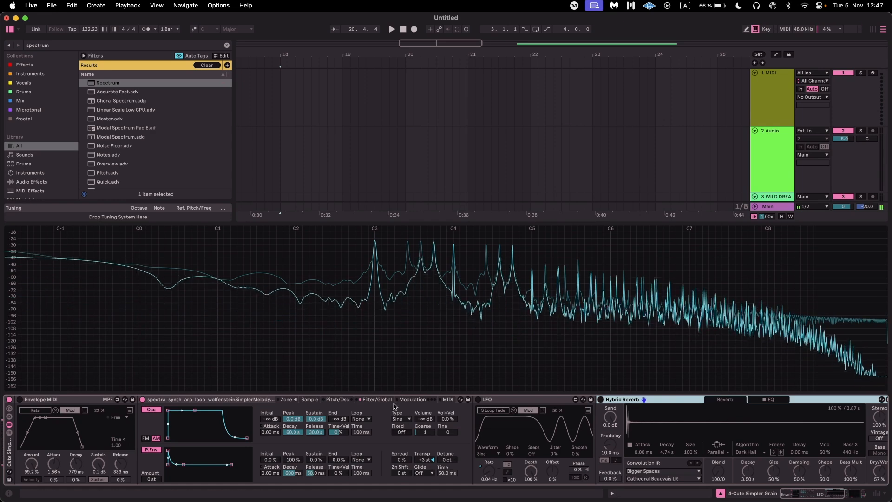
In the Sampler's Pitch/Osc settings, raise the AM oscillator's volume and set its Fine tuning to 114.
scroll(442, 418, right, 2)
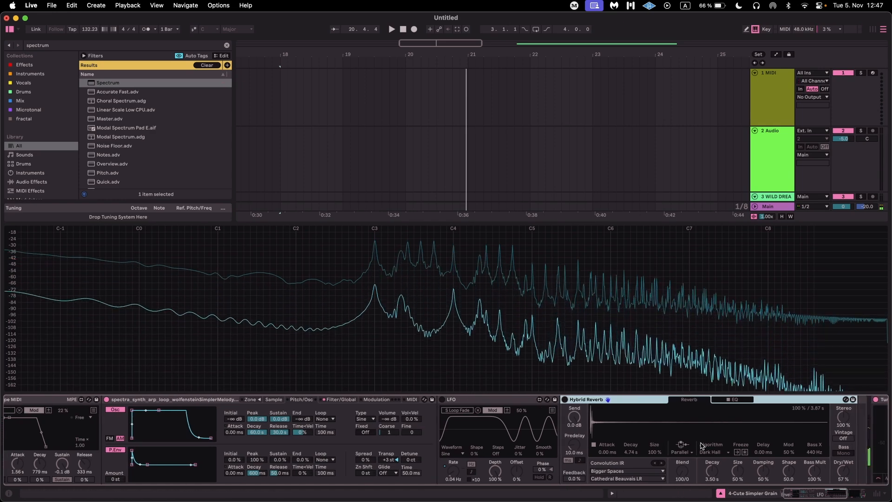
scroll(414, 410, left, 2)
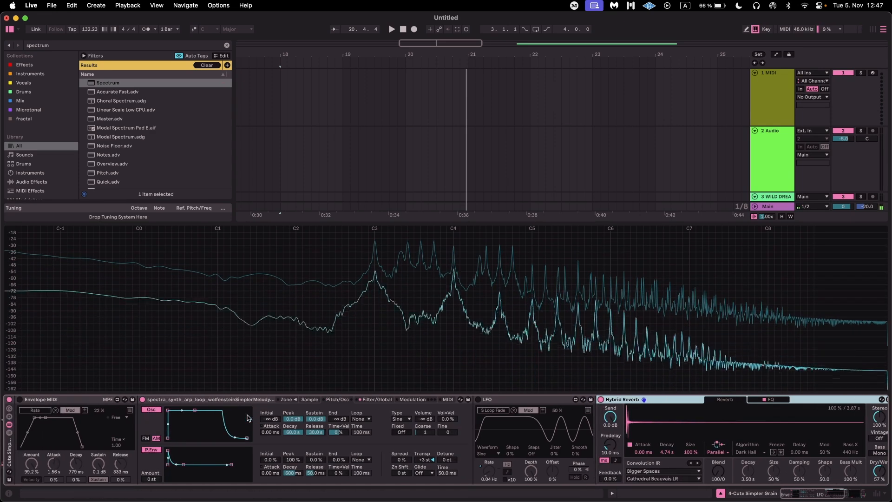
click(413, 399)
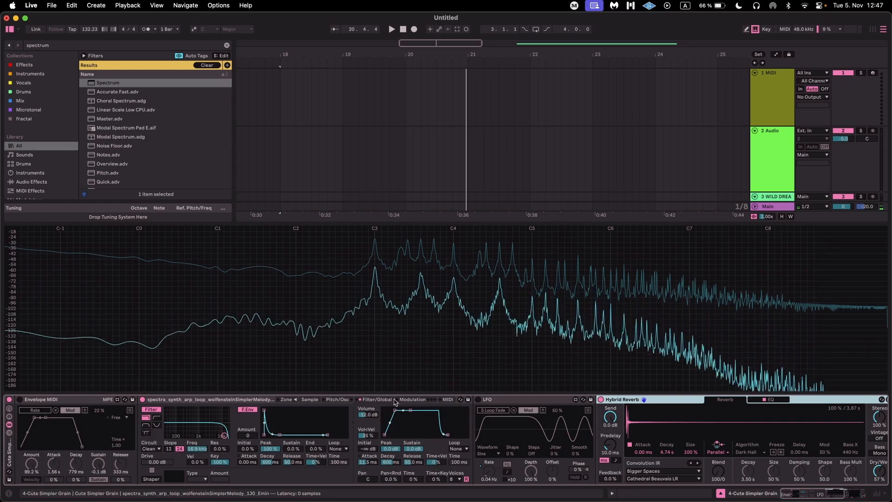
click(336, 400)
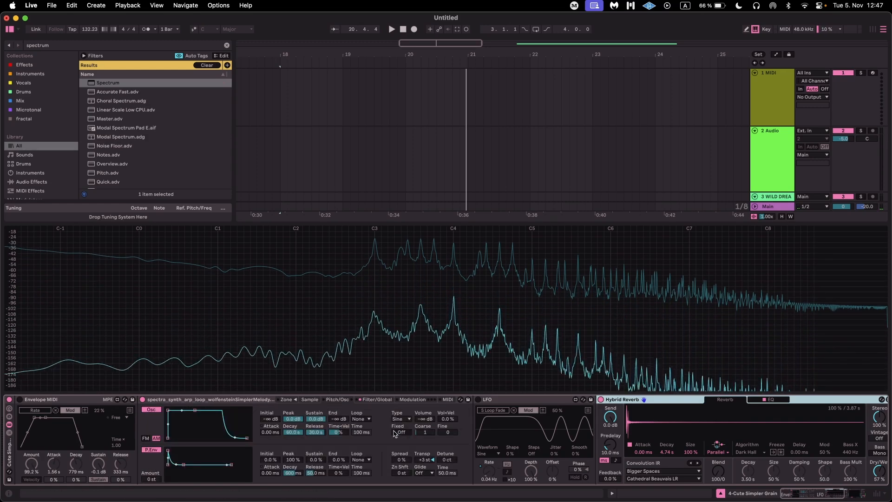
drag(417, 418, 417, 404)
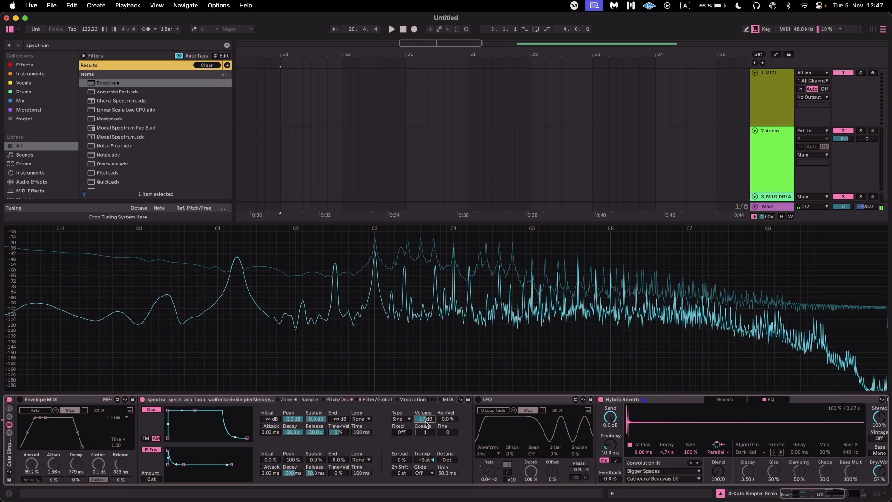
drag(447, 432, 451, 383)
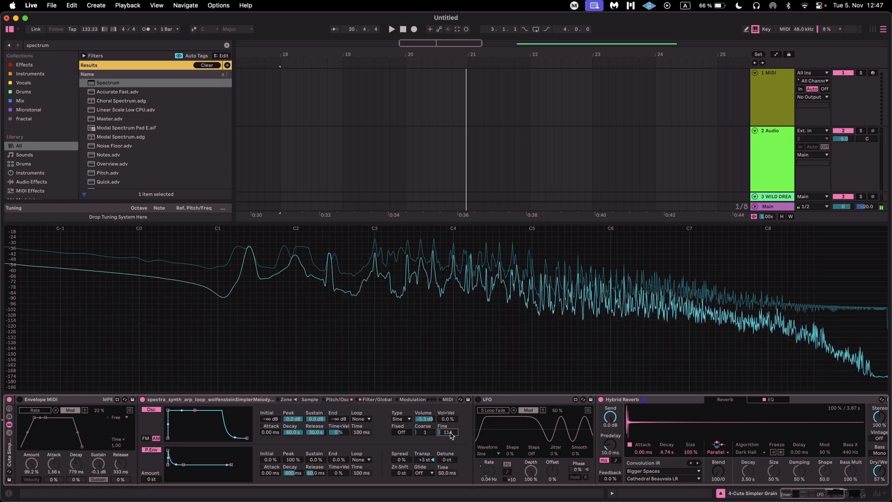
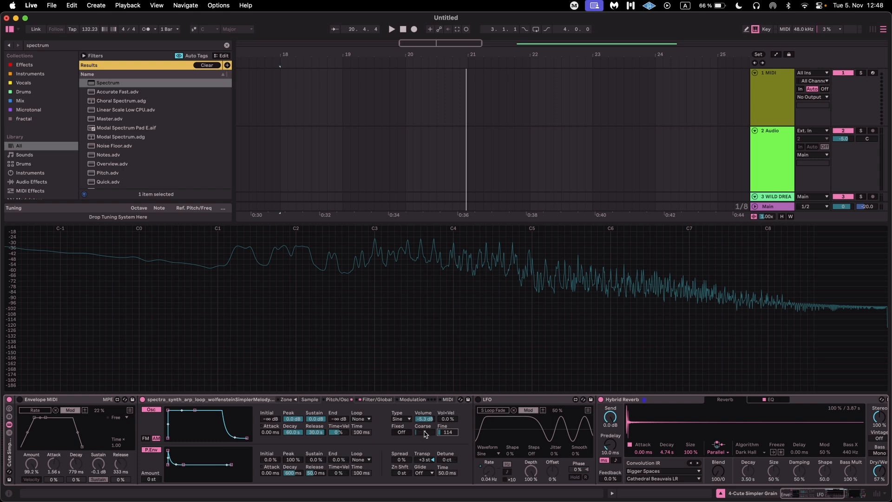
Sweep the AM oscillator's Coarse ratio between 0.5 and 38, ending at 3.
click(425, 432)
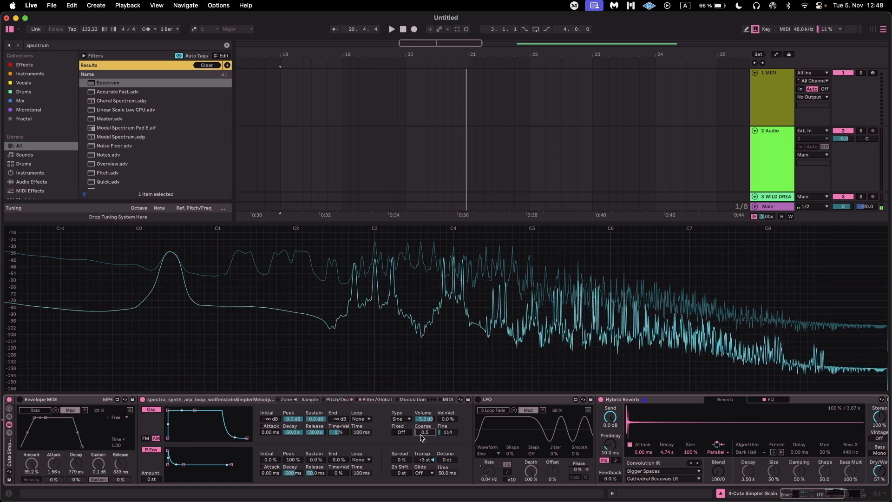
text(4)
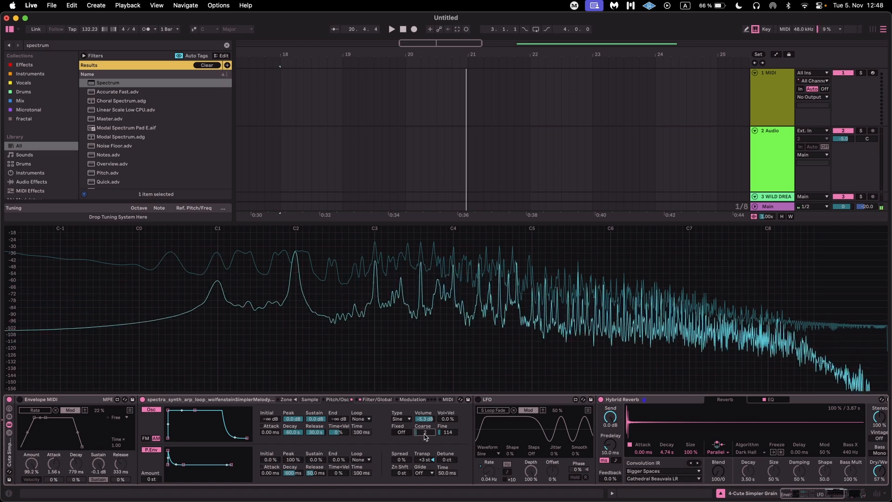
key(Up)
key(Up)
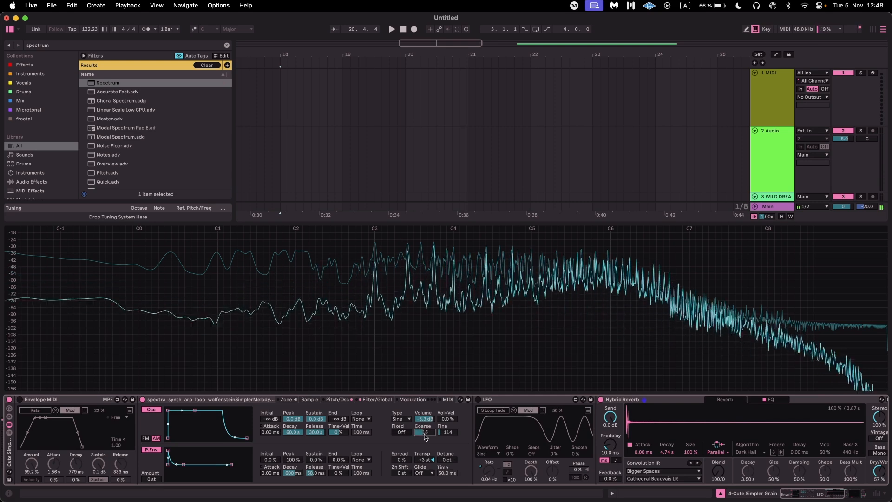
text(19)
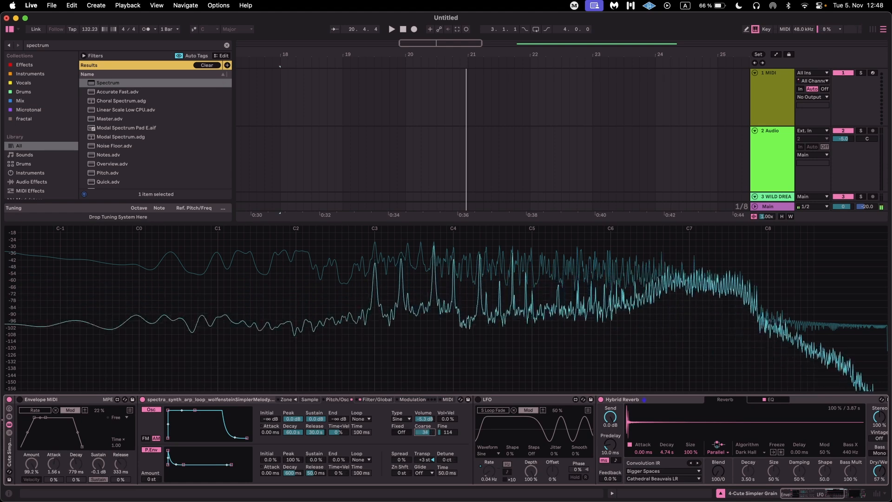
key(Down)
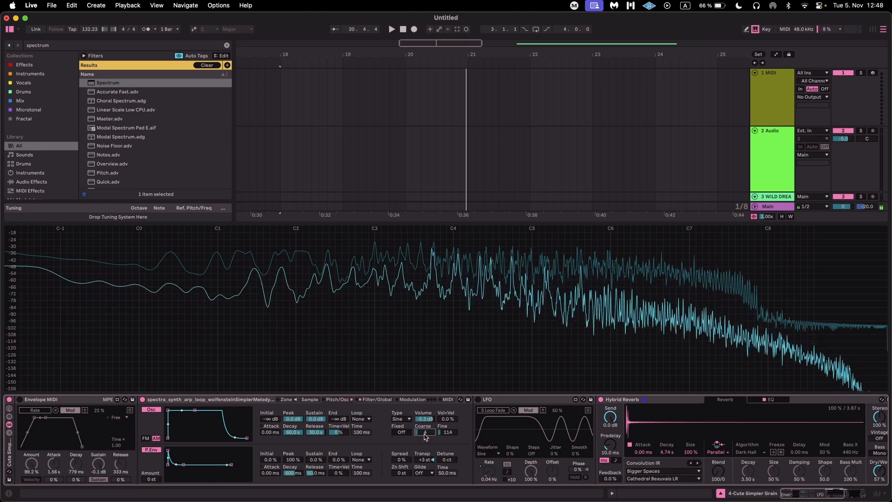
Try several Fine tuning values on the AM oscillator, including 151 and 94, ending at 126.
click(448, 432)
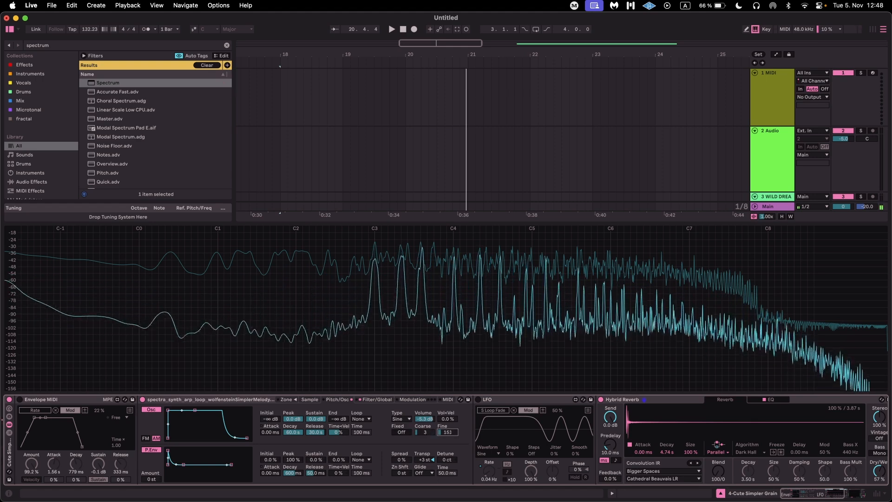
drag(448, 432, 448, 441)
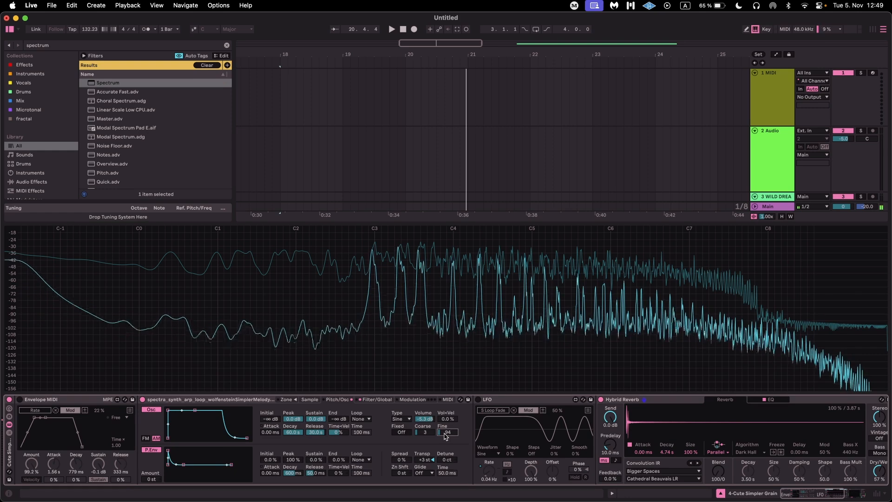
scroll(446, 435, up, 3)
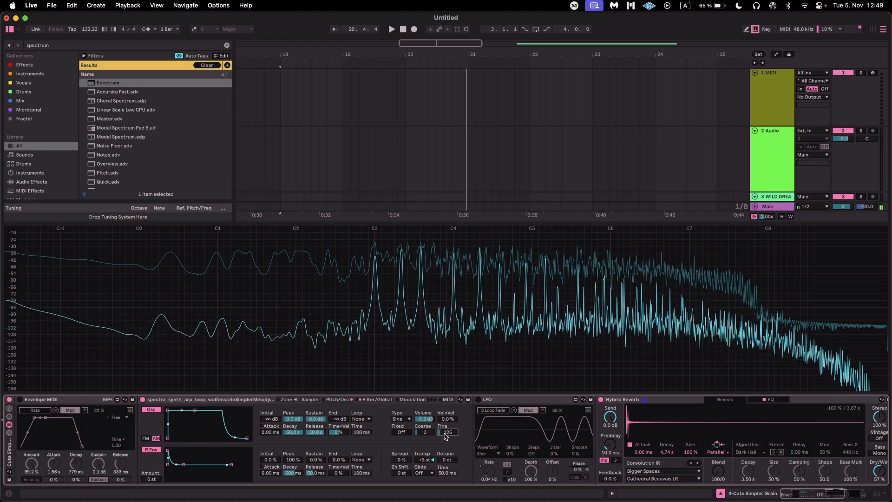
Switch the Sampler oscillator from AM to FM, with Coarse set to 1 and its volume to -26 dB.
click(425, 433)
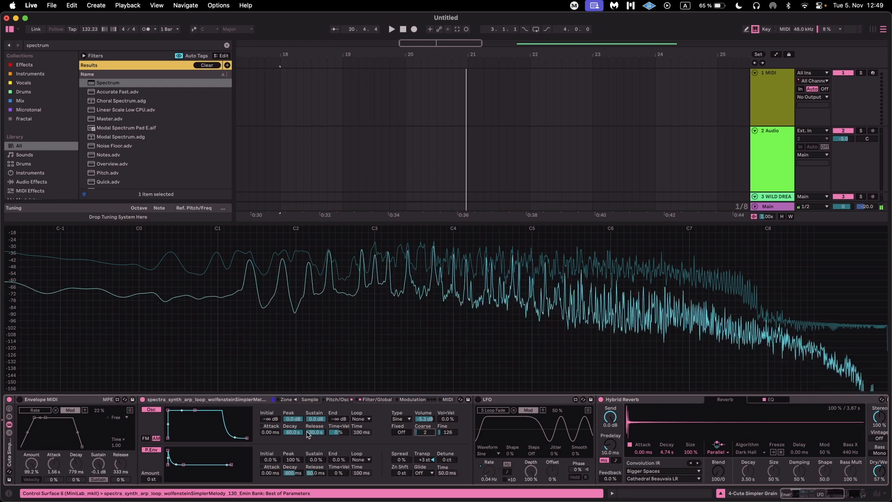
click(147, 439)
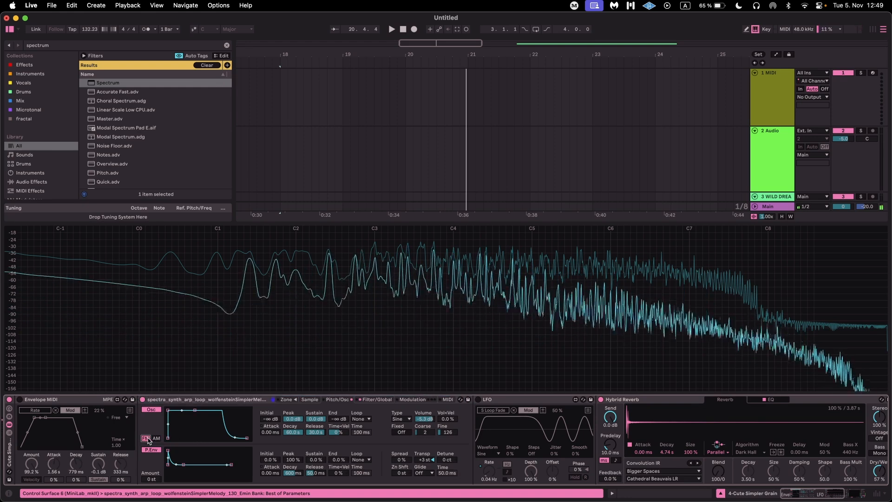
click(423, 433)
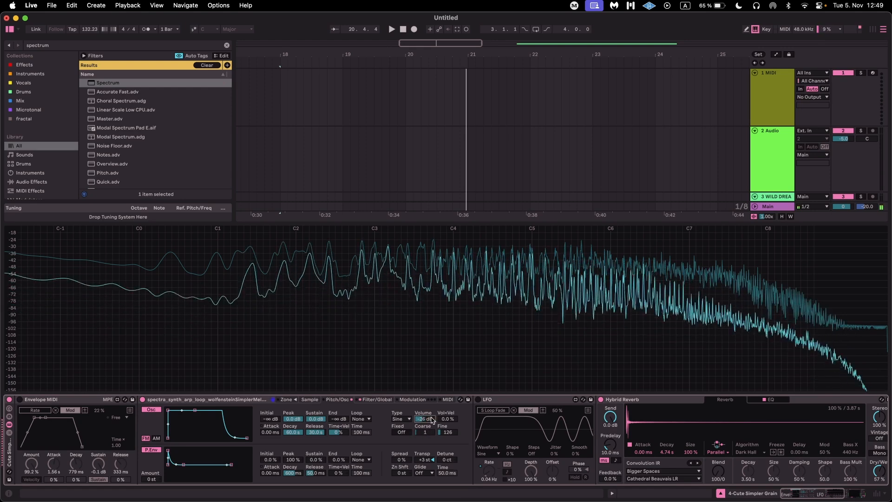
Try the Sw 3 waveform on the FM oscillator, ending with the type set to Sq 3.
click(393, 419)
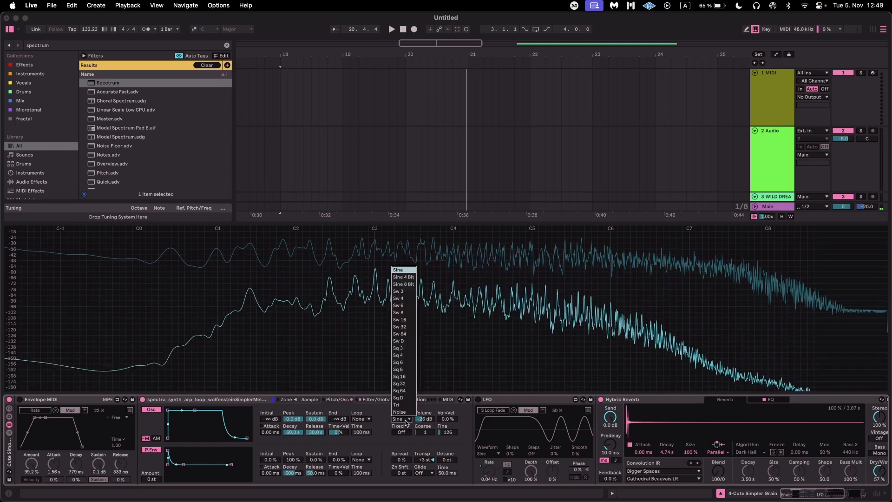
click(399, 291)
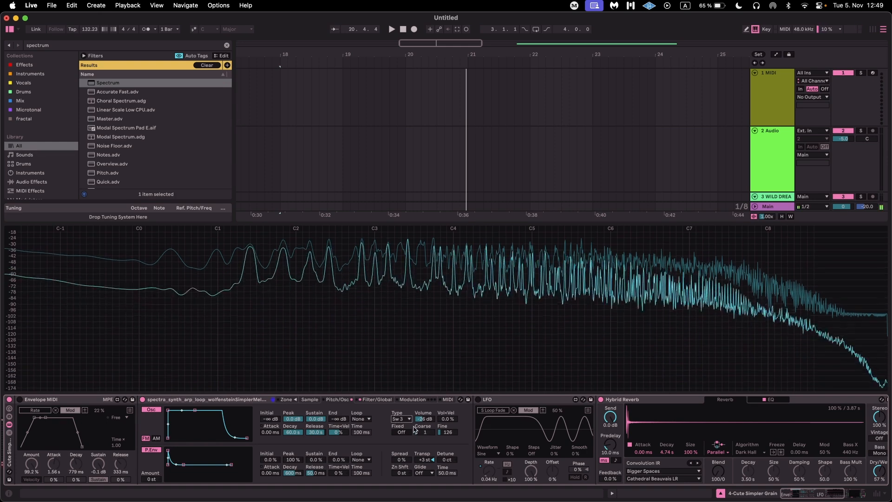
click(401, 418)
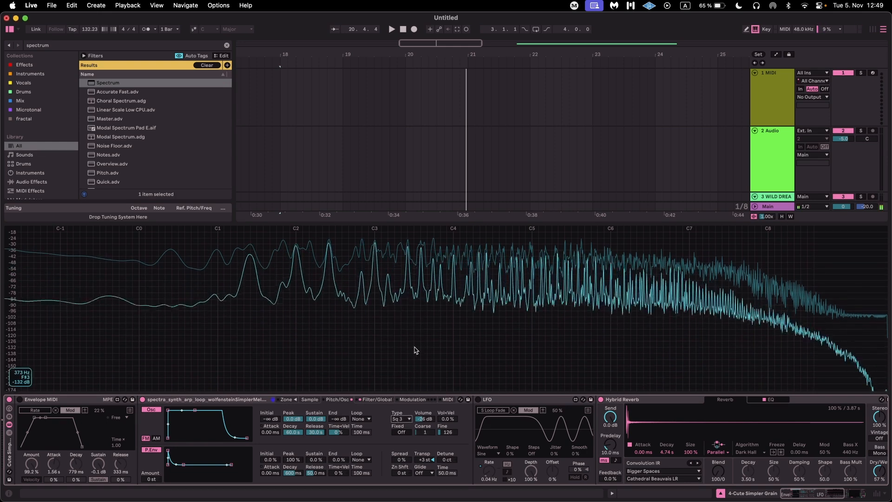
click(407, 418)
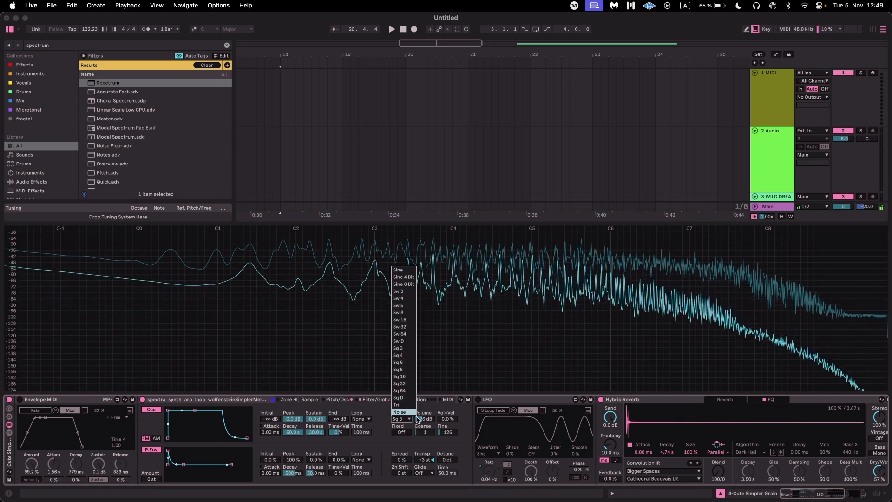
click(406, 447)
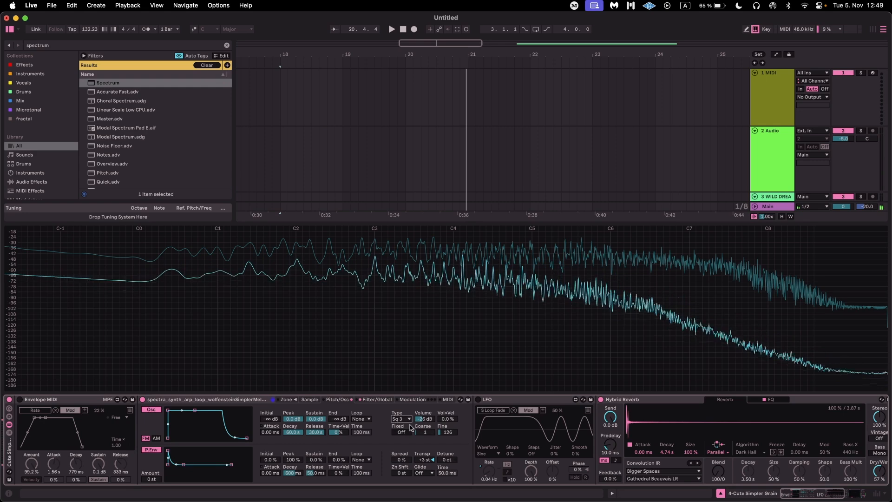
key(z)
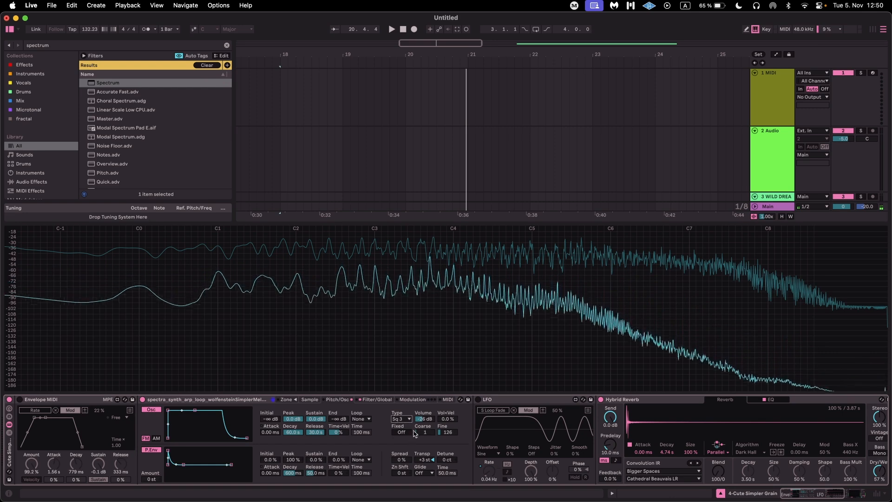
Try the FM oscillator's fixed frequency mode at 804 Hz and turn it off again.
click(409, 432)
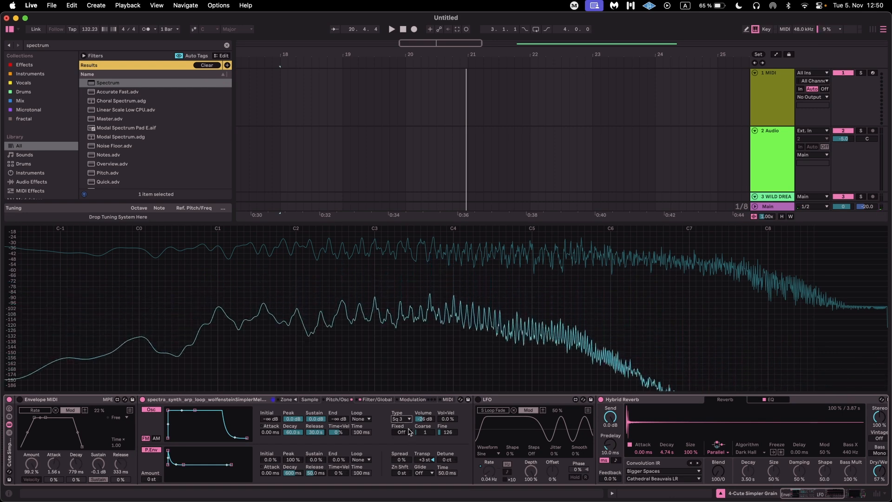
click(422, 432)
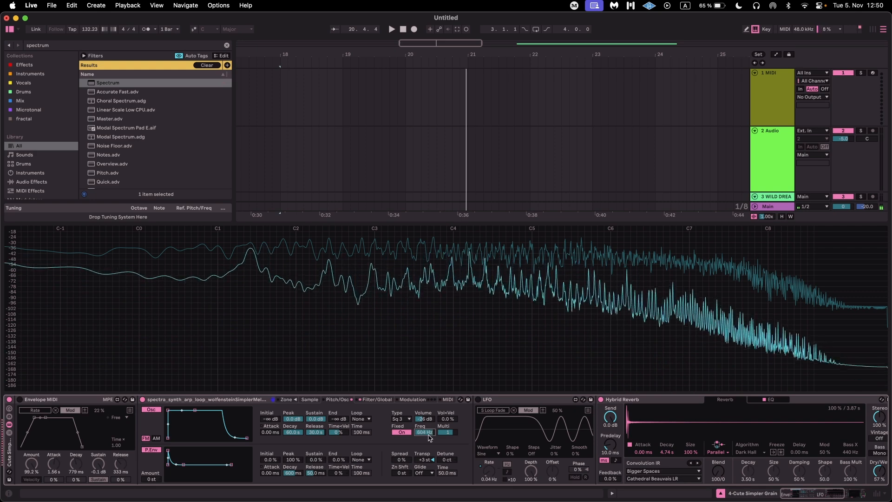
click(410, 433)
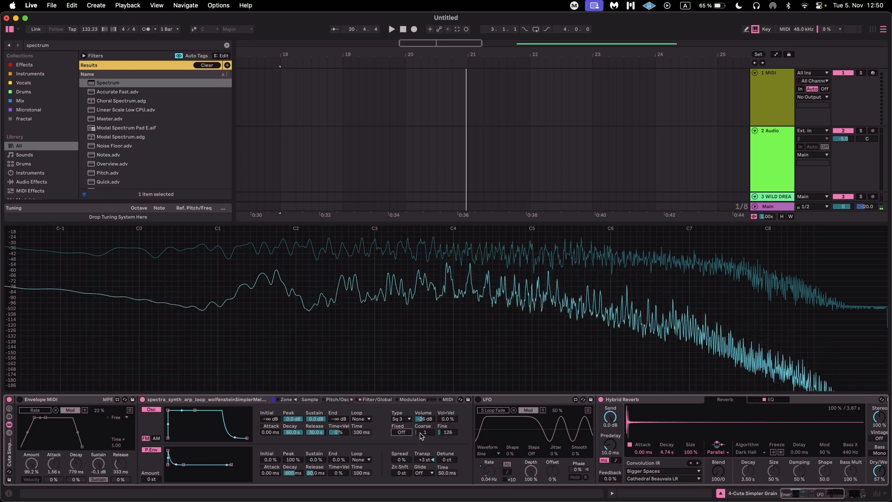
Set the FM oscillator's Coarse ratio to 5 and sweep its Fine tuning up to 297 and back to 159.
click(432, 434)
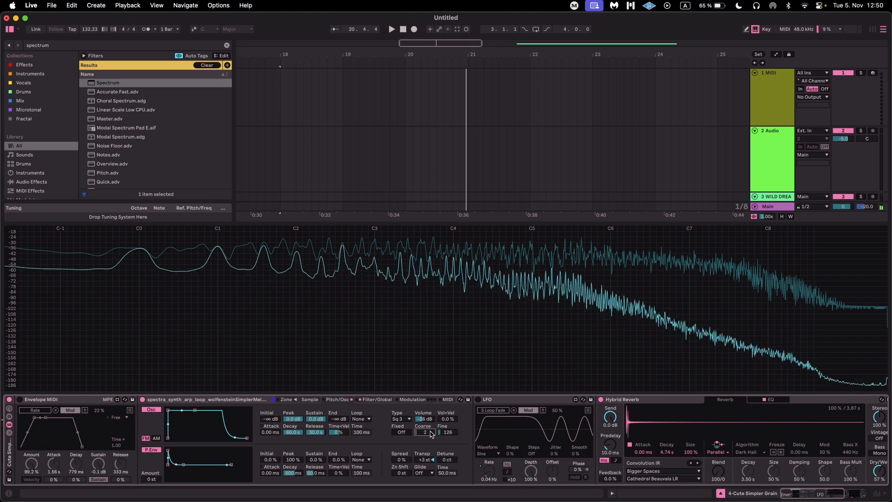
click(441, 431)
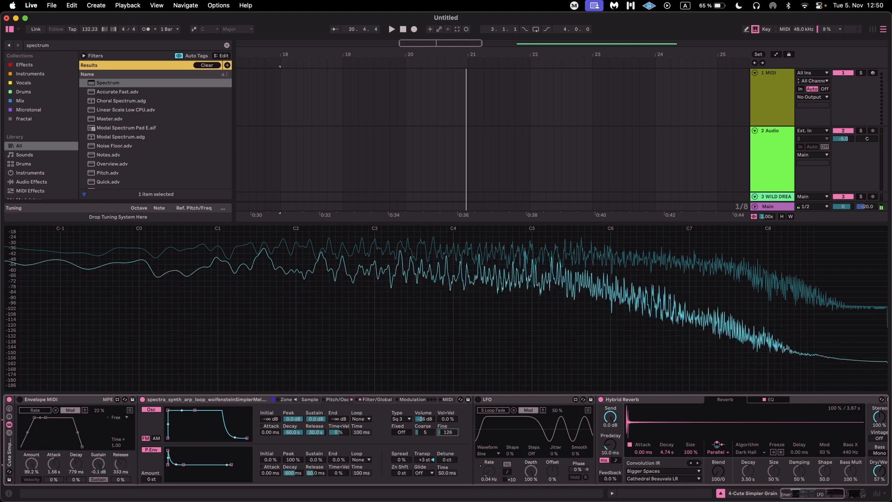
drag(442, 431, 442, 409)
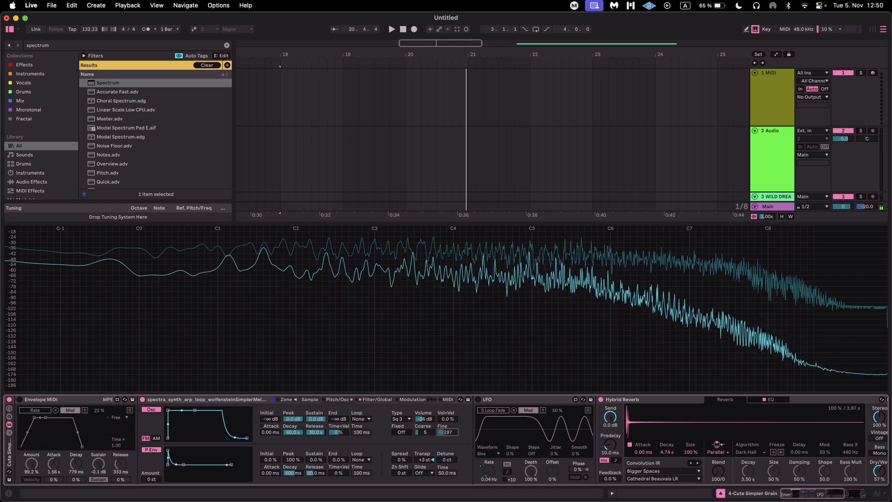
click(453, 432)
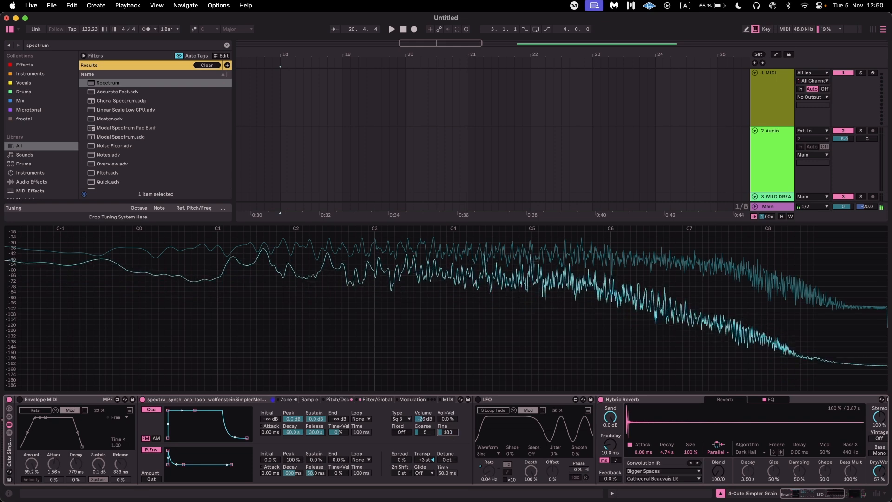
key(z)
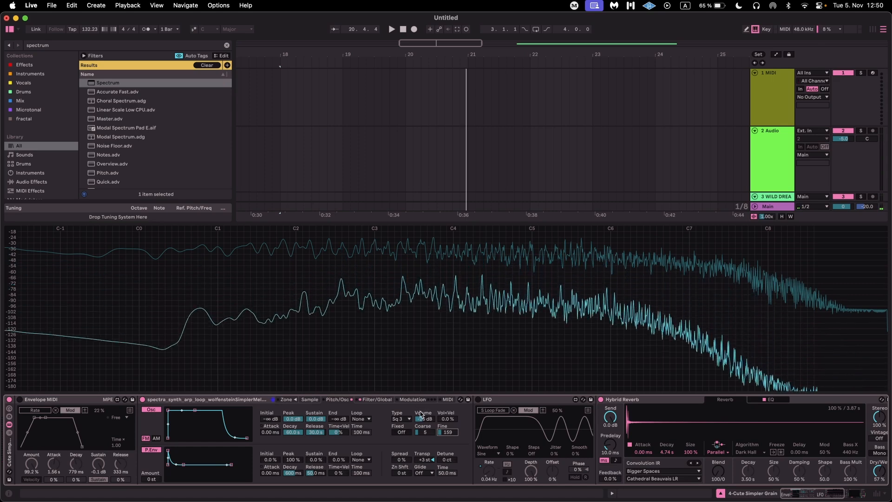
Change the FM oscillator's type to Noise and set Coarse to 1 and Fine to 119.
click(407, 419)
click(407, 412)
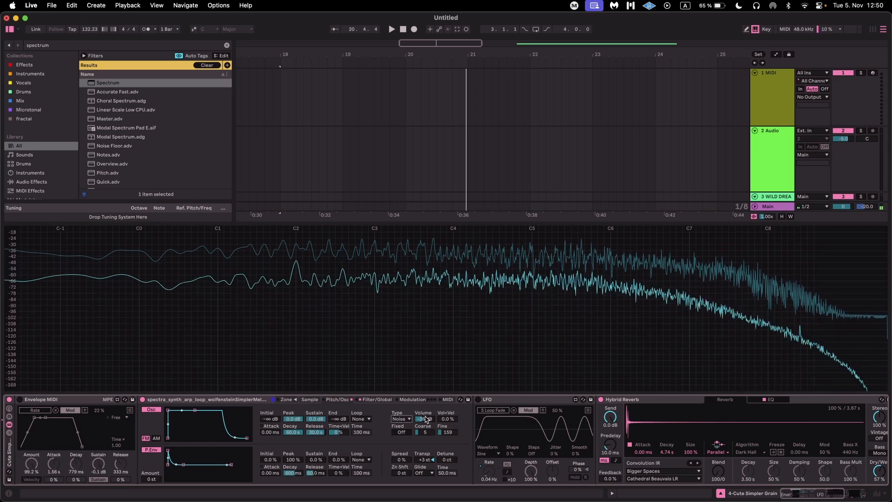
click(405, 432)
click(405, 433)
drag(425, 432, 425, 432)
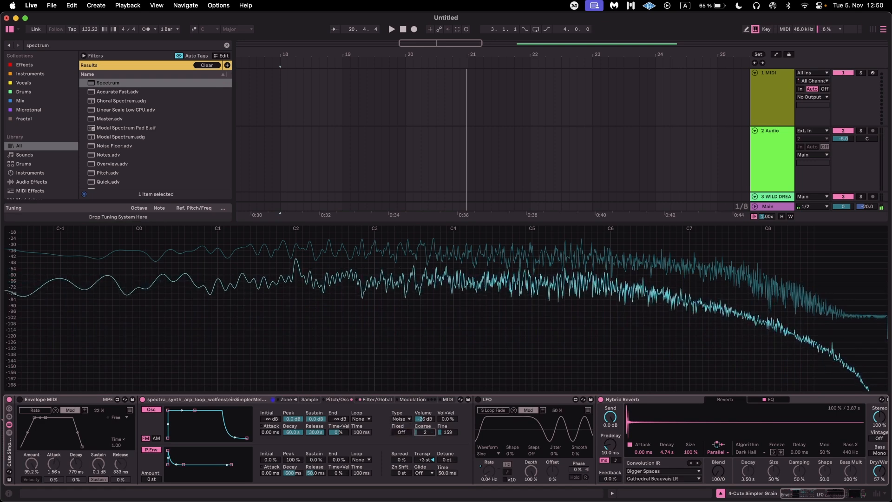
drag(447, 432, 417, 432)
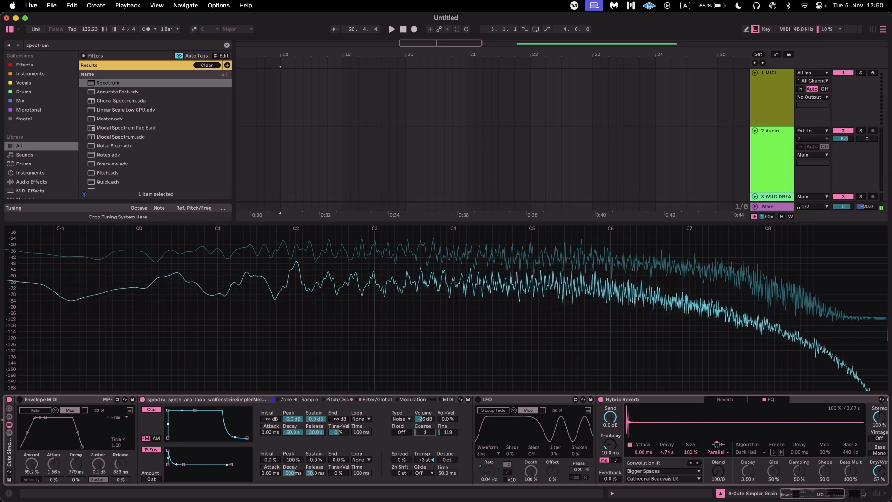
Switch the Sampler oscillator to AM, raise its volume to -3.4 dB, and set Fine to 124.
drag(423, 418, 426, 424)
click(156, 438)
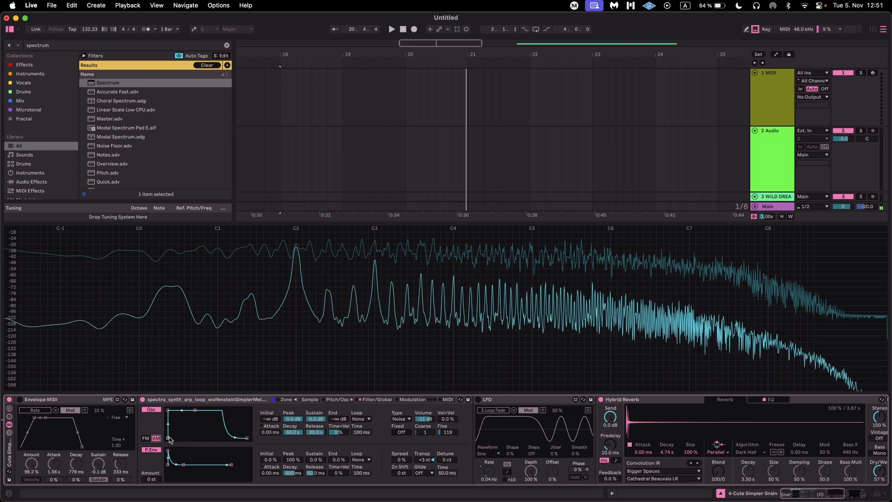
drag(424, 419, 423, 414)
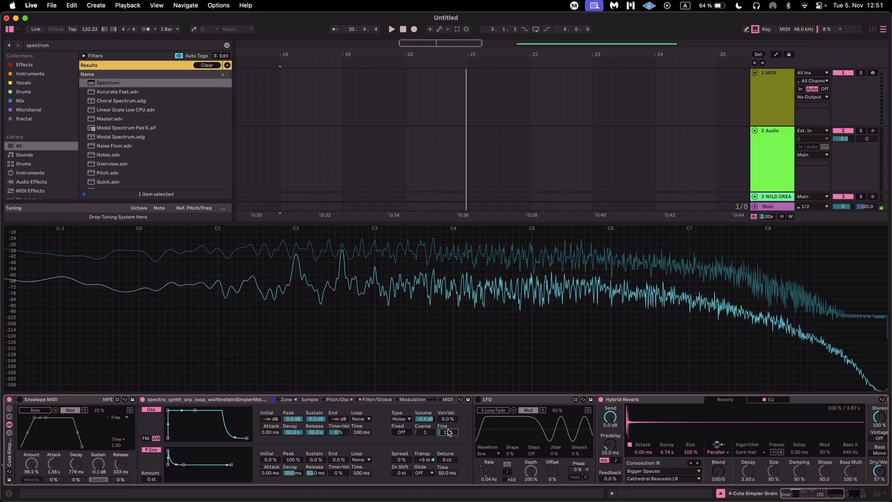
key(z)
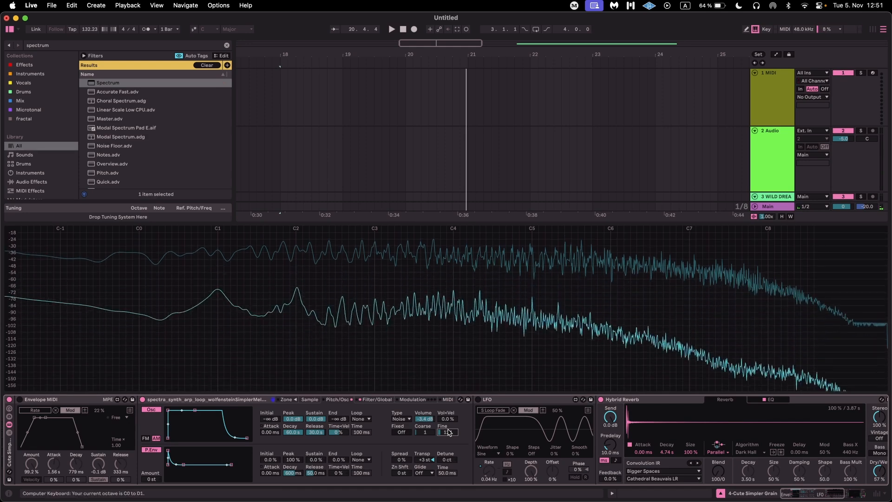
key(x)
key(a)
Try the AM oscillator's Coarse ratio at 0.125, 21 and 16 while shifting the computer keyboard octave.
click(424, 433)
text(25)
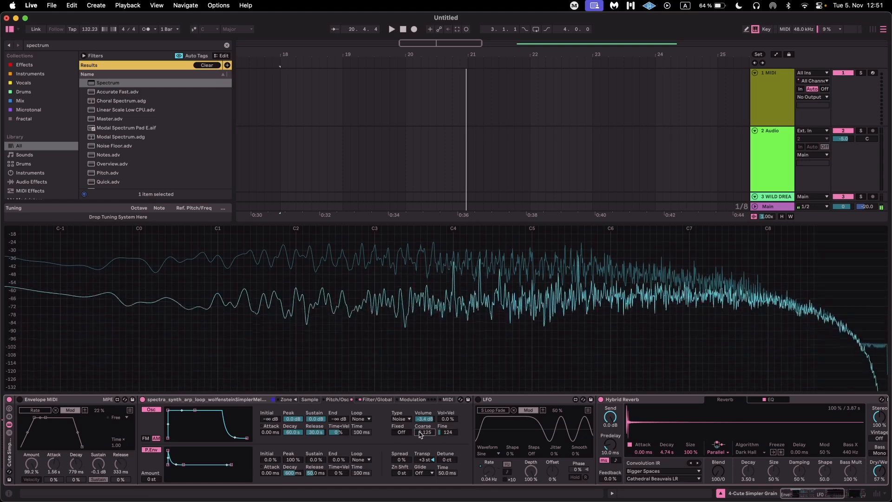
key(z)
key(z)
key(z)
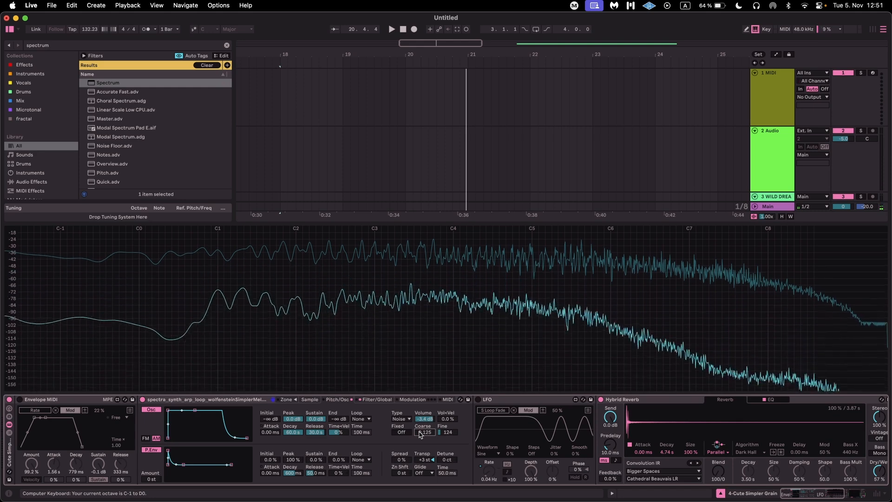
key(x)
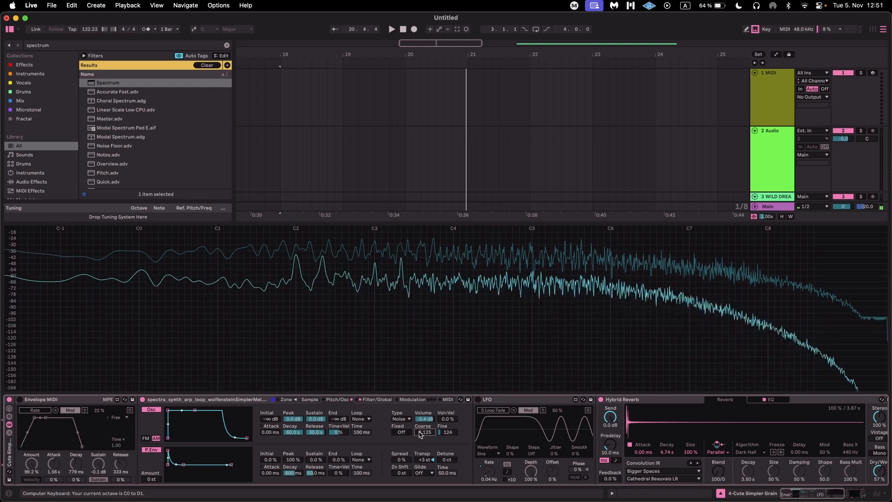
drag(421, 434, 420, 427)
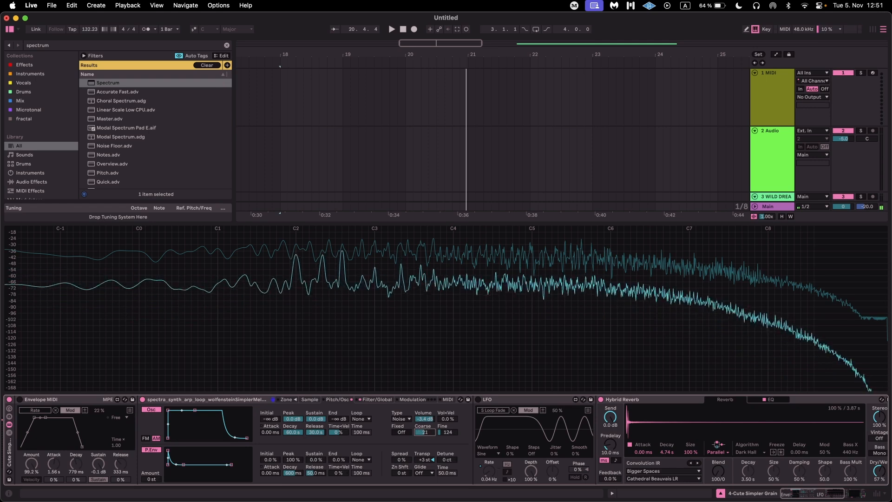
drag(421, 434, 421, 437)
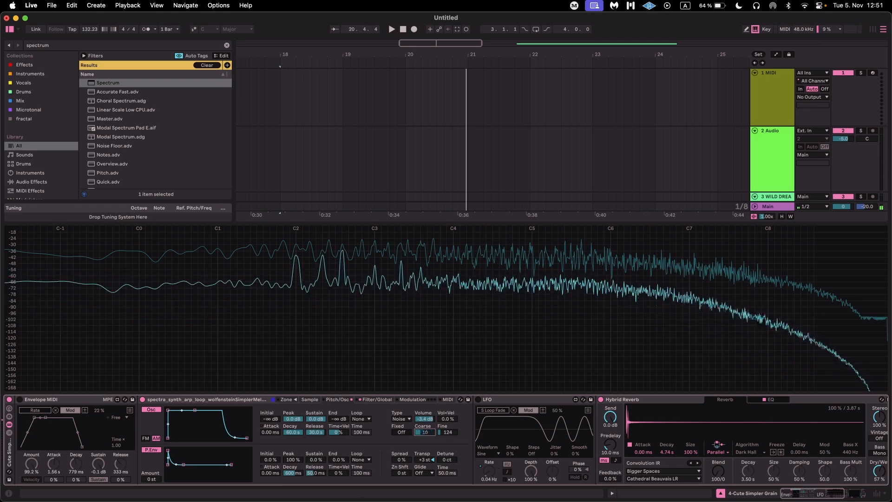
Set Fine to 297, then enable the oscillator's fixed frequency mode at 19.8 Hz with Multi at 0.01.
click(448, 432)
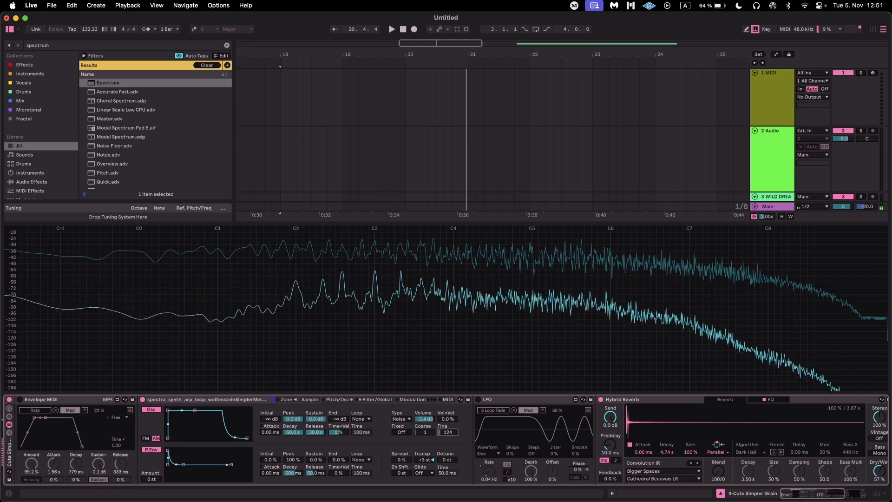
drag(448, 432, 447, 427)
click(402, 432)
click(425, 432)
drag(425, 432, 425, 460)
drag(447, 432, 447, 460)
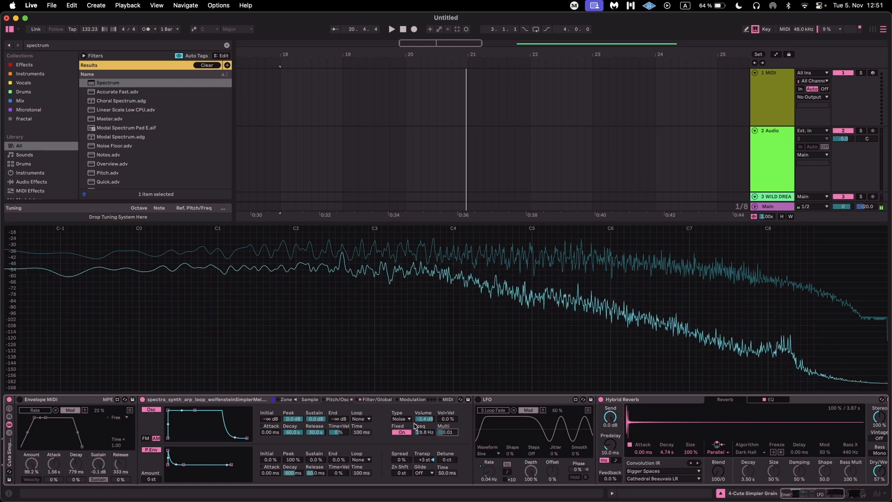
Change the oscillator's waveform type to Sw D and raise its fixed frequency to 129 Hz.
click(405, 420)
click(409, 337)
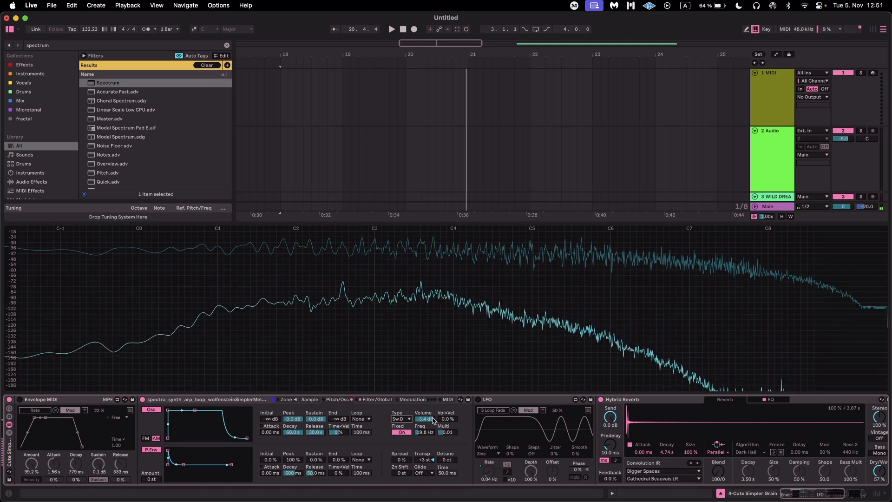
drag(419, 433, 419, 414)
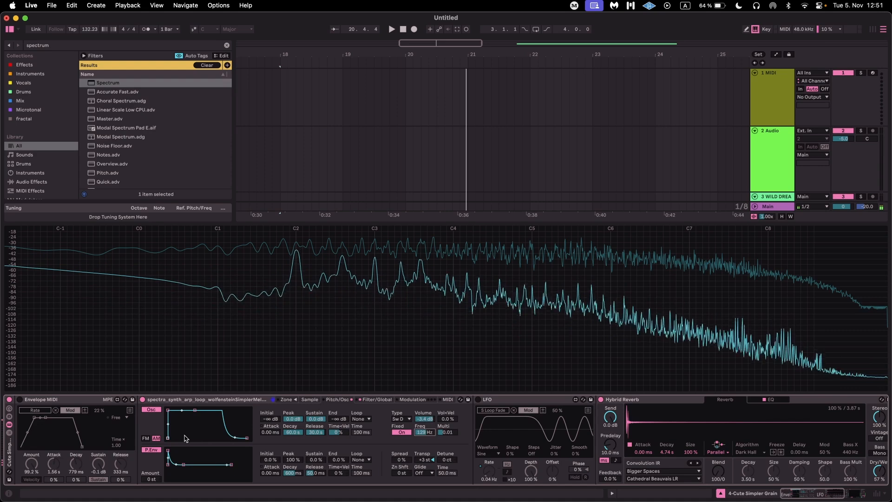
Switch the oscillator to FM and lower its fixed frequency to 10 Hz, trying Multi at 10, 0.01 and 0.1.
click(147, 438)
mouse_move(427, 433)
mouse_down()
mouse_move(427, 448)
mouse_move(413, 436)
mouse_up()
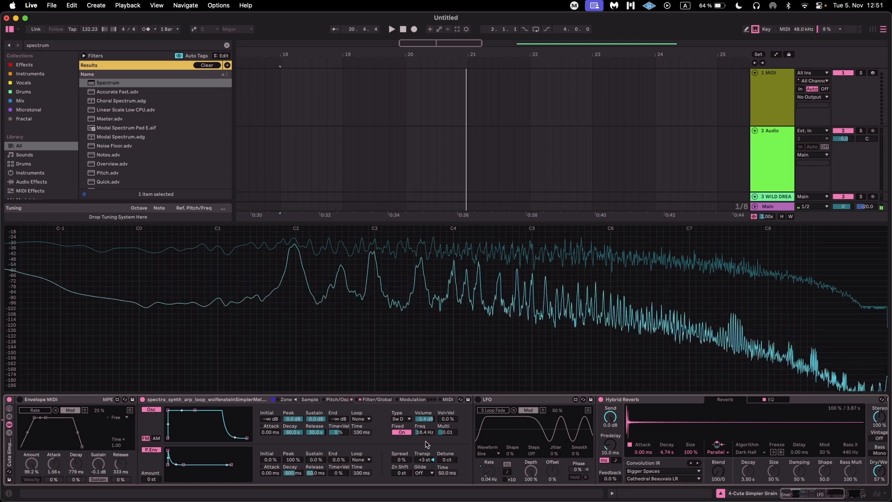
mouse_move(445, 433)
mouse_down()
mouse_move(446, 442)
mouse_move(442, 424)
mouse_up()
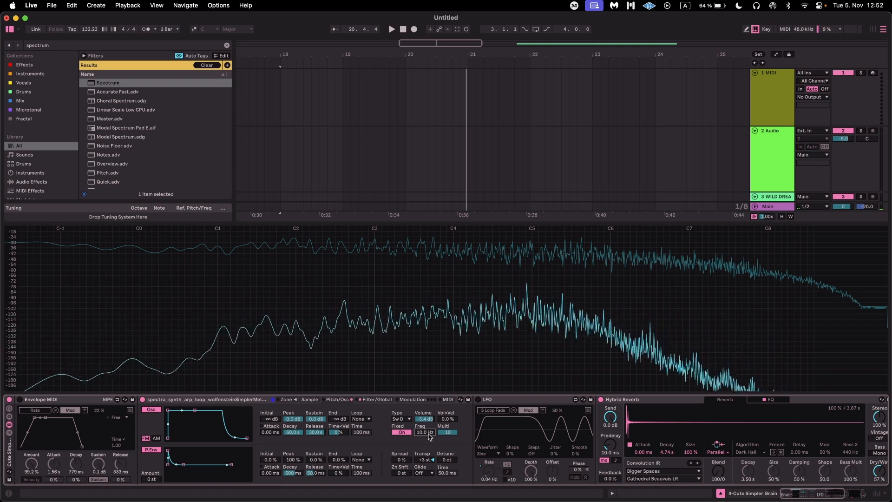
mouse_move(445, 435)
mouse_down()
mouse_move(445, 451)
mouse_move(457, 434)
mouse_up()
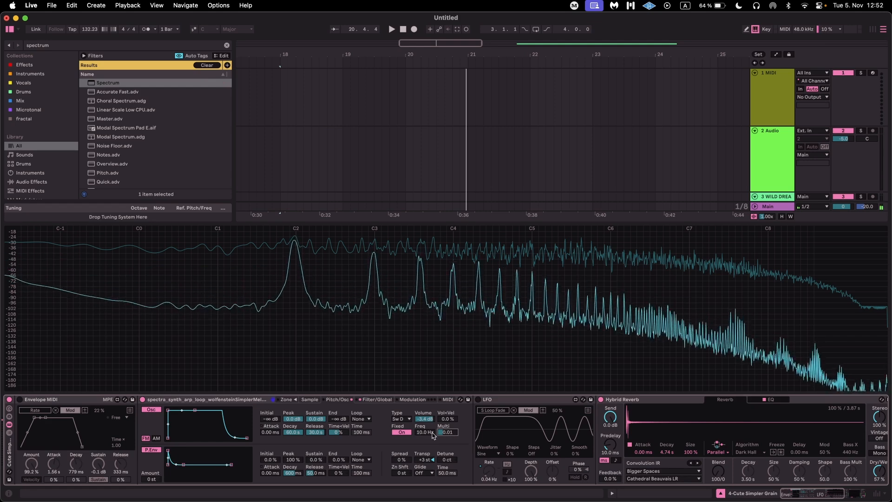
drag(443, 434, 444, 429)
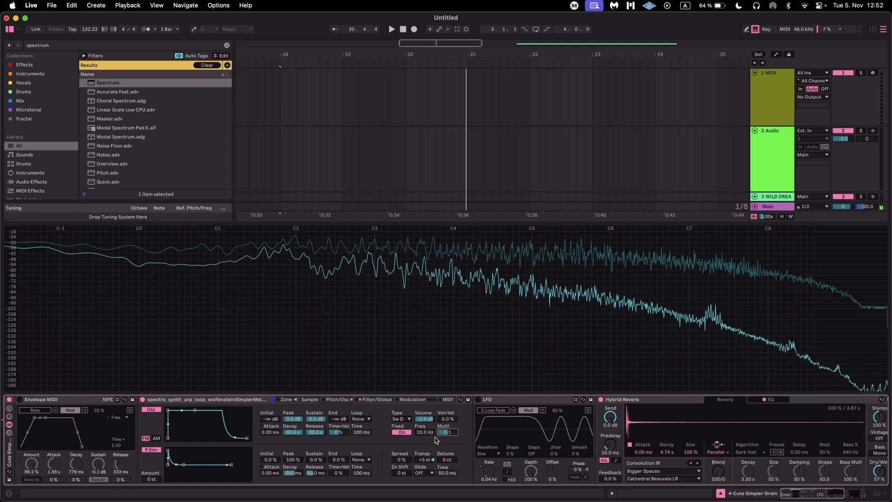
Set the oscillator's Multi to 10 and raise its fixed frequency to 316 Hz.
text(10)
key(Return)
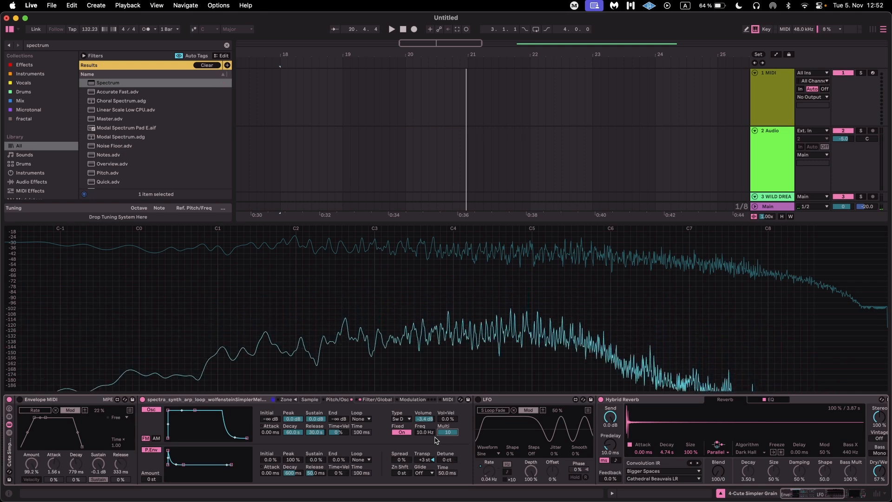
drag(423, 432, 424, 388)
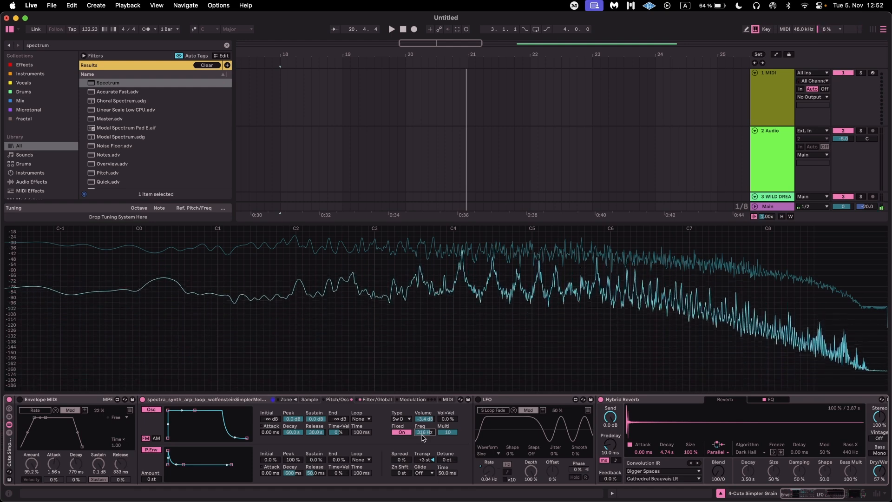
Set Hybrid Reverb to 100% dry/wet, 20 s convolution decay and 148% stereo, trying a larger size before resetting it to 100%.
drag(880, 471, 880, 437)
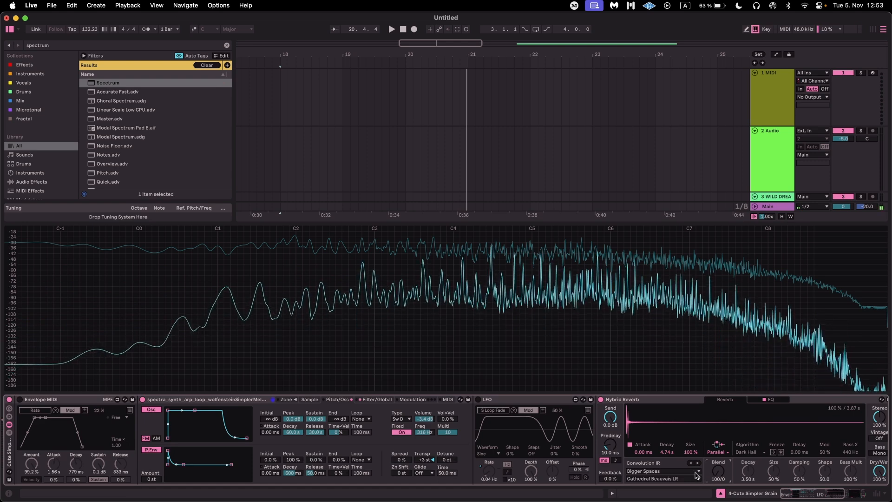
drag(667, 452, 667, 409)
drag(696, 457, 695, 418)
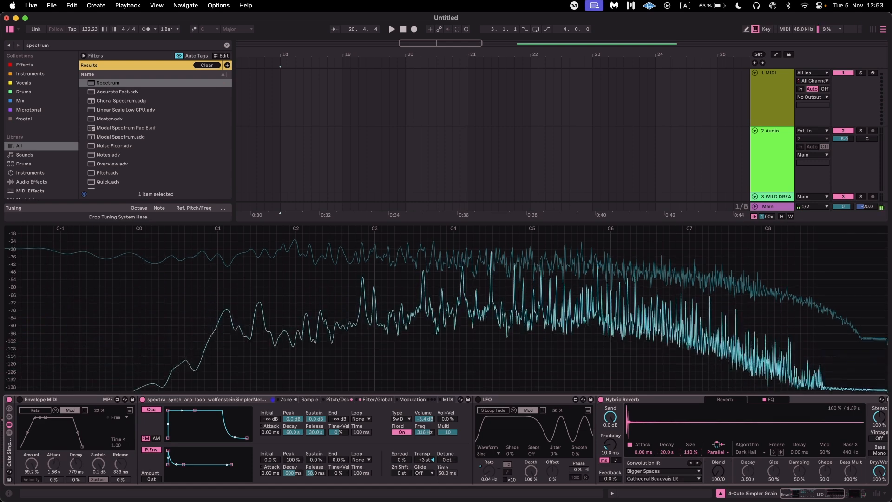
double_click(695, 455)
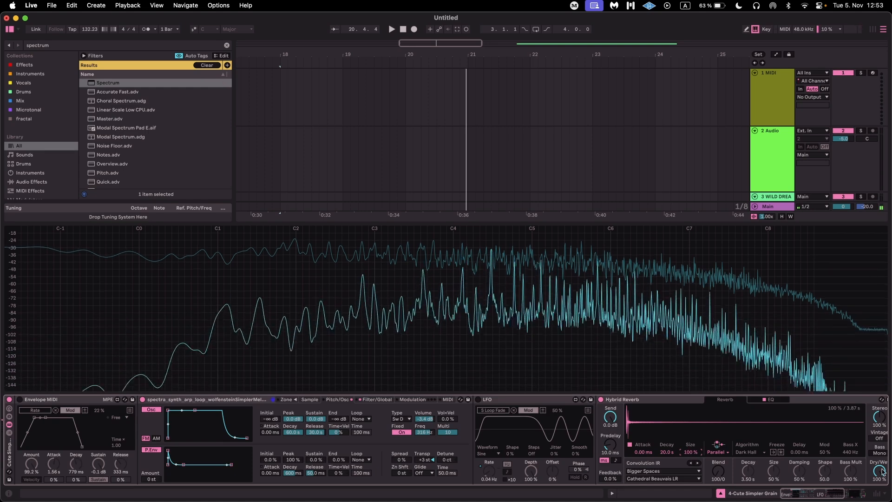
drag(878, 419, 878, 420)
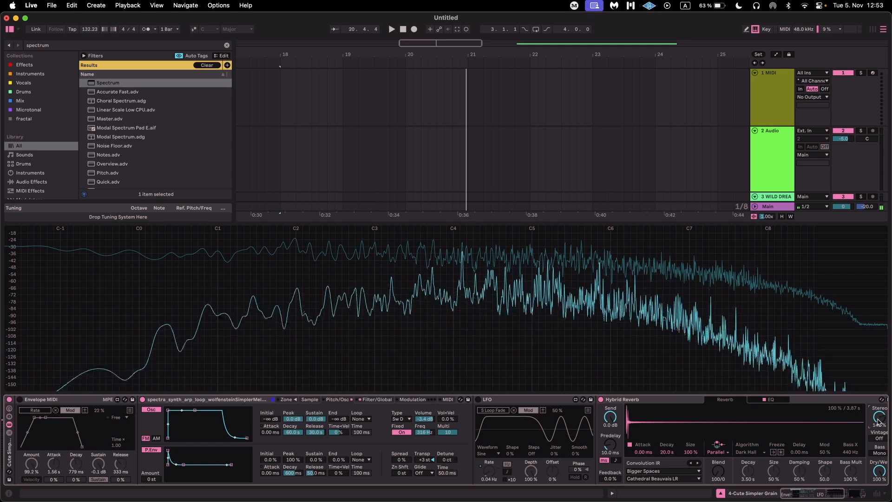
Lower Hybrid Reverb to 39% dry/wet and 4.93 s decay while temporarily switching off the oscillator's fixed frequency mode.
click(403, 432)
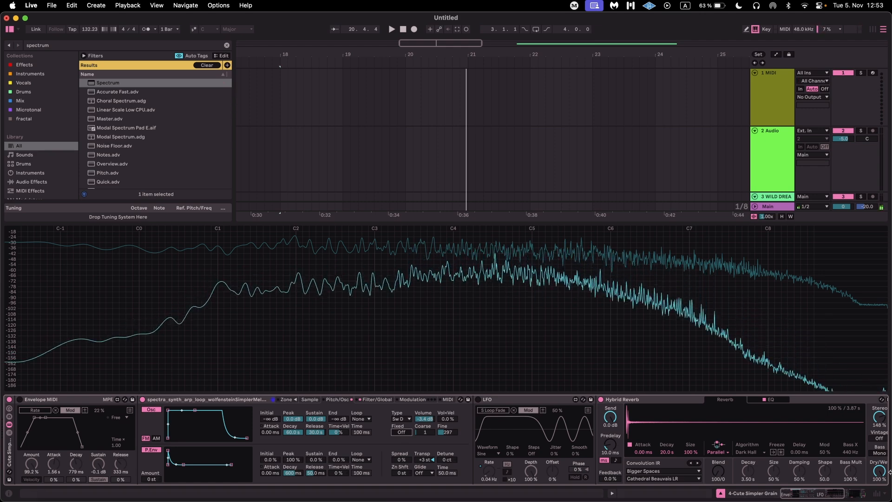
drag(889, 472, 889, 501)
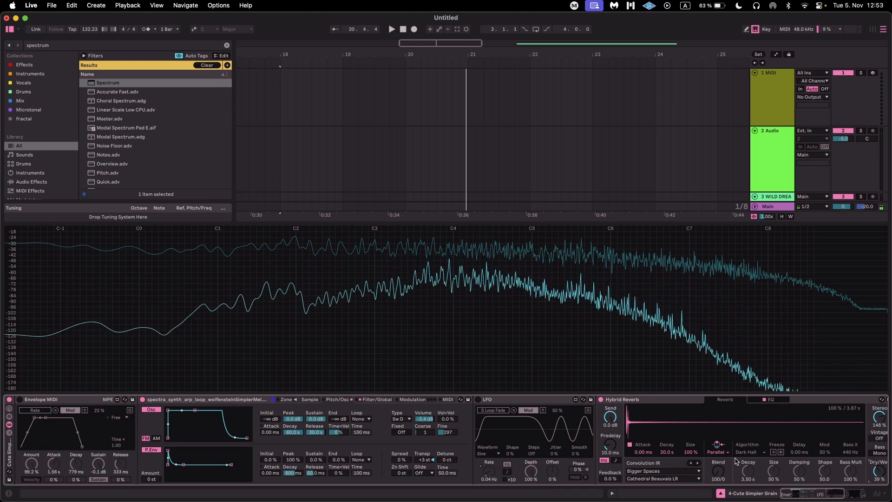
drag(664, 452, 662, 455)
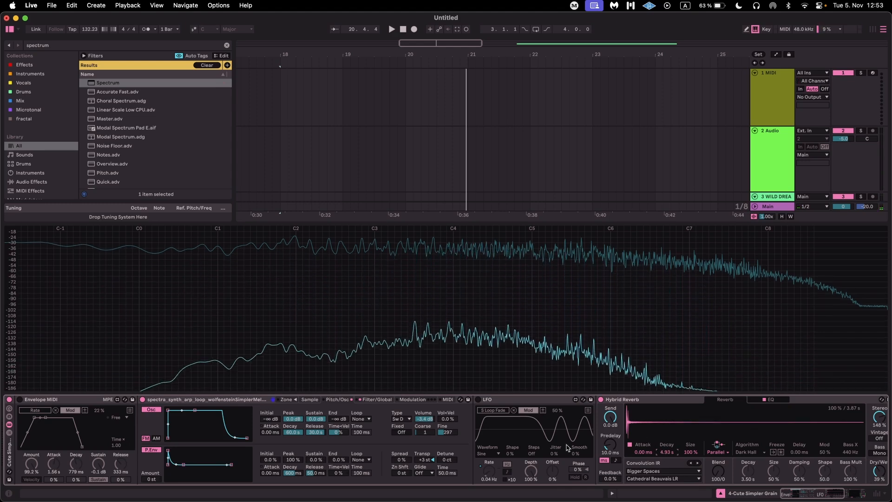
click(411, 432)
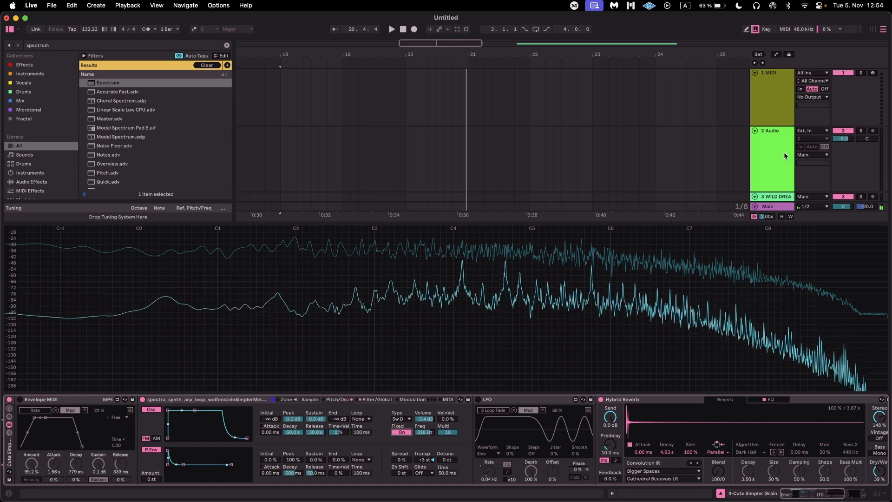
Record a MIDI clip on the Cute Simpler Grain track from bar 18 to about bar 21.
key(shift+Tab)
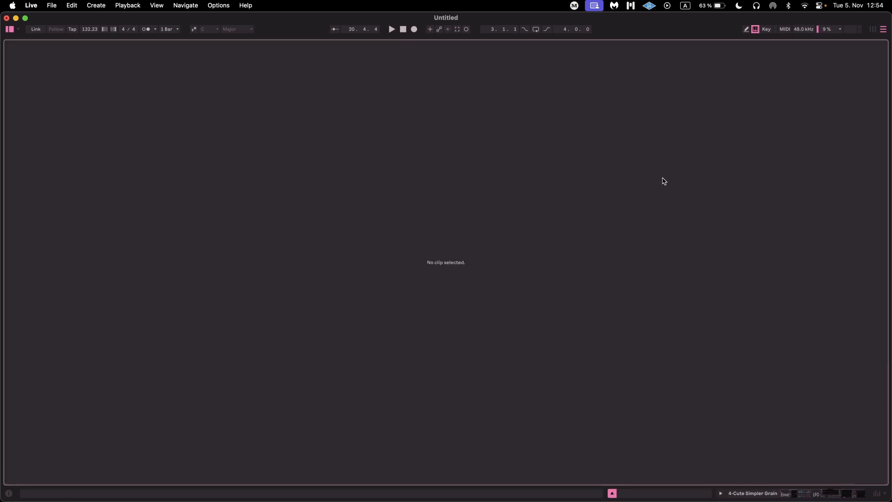
key(shift+Tab)
scroll(621, 117, down, 2)
scroll(621, 118, left, 1)
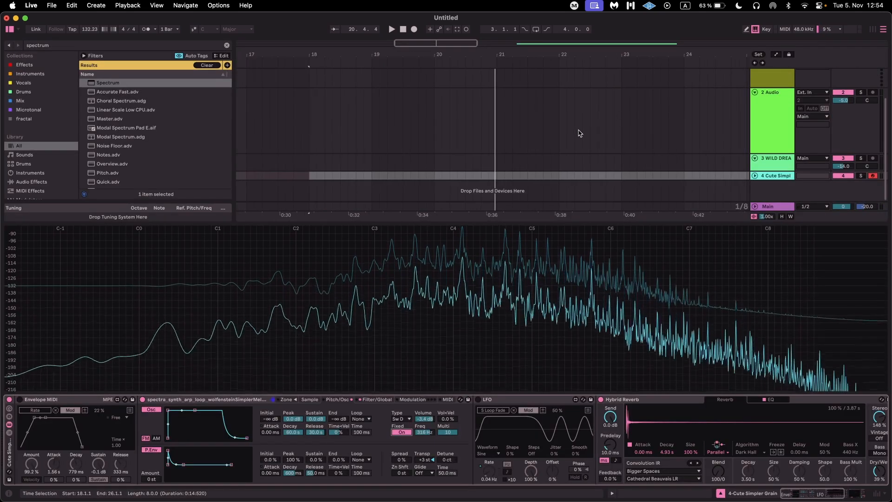
key(F9)
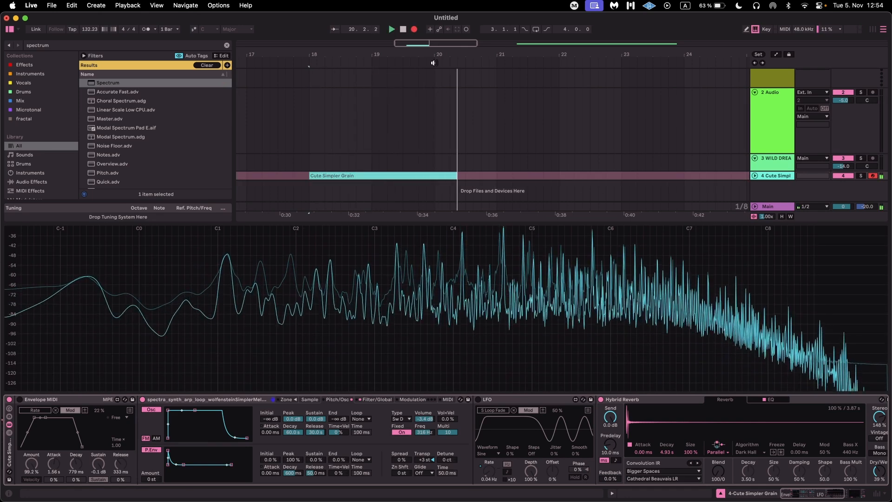
key(space)
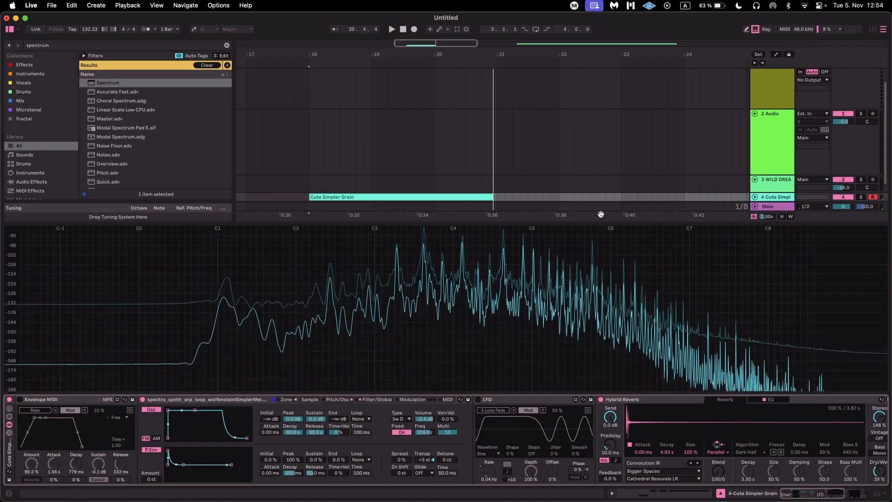
Collapse the enlarged Spectrum display and unfold the Cute Simpler Grain track in the arrangement.
scroll(751, 483, right, 10)
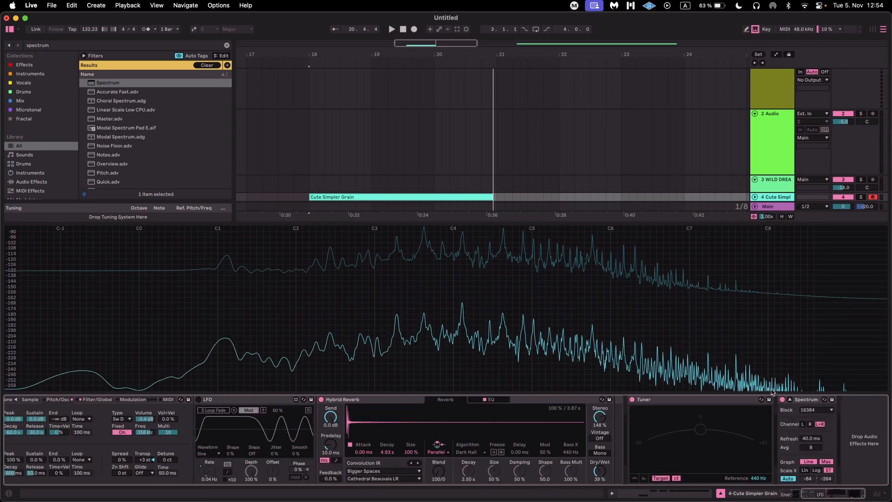
click(789, 399)
click(754, 214)
Duplicate the Cute Simpler Grain track, then freeze and flatten the copy to audio.
key(super+d)
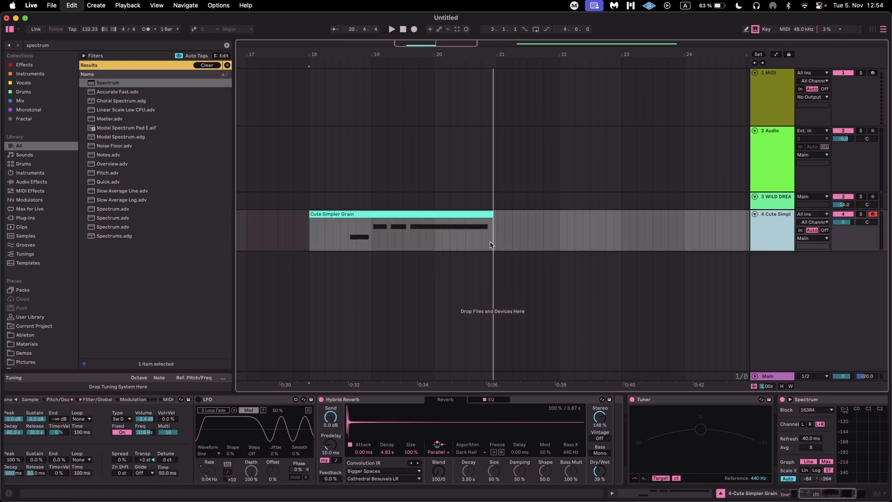
right_click(781, 268)
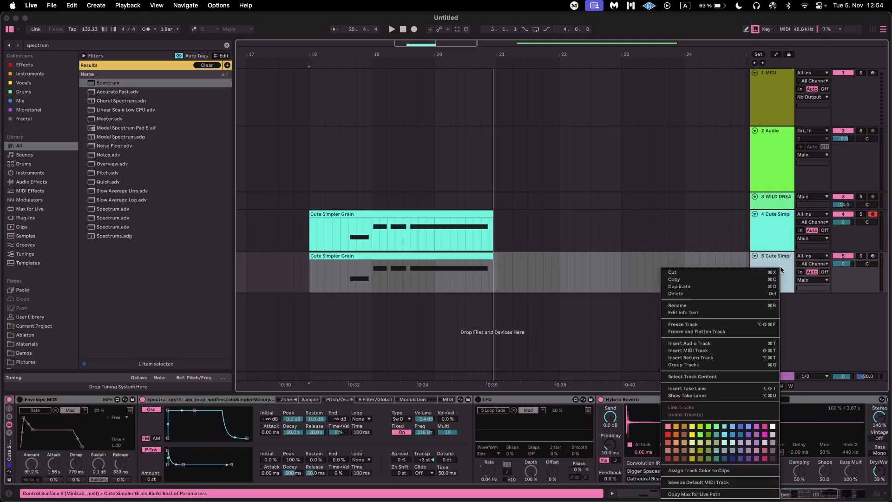
click(741, 333)
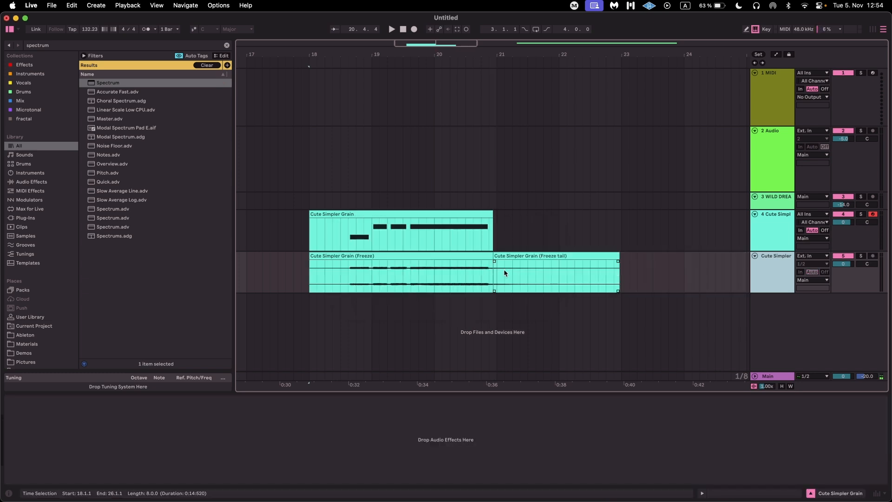
Move the flattened Cute Simpler Grain (Freeze) clip about two and a half bars later, over its freeze tail.
drag(476, 255, 623, 263)
click(556, 272)
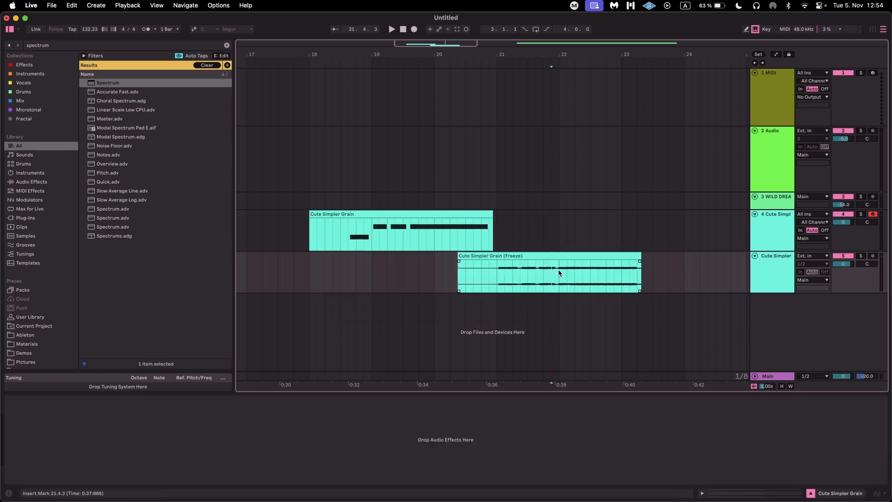
Split the flattened Cute Simpler Grain (Freeze) clip at bar 22, move the second part to 22.3.1 and play it.
key(super+e)
drag(596, 268, 628, 268)
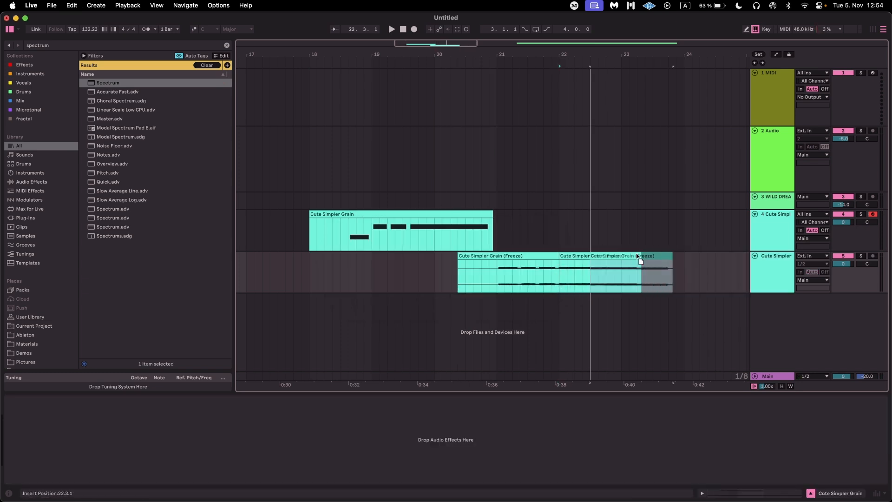
key(space)
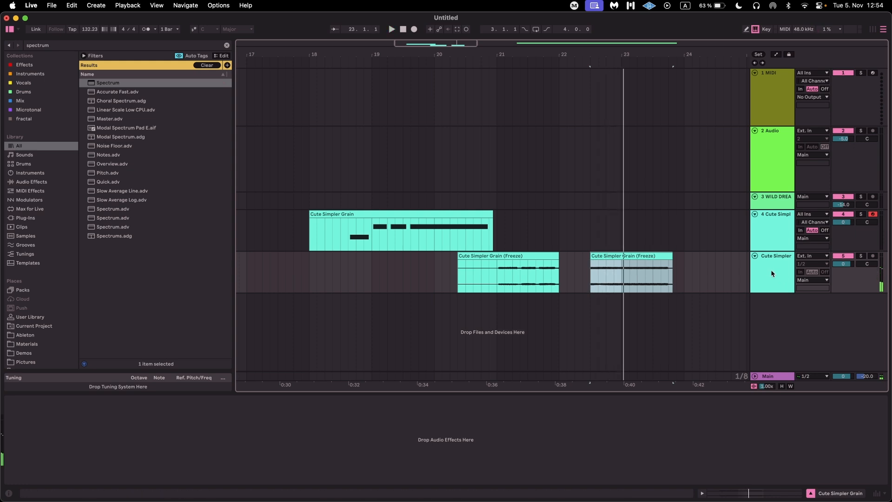
Insert a new MIDI track below the flattened track and load the split-off sustained clip into Simpler on it.
click(770, 273)
key(super+shift+t)
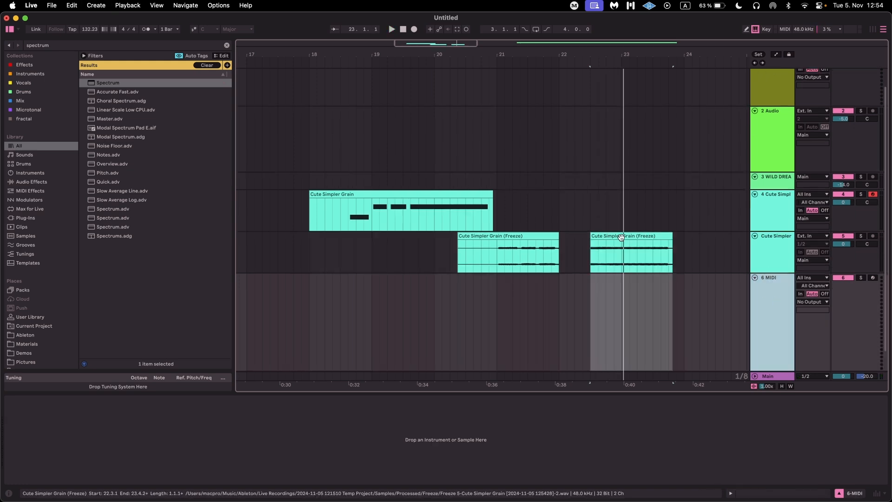
drag(615, 232, 575, 418)
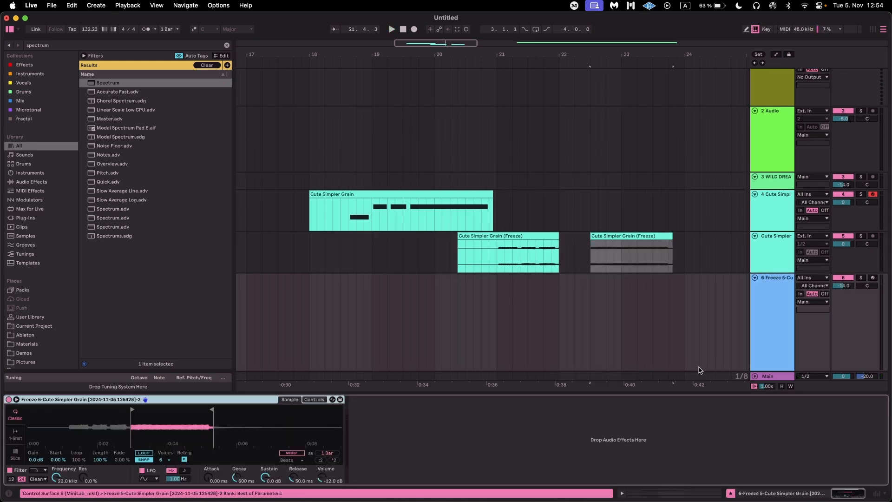
Arm the new Simpler track, set Gain to 16 dB and Attack to 27.6 ms, and play test notes.
click(873, 278)
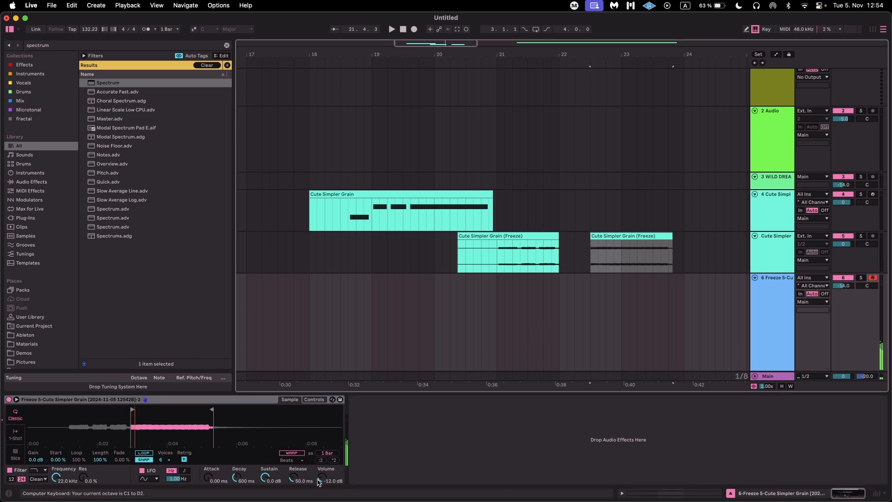
mouse_move(37, 459)
mouse_down()
mouse_move(36, 439)
mouse_move(34, 462)
mouse_up()
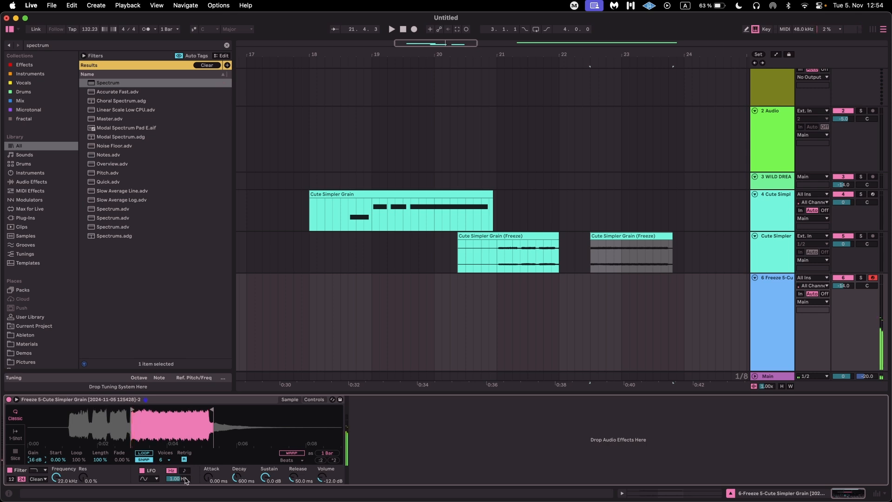
mouse_move(208, 478)
mouse_down()
mouse_move(209, 464)
mouse_move(208, 479)
mouse_up()
key(z)
key(a)
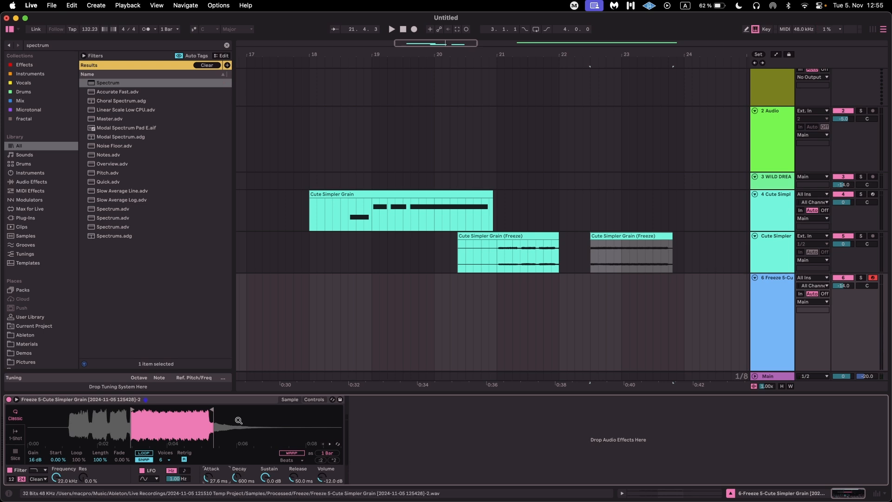
On the Cute Simpler Grain MIDI track, set Sampler's oscillator Volume to -19 dB and arm the track with monitoring on Auto.
click(505, 251)
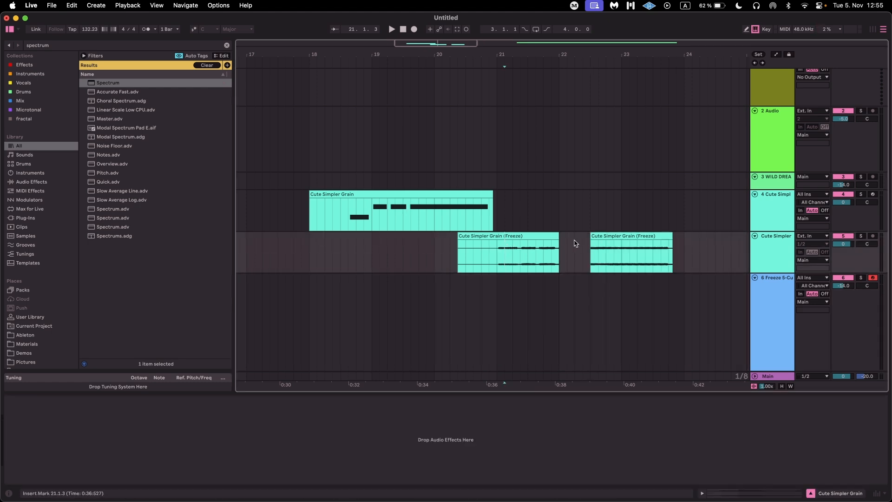
click(759, 222)
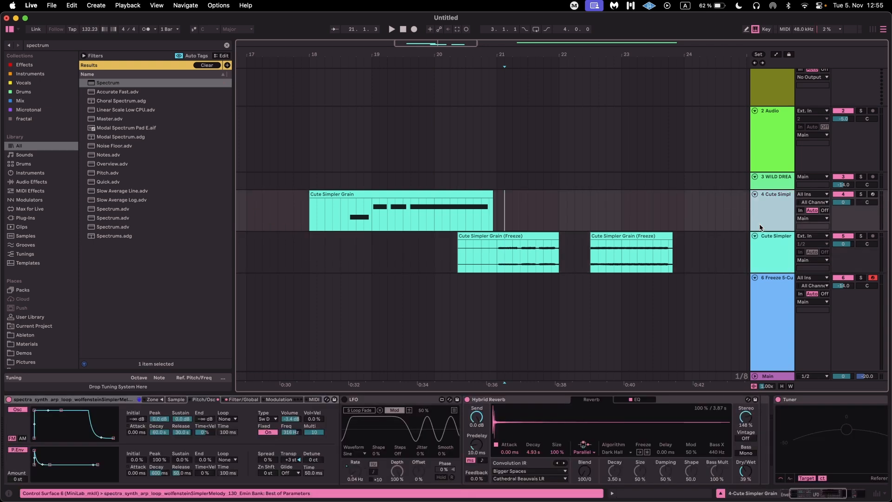
scroll(516, 444, left, 5)
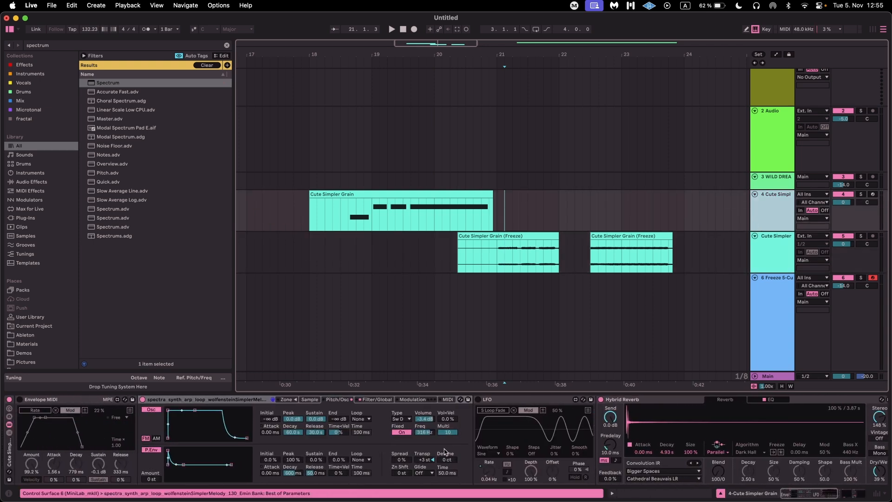
click(427, 429)
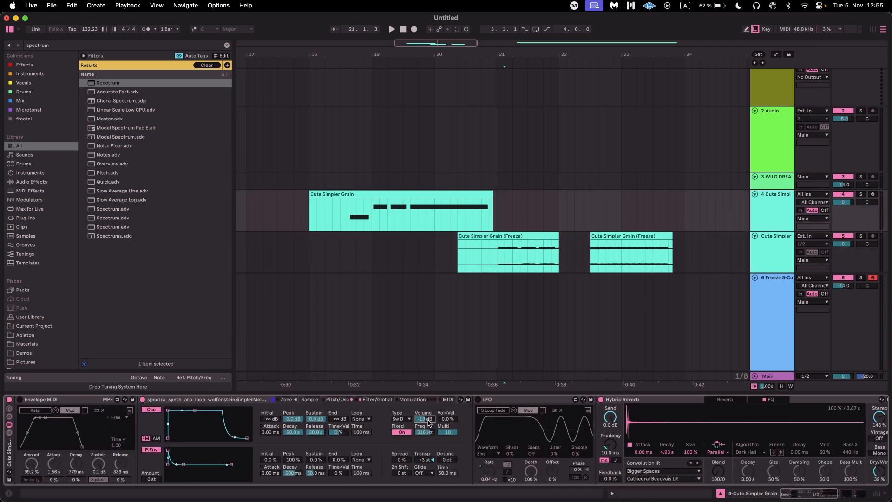
click(874, 195)
click(873, 194)
click(765, 230)
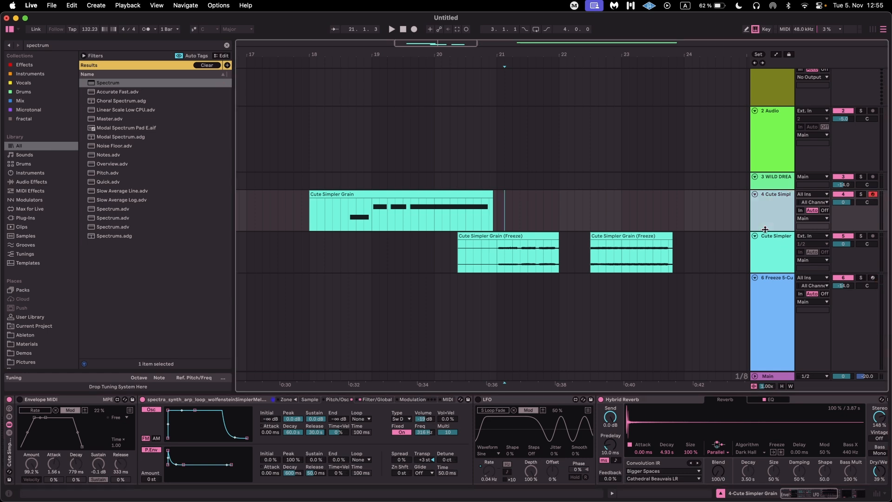
click(800, 210)
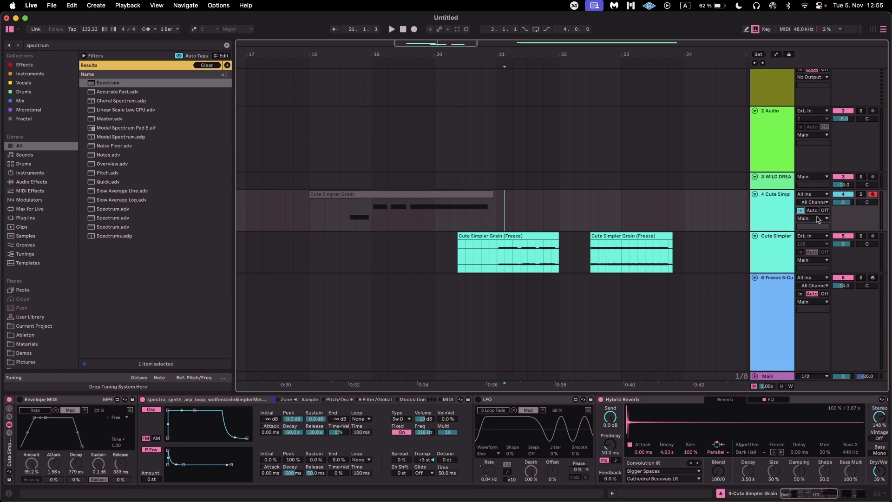
click(812, 210)
click(759, 209)
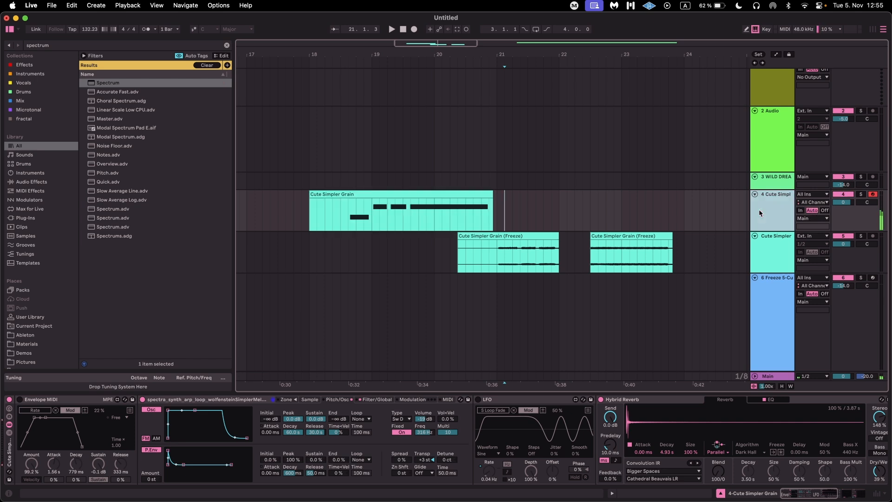
Switch Sampler's oscillator to AM with Fixed off, Fine at 143 and Volume at -3.1 dB.
click(410, 432)
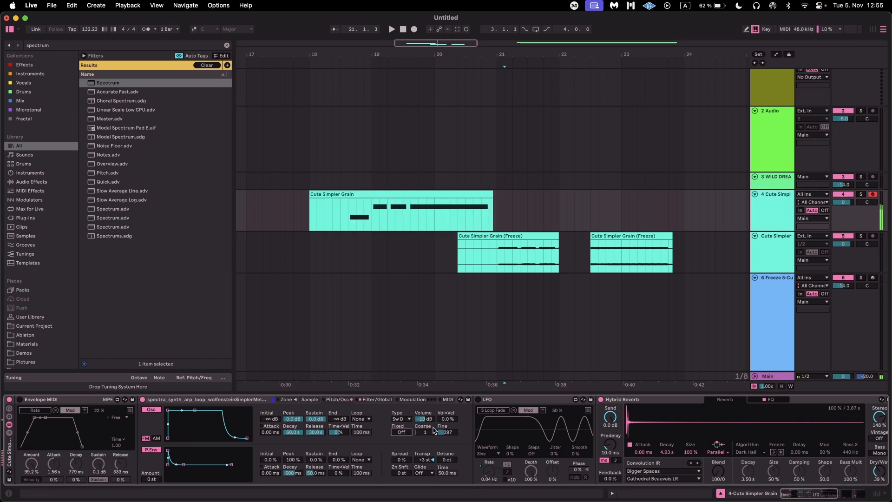
click(156, 438)
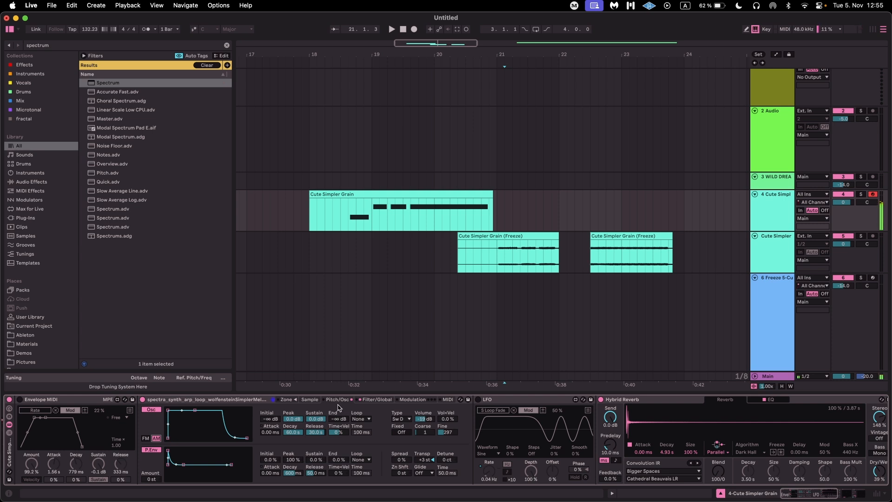
click(440, 432)
click(424, 419)
Change Sampler's oscillator waveform to Sine and set Fine to 161.
click(403, 419)
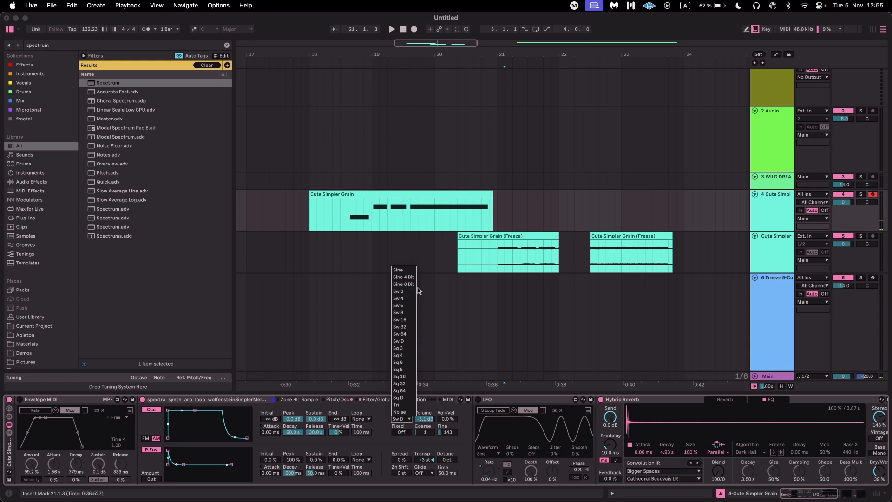
click(398, 270)
click(448, 432)
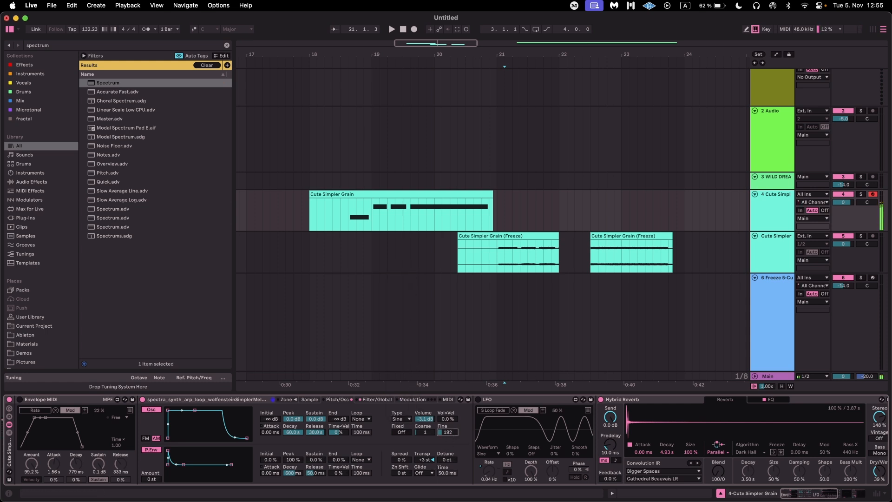
click(402, 418)
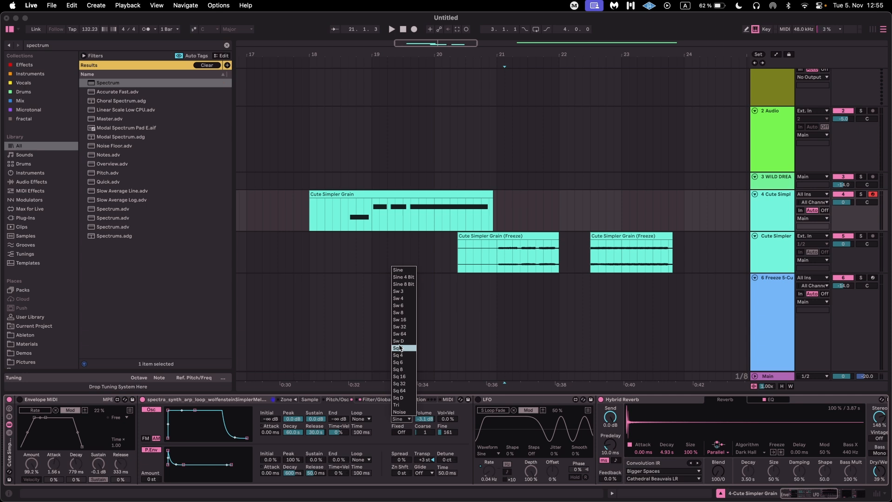
Insert a new MIDI track below the 2 Audio track and place the insert marker on it at 5.1.1.
key(cmd+shift+t)
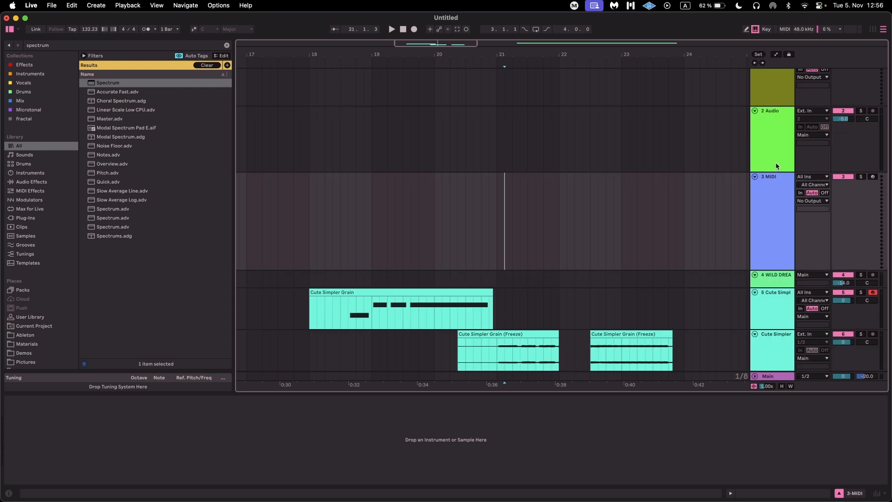
scroll(589, 232, left, 5)
scroll(494, 225, down, 5)
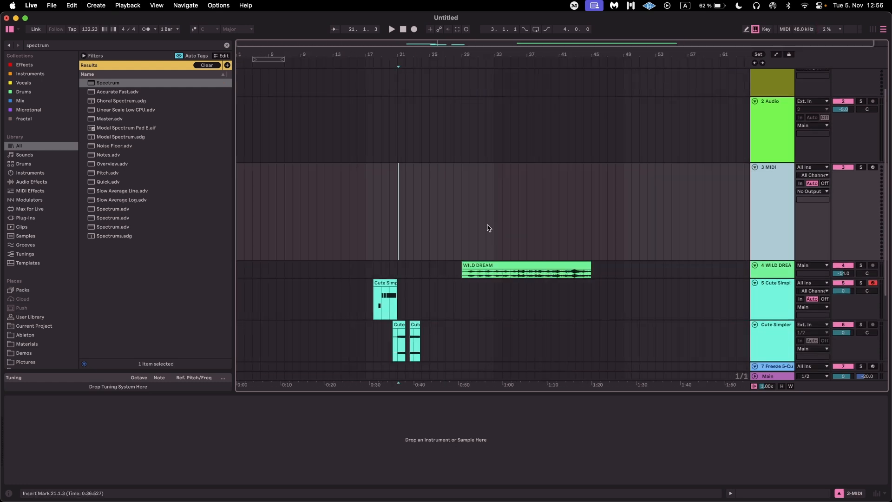
click(339, 225)
scroll(272, 225, up, 5)
click(275, 225)
click(300, 229)
click(287, 229)
scroll(311, 231, up, 5)
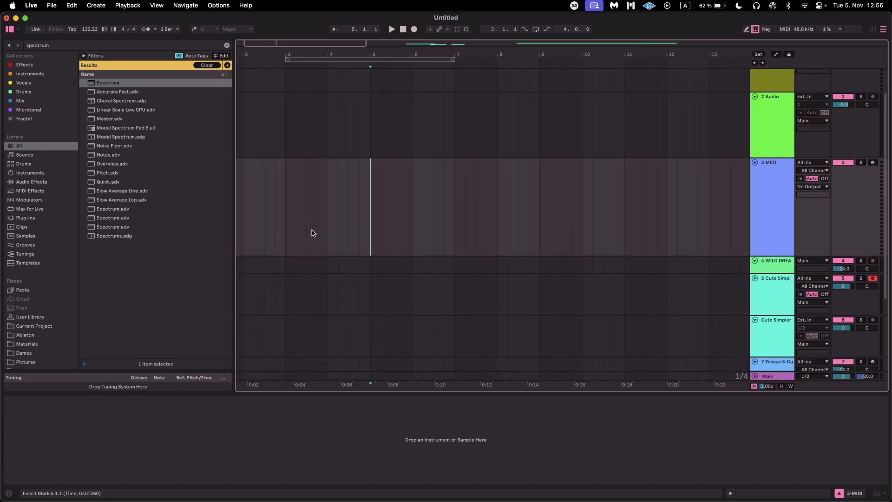
Search the browser for "snare" and audition the 140-Katana snare samples.
key(super+f)
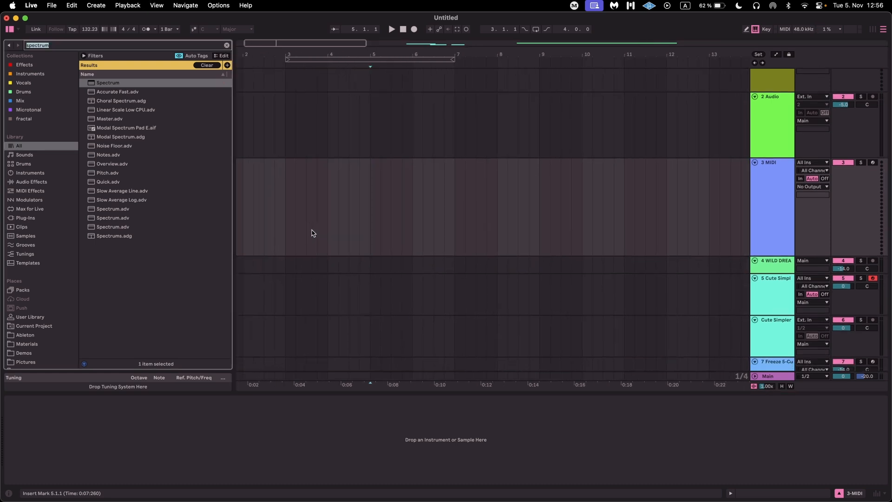
text(snare)
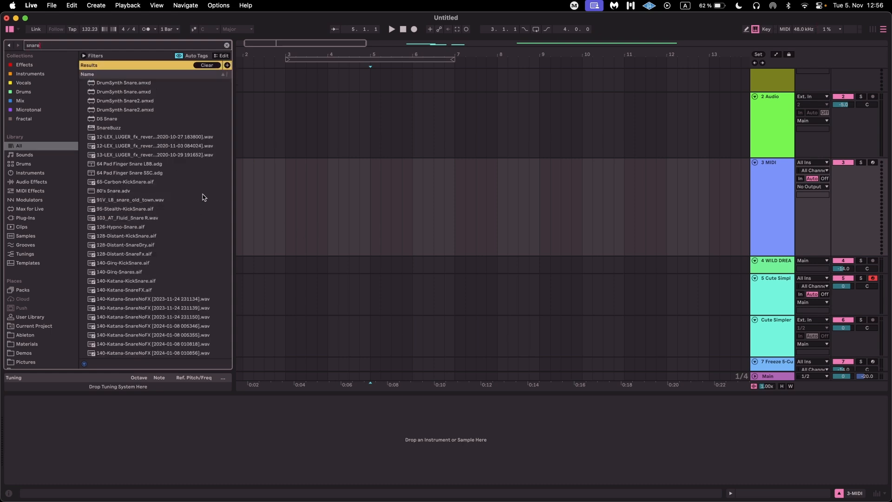
click(162, 264)
click(161, 283)
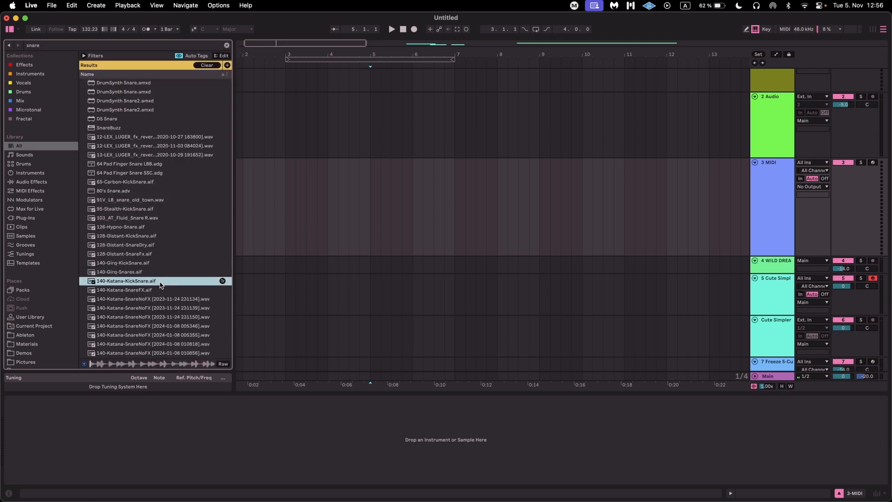
click(162, 298)
click(166, 326)
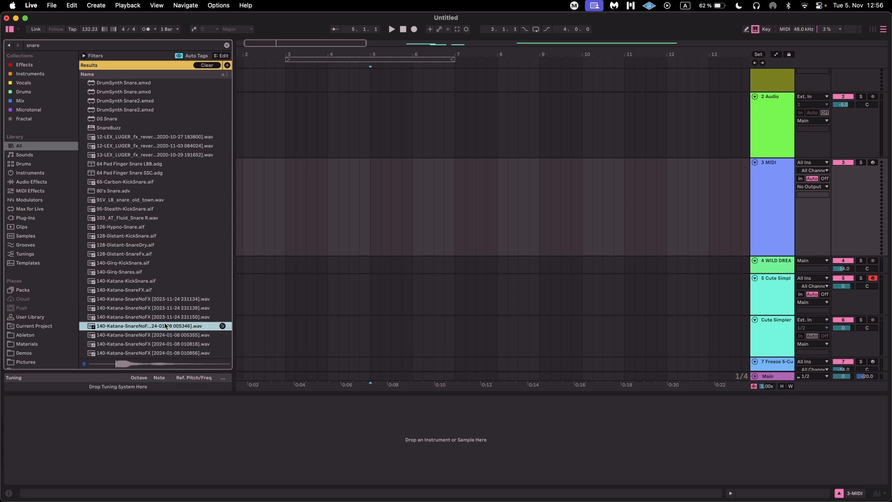
click(165, 335)
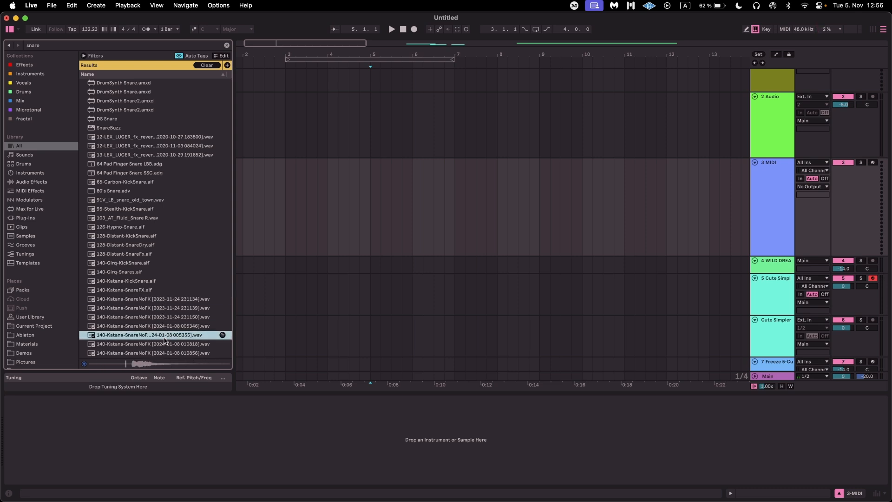
click(166, 344)
click(161, 353)
scroll(162, 339, down, 5)
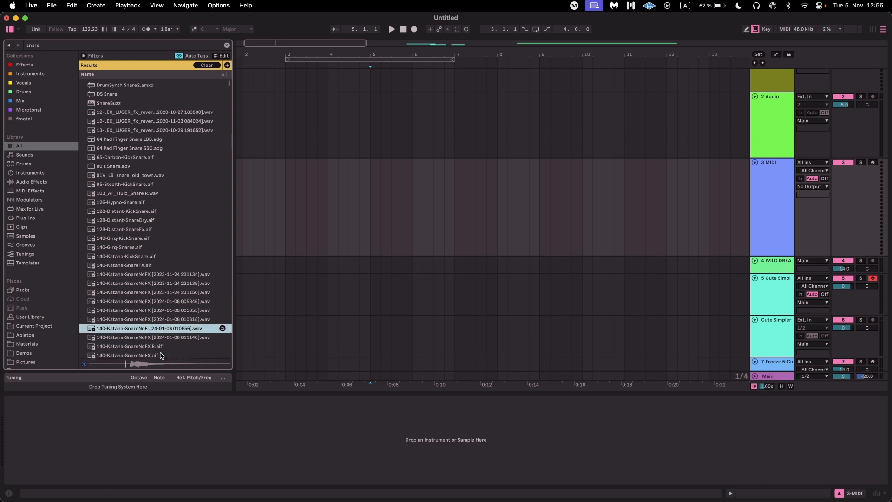
key(Up)
key(Up)
drag(162, 261, 404, 461)
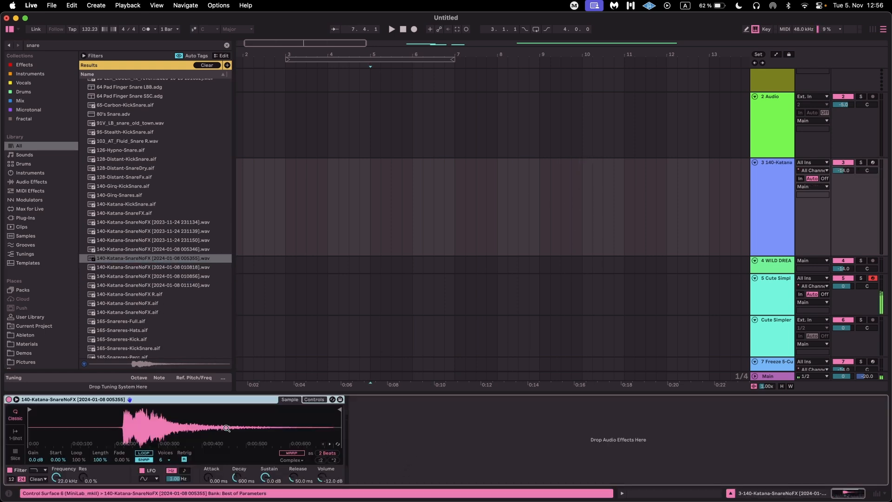
click(370, 186)
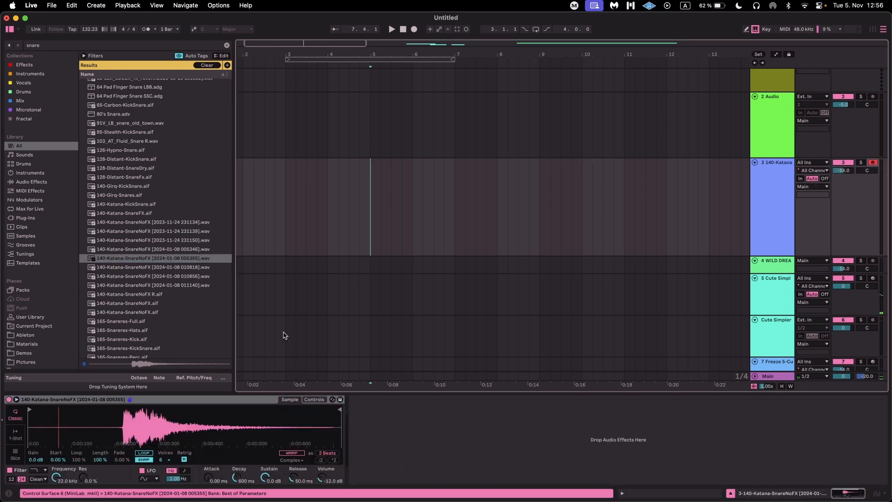
key(x)
key(a)
key(a)
Move Simpler's sample start to the snare transient, enable Loop, and set Gain to -0.8 dB, Start to 23.4% and Loop to 60.9%.
drag(28, 410, 124, 428)
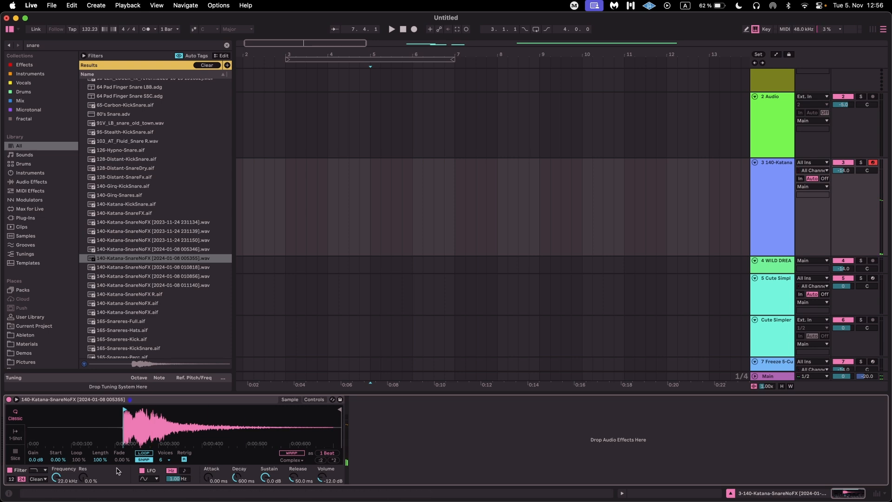
click(144, 453)
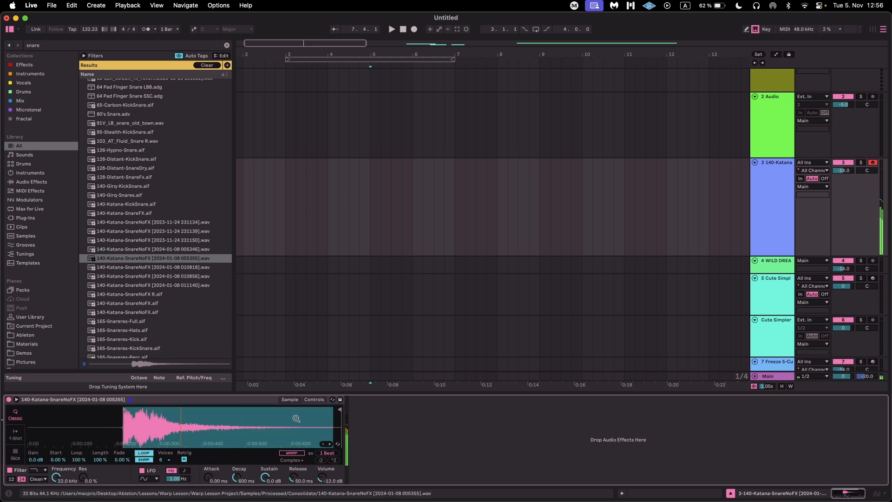
mouse_move(36, 459)
mouse_down()
mouse_move(56, 452)
mouse_move(77, 465)
mouse_move(100, 460)
mouse_move(100, 472)
mouse_up()
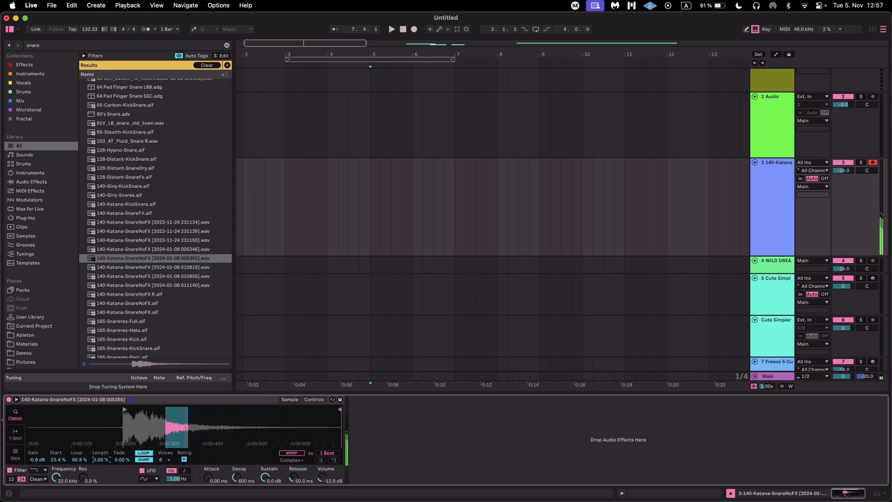
Turn off Snap in Simpler and refine the snare loop to Start 13.3%, Loop 71.1% and Length 3.91%.
drag(132, 437, 96, 434)
drag(58, 460, 77, 464)
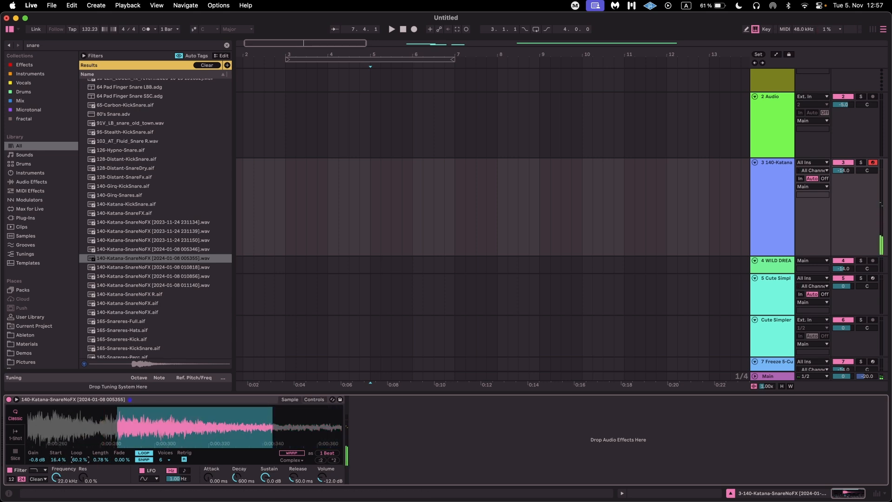
click(149, 461)
drag(146, 419, 145, 458)
mouse_move(72, 459)
mouse_down()
mouse_move(72, 430)
mouse_move(81, 461)
mouse_move(104, 468)
mouse_move(104, 477)
mouse_move(105, 462)
mouse_move(59, 466)
mouse_up()
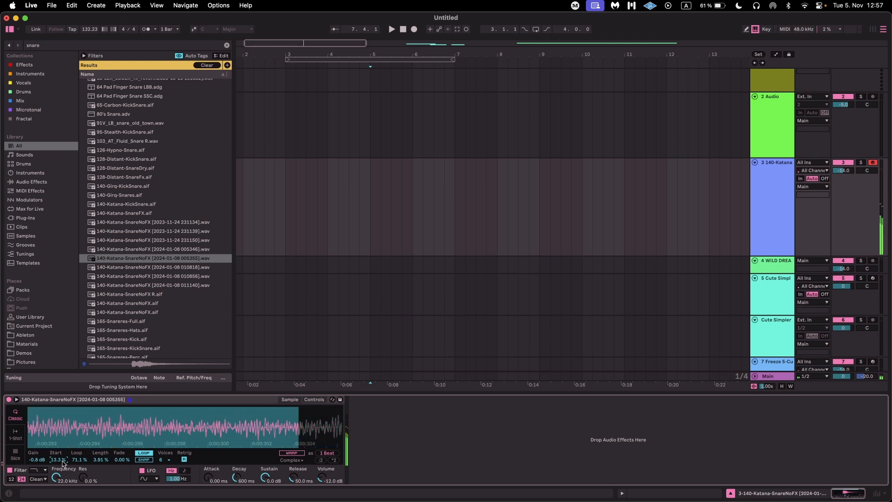
Set Simpler's snare loop to Start 15.6%, Loop 100%, Length 0.78% and Fade 100%.
click(78, 460)
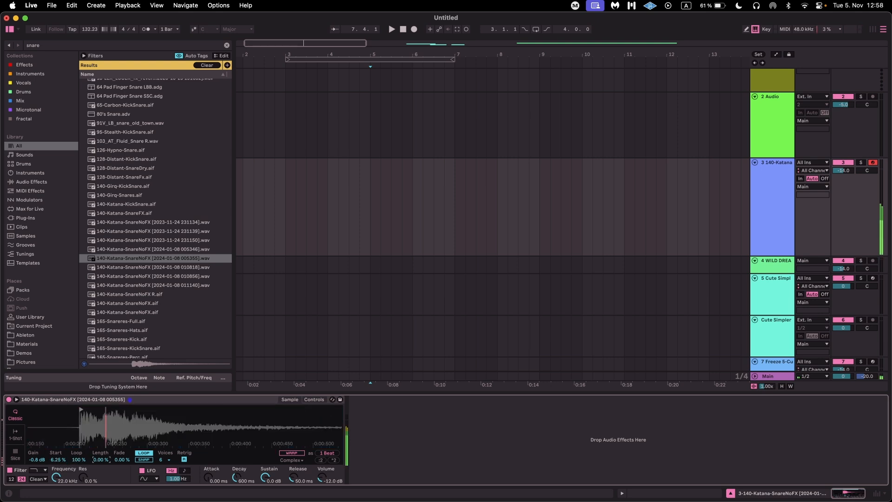
mouse_move(101, 459)
mouse_down()
mouse_move(102, 444)
mouse_move(101, 458)
mouse_up()
drag(118, 423, 108, 446)
drag(58, 460, 58, 445)
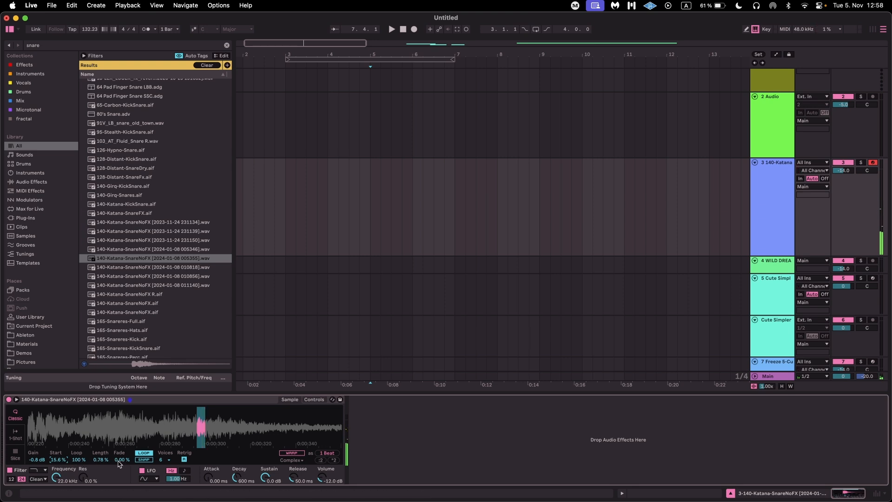
drag(98, 462, 128, 444)
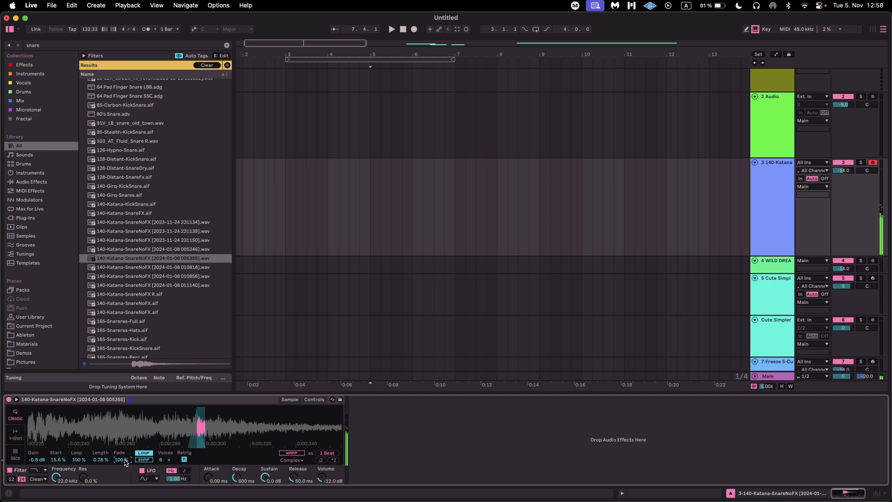
Set Simpler's Volume to -22.5 dB and rework the snare loop to Start 2.34%, Length 4.69% and Fade 23.4%.
drag(320, 479, 321, 485)
drag(56, 459, 63, 477)
mouse_move(121, 460)
mouse_down()
mouse_move(121, 467)
mouse_move(121, 459)
mouse_up()
scroll(160, 435, left, 5)
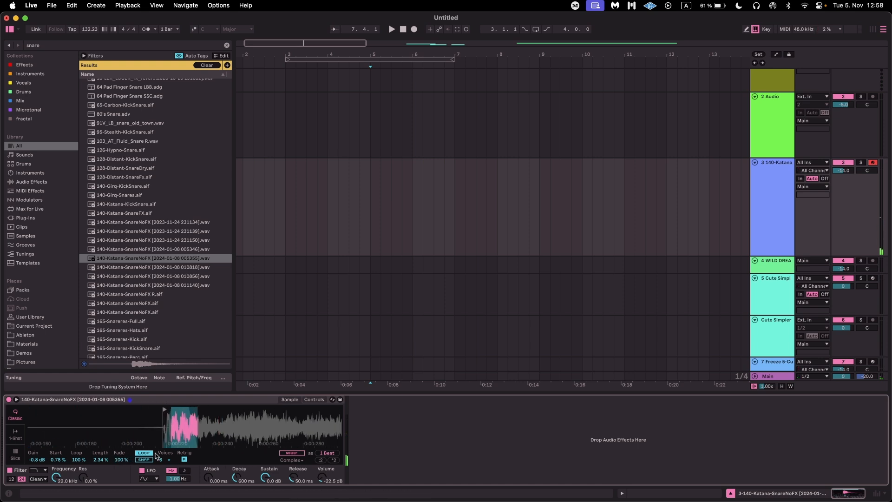
mouse_move(73, 459)
mouse_down()
mouse_move(73, 466)
mouse_move(73, 458)
mouse_move(101, 453)
mouse_move(60, 464)
mouse_up()
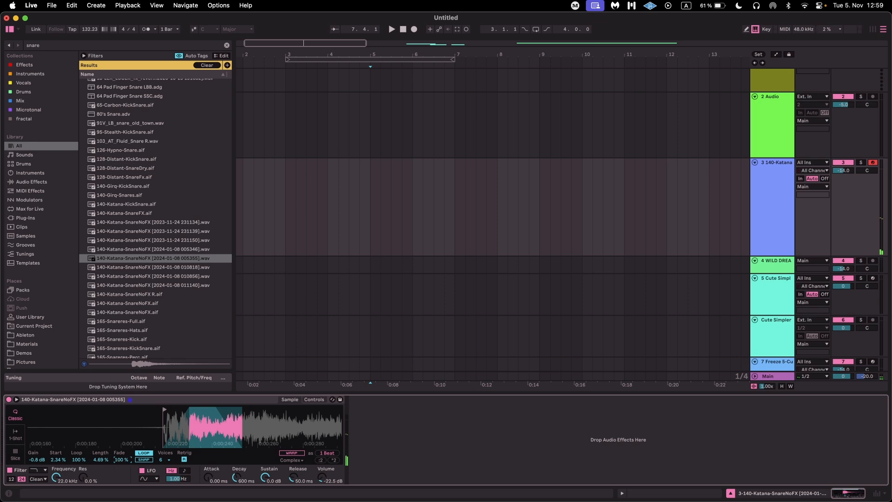
drag(121, 460, 122, 462)
drag(82, 460, 79, 459)
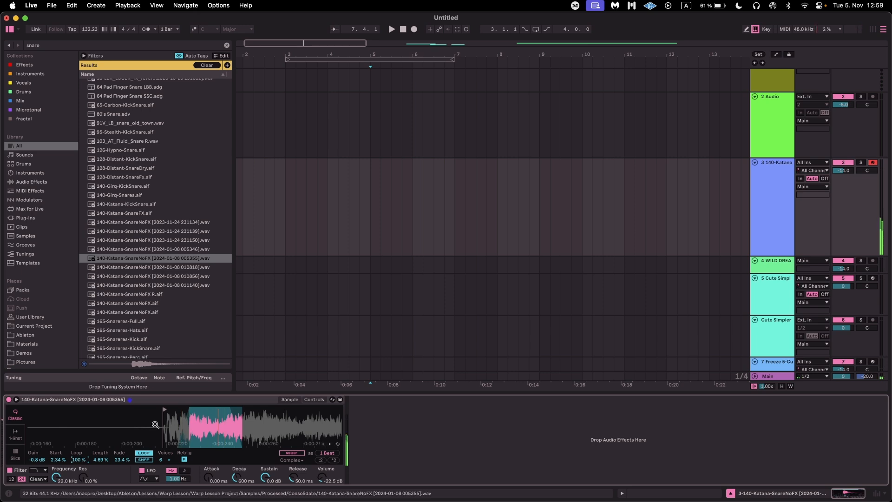
Find Overdrive in the browser and add it after Simpler on the snare track.
key(super+f)
text(overdrive)
key(Down)
key(Down)
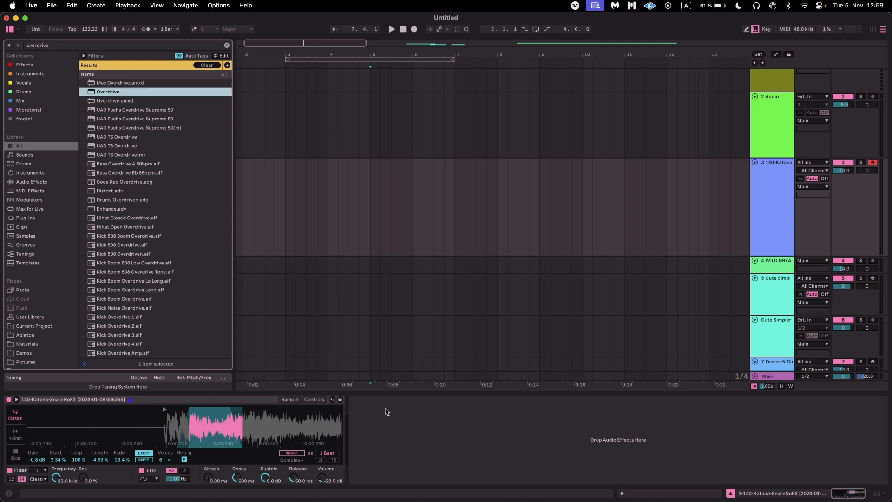
key(Return)
Search the browser for "ott" and add the OTT.adv preset after Overdrive.
key(super+f)
text(ott)
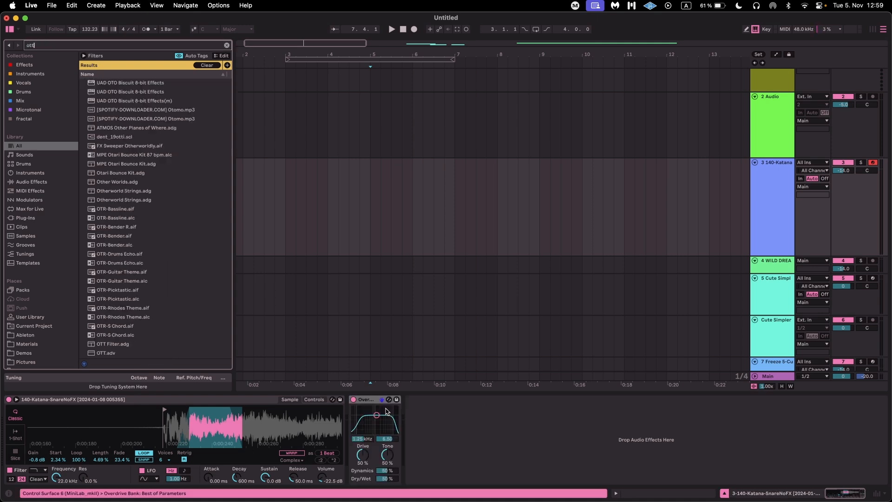
key(Down)
key(Down)
key(Down)
key(Return)
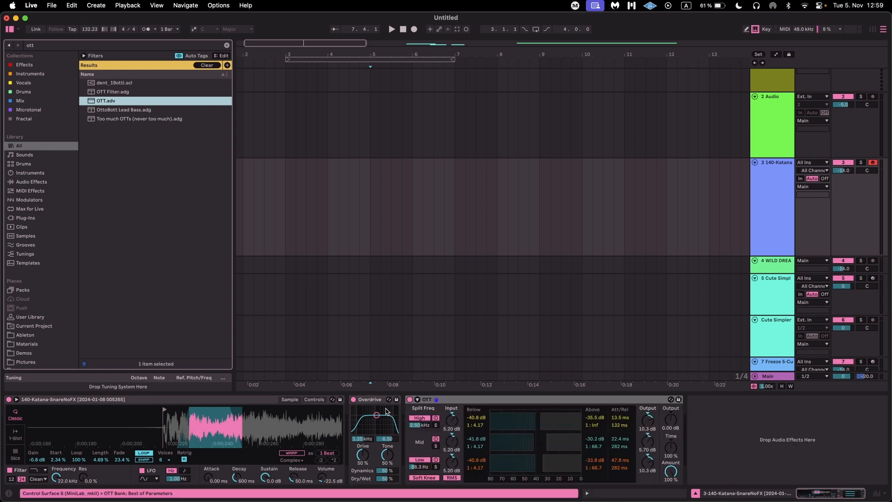
Shift Overdrive's filter band to a lower frequency and set Dynamics to 100% and Dry/Wet to 68%.
drag(376, 414, 365, 423)
drag(389, 478, 388, 446)
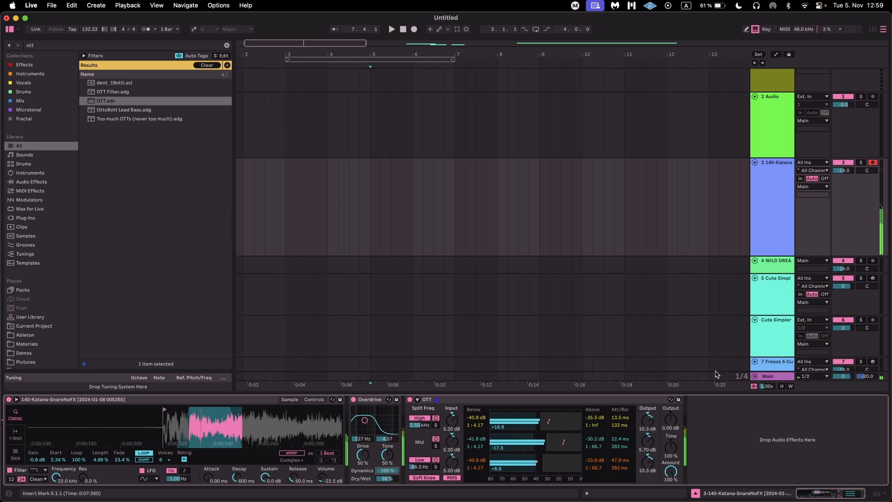
Set OTT's Time to 10%, the high band output to 6.48 dB and the mid band output to 5.70 dB.
drag(647, 420, 671, 478)
click(648, 419)
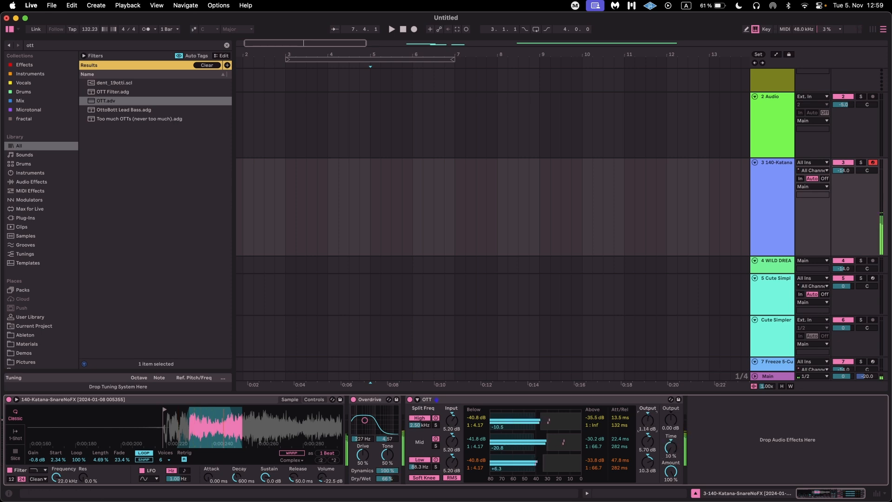
drag(647, 419, 648, 434)
Add EQ Eight after OTT, boost about 202 Hz by 6.07 dB and roll off the high frequencies.
key(super+f)
text(eq)
key(Down)
key(Down)
key(Down)
key(Down)
key(Down)
key(Down)
key(Down)
key(Down)
key(Down)
key(Down)
key(Down)
key(Down)
key(Down)
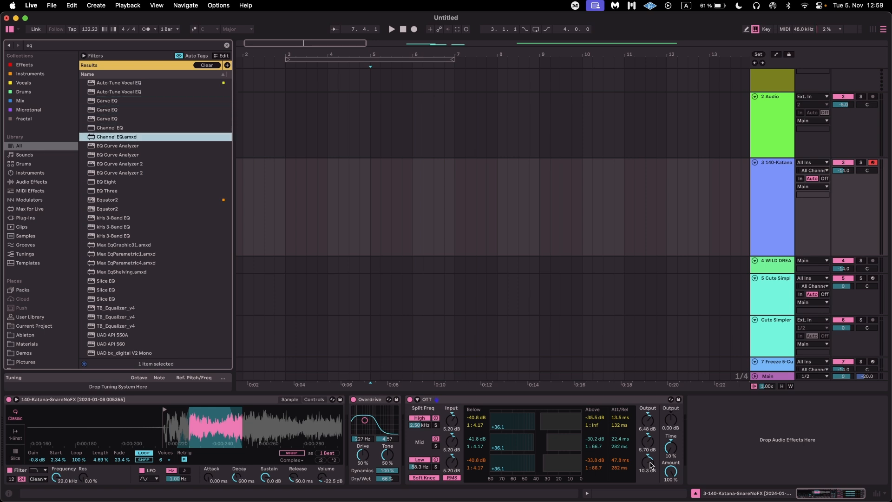
key(Up)
key(Return)
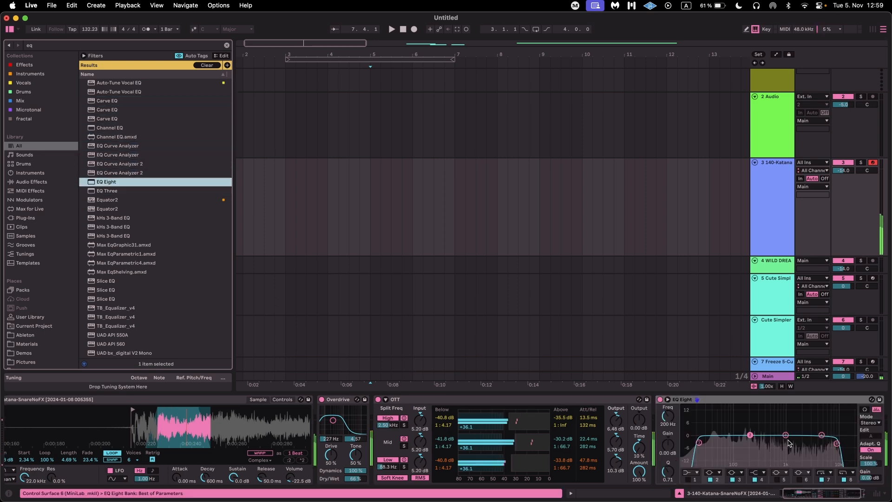
click(836, 456)
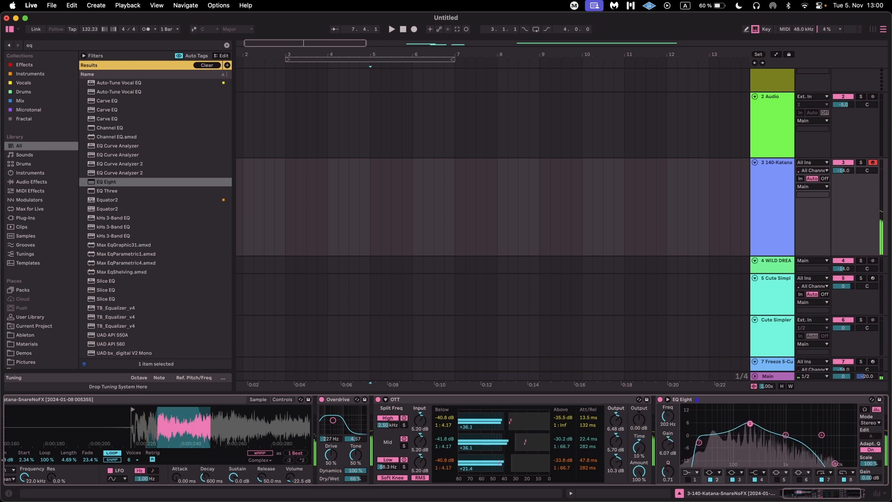
scroll(617, 434, left, 2)
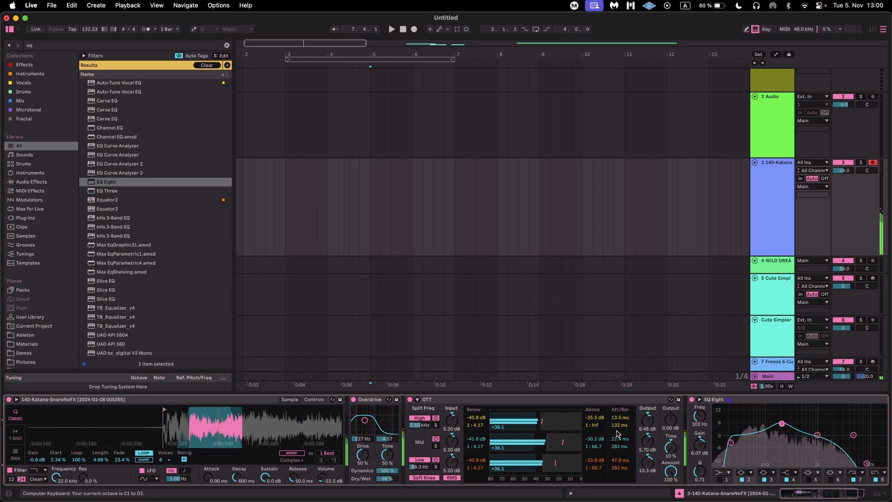
Lower the computer MIDI keyboard to octave C-2, raise its velocity to 127 and play low test notes.
key(z)
key(z)
key(z)
key(z)
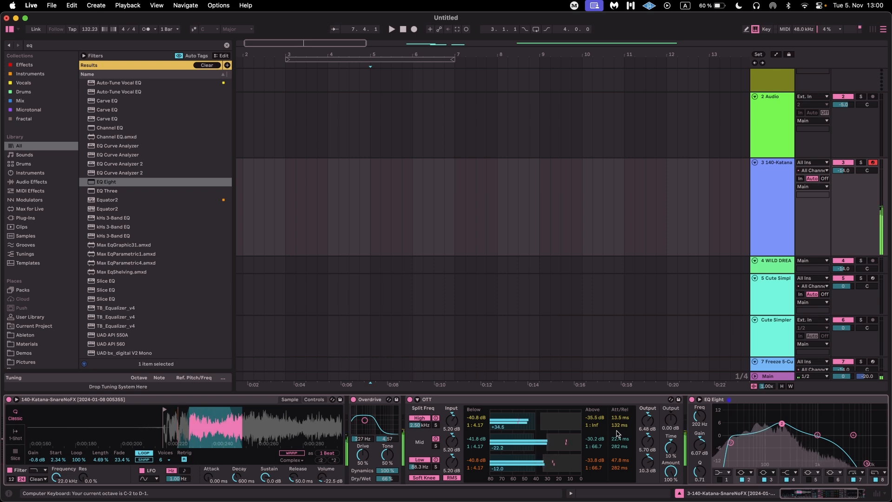
key(v)
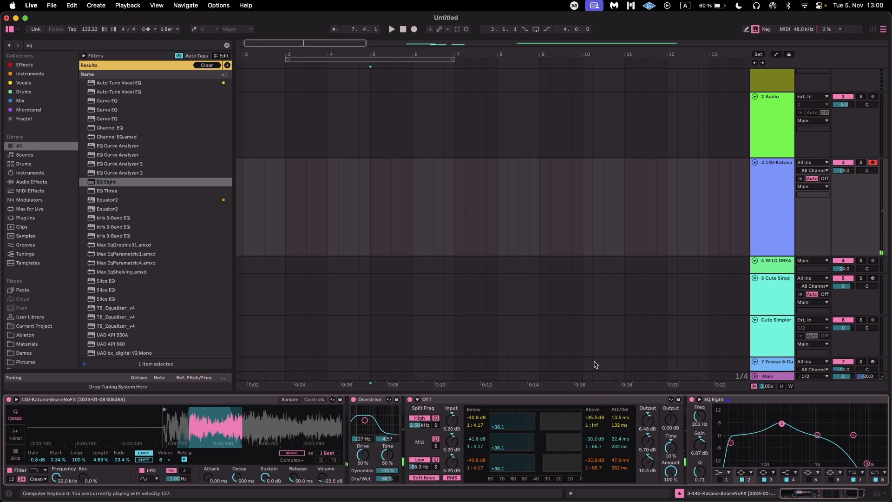
key(a)
key(x)
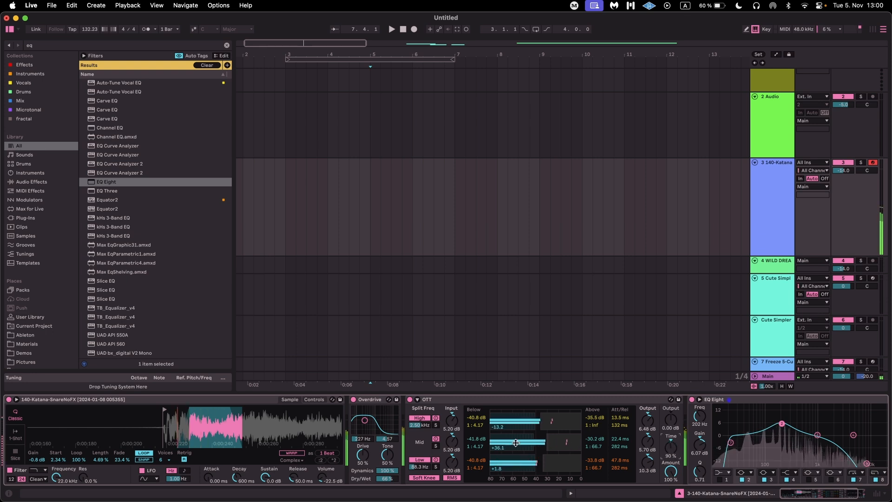
Turn off OTT's High band, set Overdrive's Dry/Wet to 60%, and try the chain without Overdrive by deleting it.
click(423, 418)
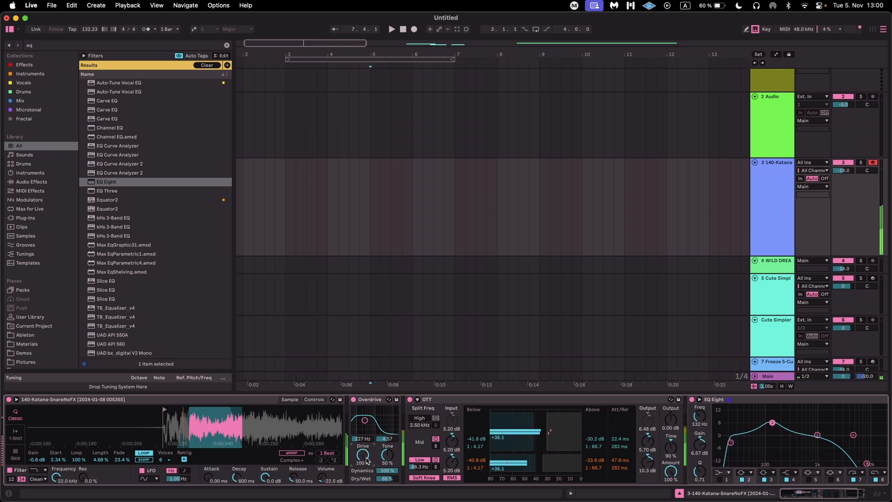
drag(386, 479, 387, 472)
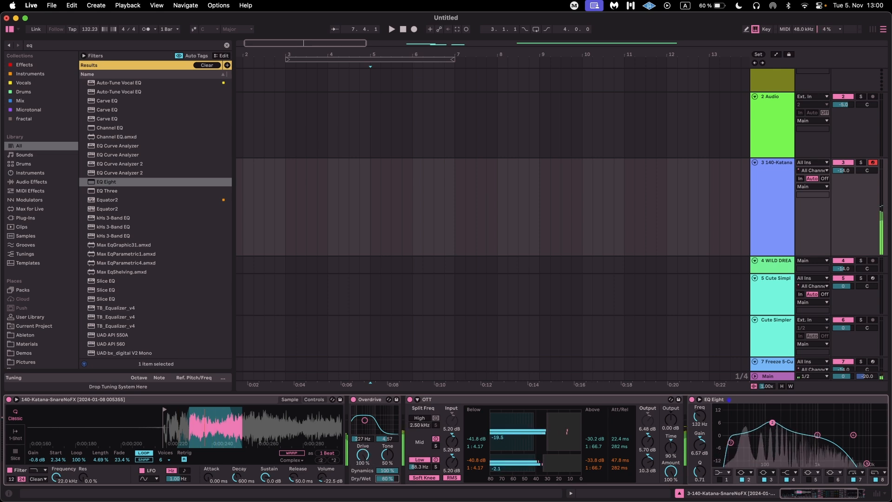
click(373, 400)
key(Delete)
Search the browser for "satur", add Saturator to the snare track and place it between Simpler and OTT.
key(super+f)
text(satur)
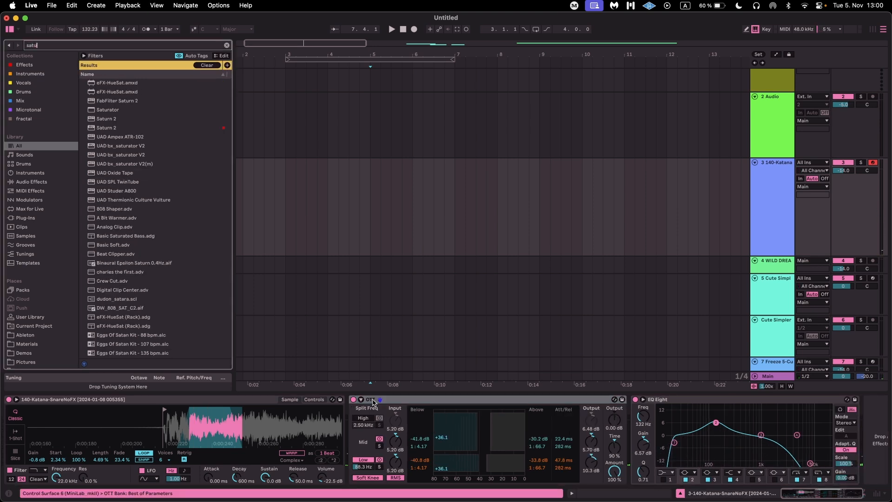
key(Down)
key(Down)
key(Down)
key(Up)
key(Return)
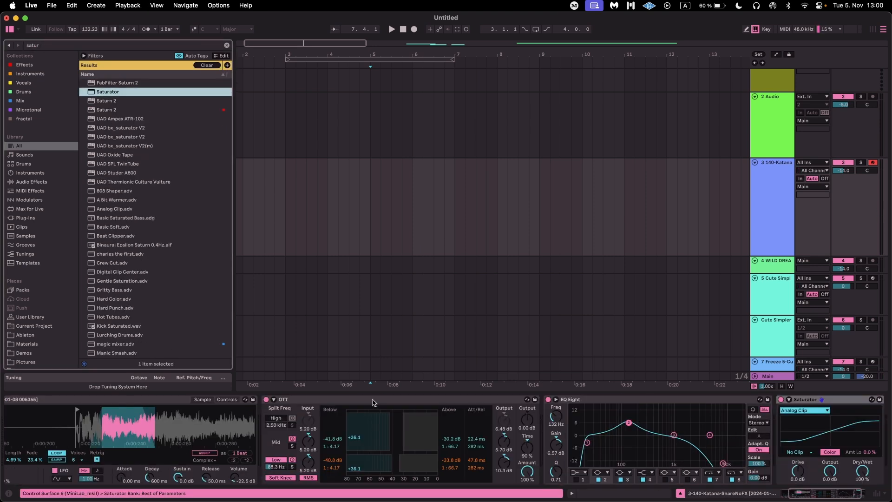
drag(805, 399, 308, 415)
Switch Saturator's curve type to Waveshaper and expand its additional controls.
click(307, 415)
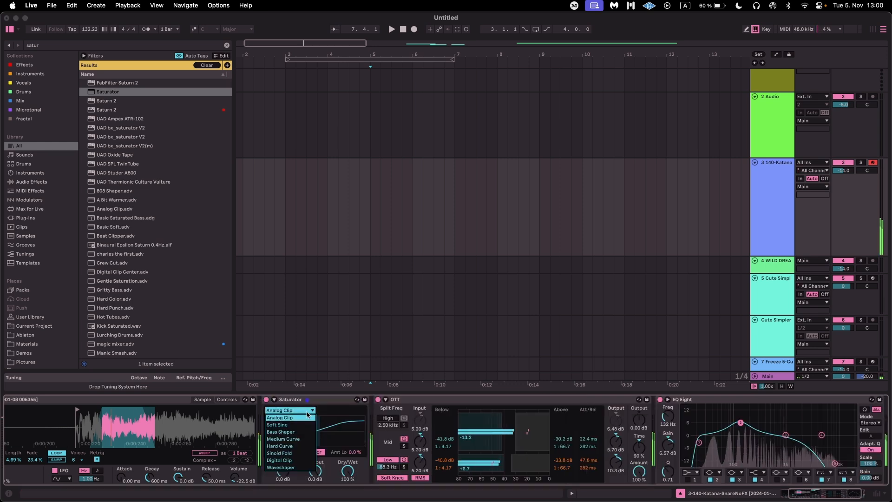
click(290, 469)
click(274, 400)
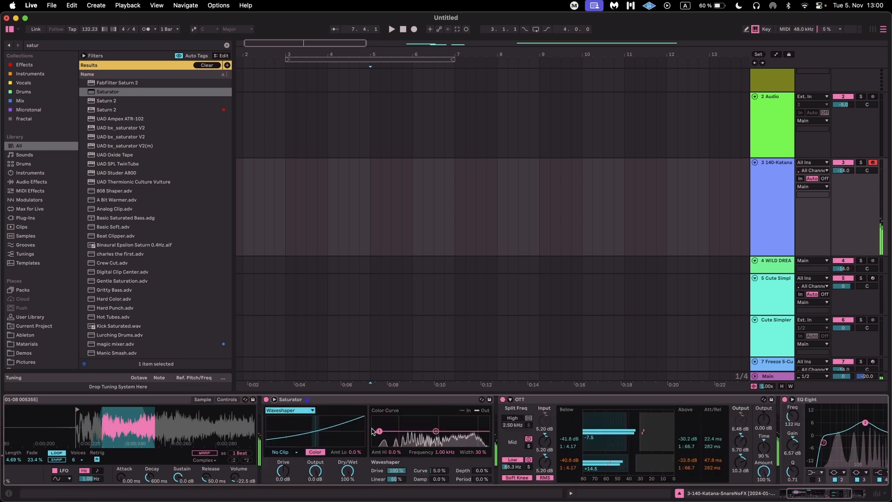
Set Saturator's waveshaper to Curve 96%, Linear 35%, Depth 77% and Period 42%, leaving Damp at 0.0%.
drag(438, 470, 439, 428)
drag(396, 480, 396, 487)
drag(481, 470, 481, 443)
drag(482, 479, 482, 460)
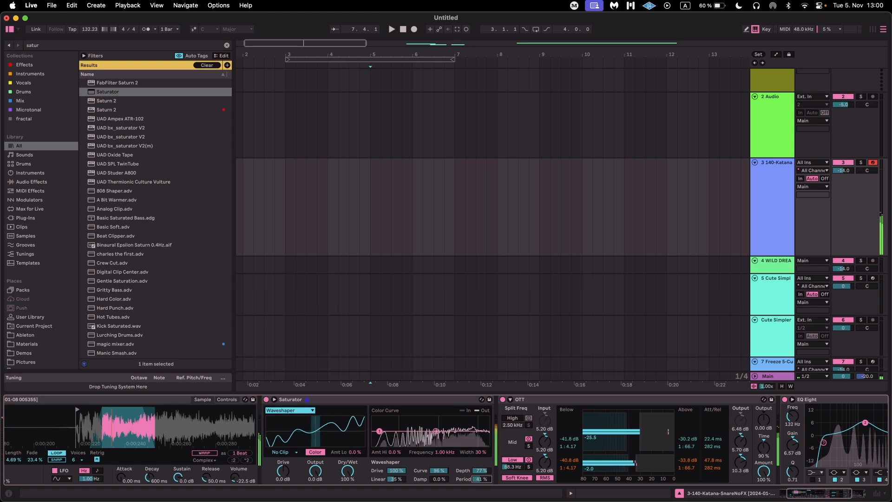
drag(447, 483, 446, 484)
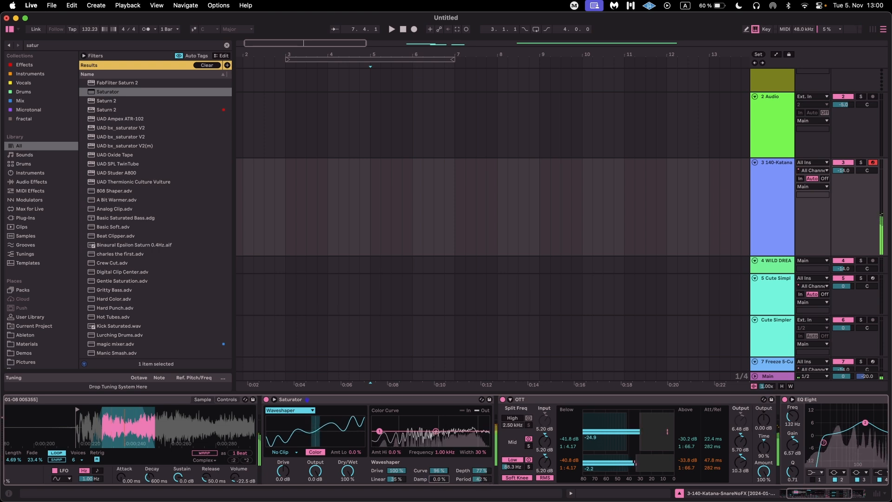
Set Saturator's main Drive to 7.4 dB and its color Amt Lo to 61%.
click(404, 473)
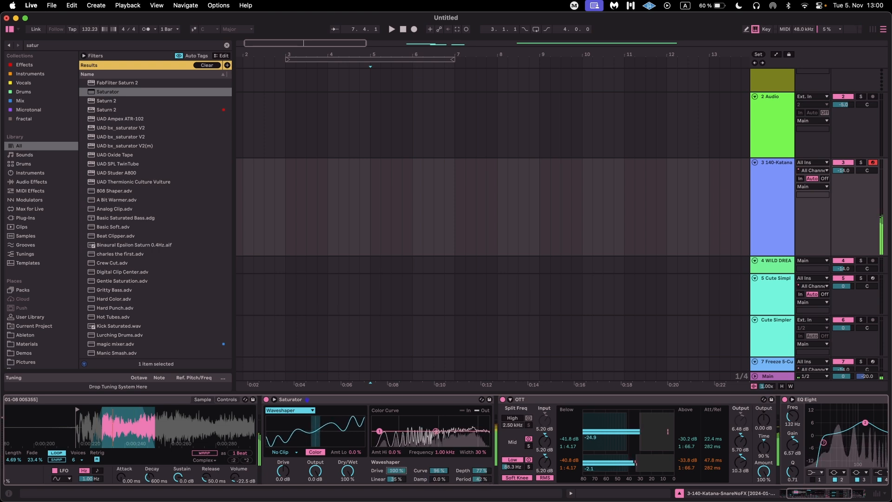
drag(281, 471, 281, 460)
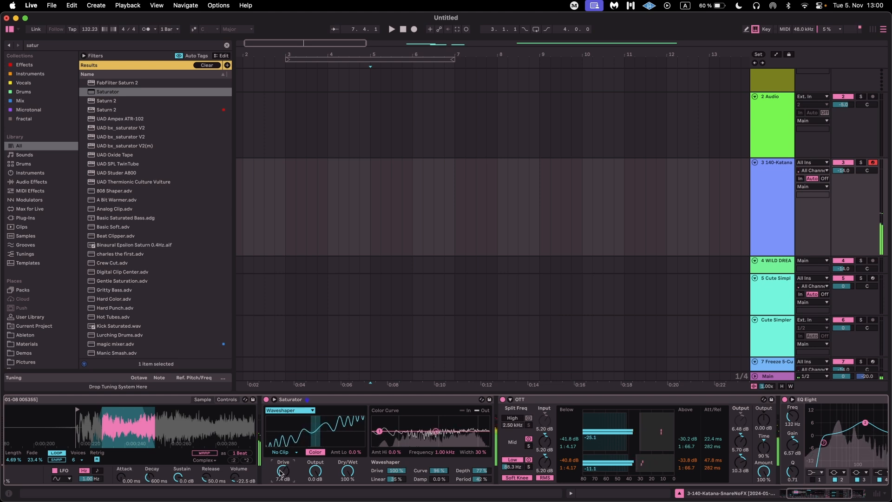
drag(355, 451, 354, 444)
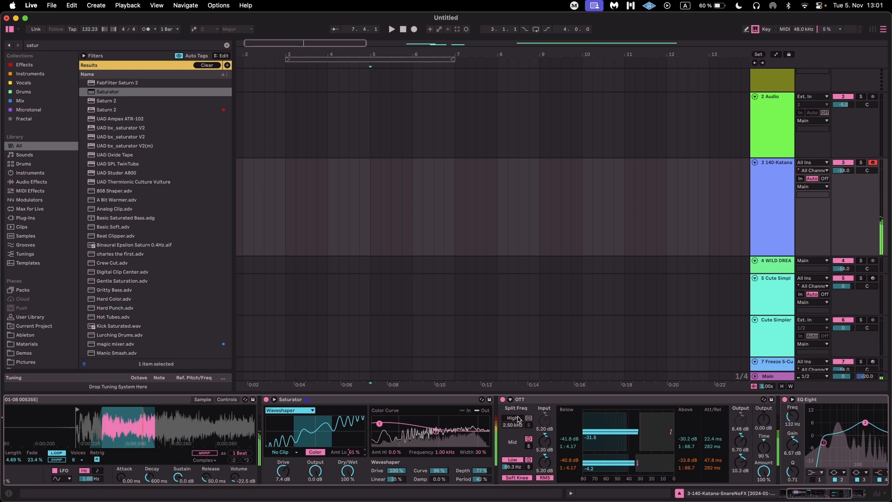
Compare the sound with OTT bypassed and active, re-enable OTT's High band and set its Time to 259%.
click(503, 400)
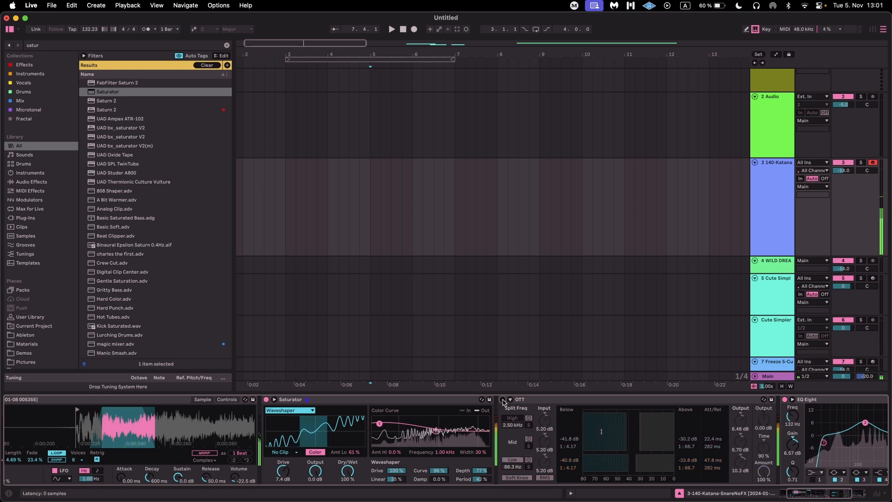
click(502, 400)
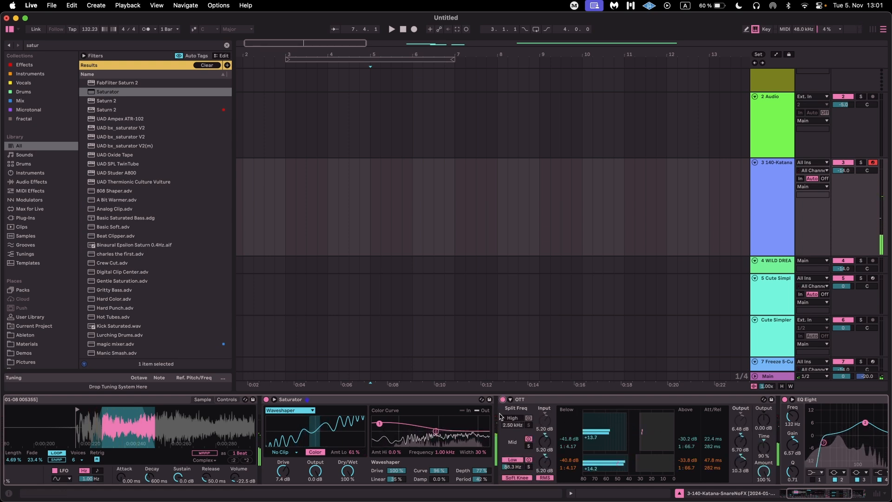
click(513, 418)
drag(767, 448, 766, 428)
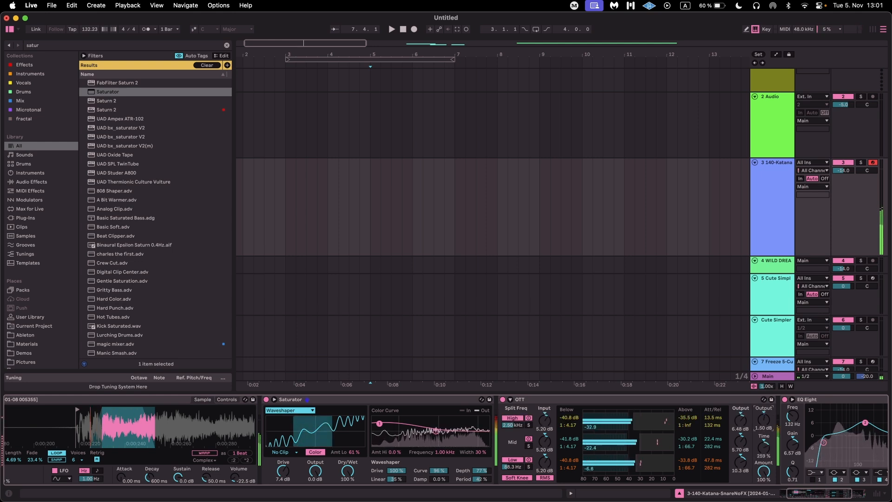
scroll(506, 420, left, 3)
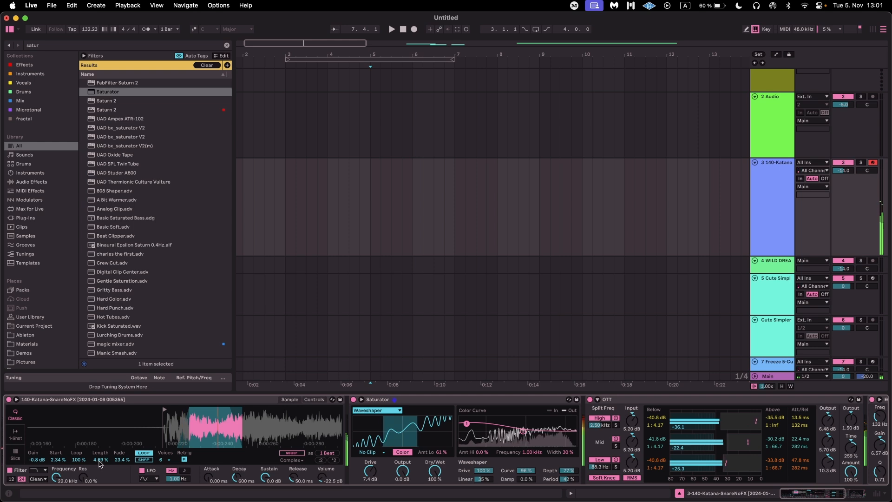
scroll(327, 403, right, 5)
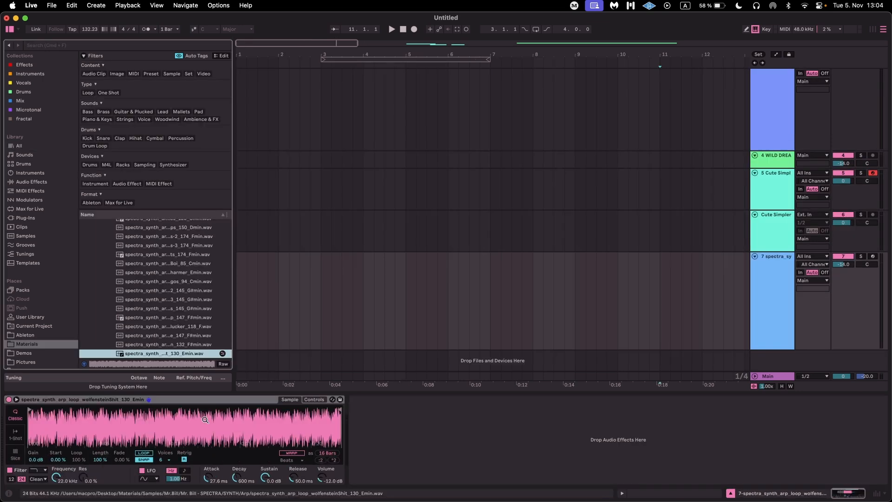
Arm track 7 for MIDI playing and set Simpler's Start to 100% with Loop on and Snap off.
click(873, 259)
drag(57, 461, 56, 461)
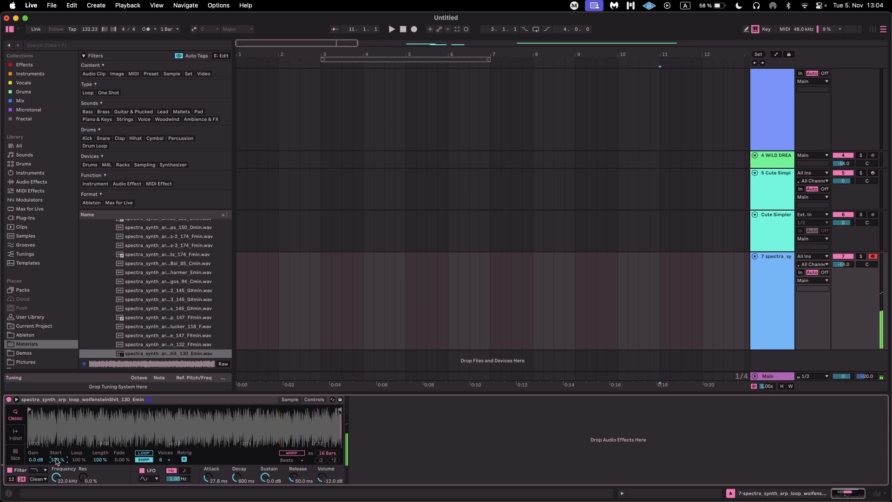
click(143, 452)
click(136, 460)
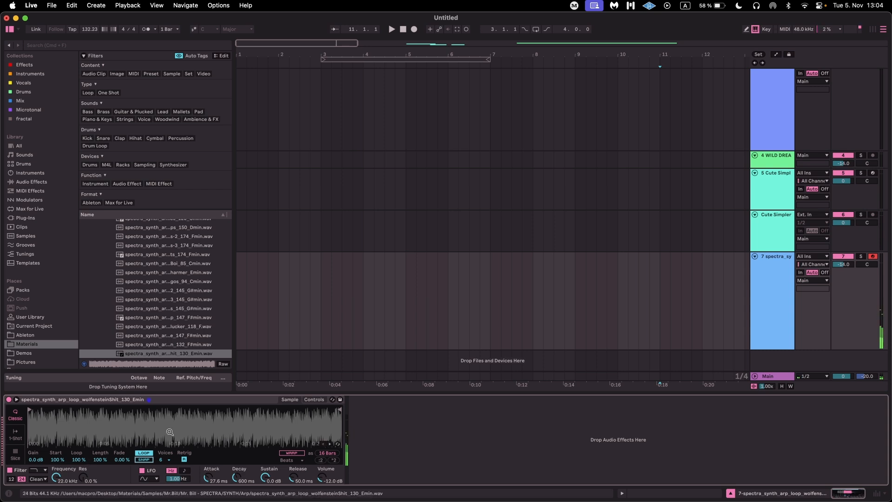
Raise the volume of track 7 to -9.1 dB.
drag(842, 264, 842, 256)
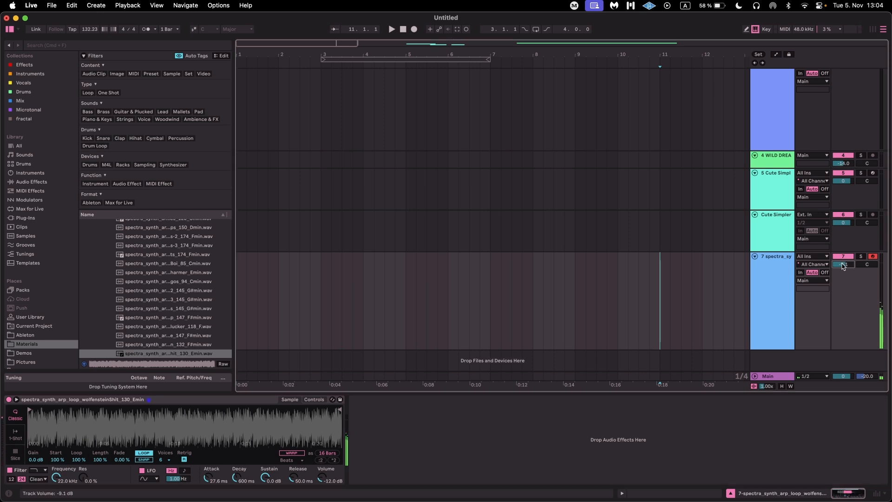
click(419, 425)
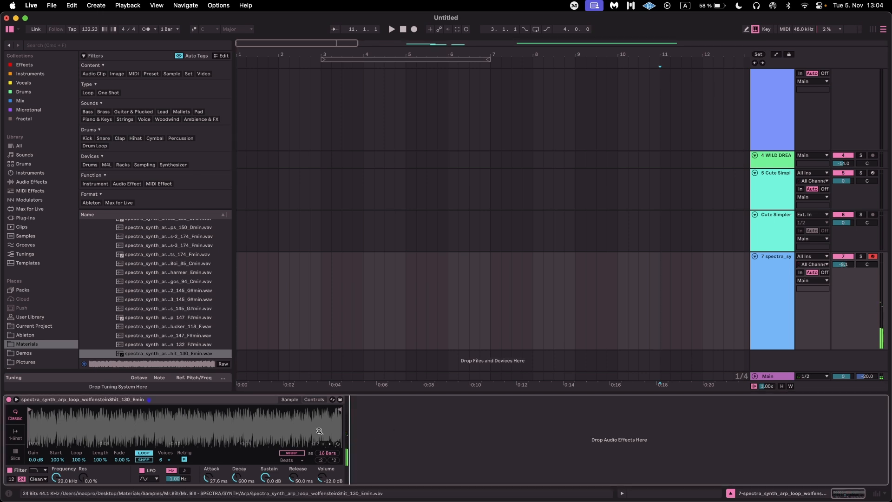
Add an LFO device after Simpler, map it to Simpler's Start and slow its Rate to 0.02 Hz.
key(super+f)
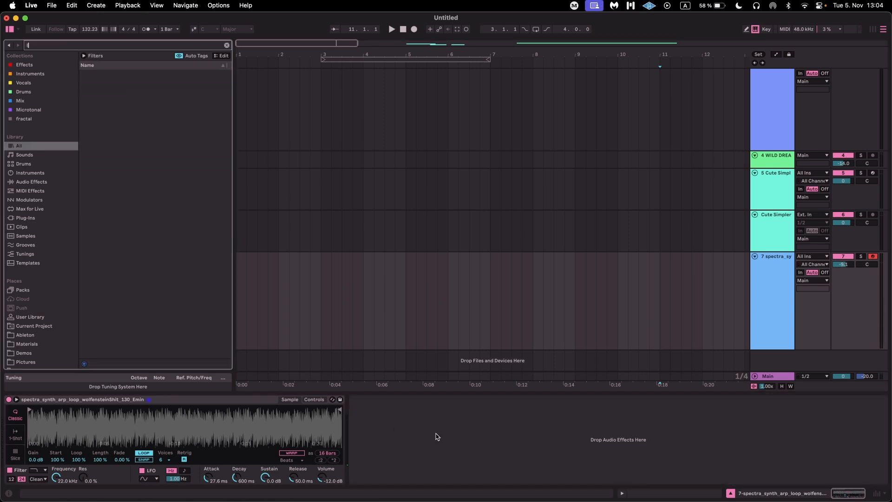
text(lfo)
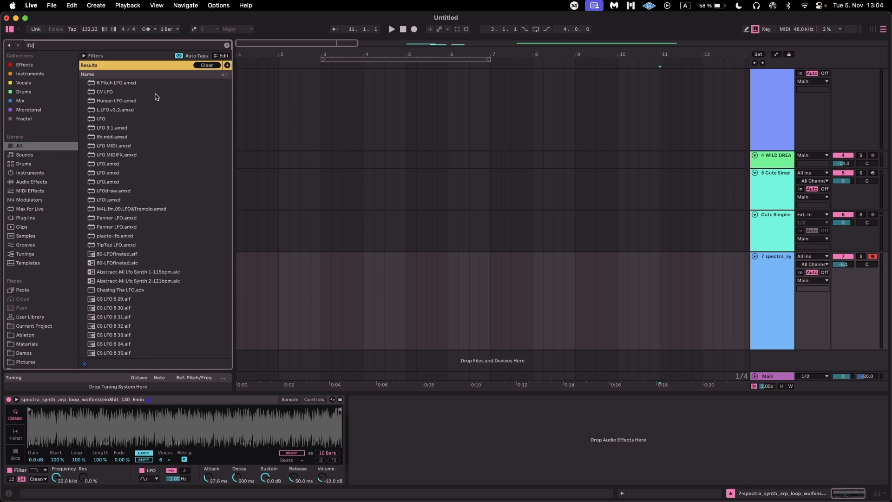
double_click(135, 121)
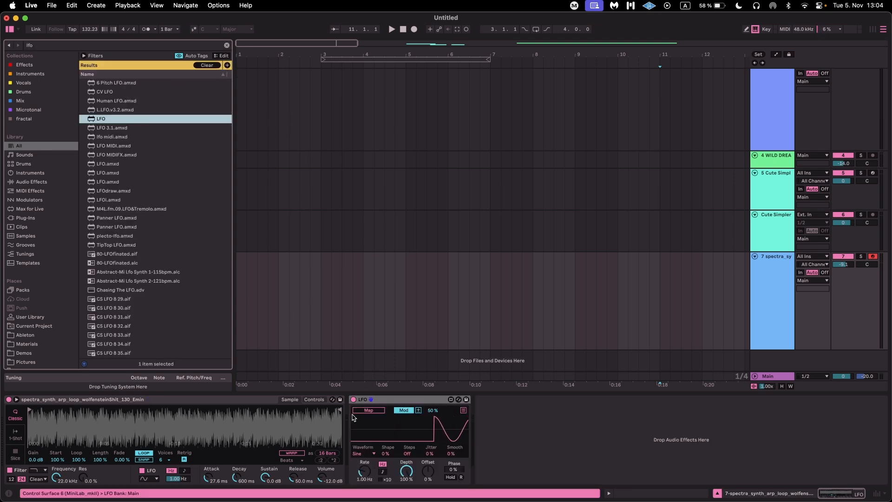
click(286, 432)
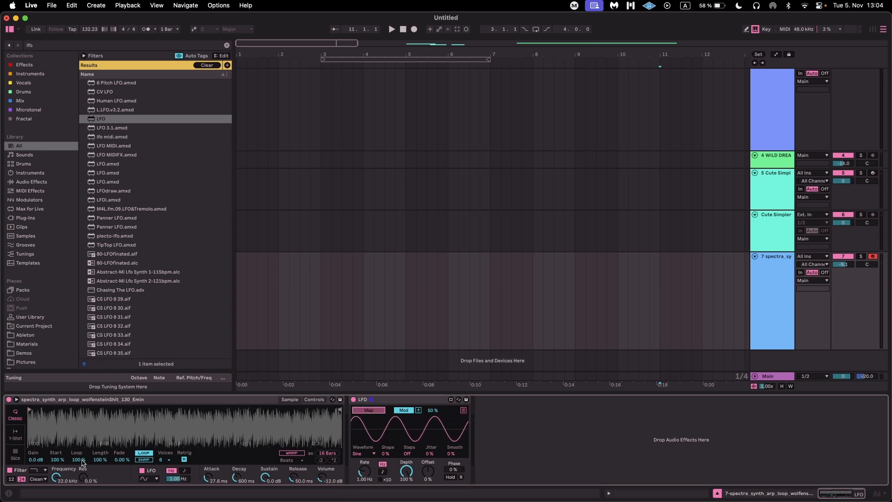
click(56, 460)
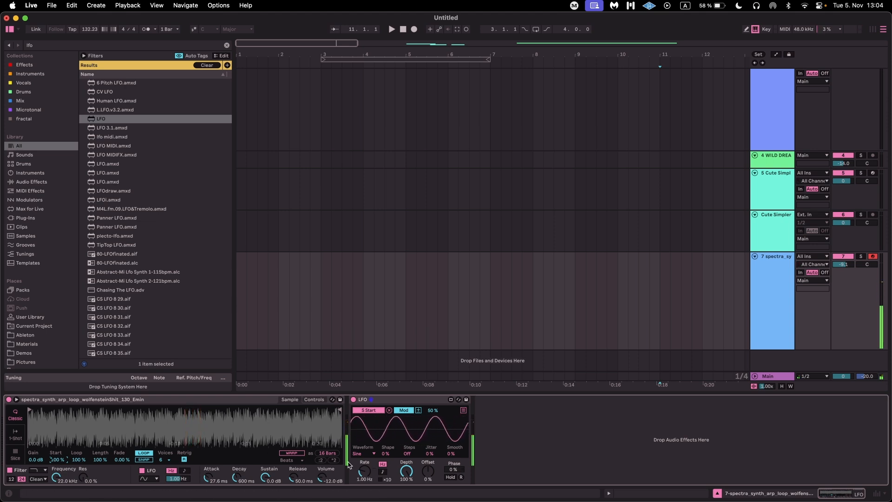
drag(364, 470, 365, 472)
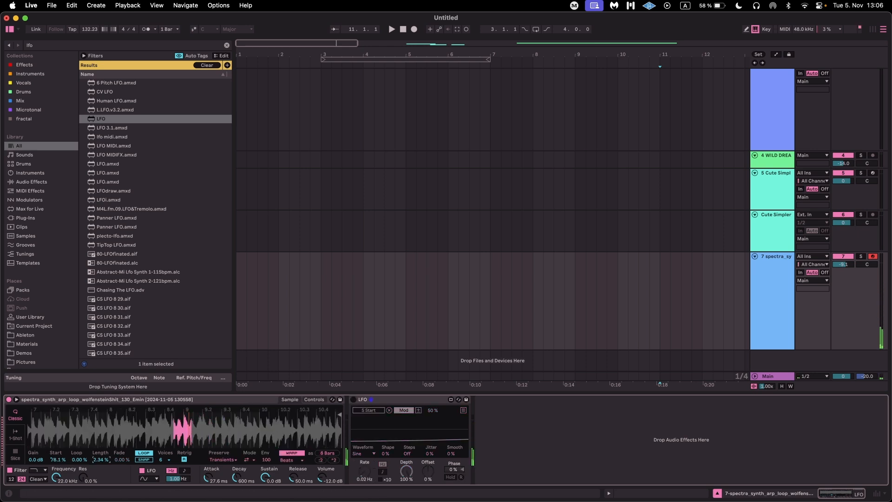
Shorten Simpler's Length to 0.00% and turn Warp off.
mouse_move(99, 460)
mouse_down()
mouse_move(100, 469)
mouse_move(58, 457)
mouse_move(90, 468)
mouse_up()
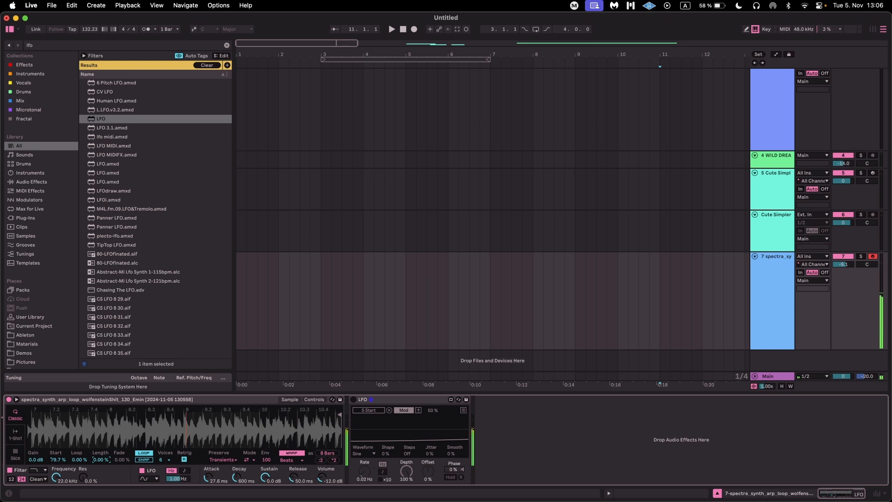
drag(182, 432, 182, 448)
click(292, 453)
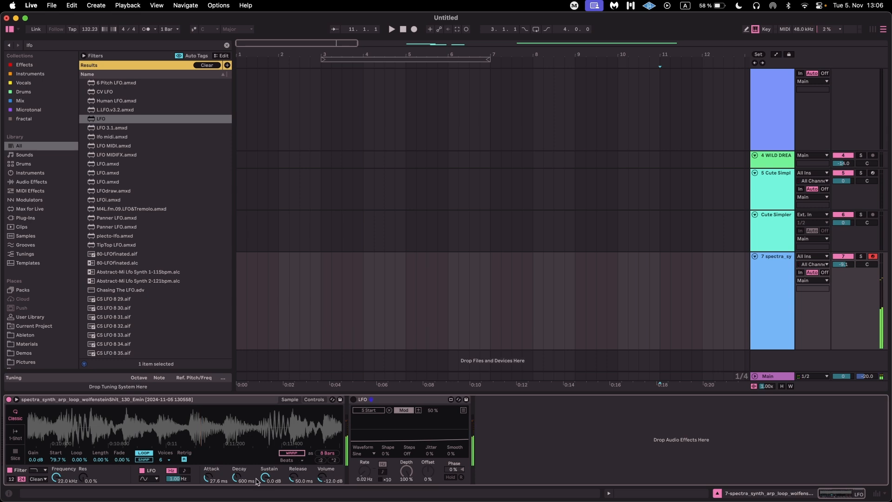
Lower Simpler's Volume to -21.7 dB and move its Start to 53.3%.
drag(319, 480, 319, 489)
drag(56, 459, 63, 460)
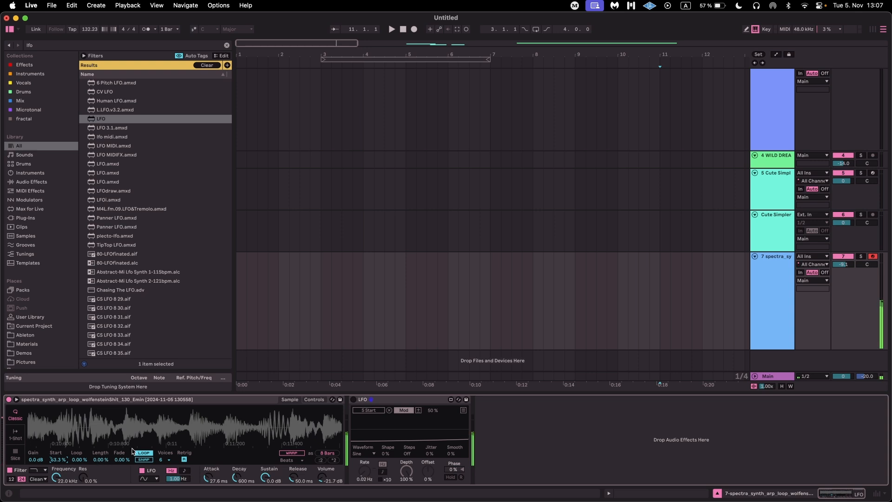
scroll(277, 419, down, 5)
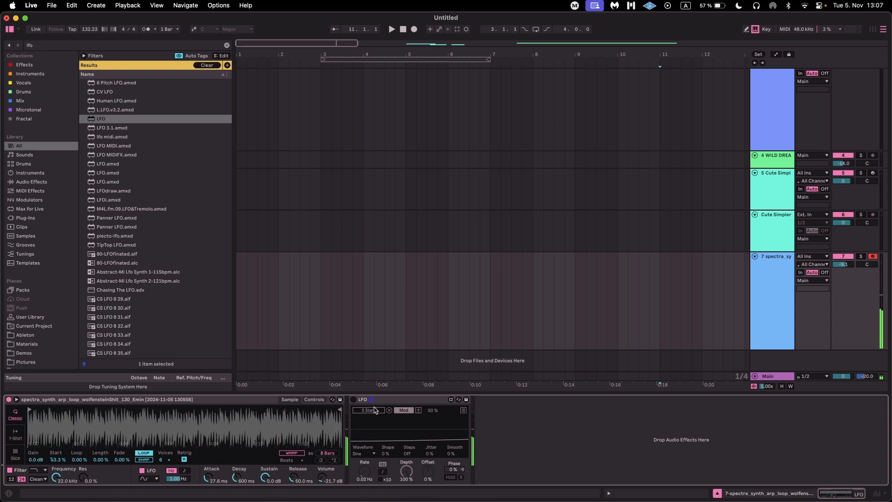
Re-enable the LFO and slow its Rate to 0.00 Hz.
click(357, 400)
click(353, 400)
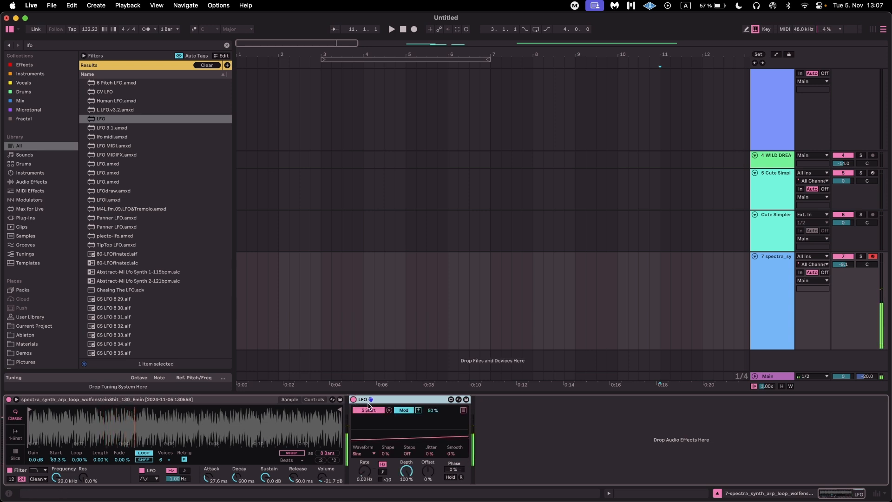
mouse_move(366, 467)
mouse_down()
mouse_move(366, 395)
mouse_move(365, 467)
mouse_up()
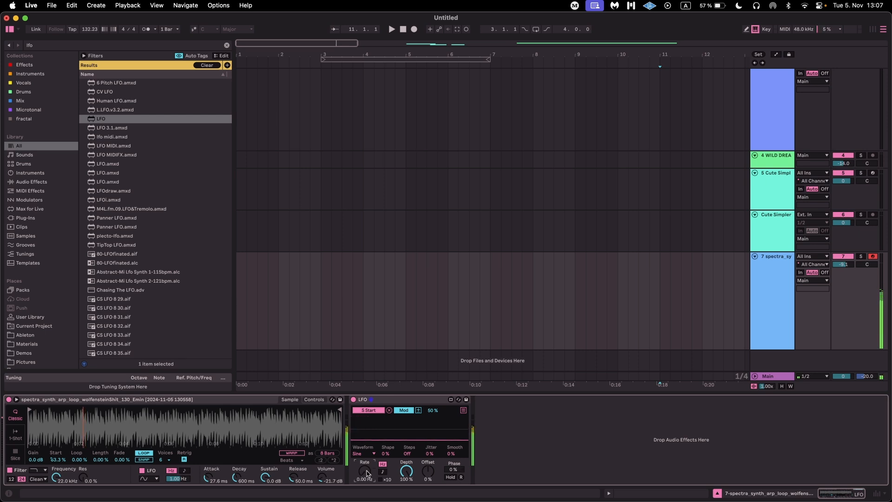
Reduce the LFO's modulation amount on Simpler's Start to 8%.
scroll(103, 426, up, 10)
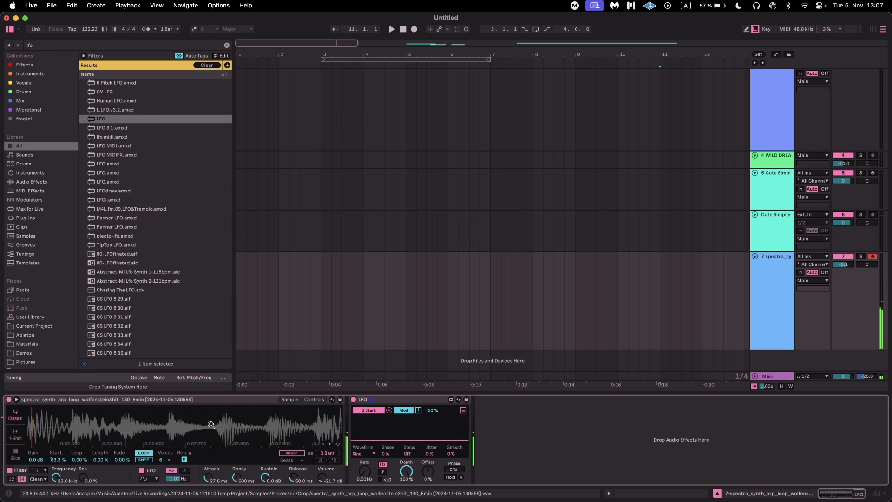
scroll(211, 424, left, 5)
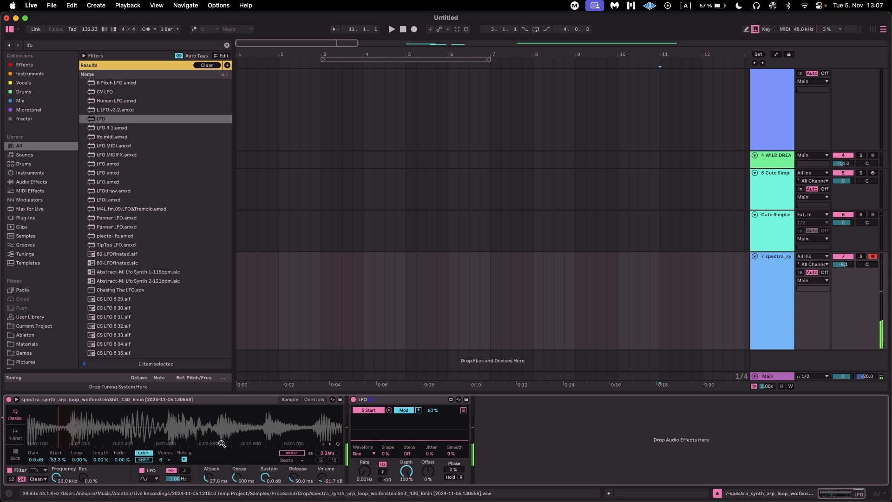
drag(222, 444, 336, 428)
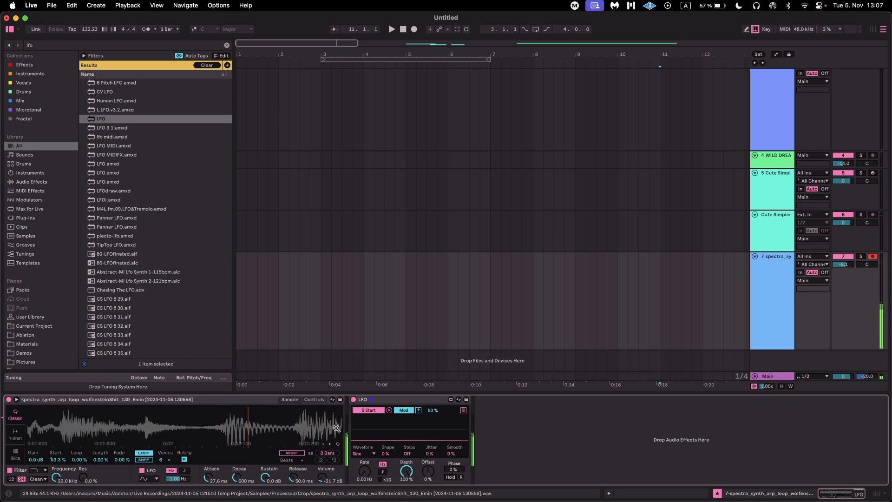
drag(433, 413, 433, 429)
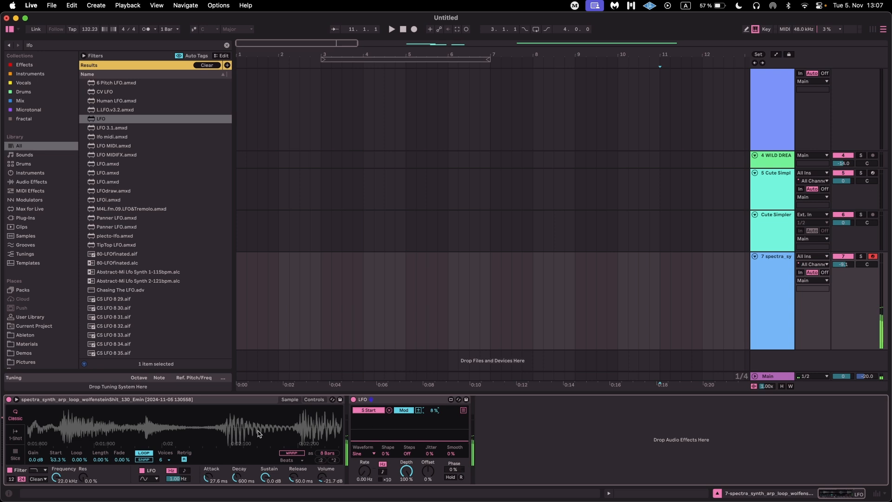
Examine how the playhead moves through Simpler's waveform under the slow LFO, both up close and across the whole sample.
scroll(259, 433, down, 10)
scroll(130, 428, up, 3)
scroll(201, 424, up, 5)
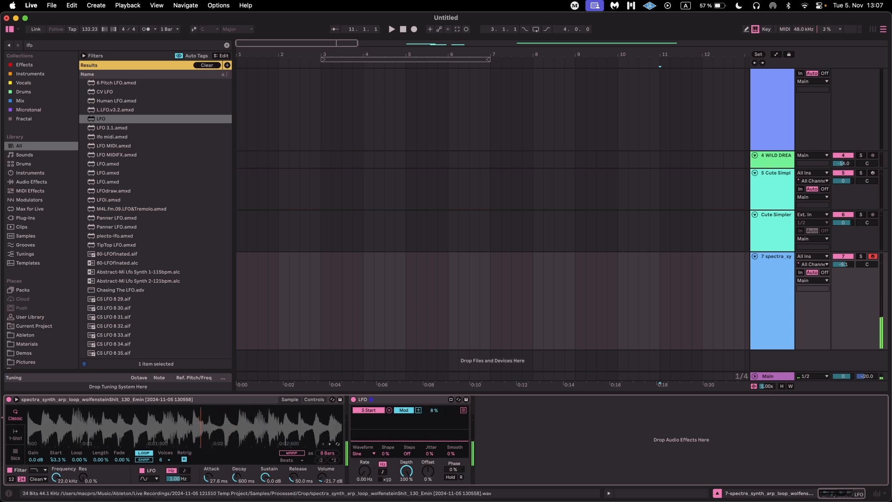
scroll(184, 426, up, 3)
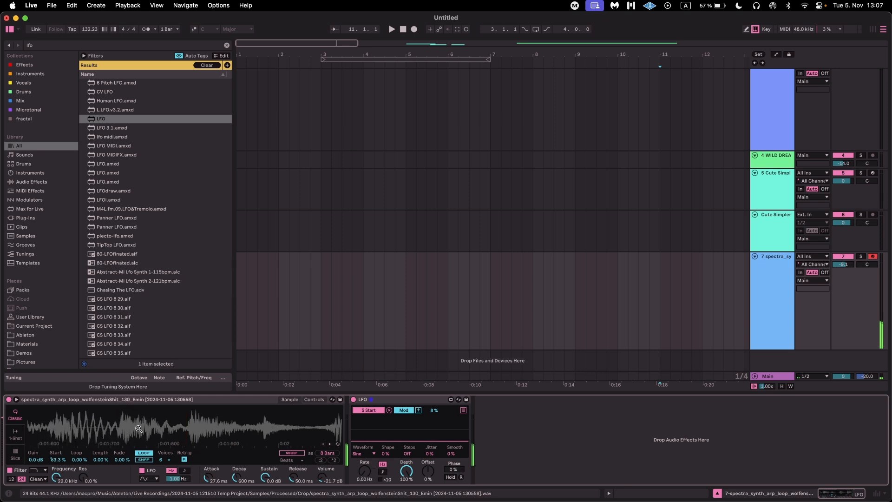
scroll(175, 435, down, 8)
scroll(288, 424, up, 10)
scroll(203, 429, left, 2)
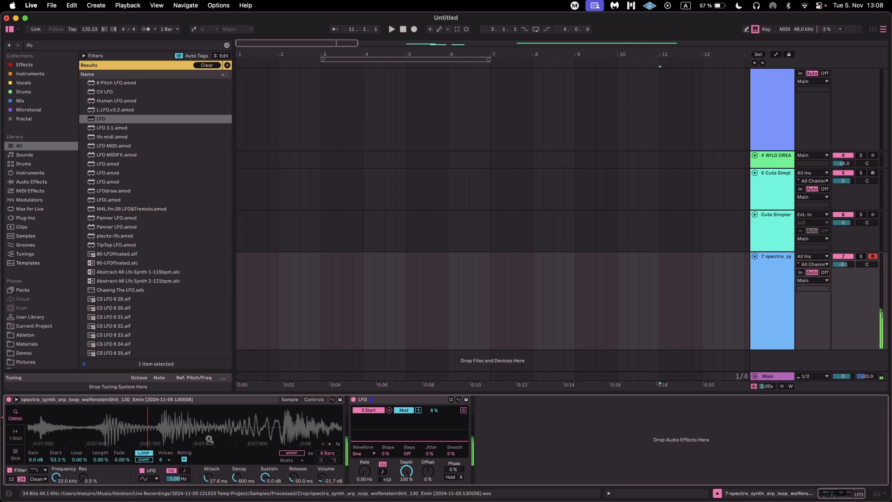
scroll(274, 445, down, 5)
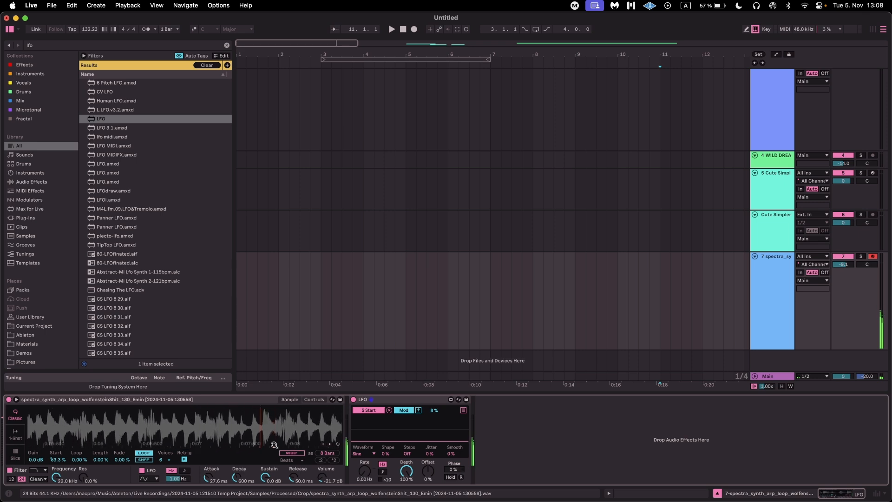
scroll(213, 445, down, 5)
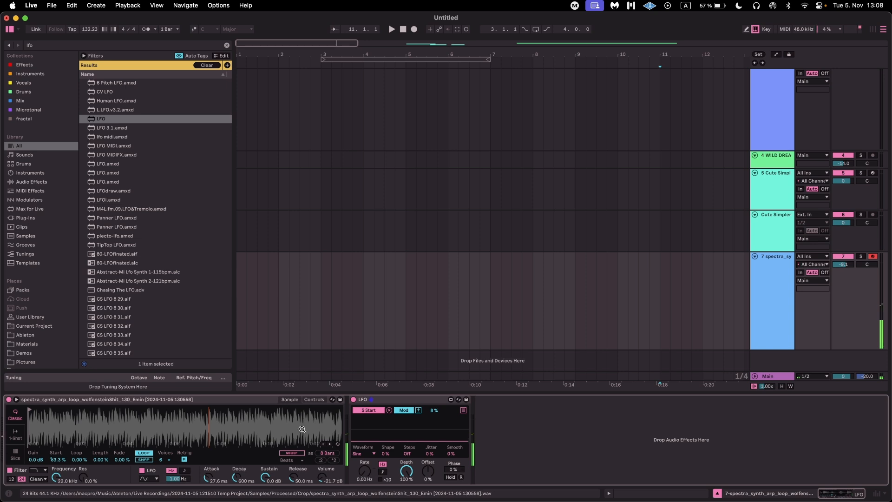
Copy the Hybrid Reverb from track 5 to the end of track 7's device chain.
click(761, 187)
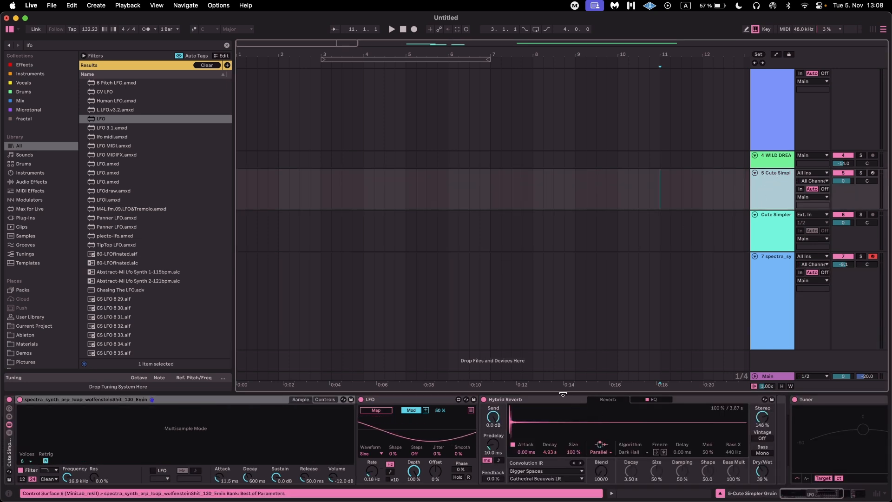
click(703, 294)
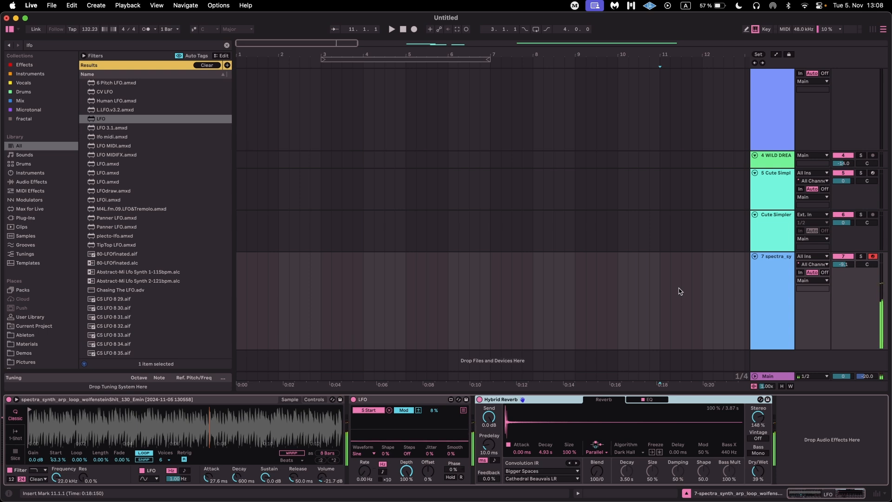
Switch the LFO's Start mapping to Remote with a range of 0% to 1%, and set its Rate to 0.01 Hz.
click(366, 472)
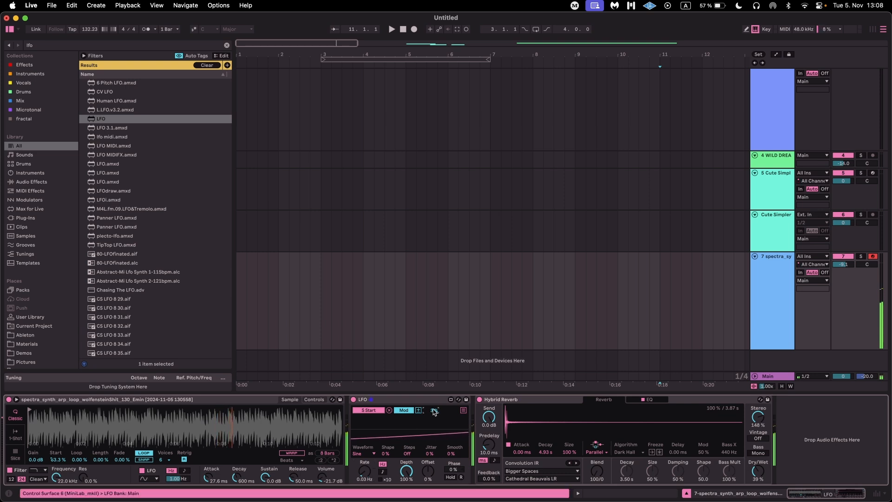
click(403, 411)
drag(442, 412, 442, 454)
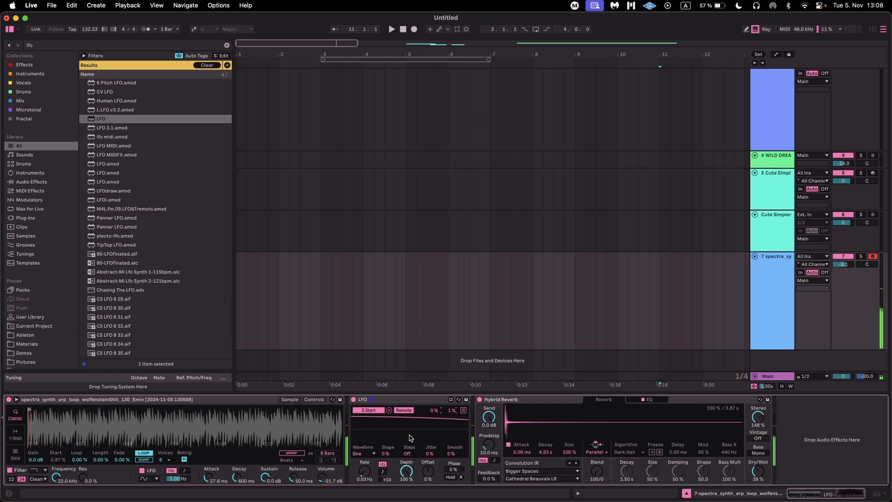
drag(105, 428, 105, 472)
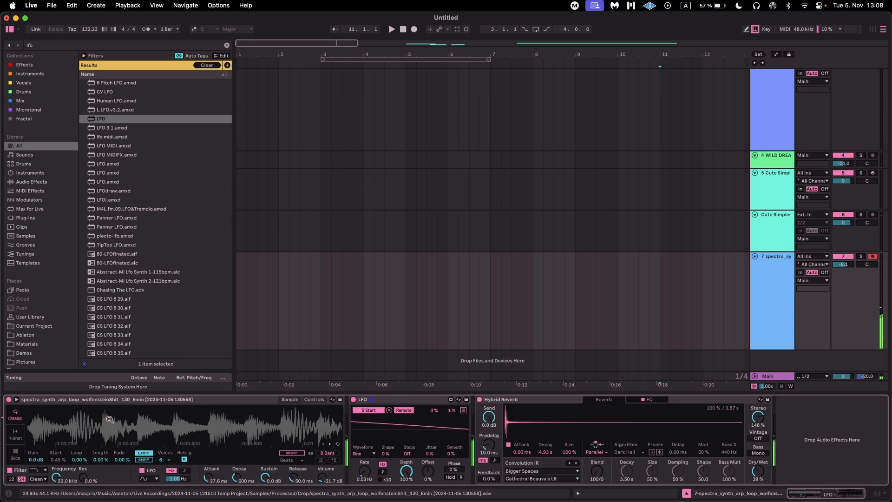
drag(364, 475, 365, 473)
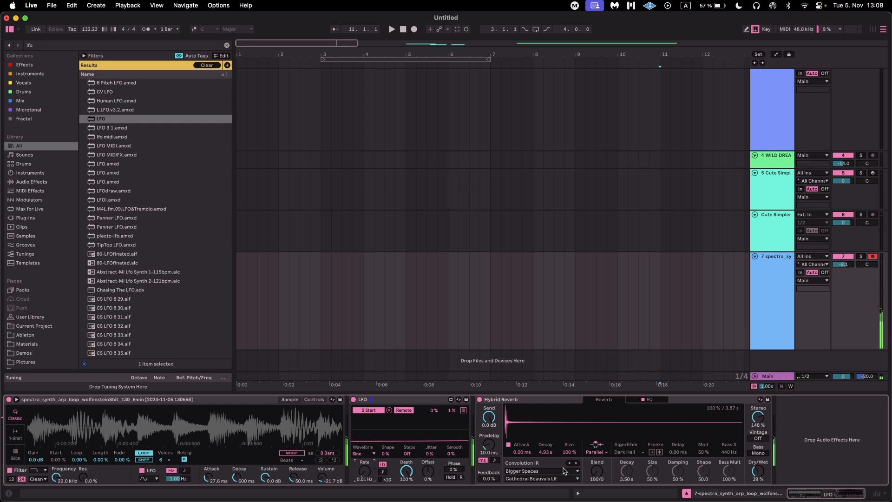
Set Simpler's loop Fade to 28.9% and the LFO's Rate to 0.07 Hz.
key(z)
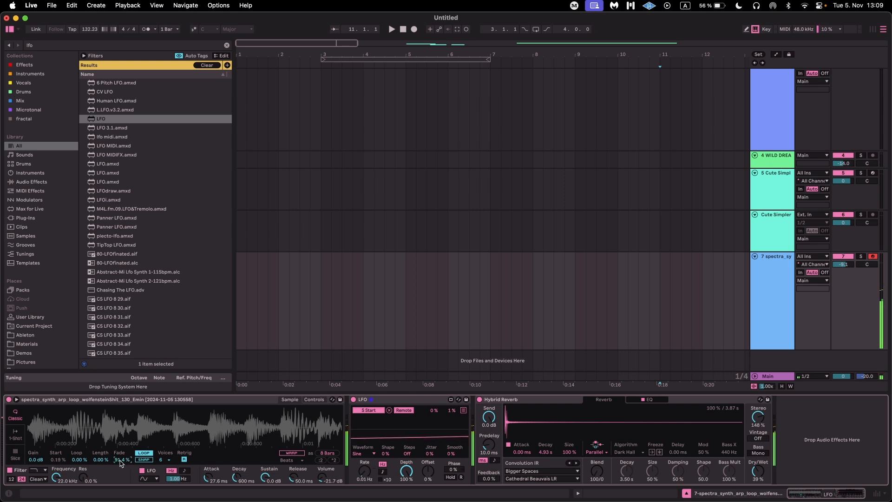
scroll(141, 432, down, 5)
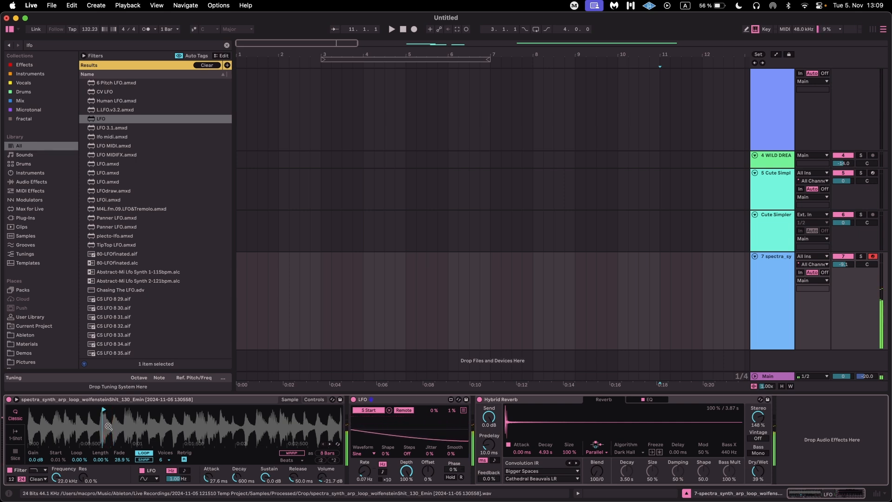
drag(109, 427, 108, 469)
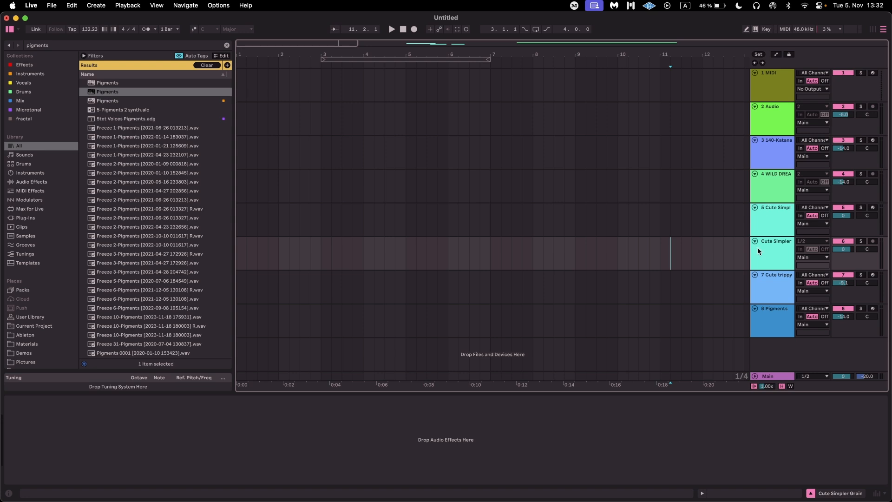
Show the device chain of track 7, Cute trippy grain simpler wubwub.
click(767, 286)
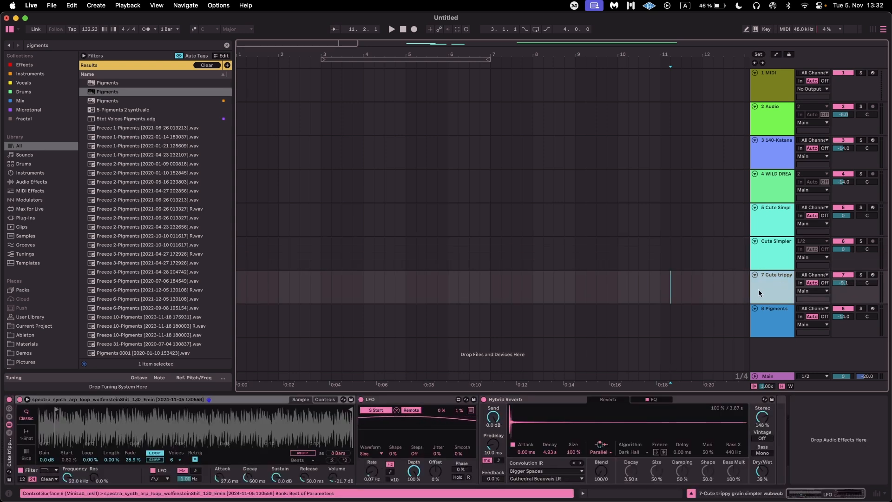
Arm track 7, Cute trippy grain simpler wubwub, for recording.
click(575, 293)
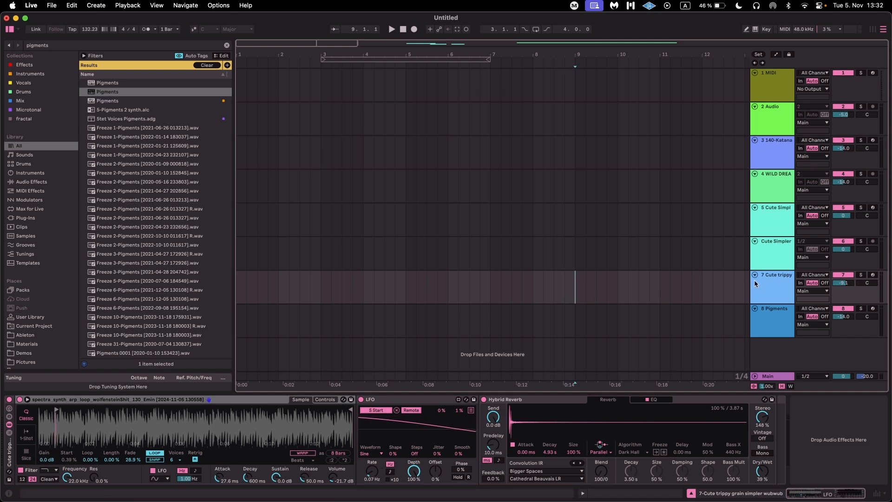
click(773, 283)
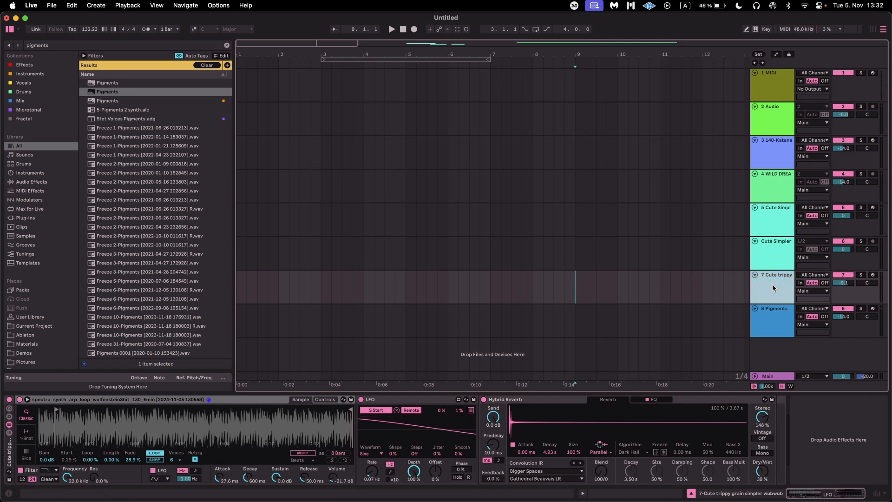
click(873, 274)
key(a)
key(a)
key(a)
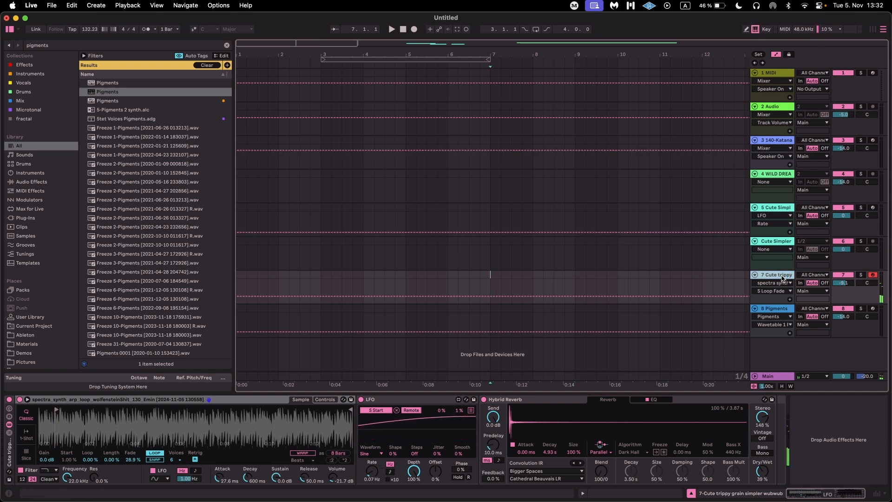
click(682, 292)
click(491, 285)
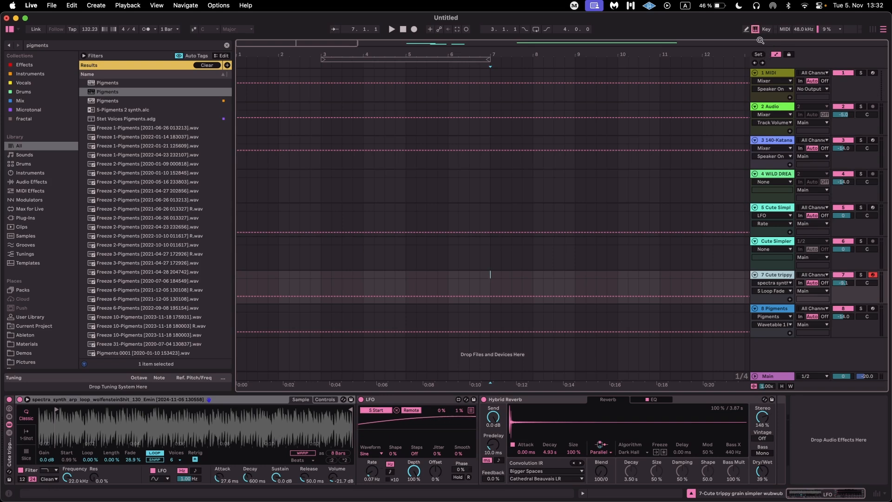
click(776, 54)
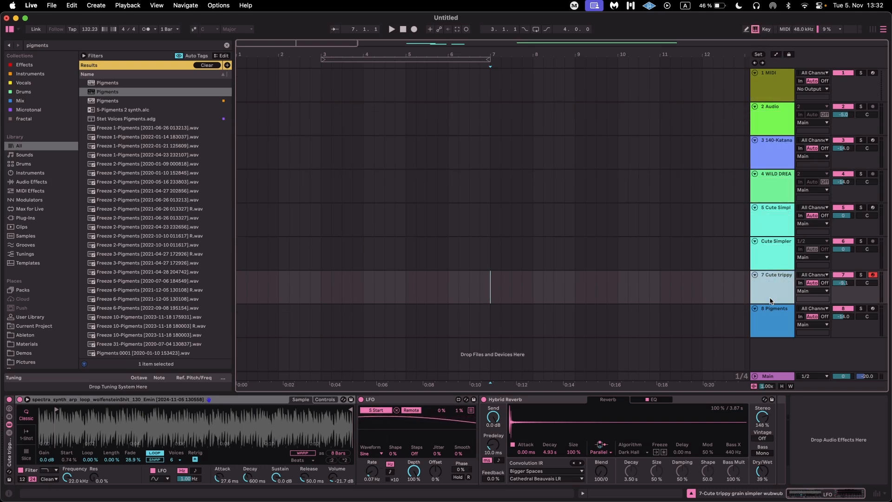
Insert a new audio track below track 7 and increase its height.
key(super+t)
click(774, 313)
drag(772, 321, 773, 361)
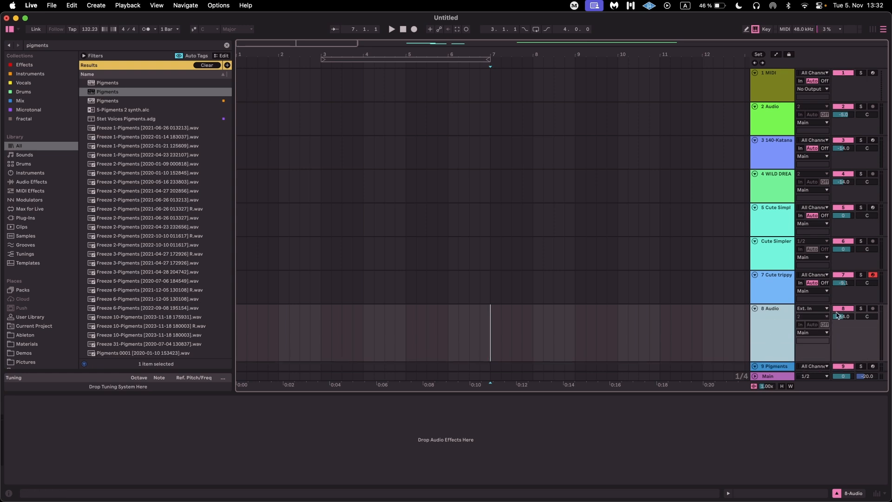
Set the 8 Audio track's input to Resampling, arm it for recording and set its monitoring to In.
click(820, 309)
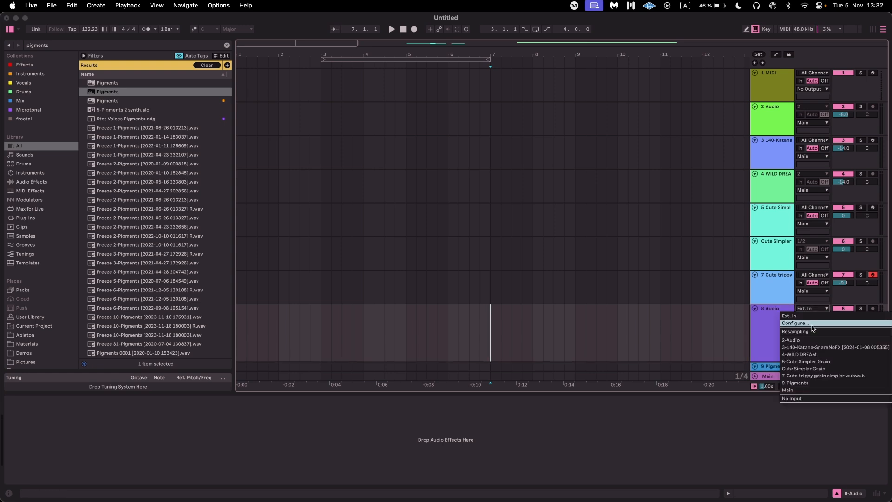
click(795, 332)
click(872, 308)
click(812, 324)
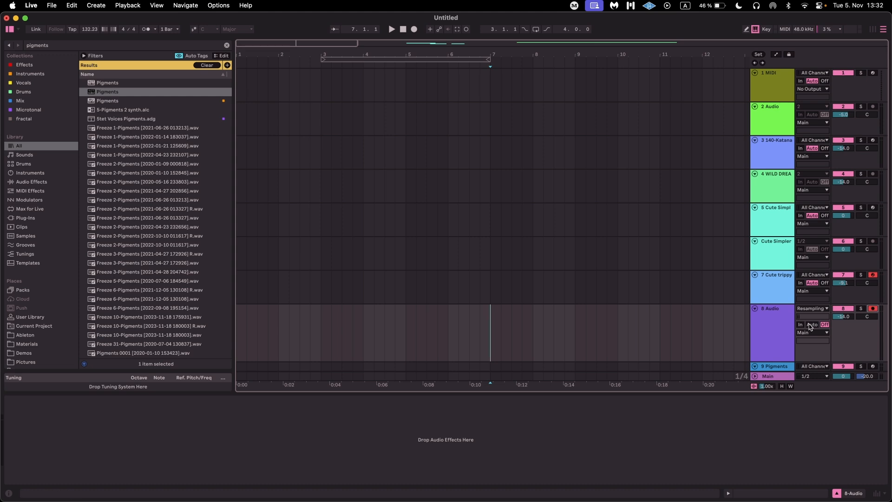
click(650, 325)
click(800, 324)
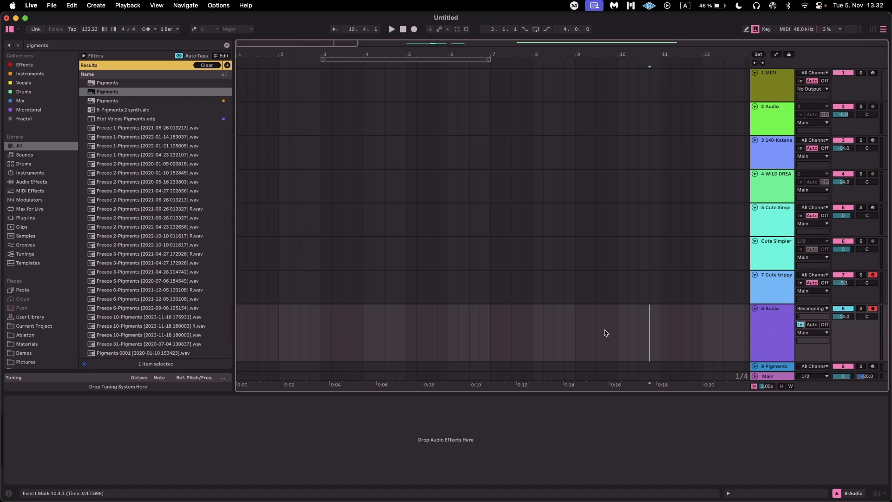
Check the input source of the 8 Audio track and the device chain of track 7.
click(484, 333)
drag(494, 331, 573, 333)
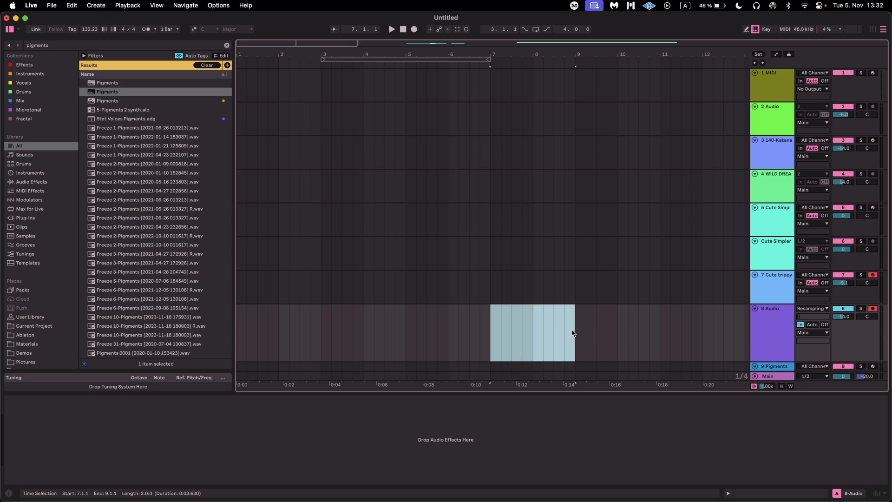
scroll(872, 309, down, 2)
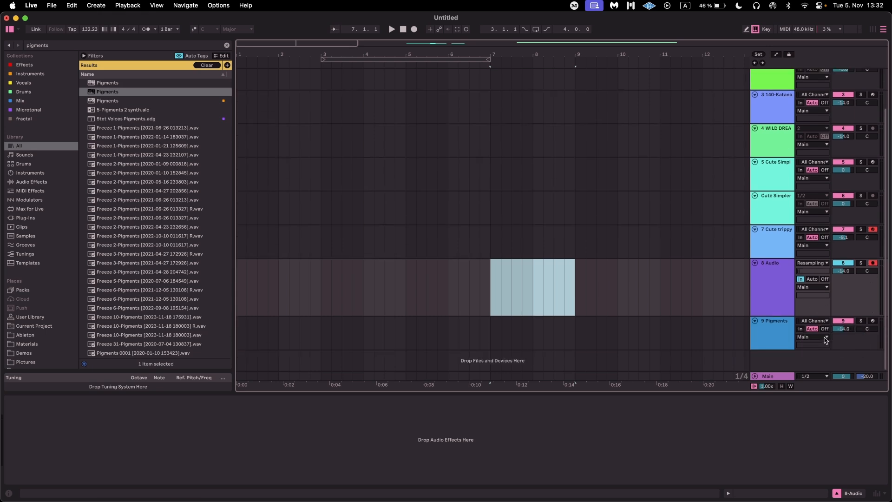
click(824, 264)
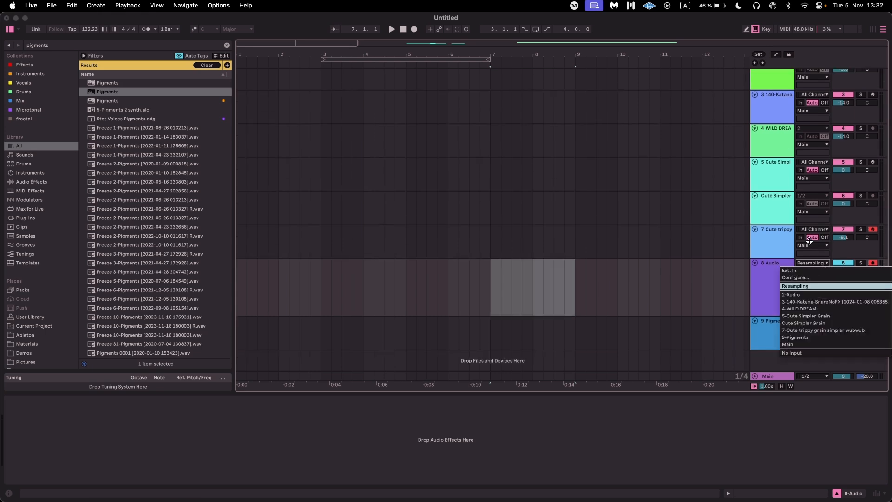
click(779, 248)
click(782, 233)
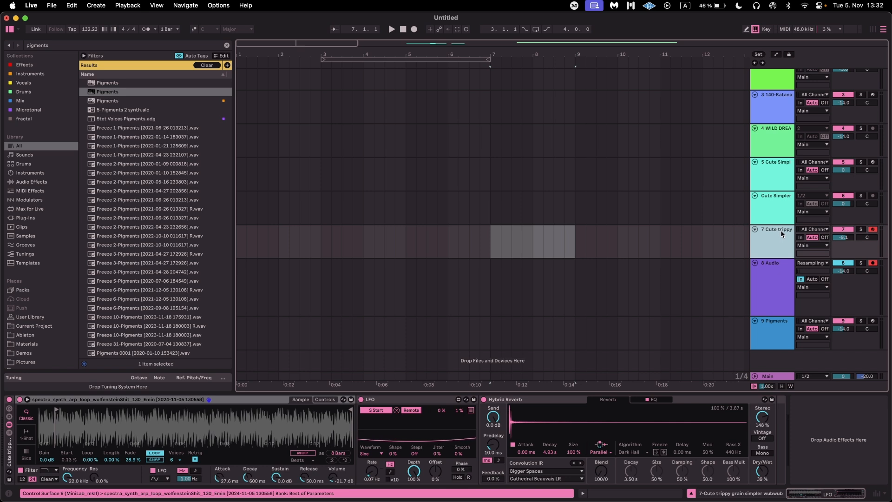
Turn on looping for the arrangement and set the loop to two bars, from bar 7 to bar 9.
click(778, 275)
drag(496, 275, 528, 276)
key(super+l)
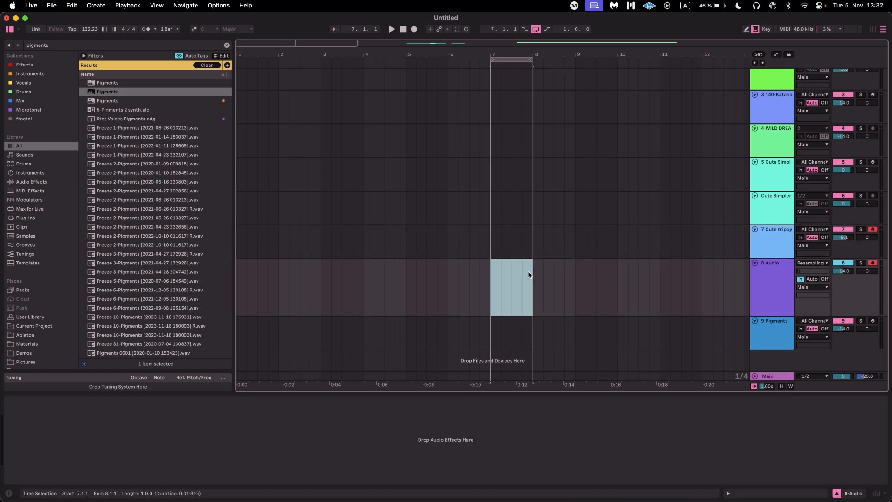
key(space)
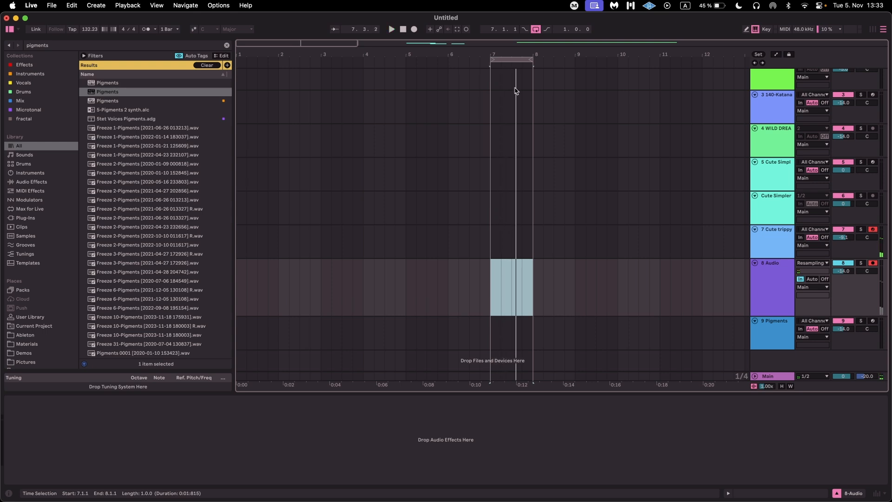
drag(530, 59, 574, 59)
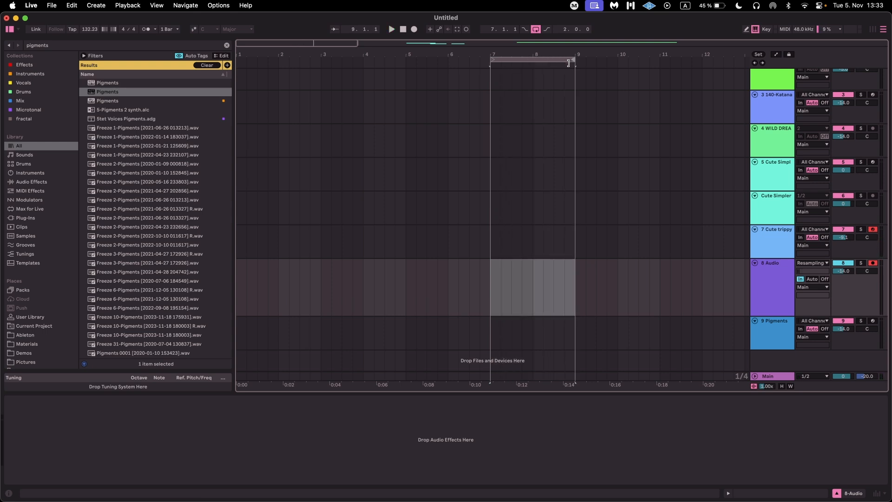
Start recording on the armed tracks 7 and 8 from the beginning of bar 7.
click(502, 251)
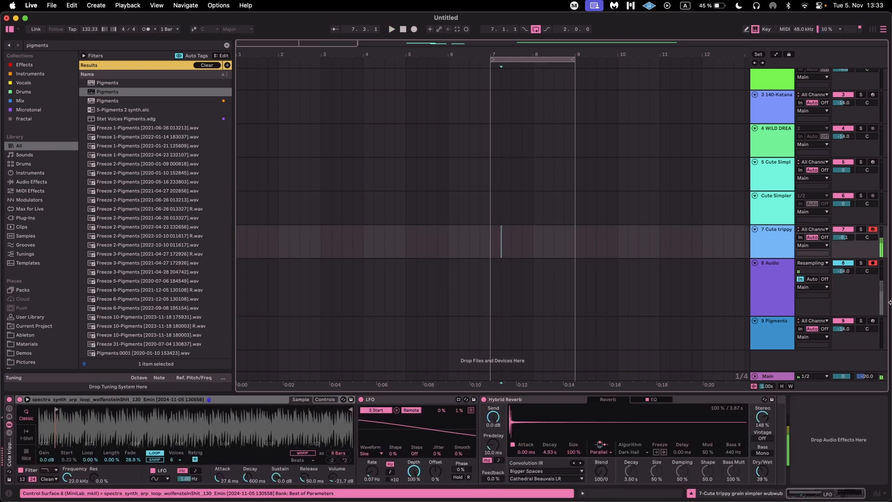
click(496, 273)
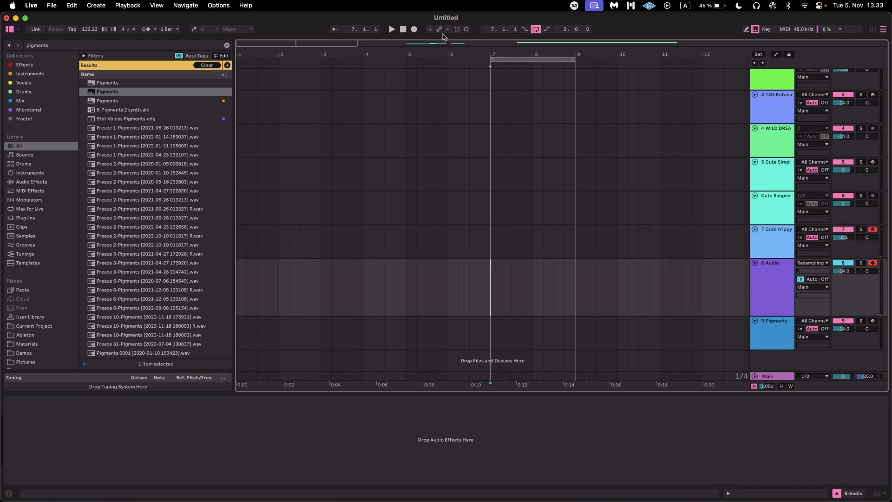
click(415, 30)
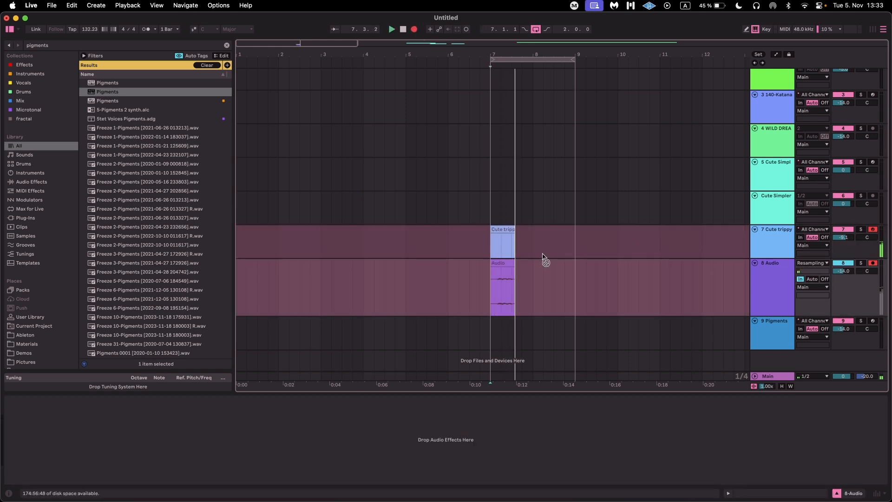
Sweep track 7's LFO Rate to 1.00 Hz and back to 0.00 Hz, set Simpler's Decay to 1.62 s and Fade to 38.7%, and stop recording.
click(765, 237)
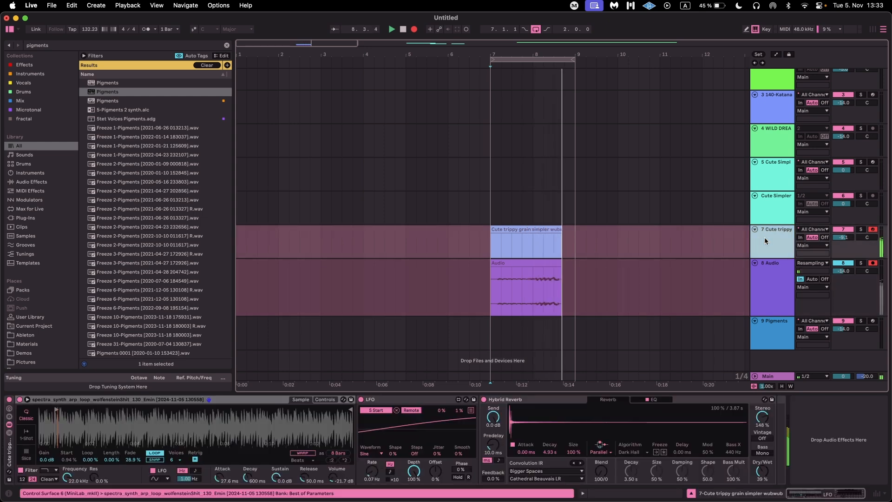
drag(372, 471, 380, 372)
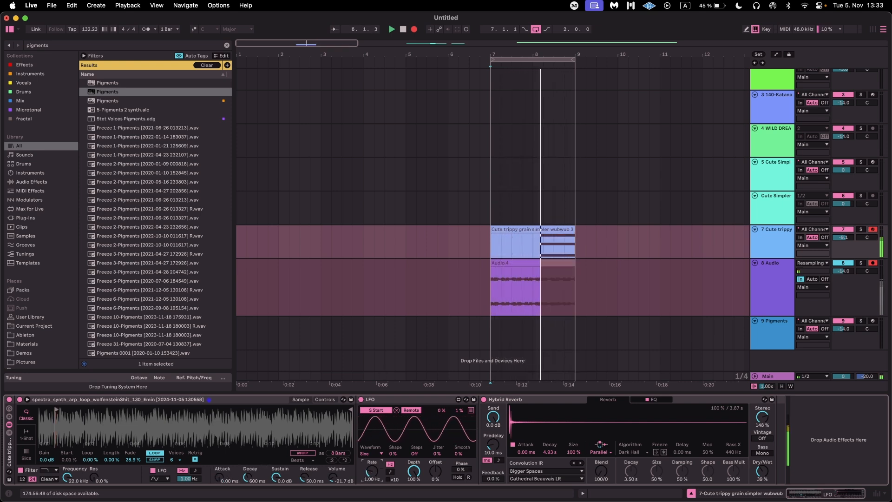
drag(372, 471, 372, 500)
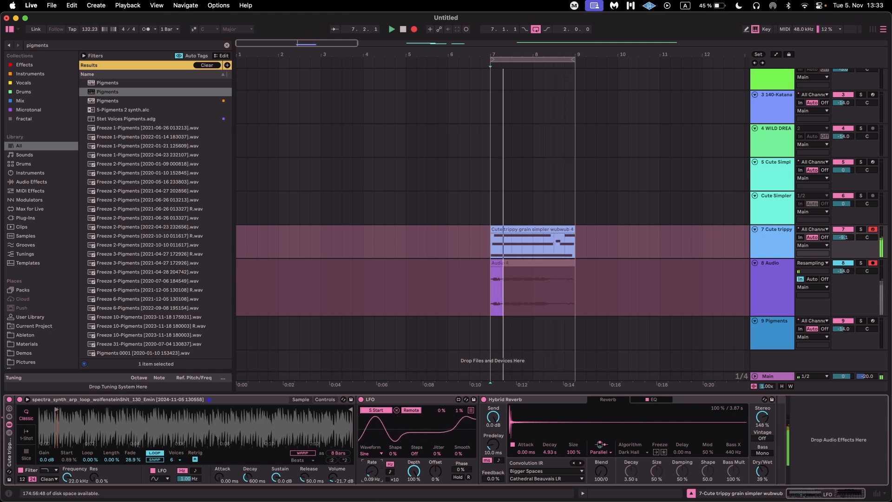
drag(258, 479, 258, 460)
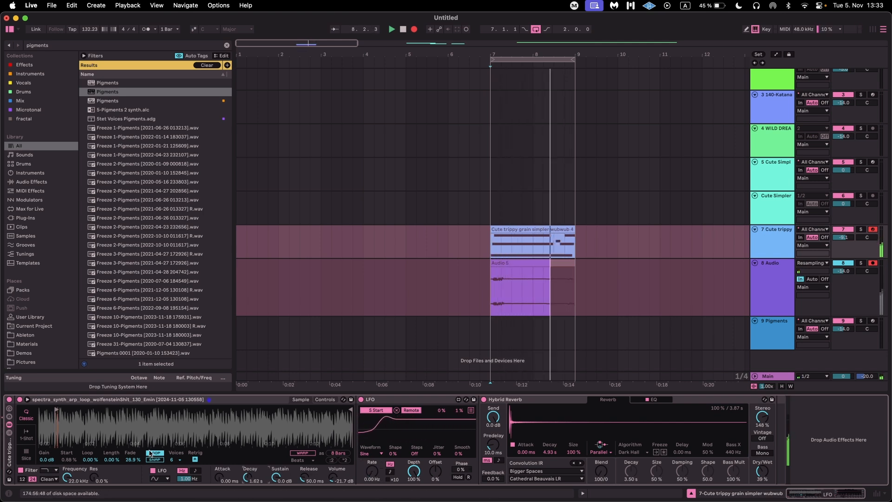
drag(132, 459, 133, 479)
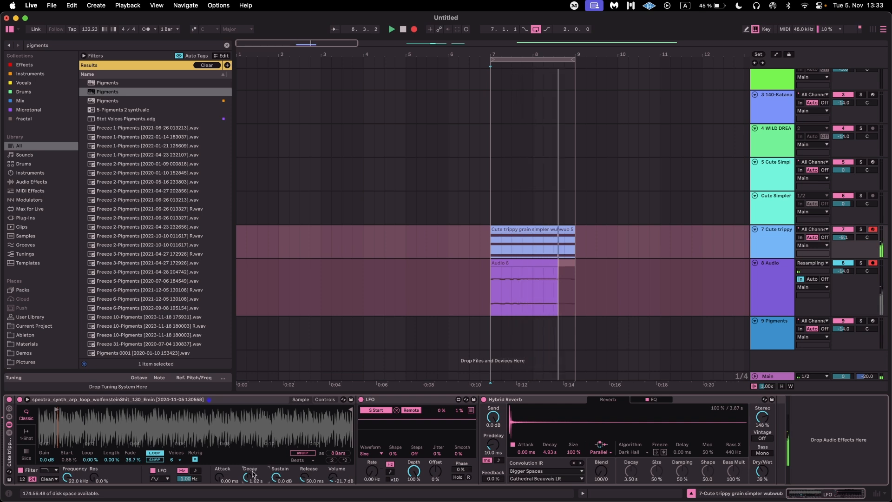
key(space)
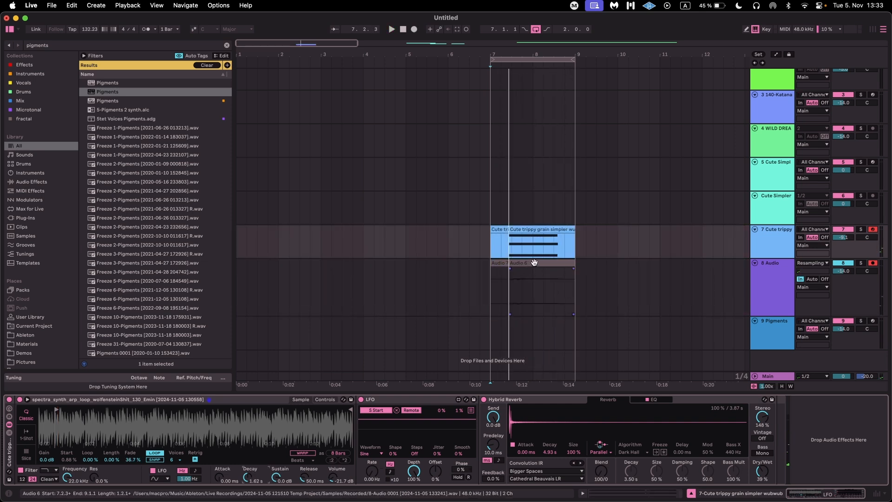
Show the take lanes of the 8 Audio track.
click(781, 280)
click(777, 297)
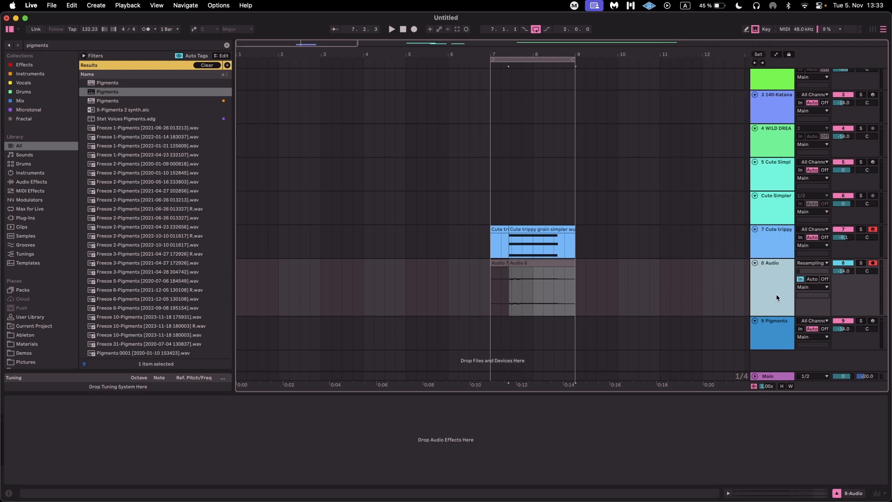
key(alt+super+u)
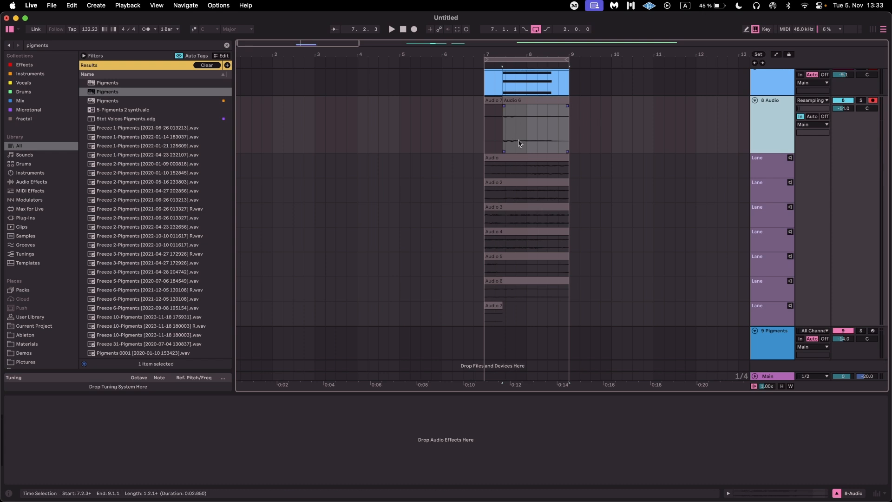
Solo the 8 Audio track, set its monitoring to Auto and play back the recorded takes.
click(534, 136)
click(862, 100)
click(547, 170)
click(812, 117)
key(space)
scroll(518, 160, up, 5)
click(523, 173)
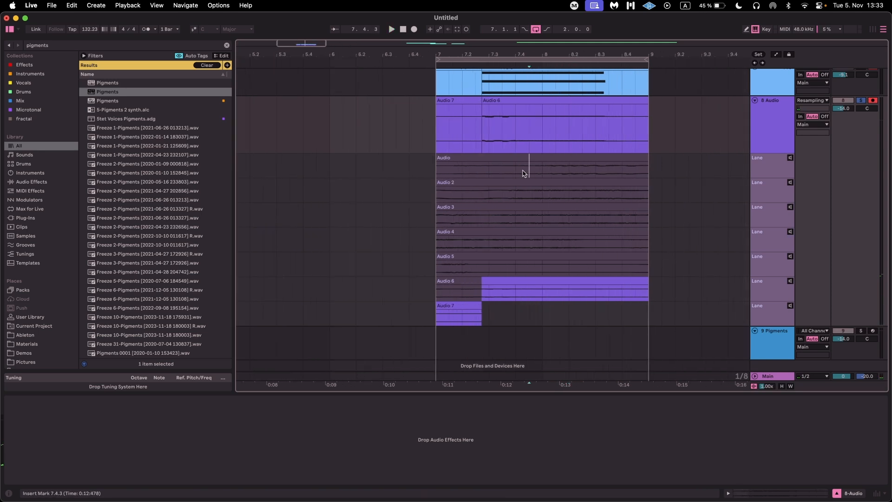
Turn on Draw Mode and comp 1/8 segments from takes Audio, Audio 2 and Audio 3 between 7.4.1 and 8.2.3.
click(746, 30)
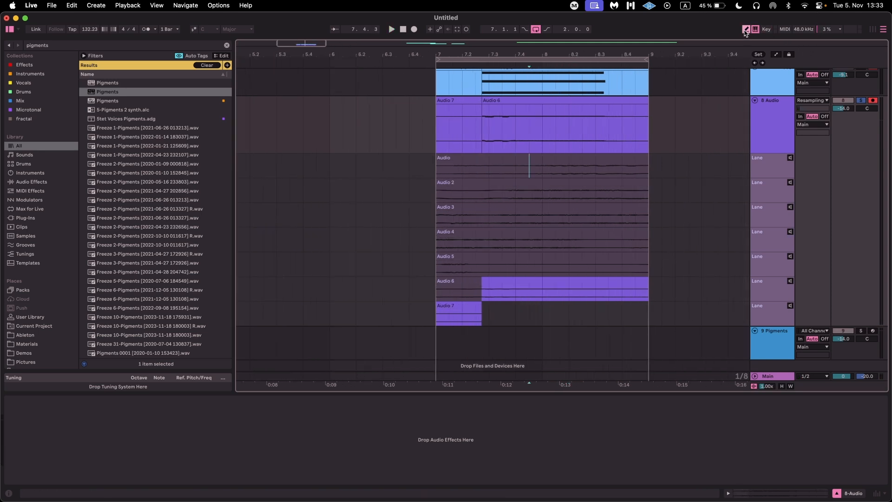
click(536, 166)
click(562, 183)
click(592, 195)
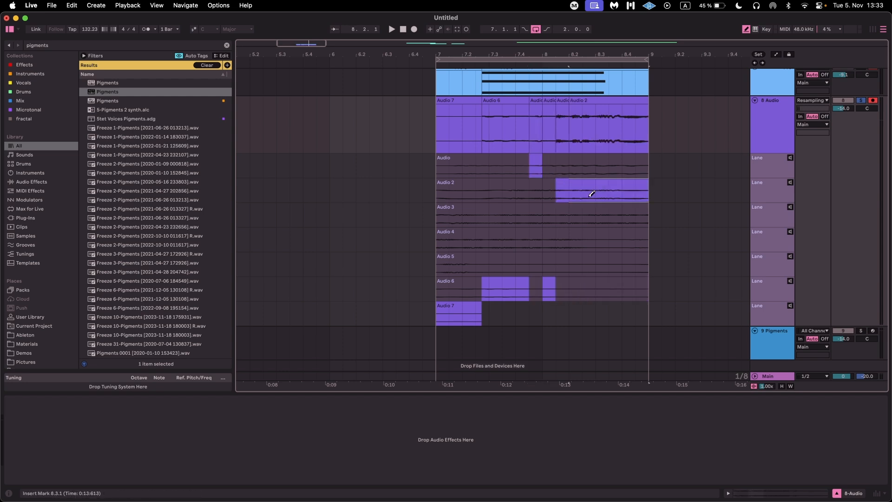
click(577, 192)
click(575, 218)
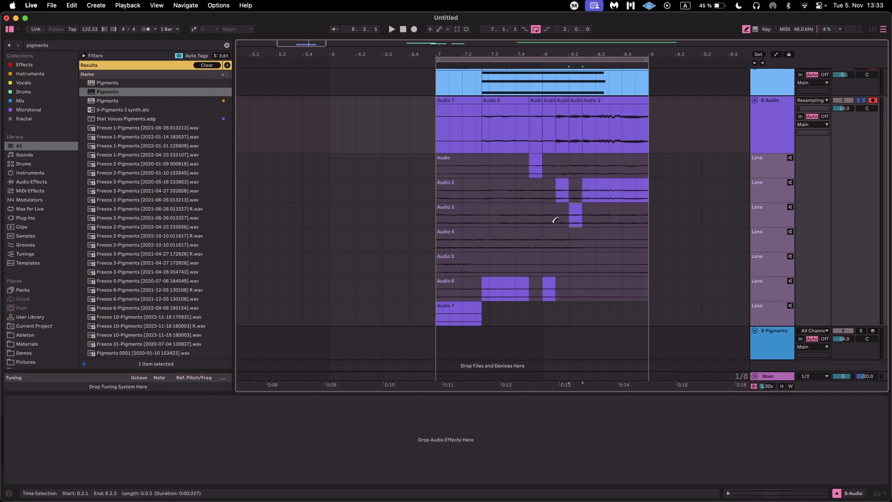
click(548, 217)
click(520, 214)
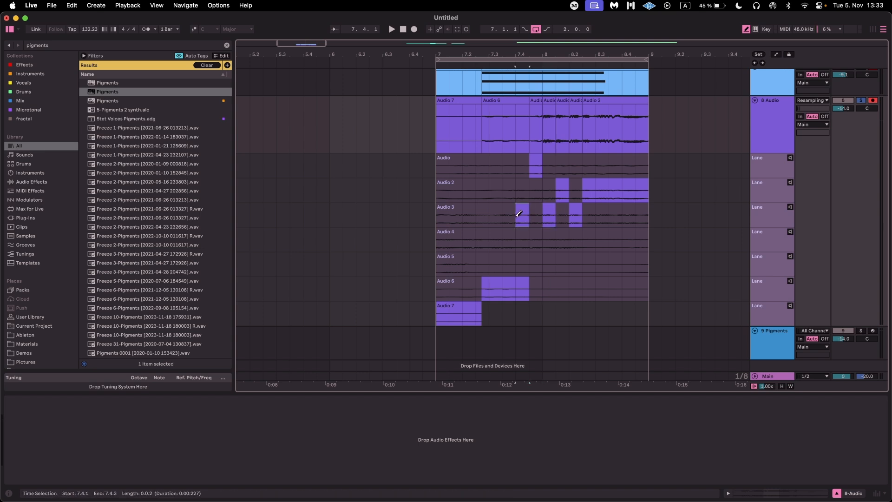
Comp segments from Audio 4, Audio 5 and Audio 6 before 7.4.1, plus Audio 3 at 8.3.1 and the first take at 8.3.3.
click(503, 246)
drag(508, 249, 498, 266)
click(466, 287)
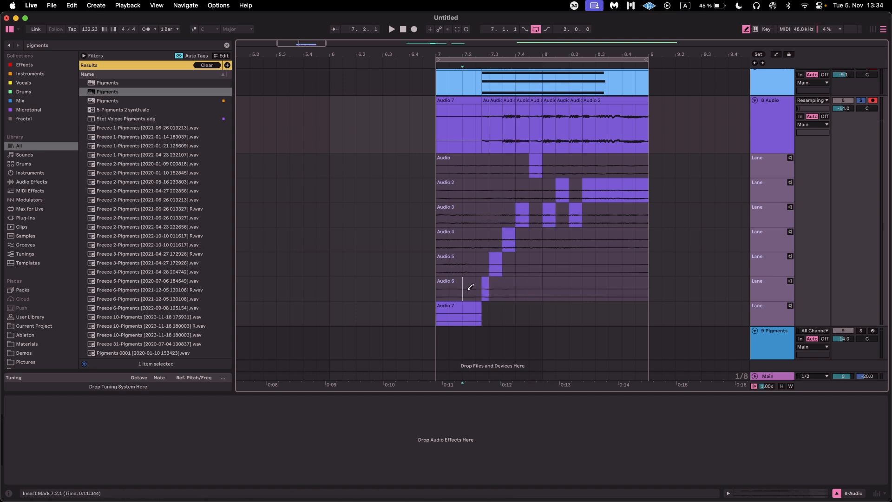
click(602, 220)
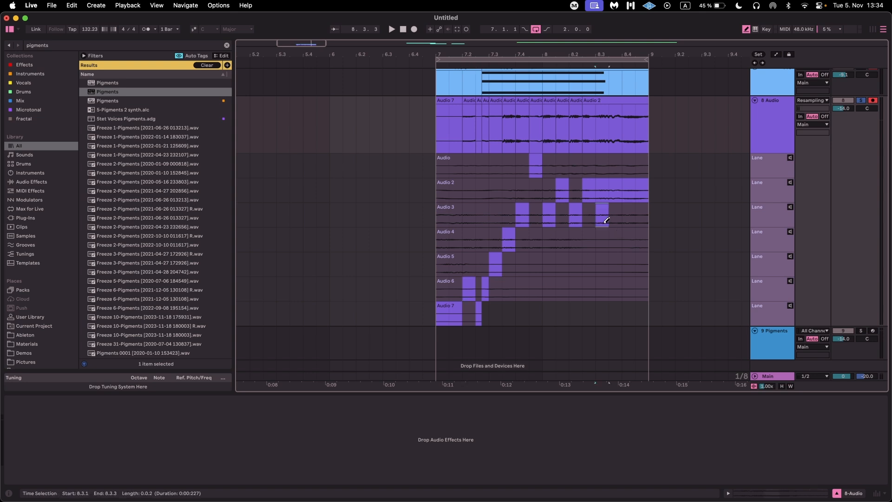
click(615, 166)
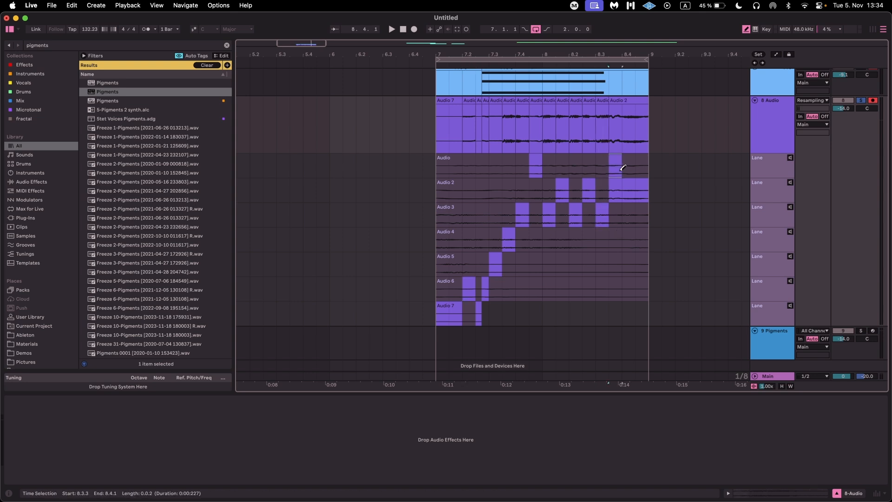
Comp 1/8 segments from takes Audio 3, Audio 4, Audio 5 and Audio 6 between 8.1.1 and 9.1.1, playing back the comp partway through.
click(628, 241)
key(space)
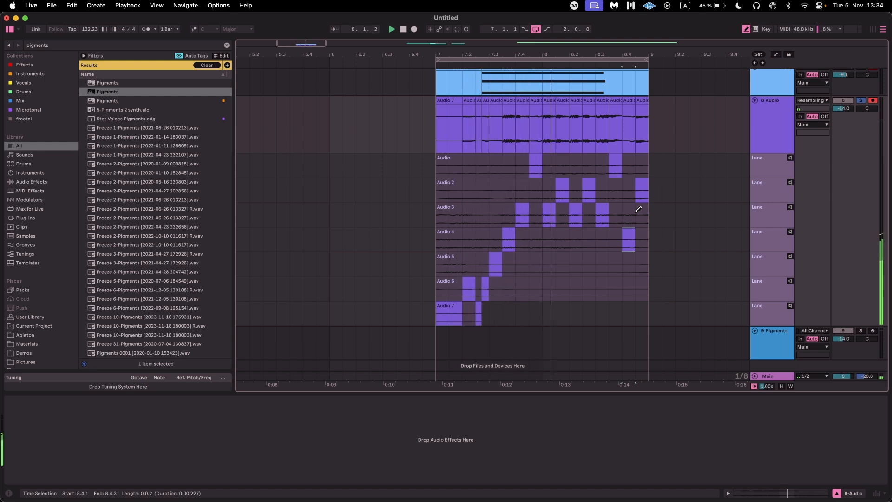
click(553, 269)
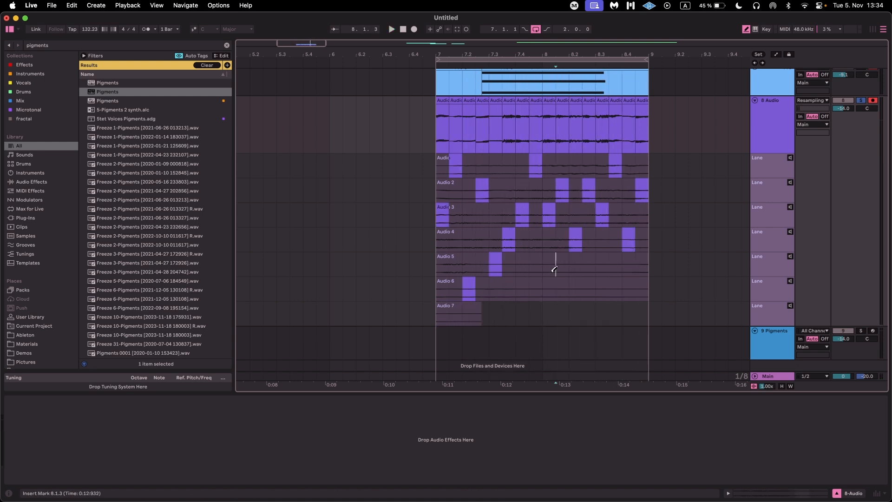
click(638, 281)
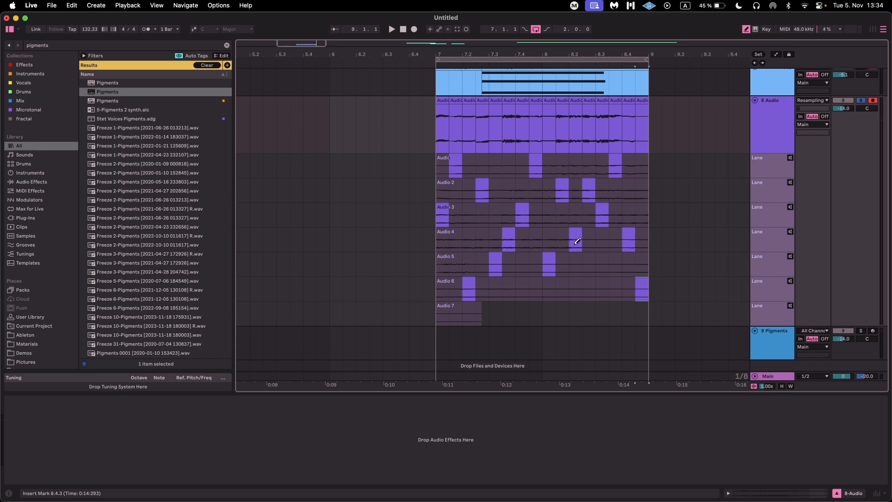
click(572, 265)
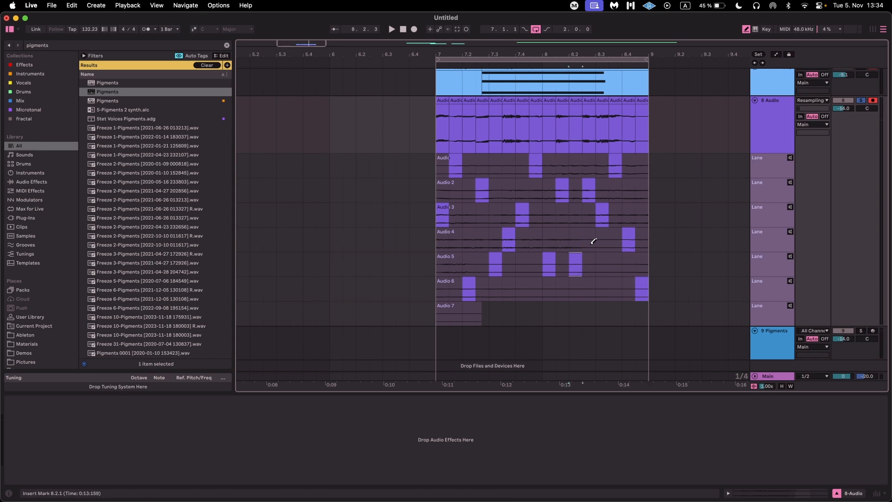
click(588, 241)
click(579, 215)
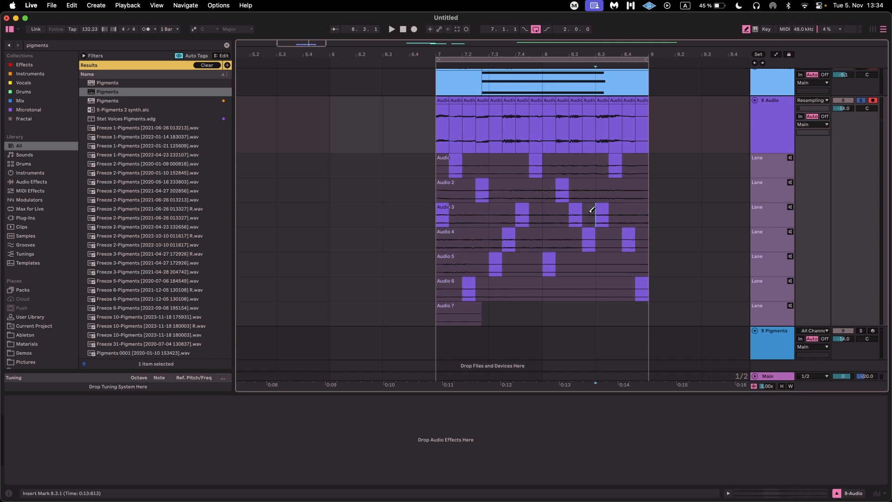
Widen the grid to 1/2 and comp longer segments from Audio 2 and the first take between 7.3.1 and 8.3.1.
click(590, 211)
drag(592, 186, 502, 182)
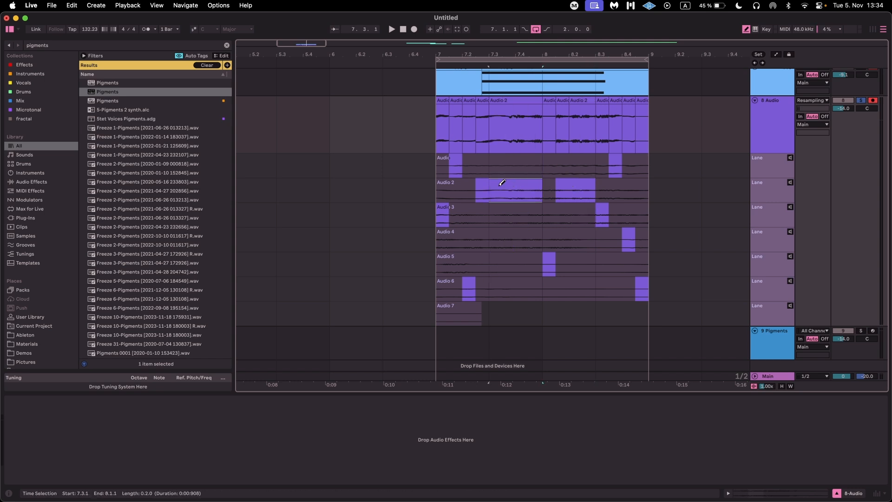
click(511, 165)
click(600, 165)
drag(595, 160, 565, 166)
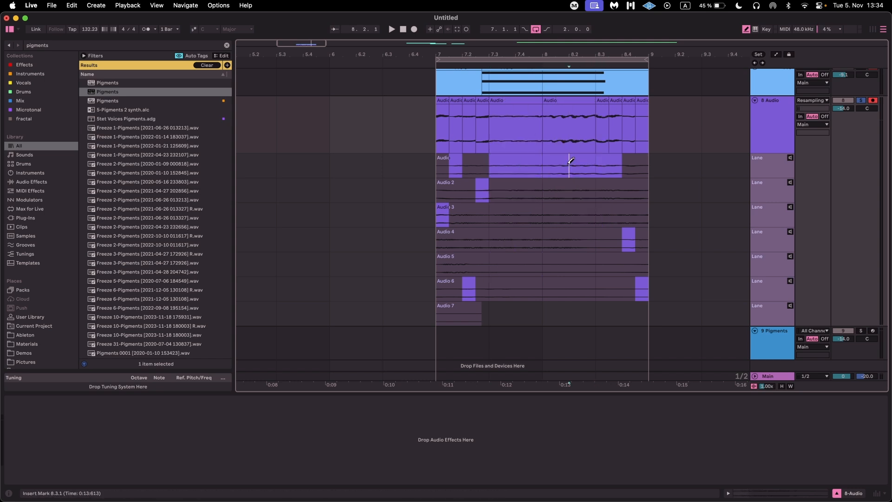
Swap the 8.1.1–8.3.1 segment through takes Audio 2, Audio 3 and Audio 4, and narrow the grid to 1/8.
click(568, 230)
click(578, 197)
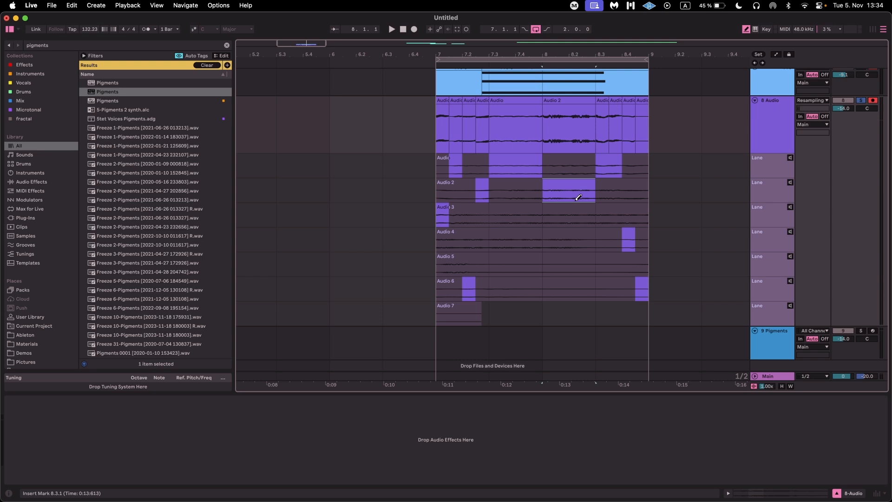
key(super+1)
click(570, 222)
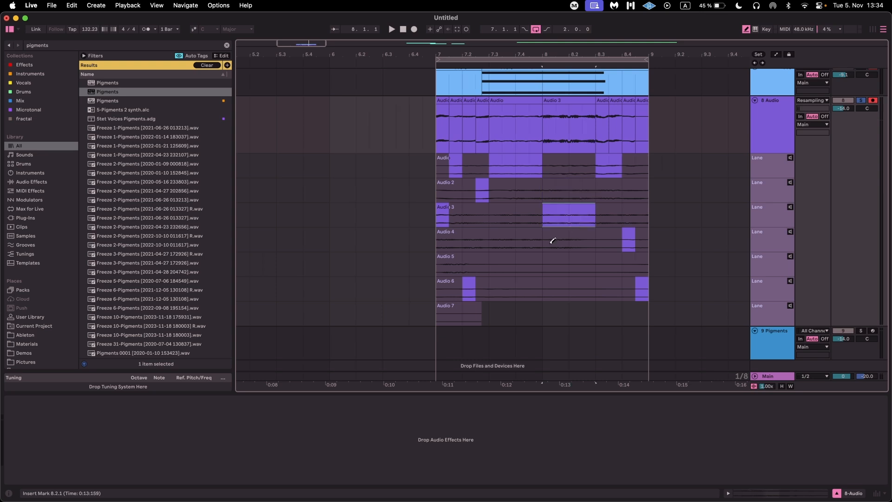
click(552, 241)
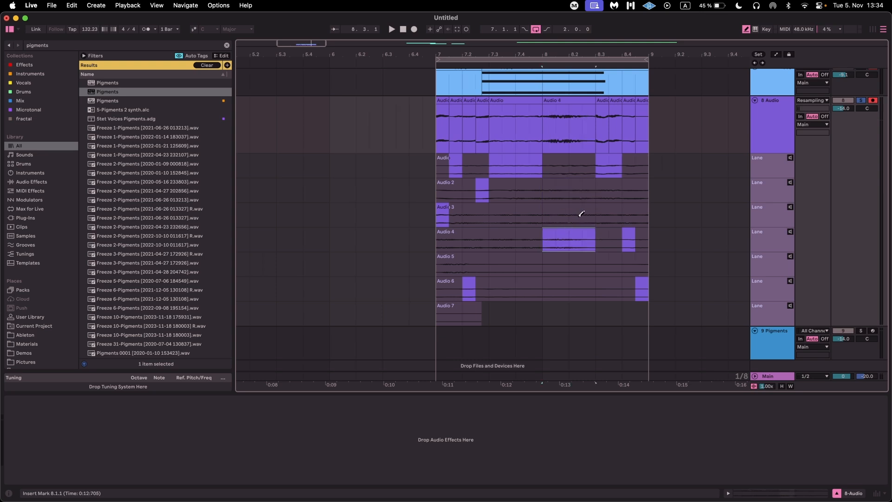
Comp segments of varying length from takes Audio to Audio 5 across the 7.1.1–9.1.1 loop and turn off Draw Mode.
drag(595, 215, 460, 209)
drag(491, 255, 520, 255)
drag(594, 184, 601, 183)
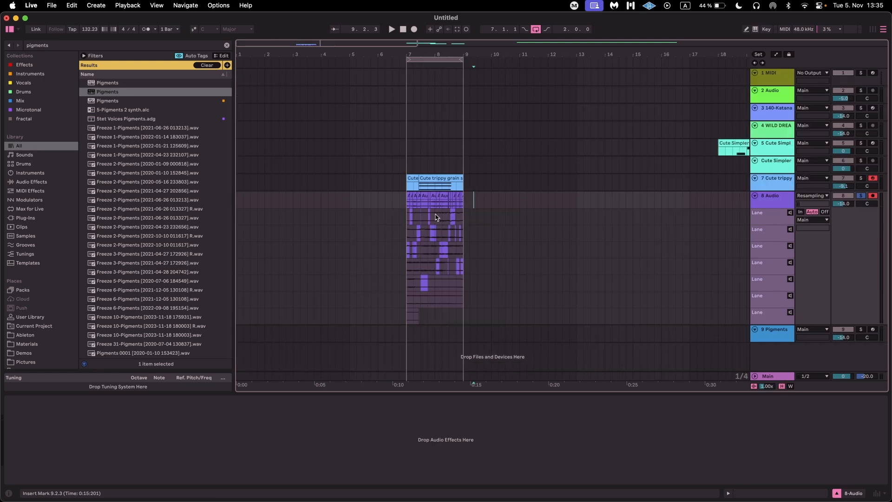
Move the whole Audio 4 take from its lane to 9.2.2 on the main 8 Audio track, play it back, and undo the move.
scroll(435, 217, up, 5)
click(324, 196)
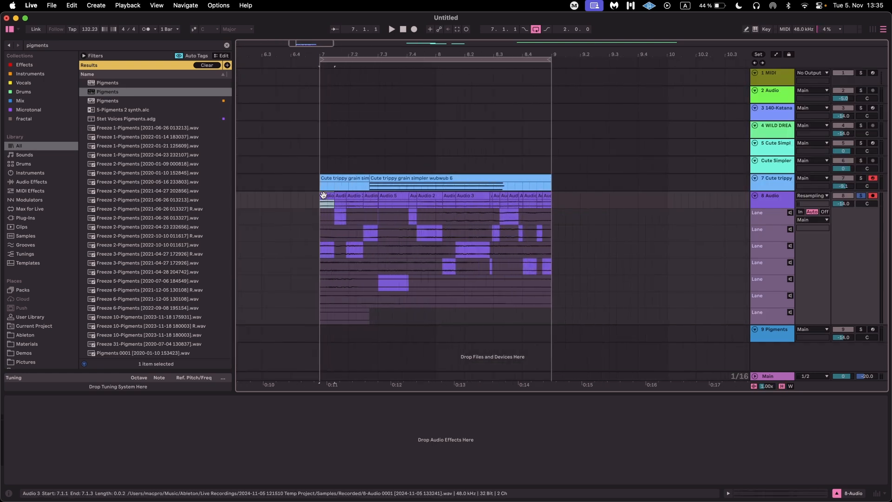
click(331, 193)
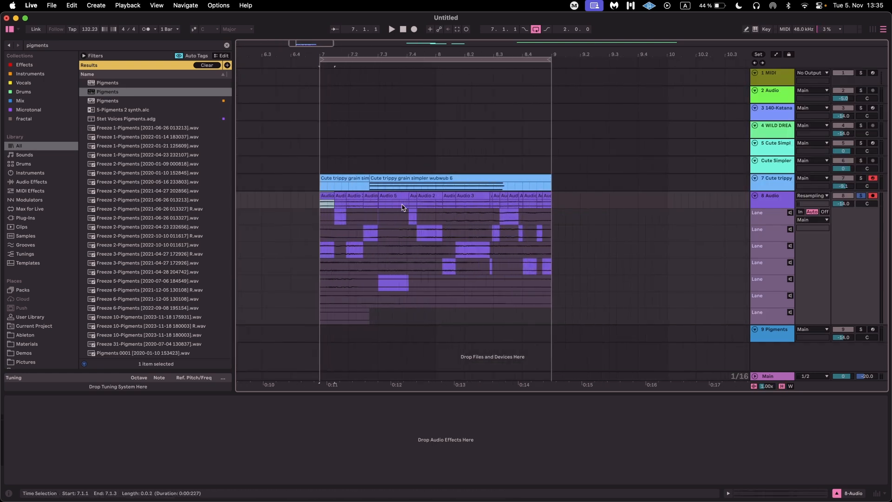
click(393, 256)
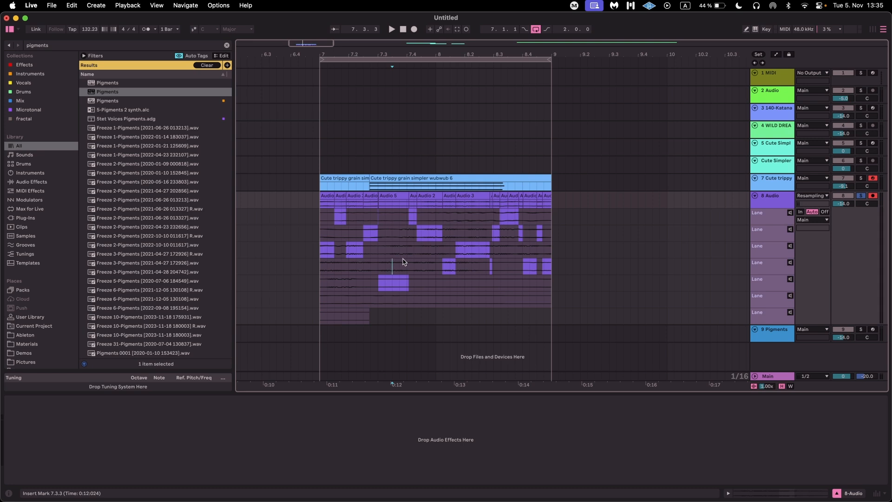
scroll(402, 263, up, 2)
click(400, 264)
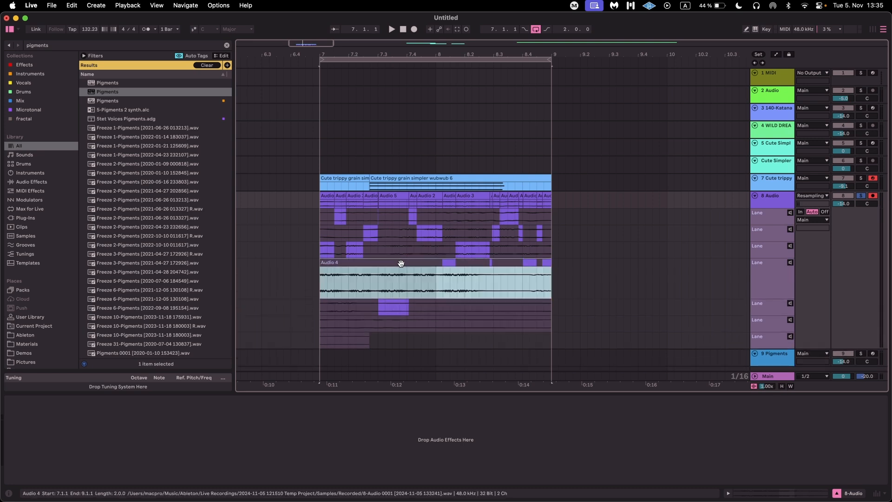
drag(401, 264, 657, 204)
key(space)
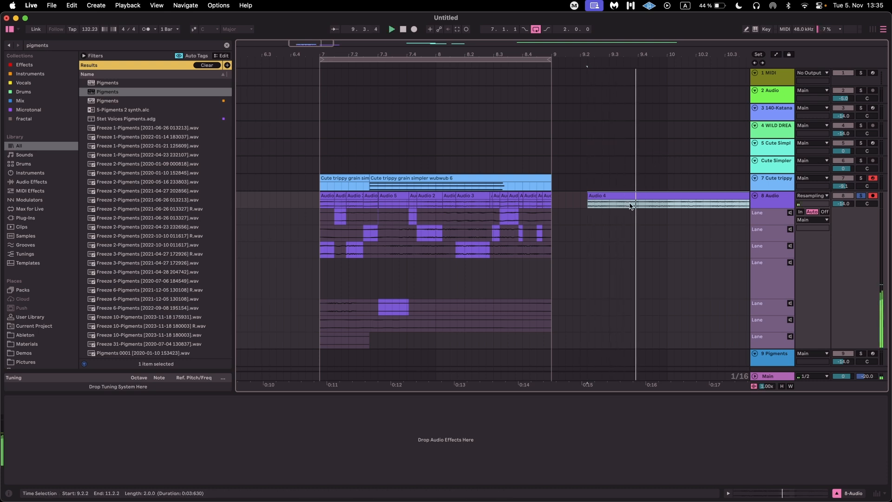
key(super+z)
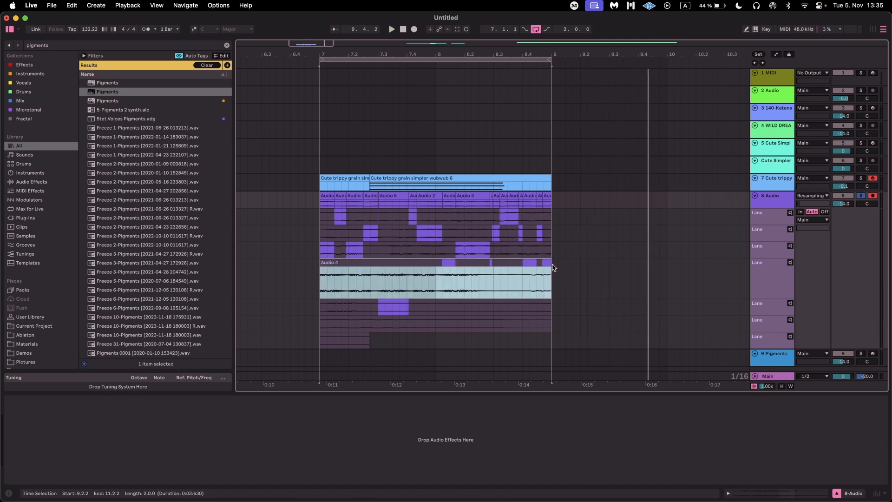
Extend the first Audio 3 clip of the comp from 7.1.1 to 11.4.4, and undo the change.
click(322, 197)
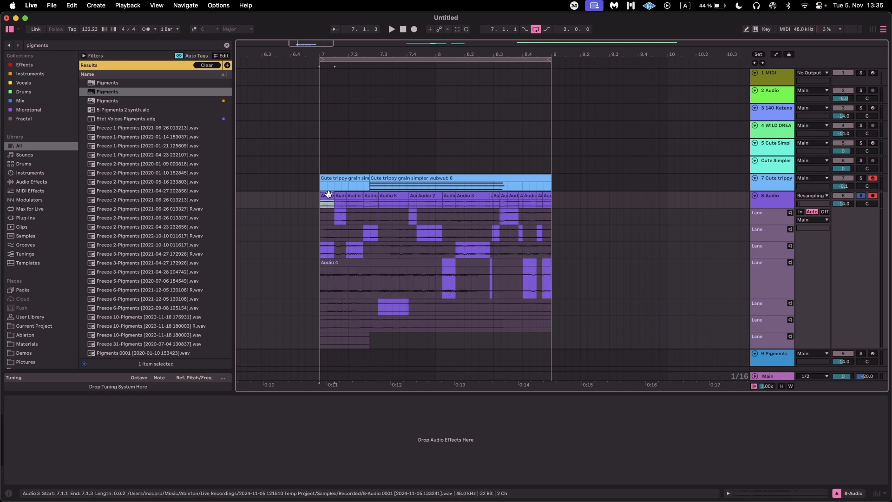
drag(330, 194, 748, 193)
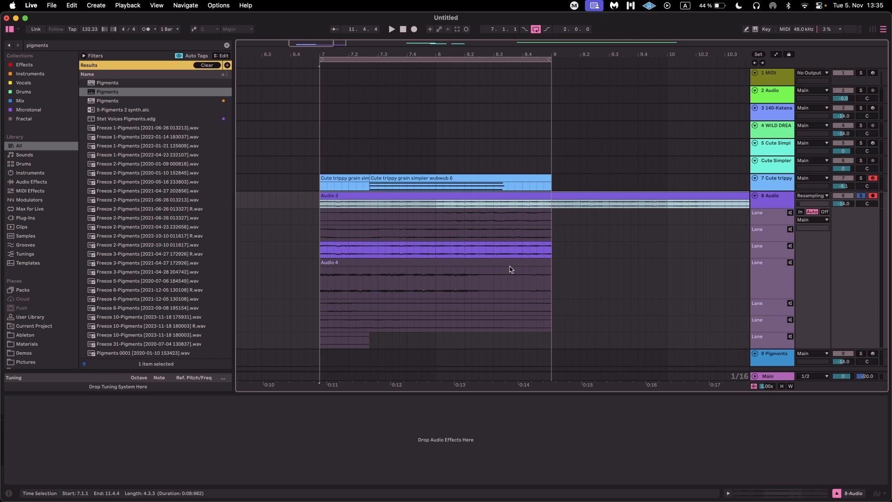
key(super+shift+r)
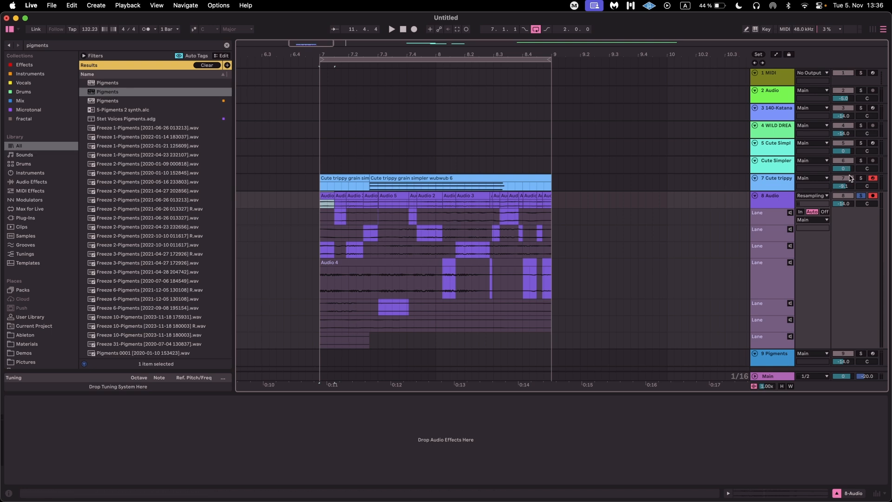
Record another resampling pass over the loop on the 8 Audio track and stop partway through the second new take.
click(415, 29)
scroll(464, 331, down, 2)
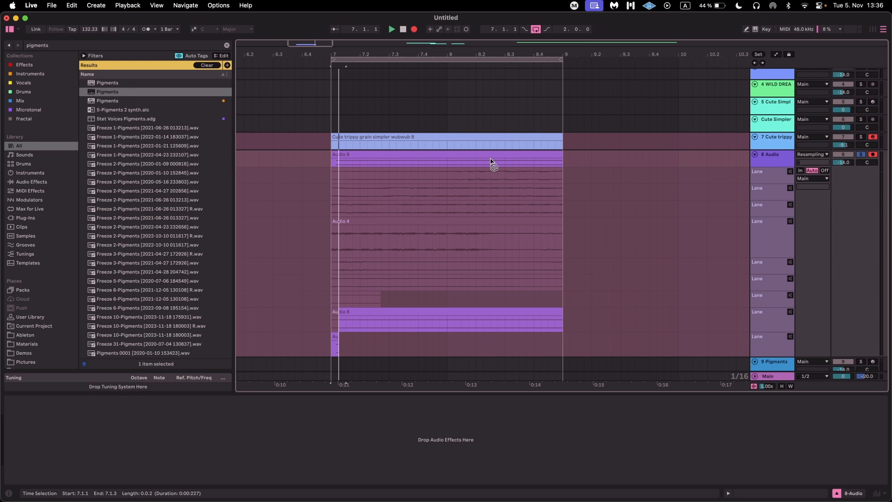
key(space)
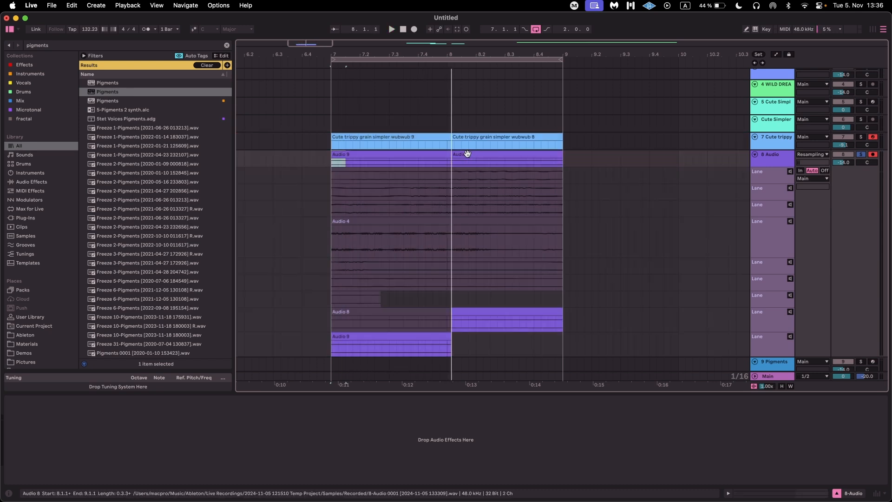
Play back the loop and use the full Audio 4 take as the main comp of the 8 Audio track.
click(447, 321)
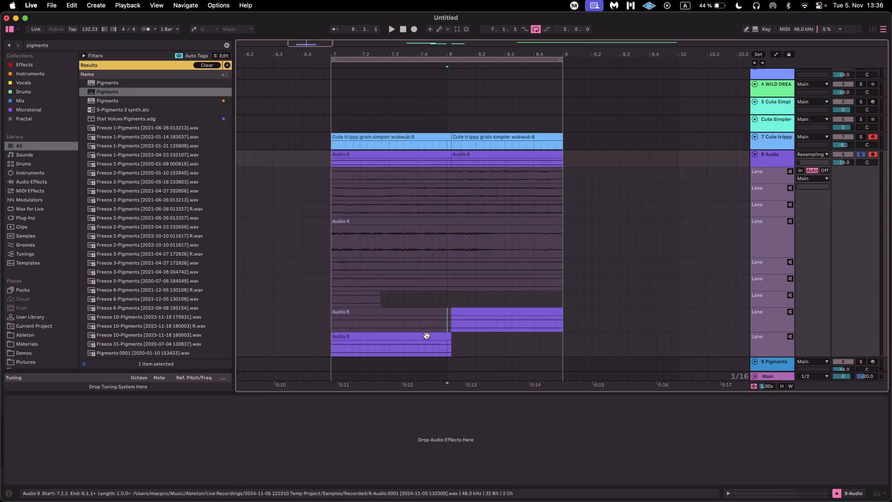
key(space)
click(489, 230)
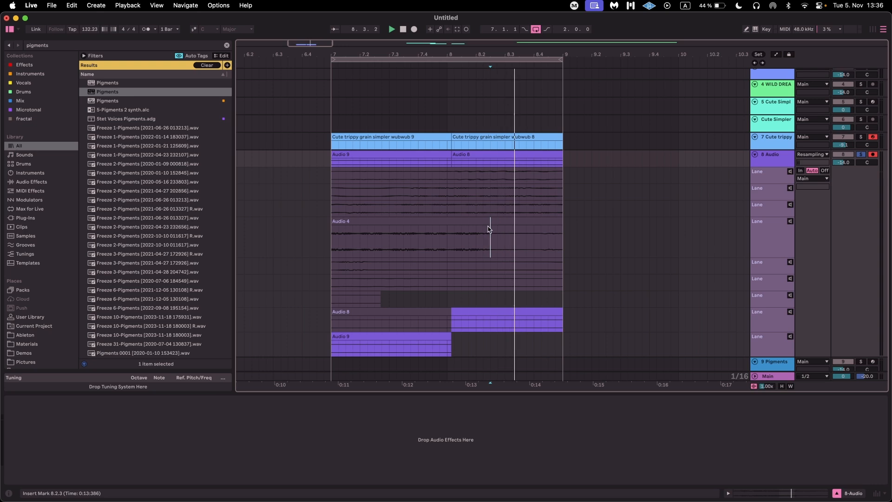
double_click(489, 230)
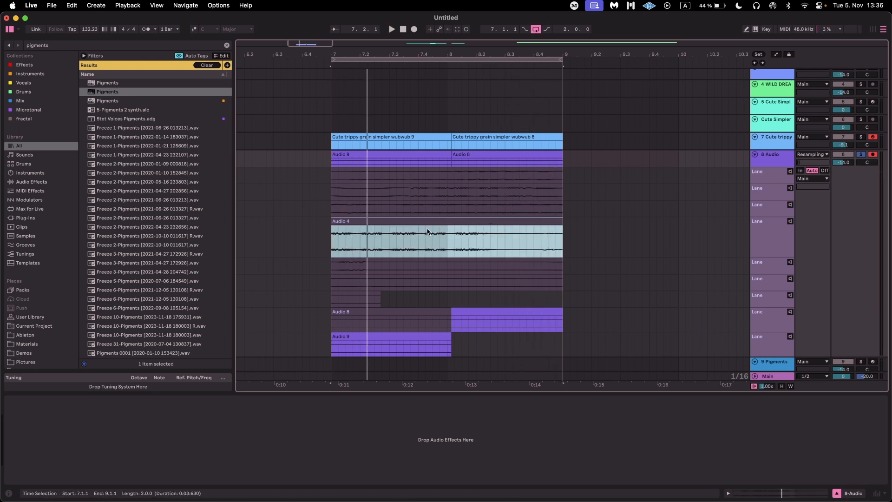
key(Return)
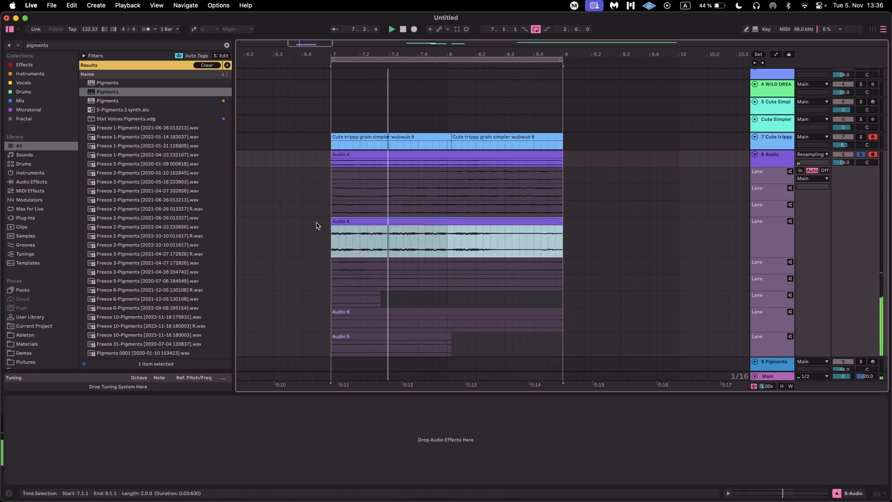
key(space)
Enlarge the Audio 3 take lane, use the full Audio 3 take as the main comp, and play it back.
scroll(425, 199, up, 2)
click(450, 218)
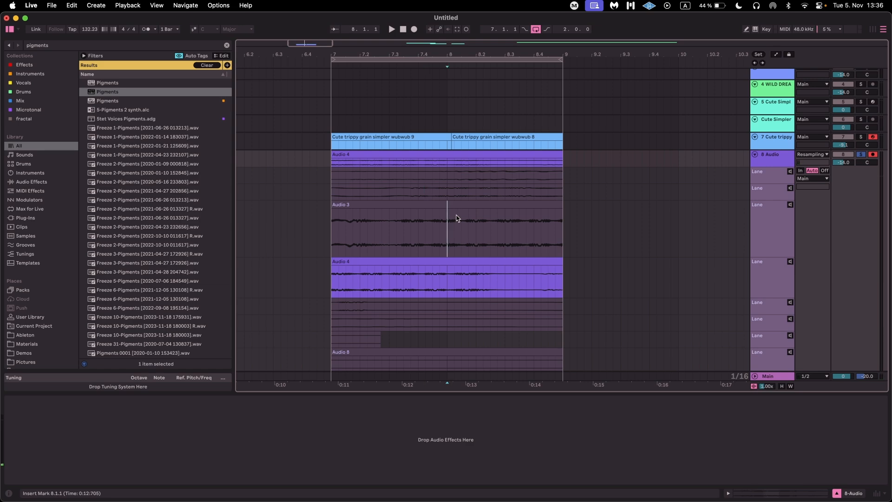
click(469, 205)
key(Return)
key(space)
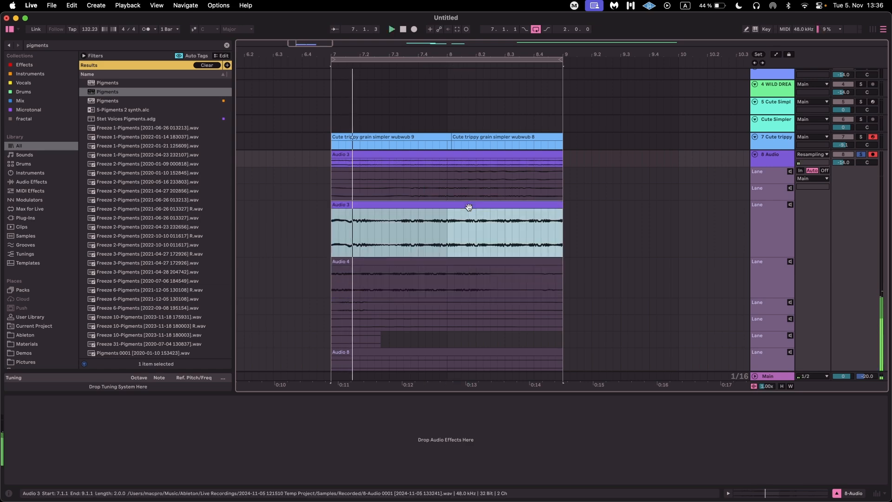